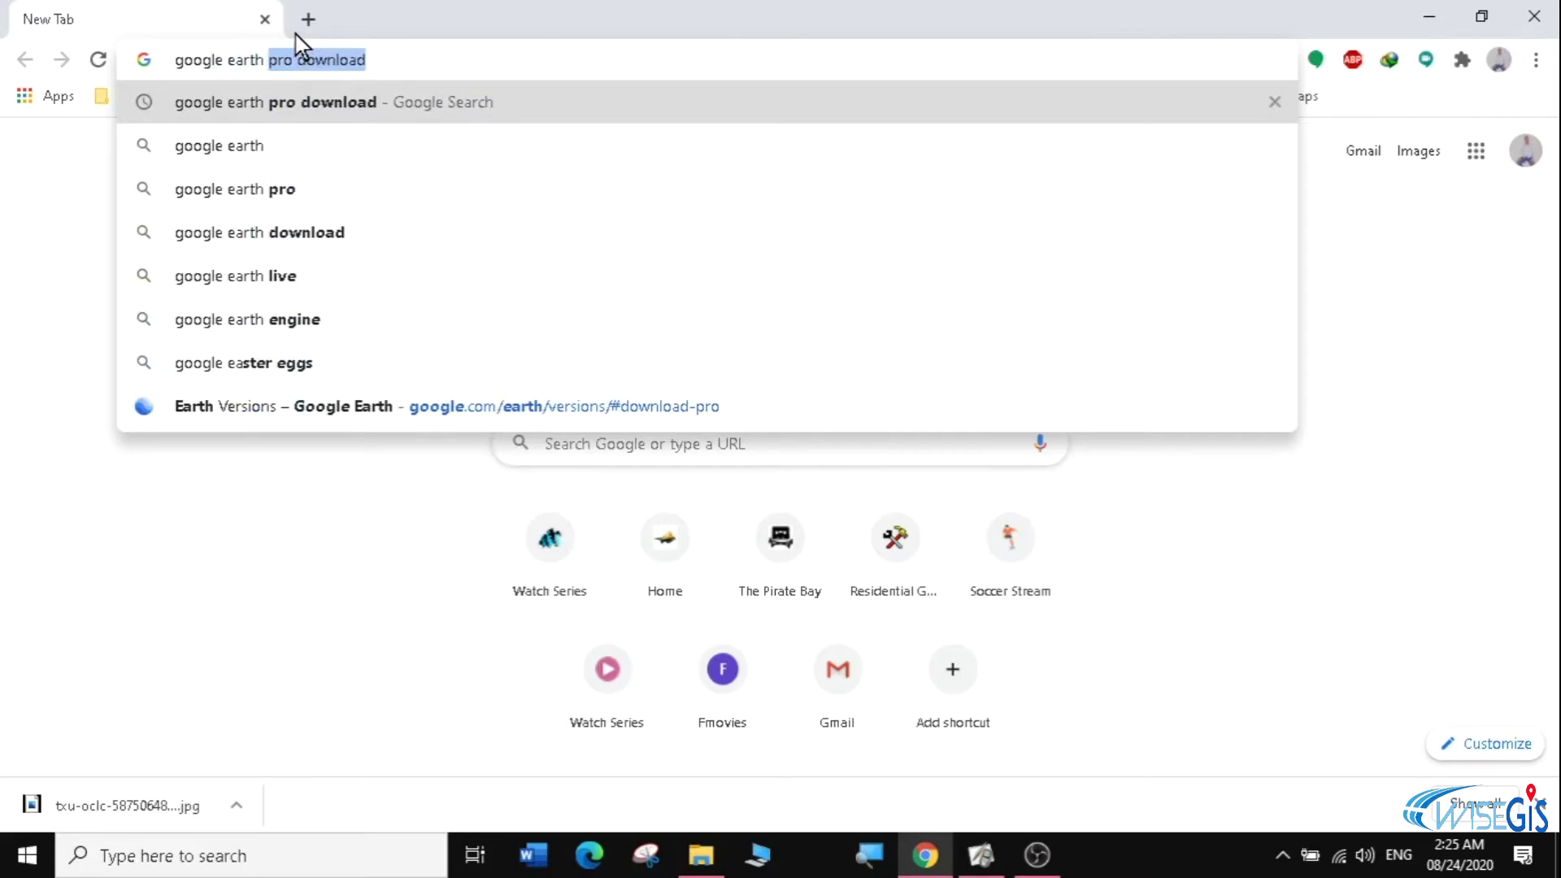
- Search the web for "google earth pro download" and go to the Google Earth Pro on desktop section of the Earth Versions page
{"action": "type", "text": "pro"}
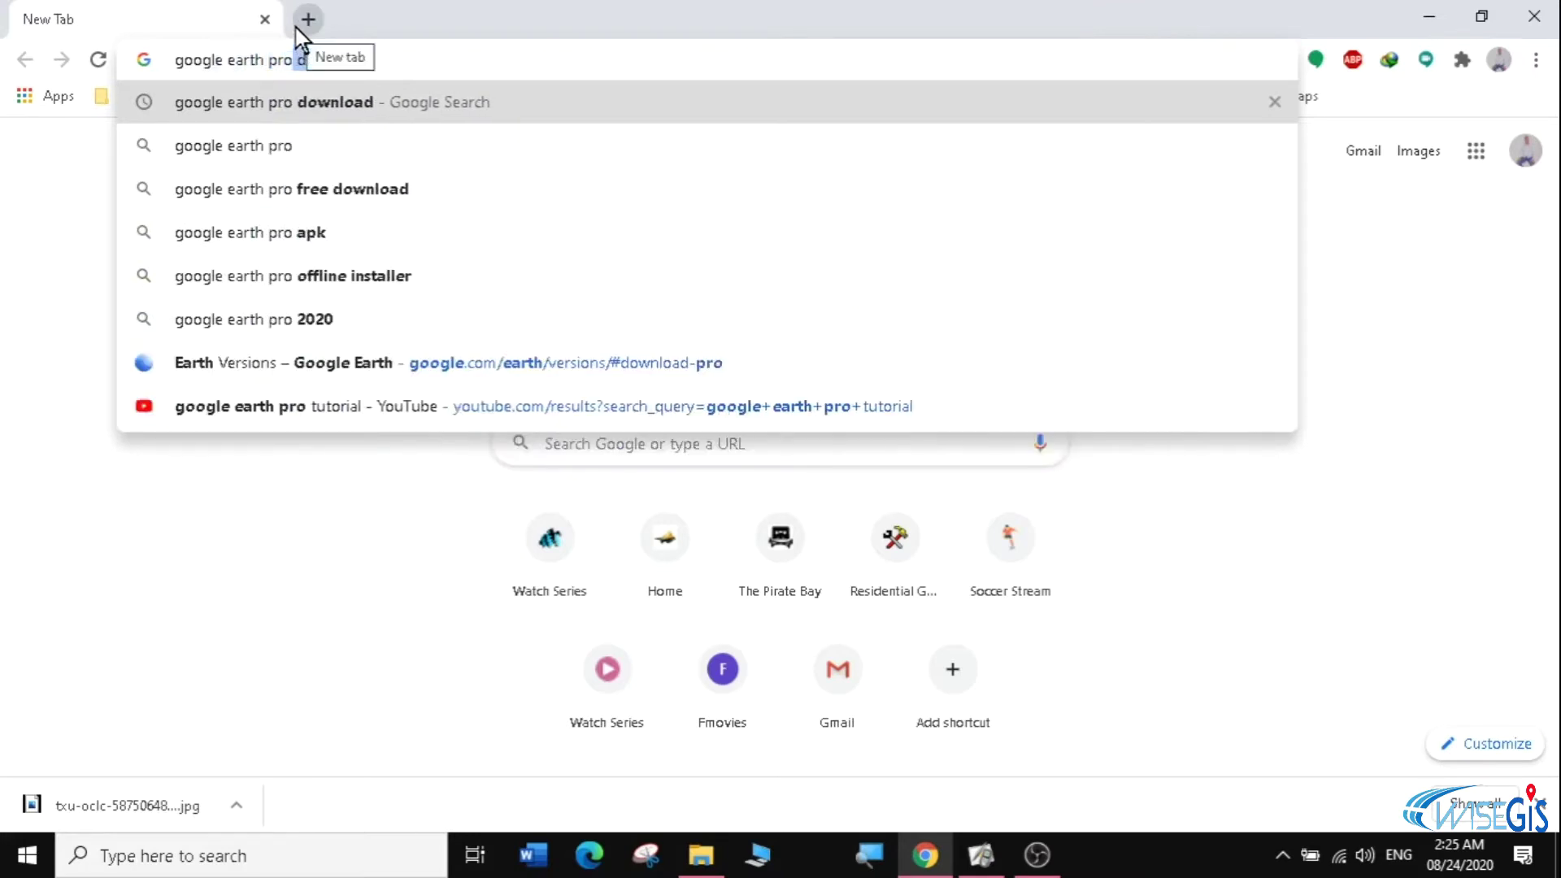
{"action": "left_click", "coordinate": [383, 99]}
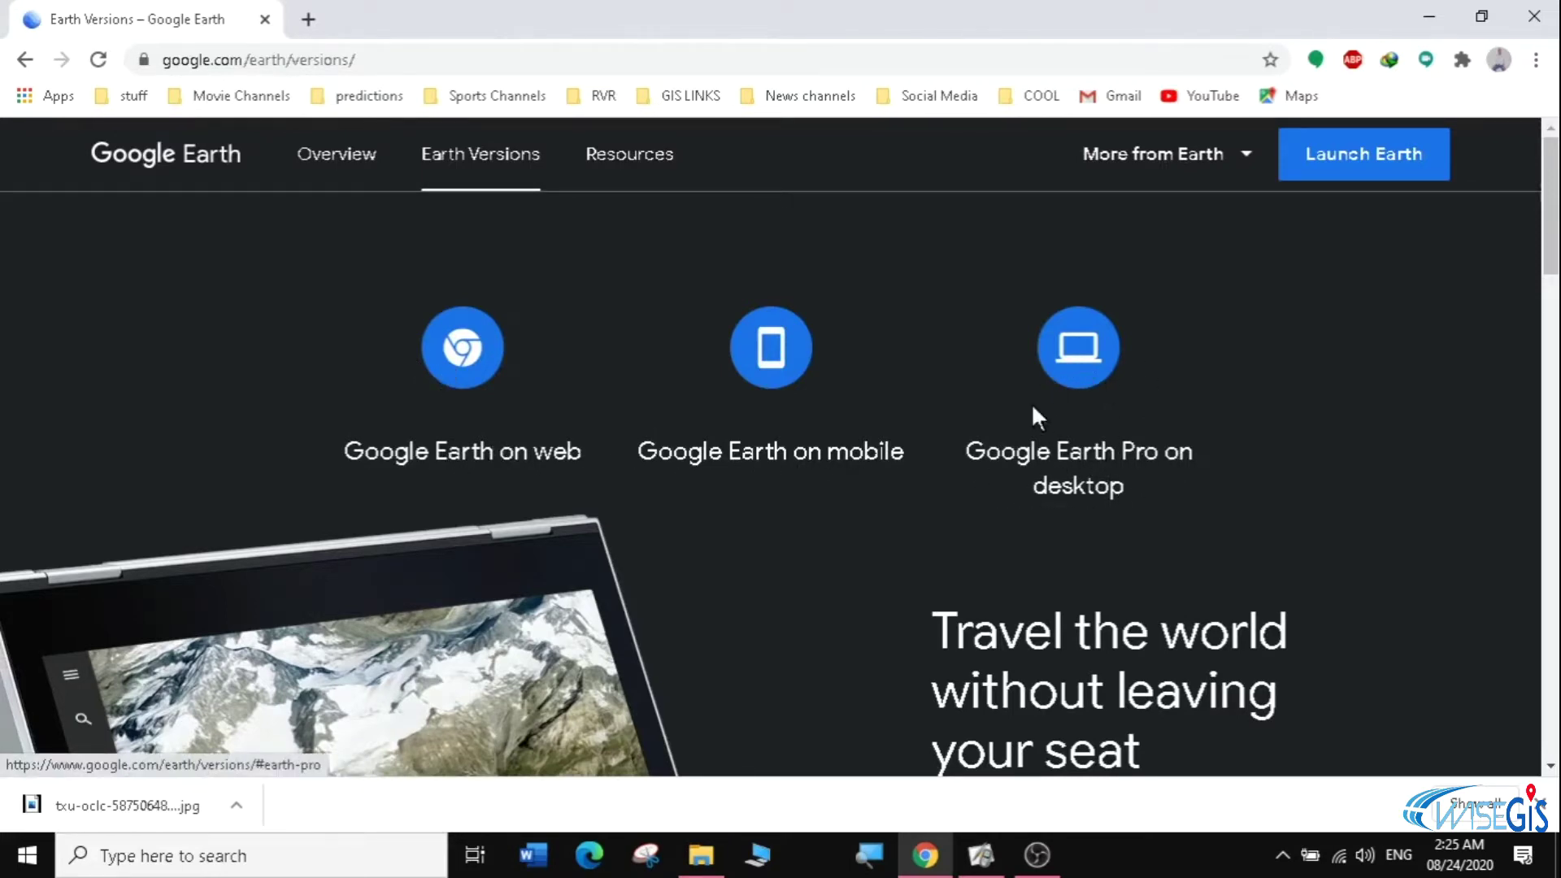
{"action": "left_click", "coordinate": [1081, 367]}
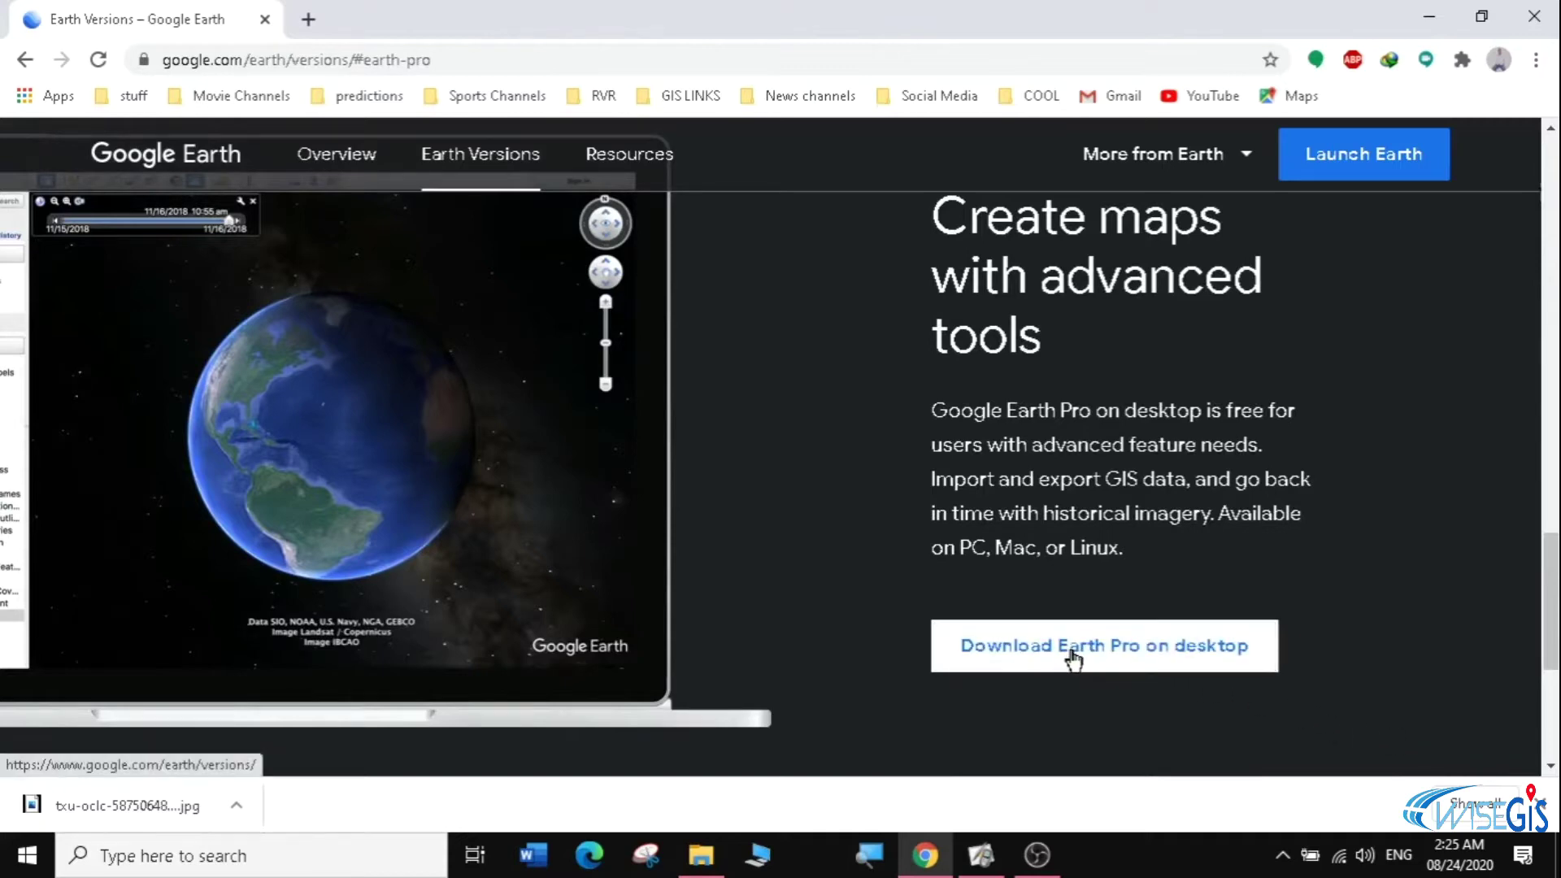
- Accept the terms for Google Earth Pro on desktop and download GoogleEarthProSetup.exe to Downloads\Programs
{"action": "left_click", "coordinate": [1139, 655]}
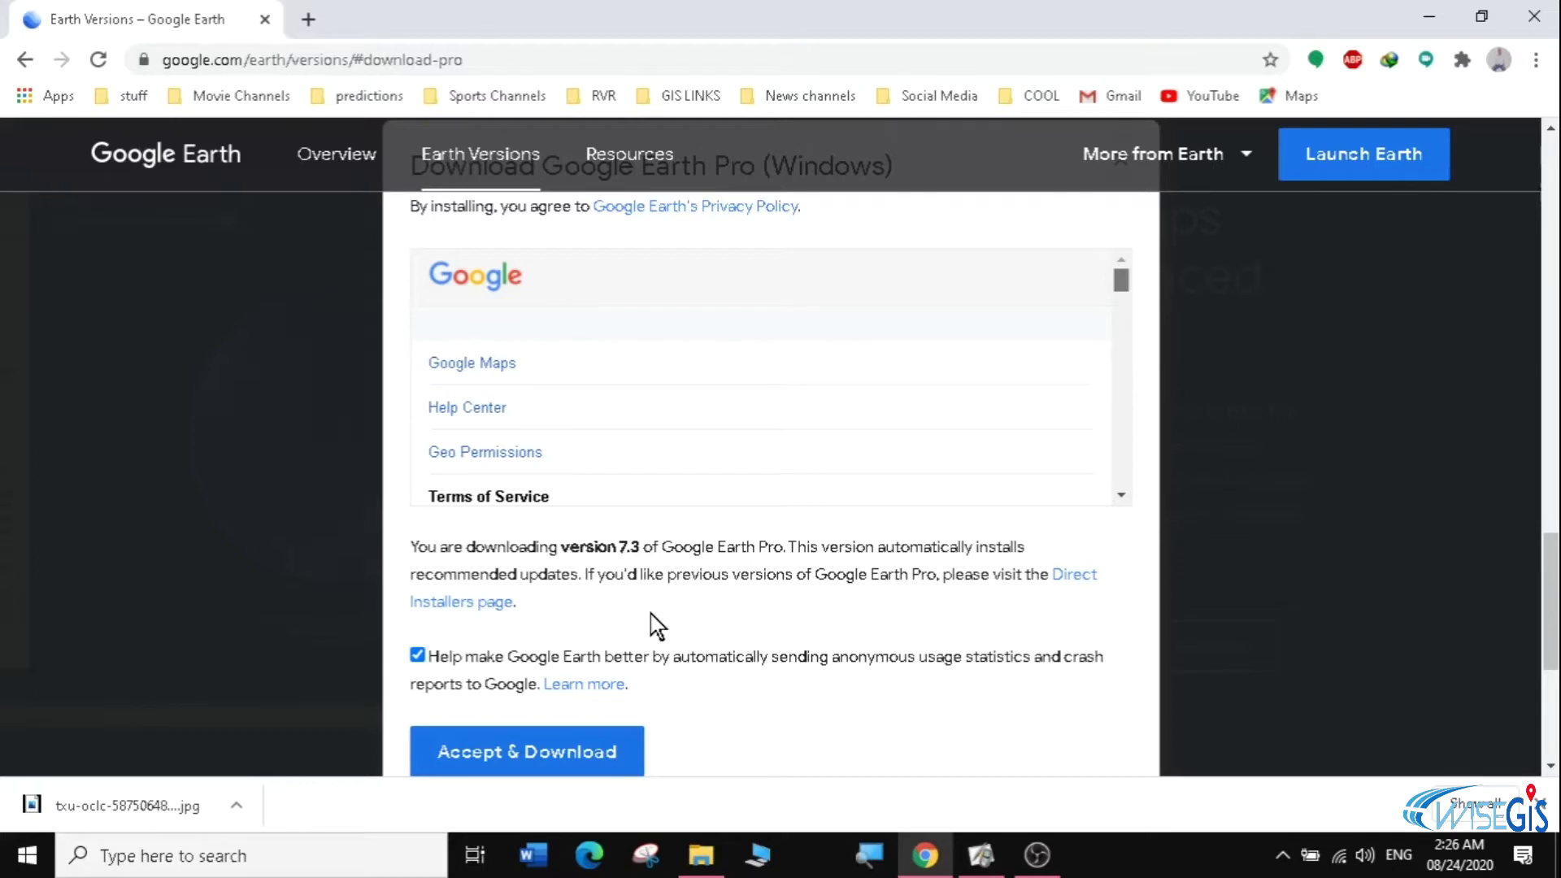
{"action": "left_click", "coordinate": [551, 758]}
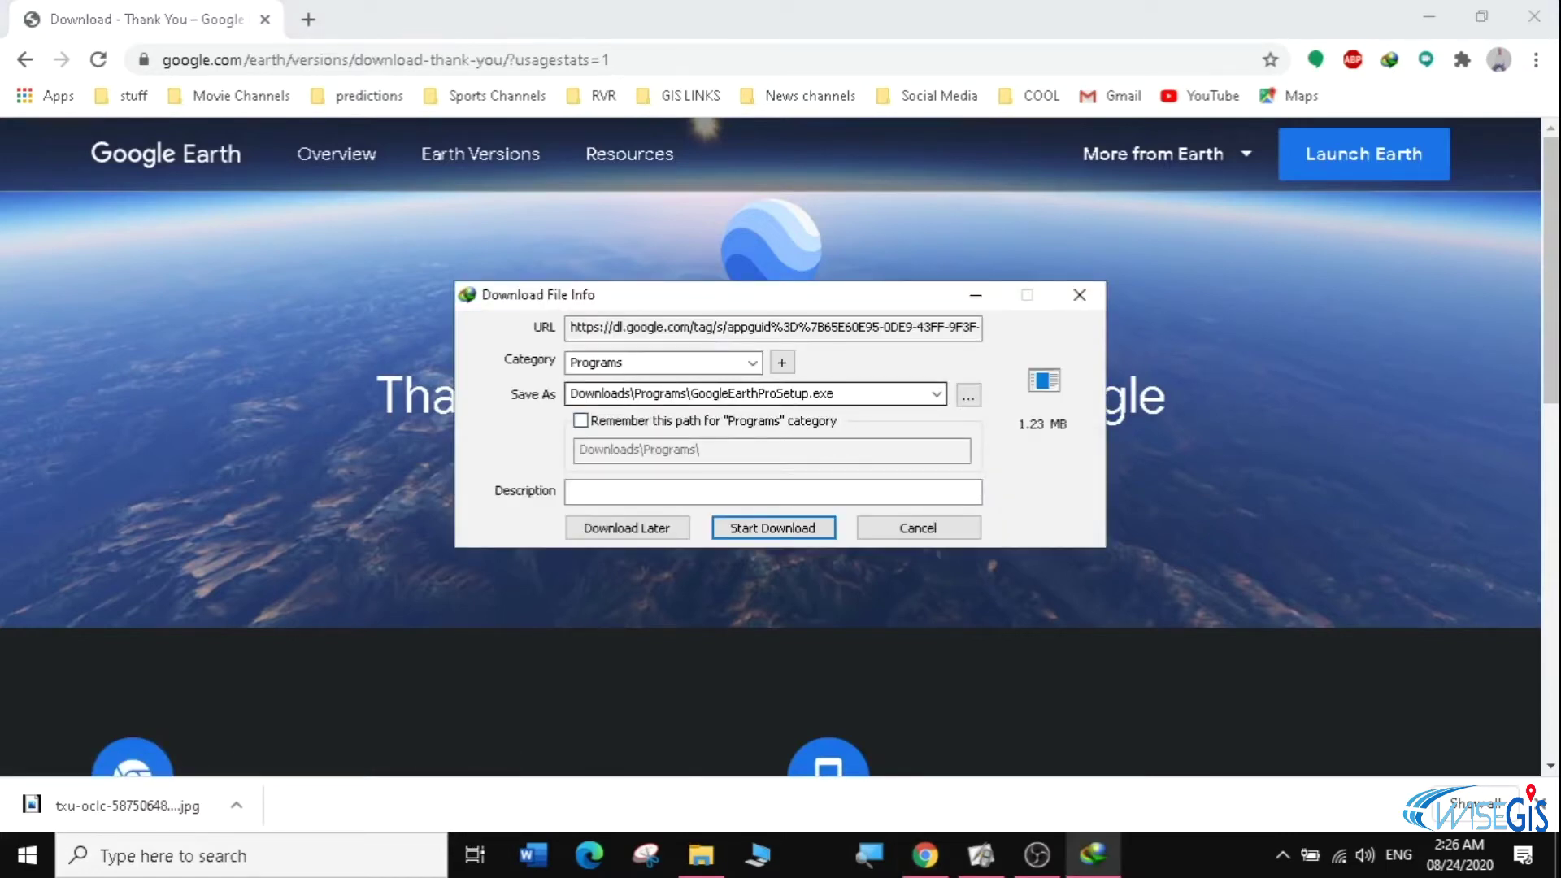
{"action": "left_click", "coordinate": [775, 530]}
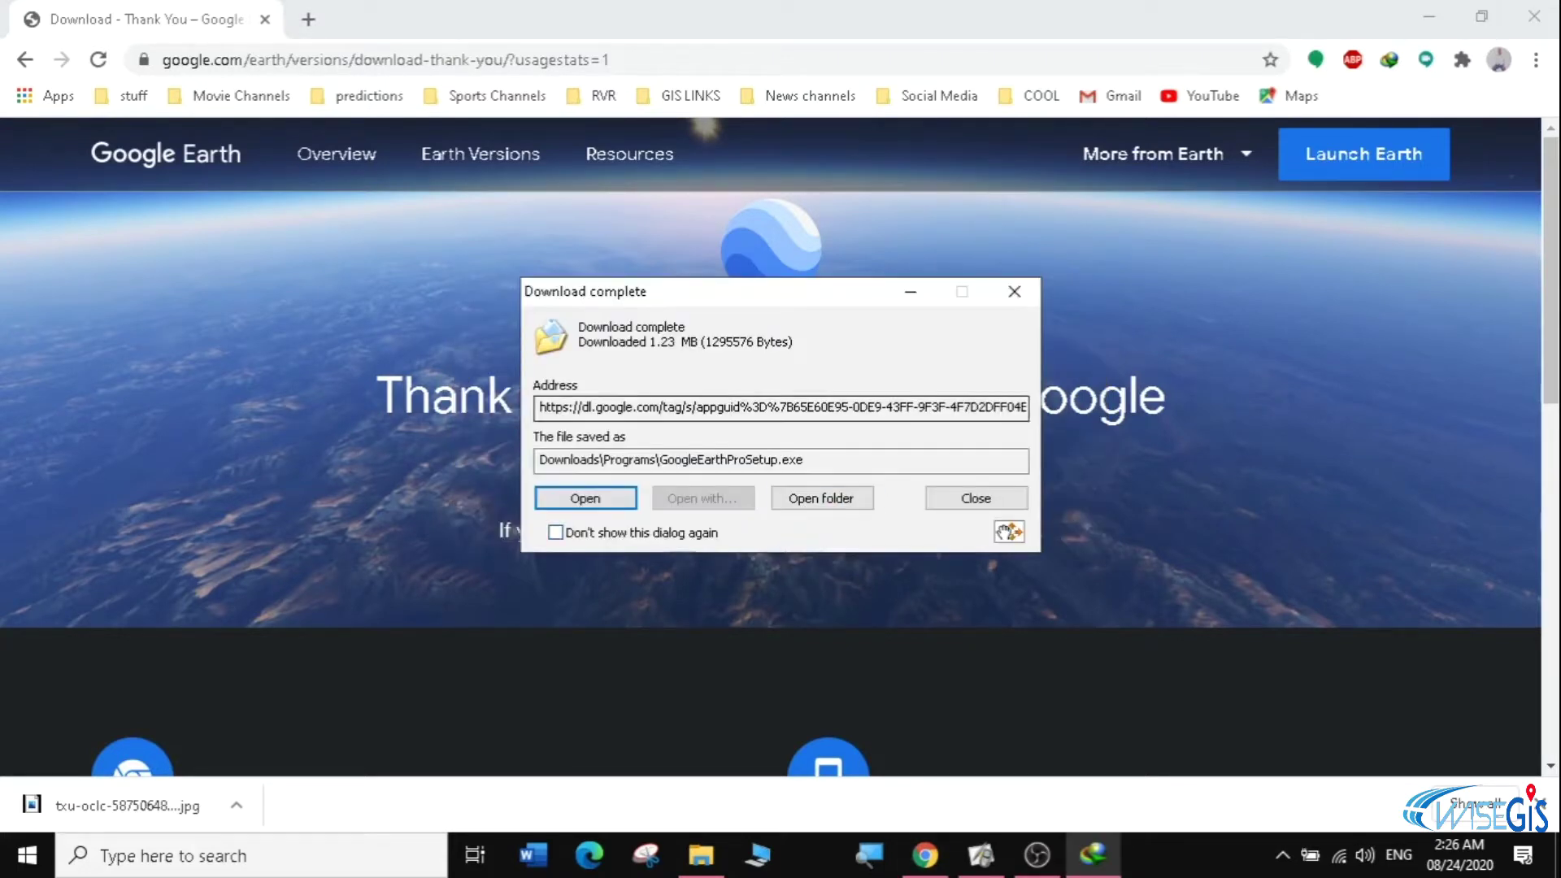
- Show the downloaded GoogleEarthProSetup in its folder, run it as administrator and minimise the folder window
{"action": "left_click", "coordinate": [813, 502]}
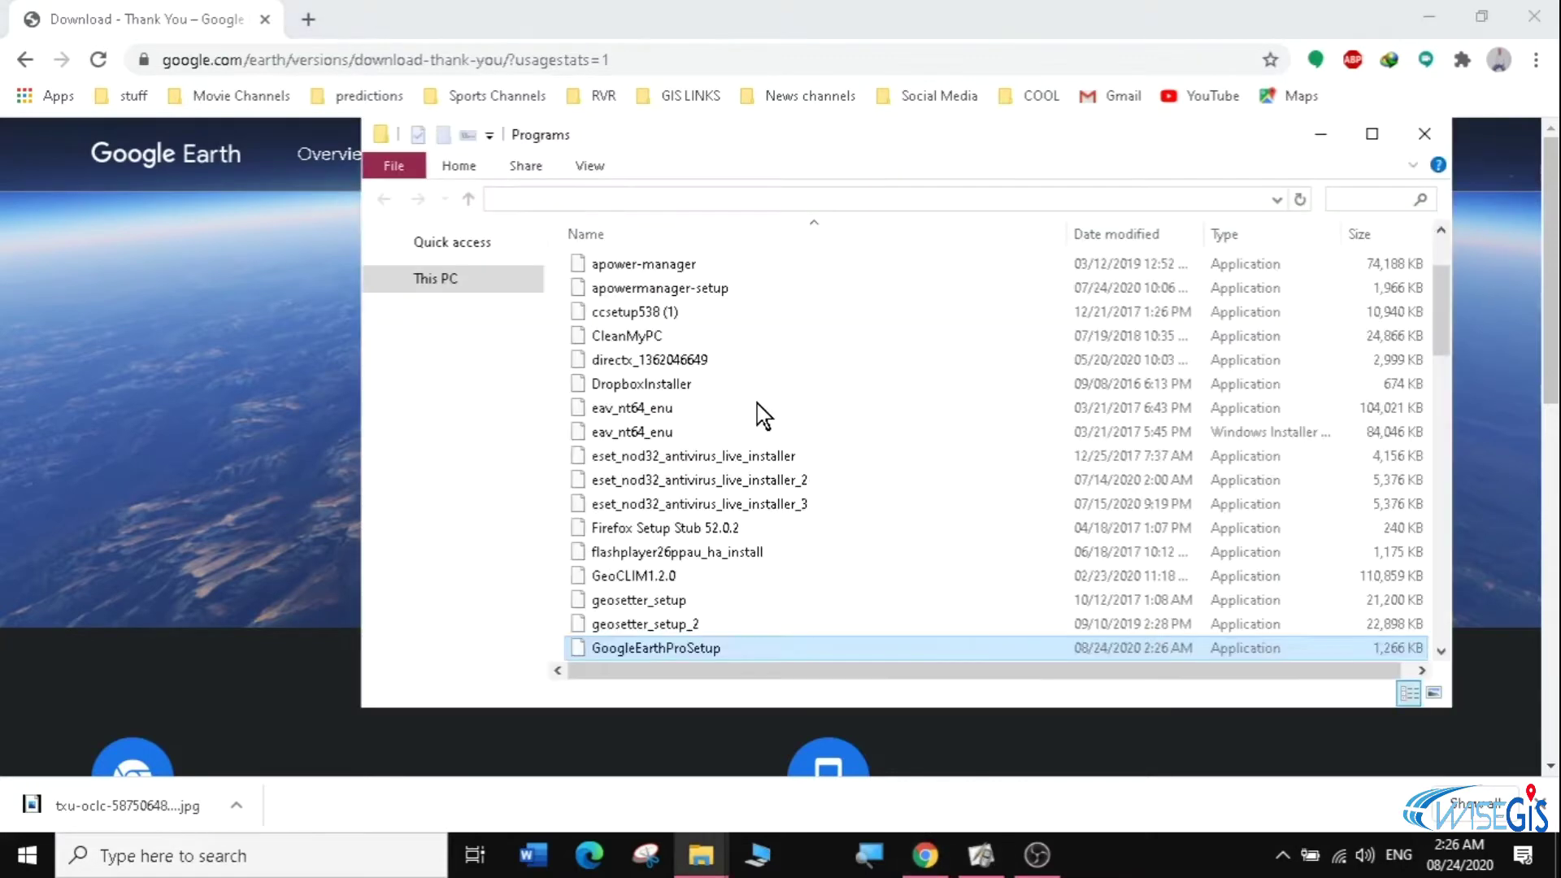
{"action": "double_click", "coordinate": [666, 648]}
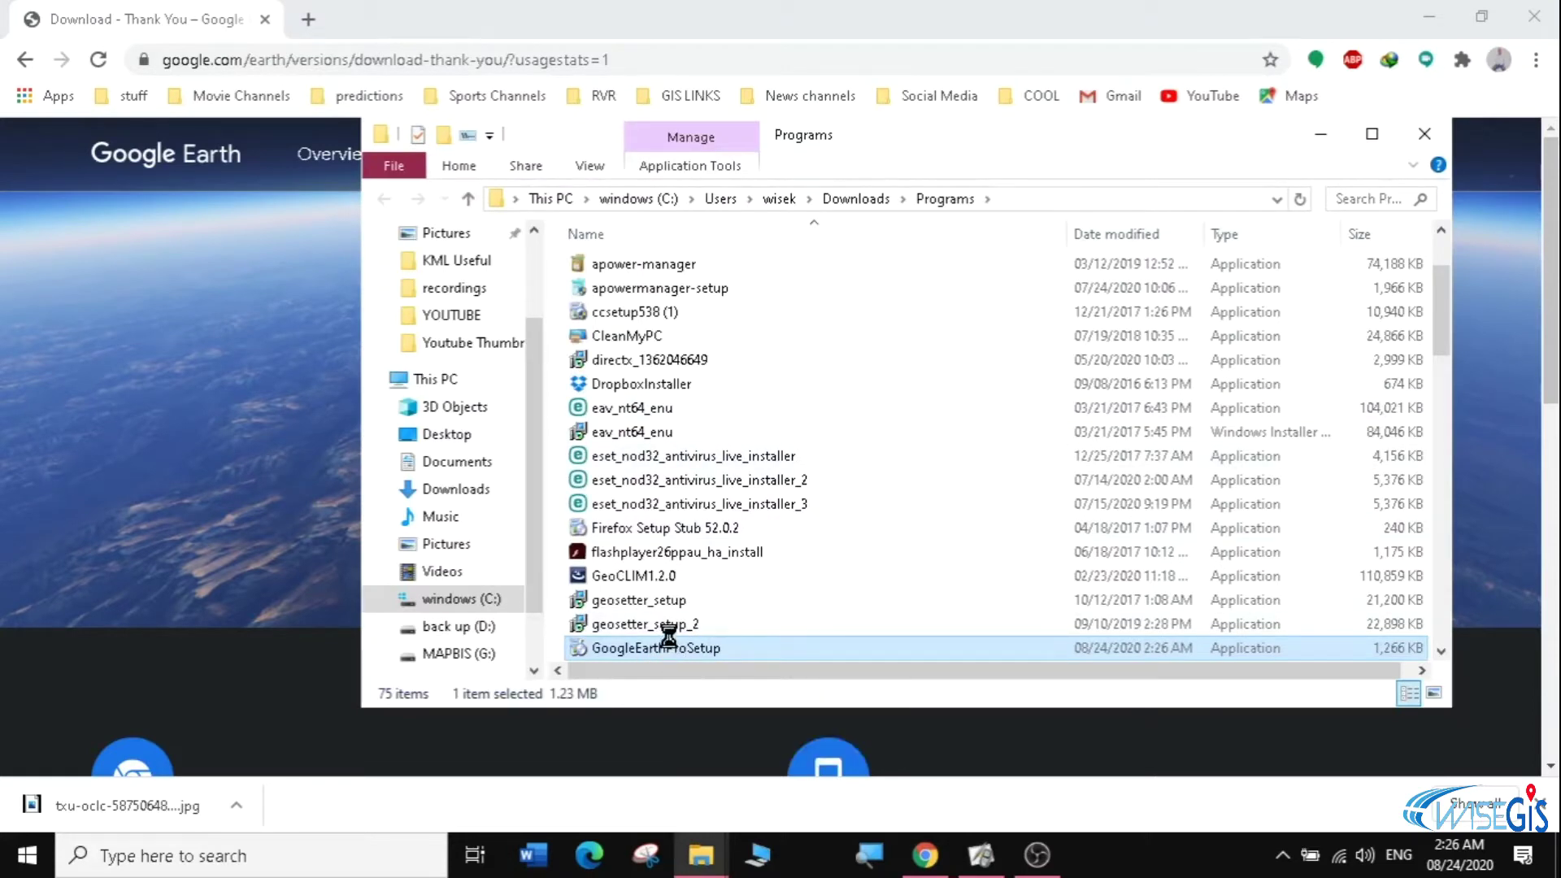
{"action": "right_click", "coordinate": [668, 642]}
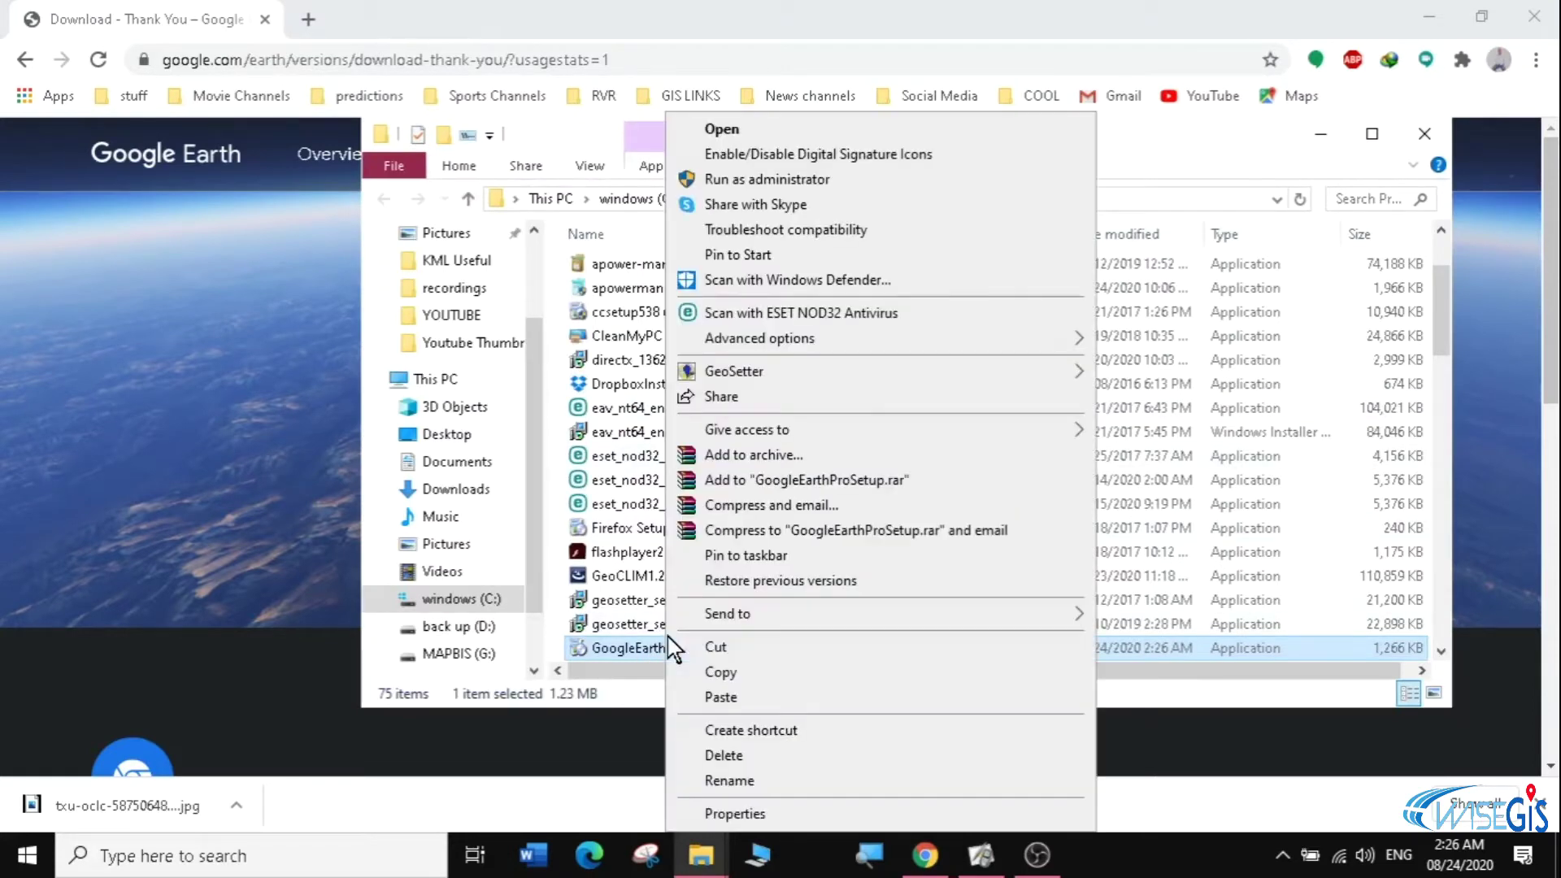
{"action": "left_click", "coordinate": [754, 181]}
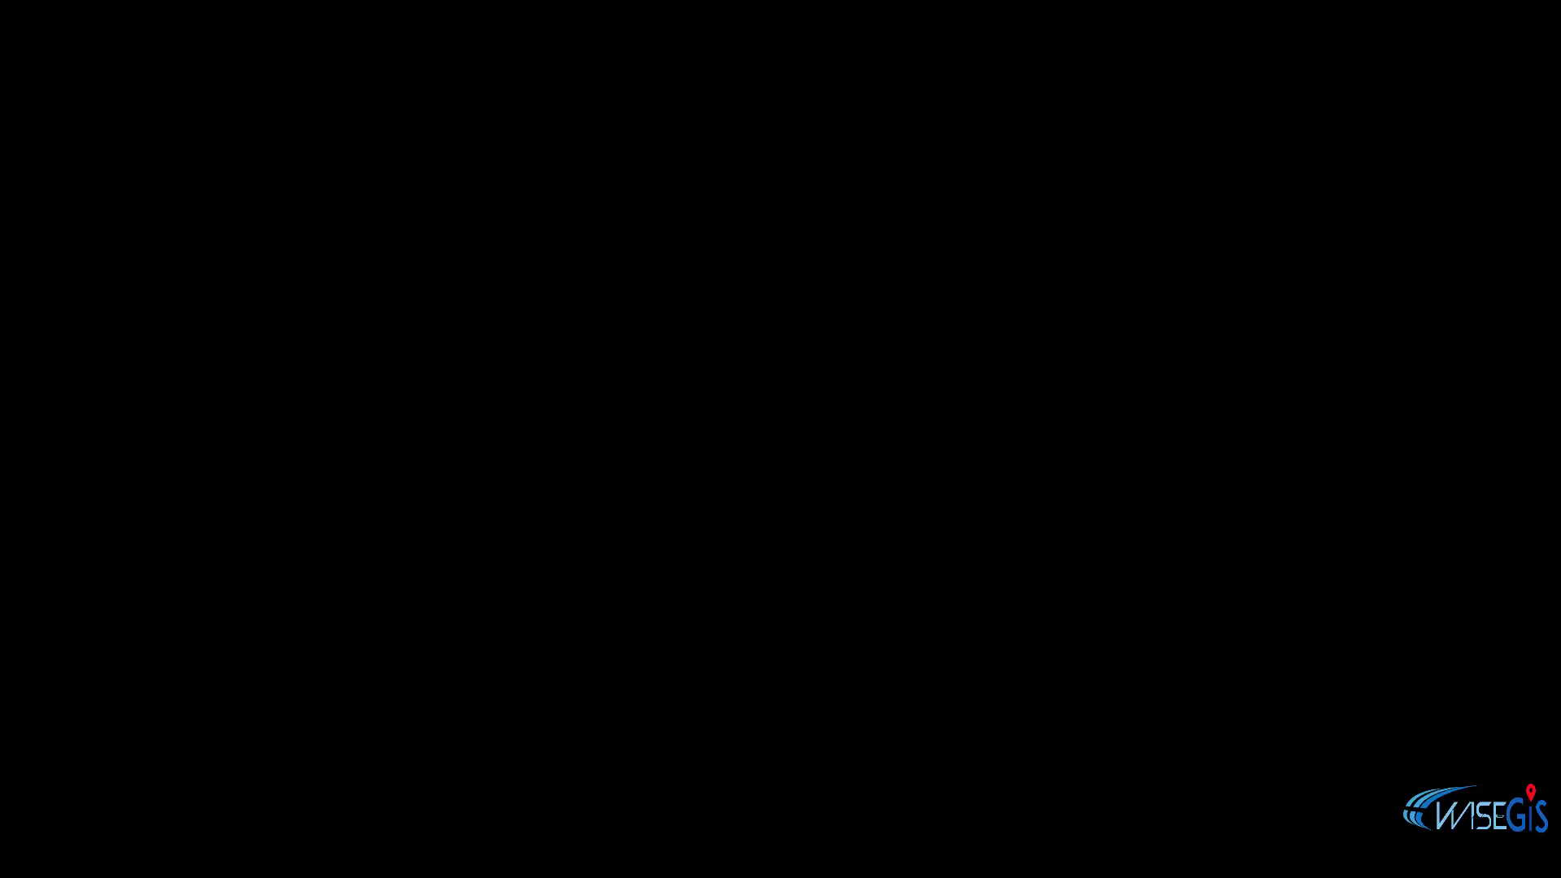
{"action": "left_click", "coordinate": [756, 319]}
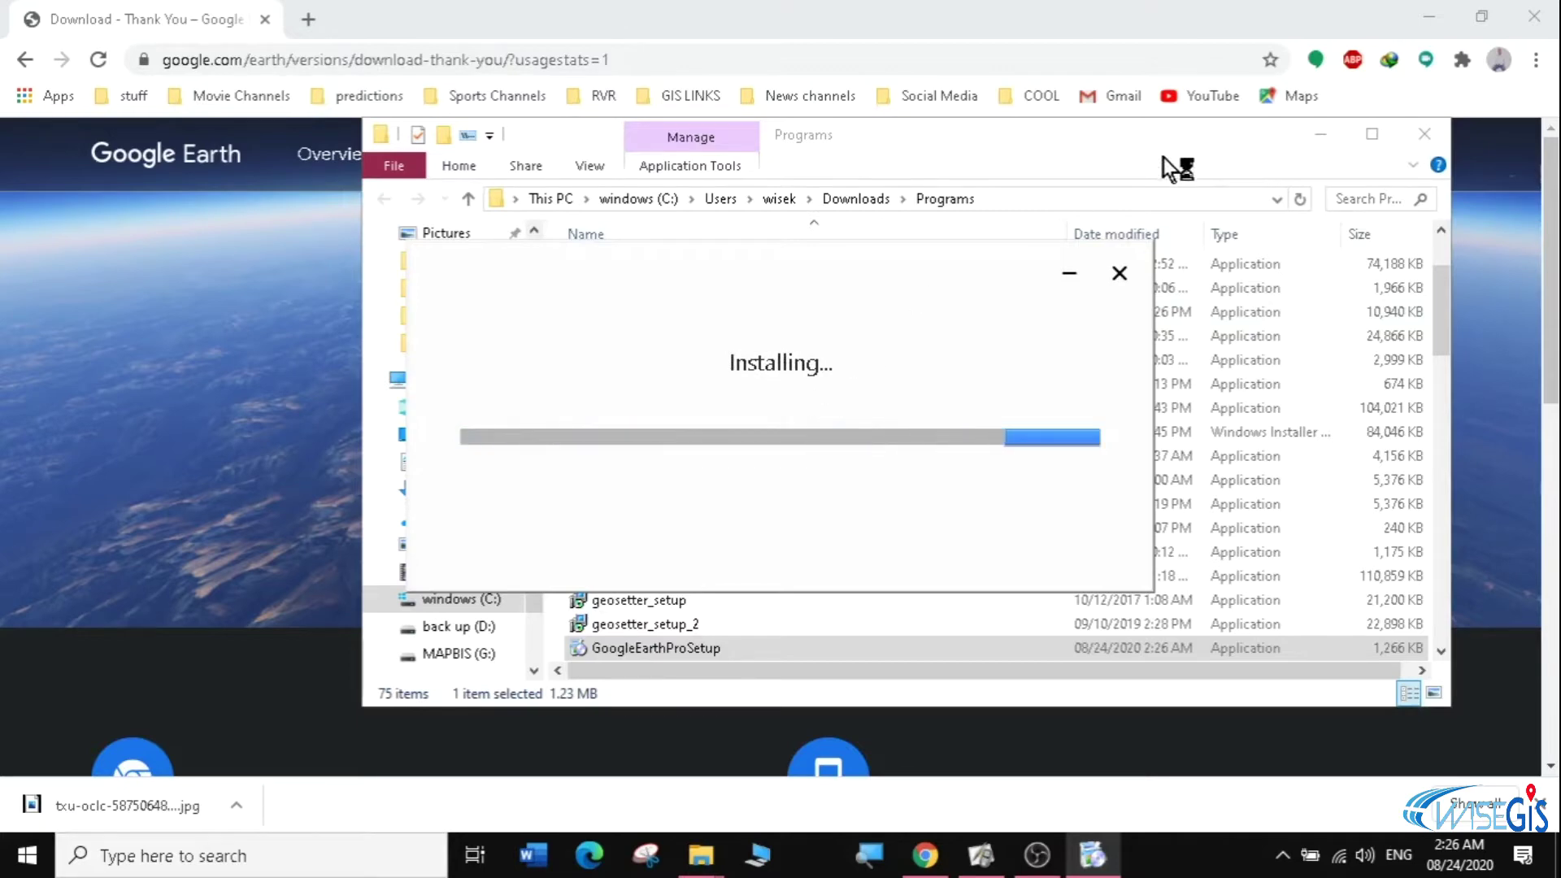
{"action": "left_click", "coordinate": [1322, 137]}
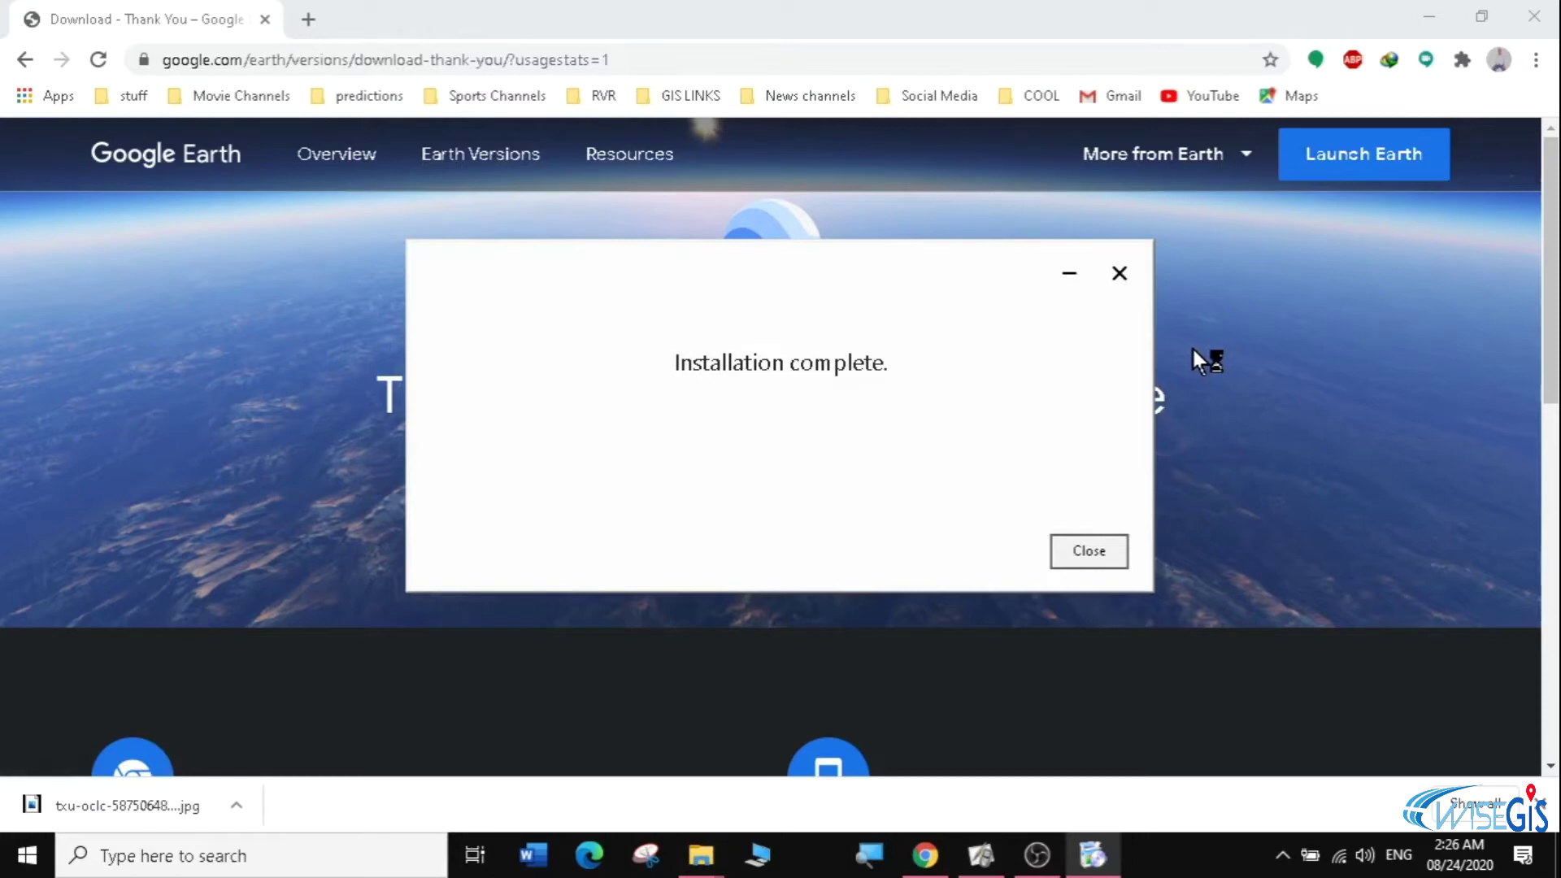
- Close the finished installer, dismiss the start-up tips in Google Earth Pro and rotate the globe slightly over Africa
{"action": "left_click", "coordinate": [1078, 549]}
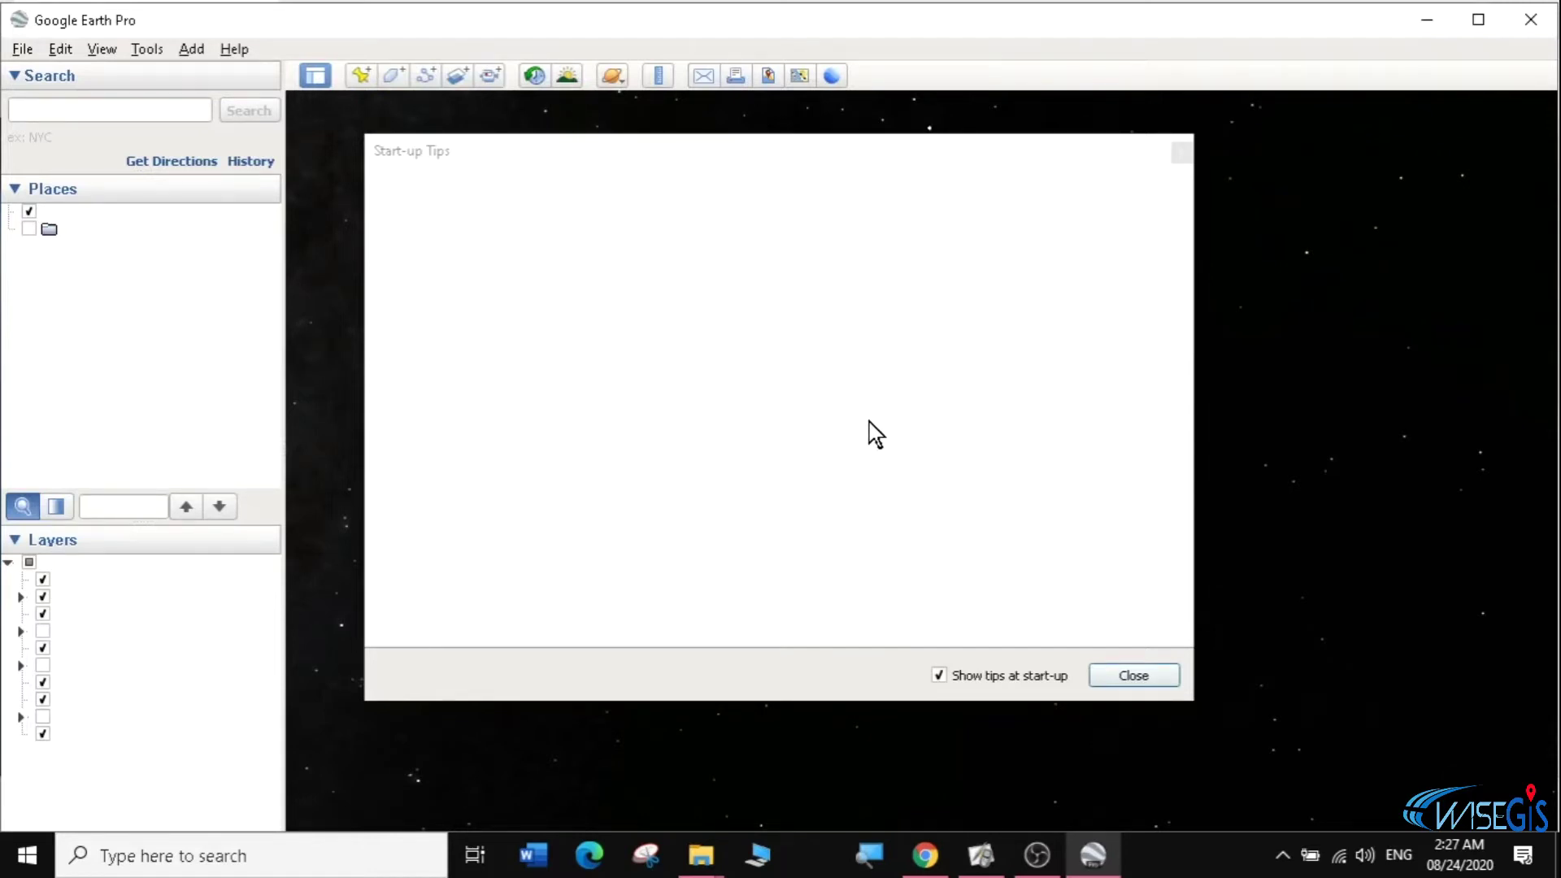
{"action": "left_click", "coordinate": [1115, 677]}
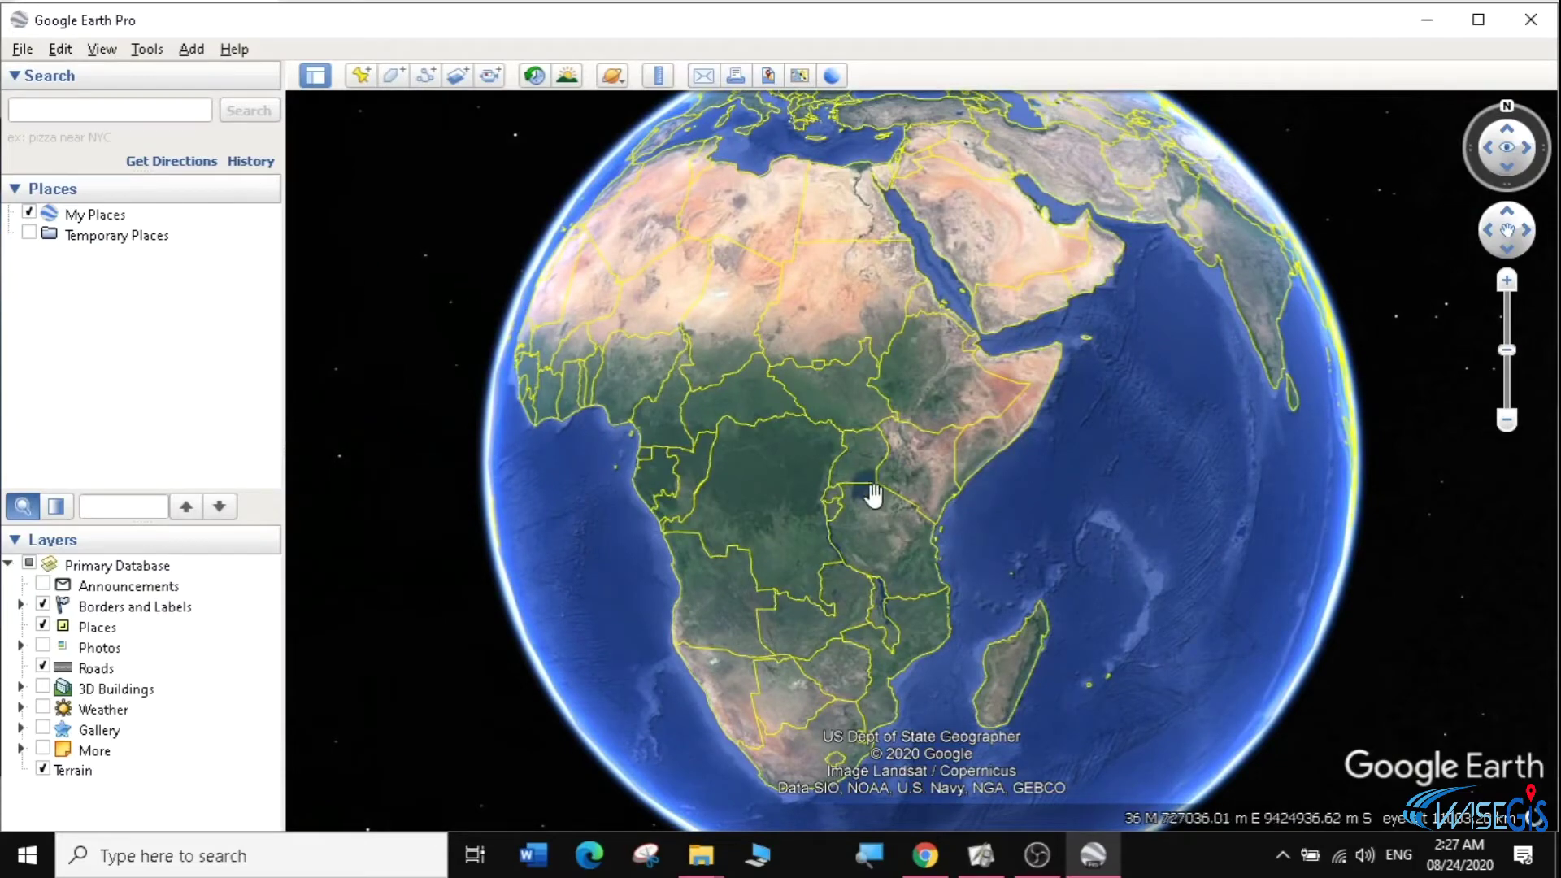
{"action": "left_click_drag", "start_coordinate": [836, 478], "coordinate": [907, 505]}
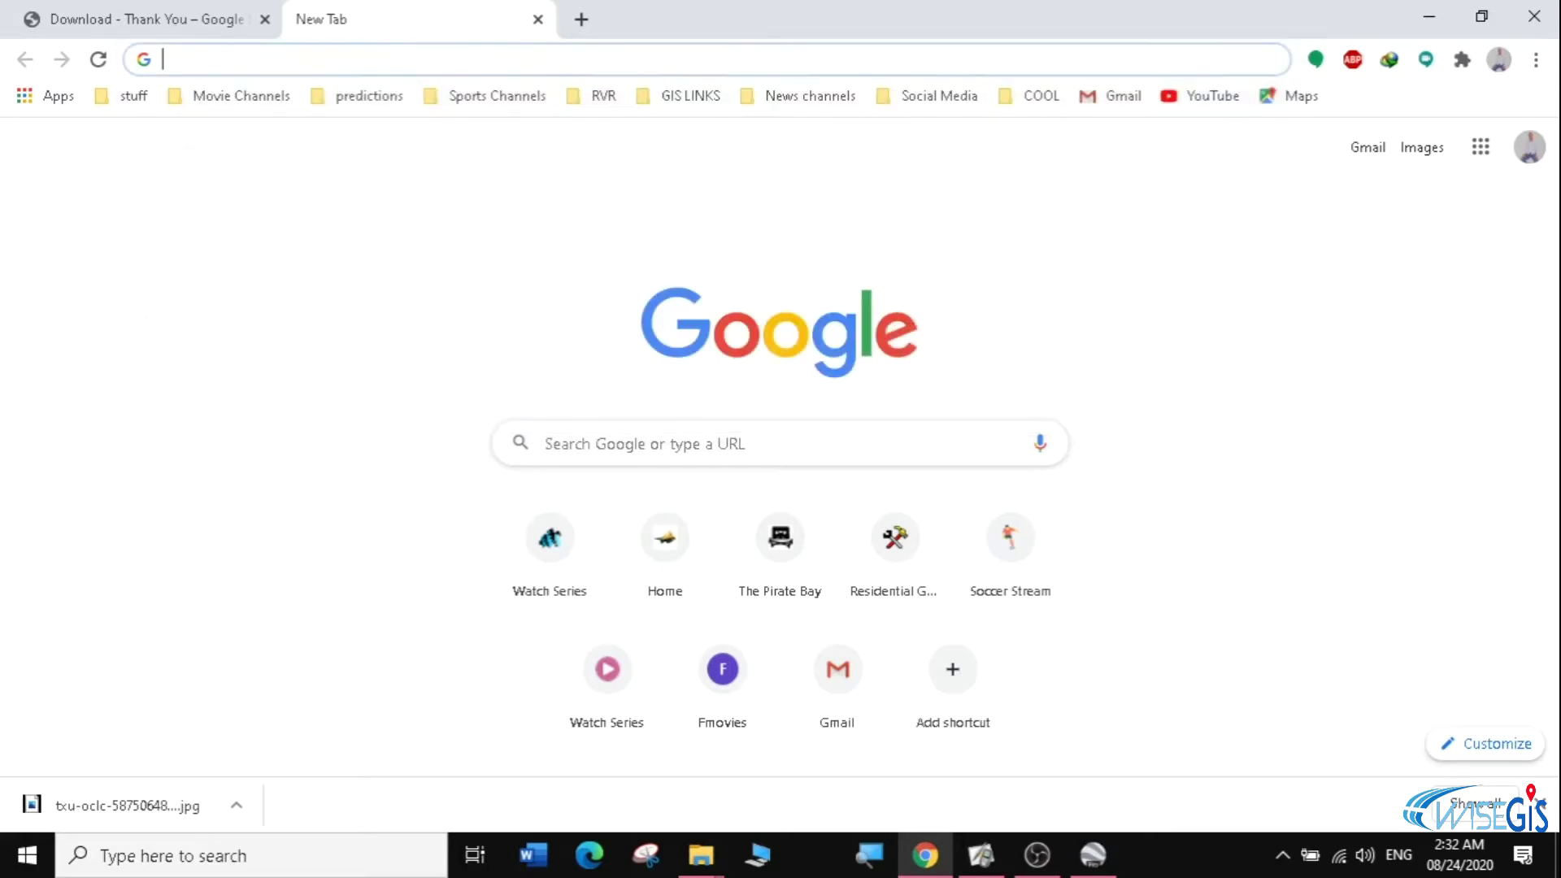
- In Chrome, search for "us army maps .kmz" and start downloading US_Army_maps_v_17.kmz from the legacy.lib.utexas.edu result
{"action": "type", "text": "us army"}
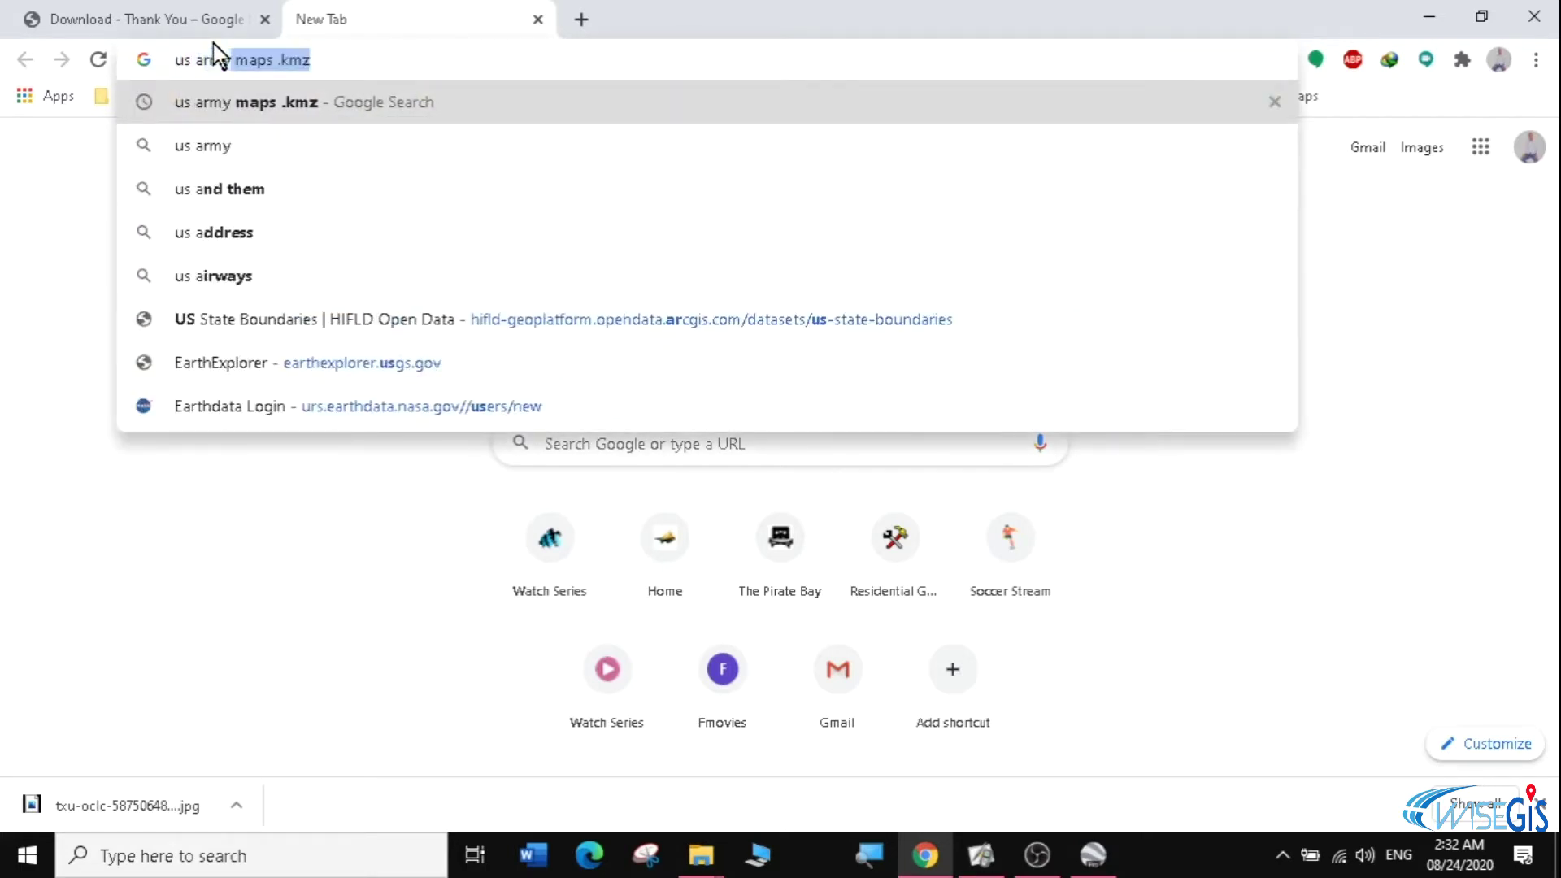
{"action": "type", "text": " maps "}
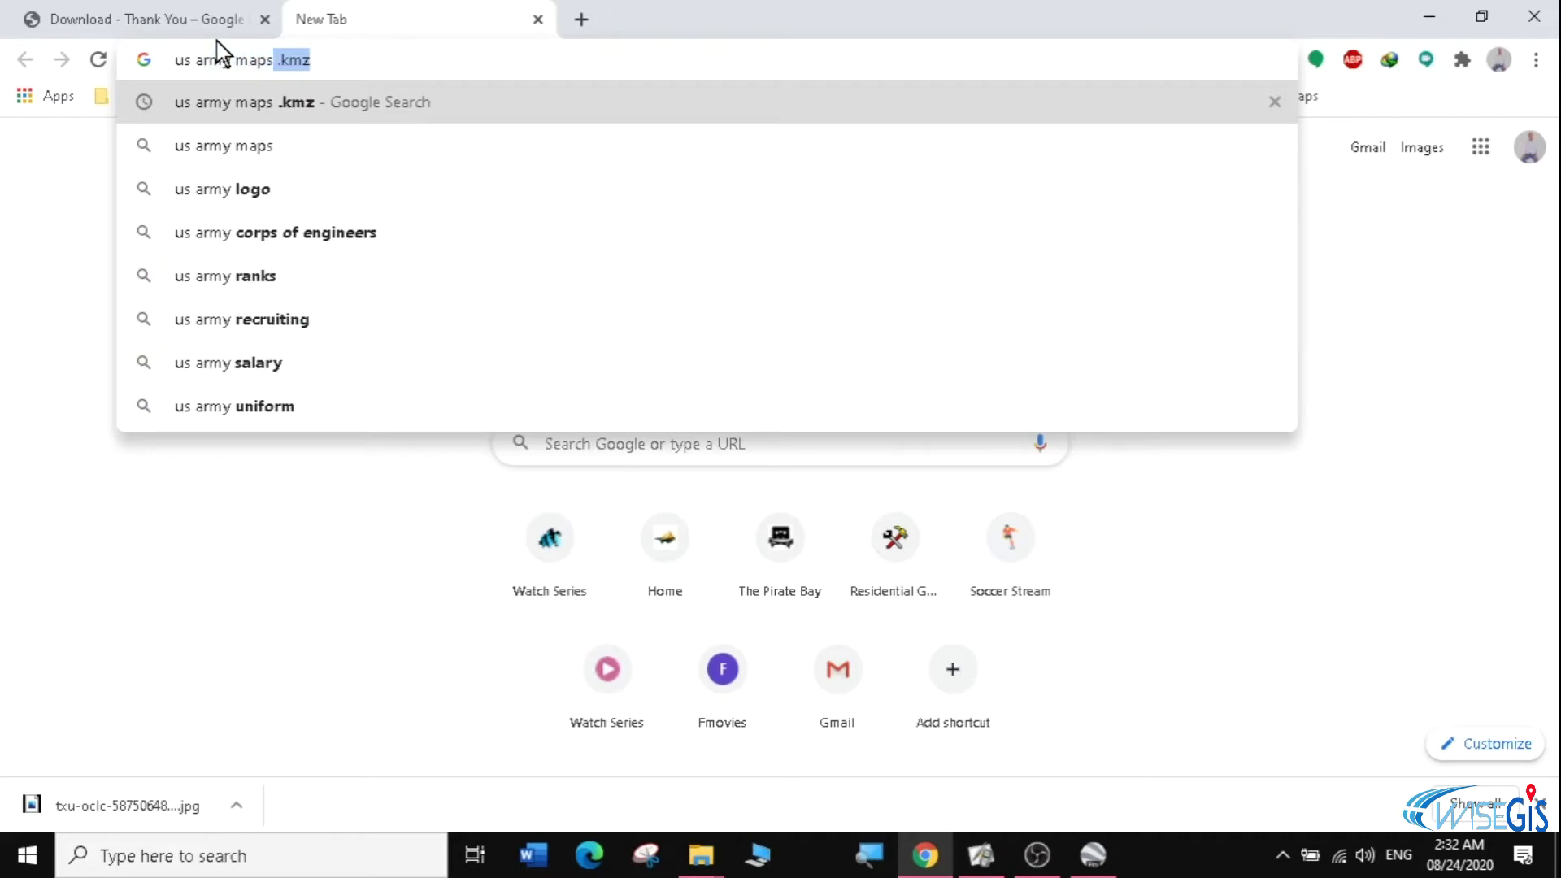
{"action": "type", "text": ".kmz"}
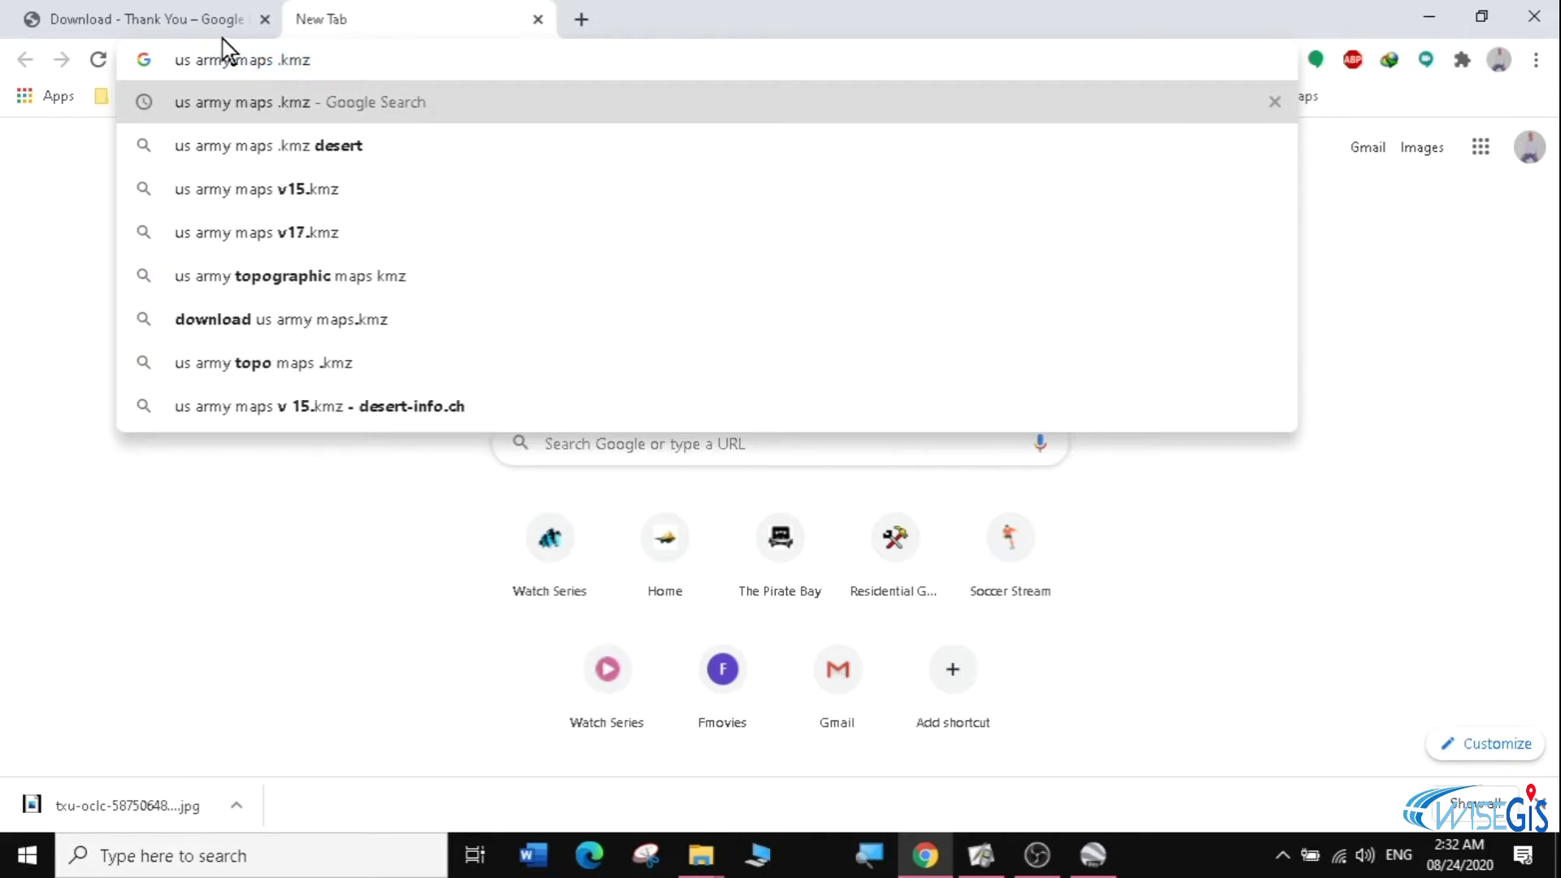
{"action": "key", "text": "Return"}
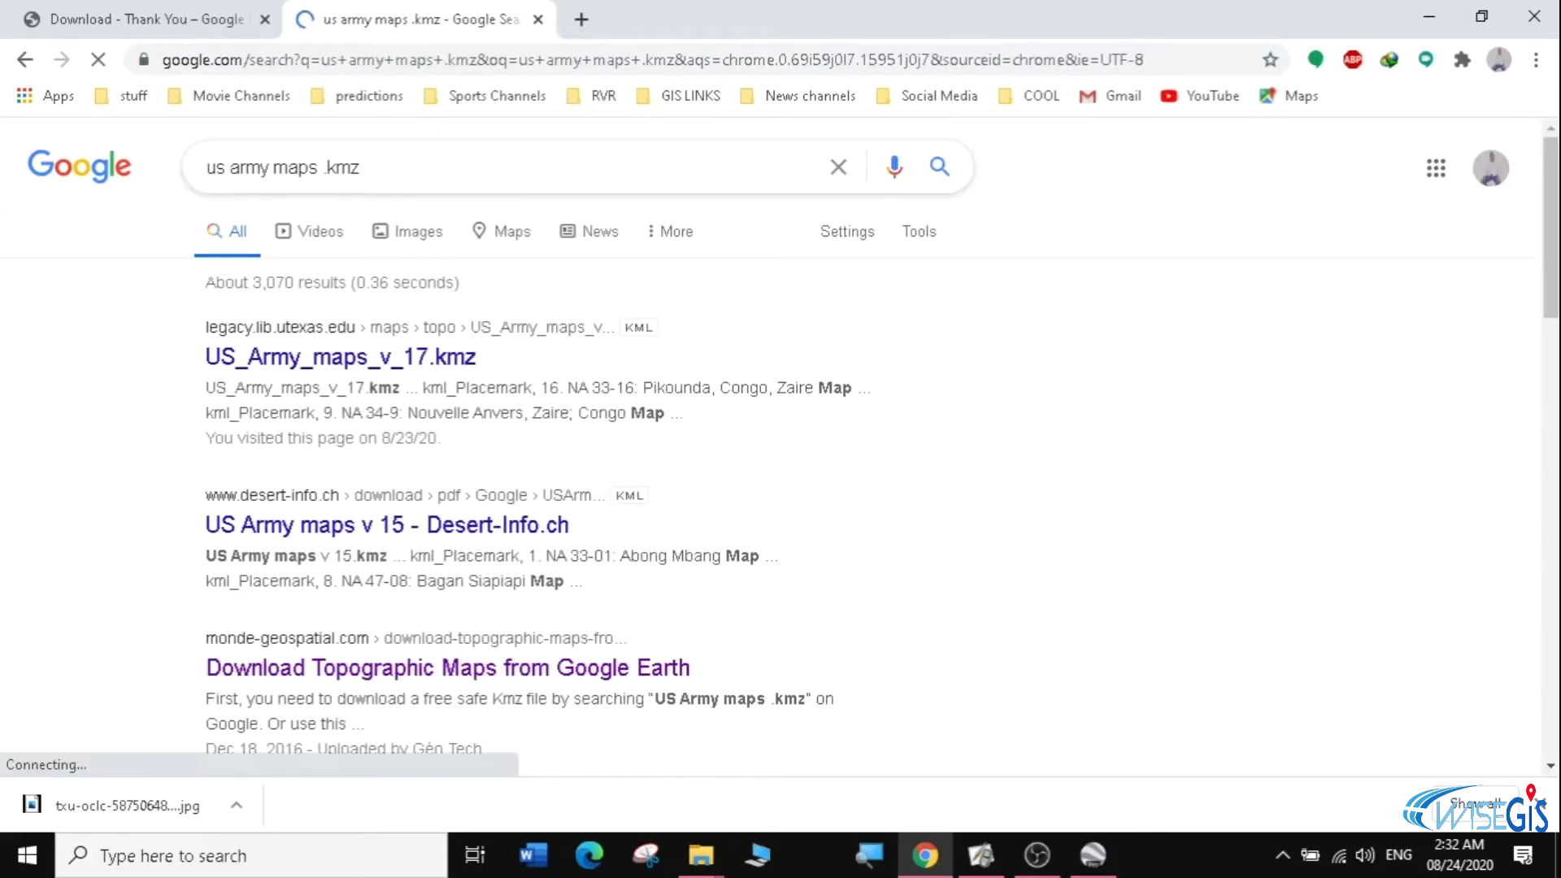
{"action": "left_click", "coordinate": [244, 372]}
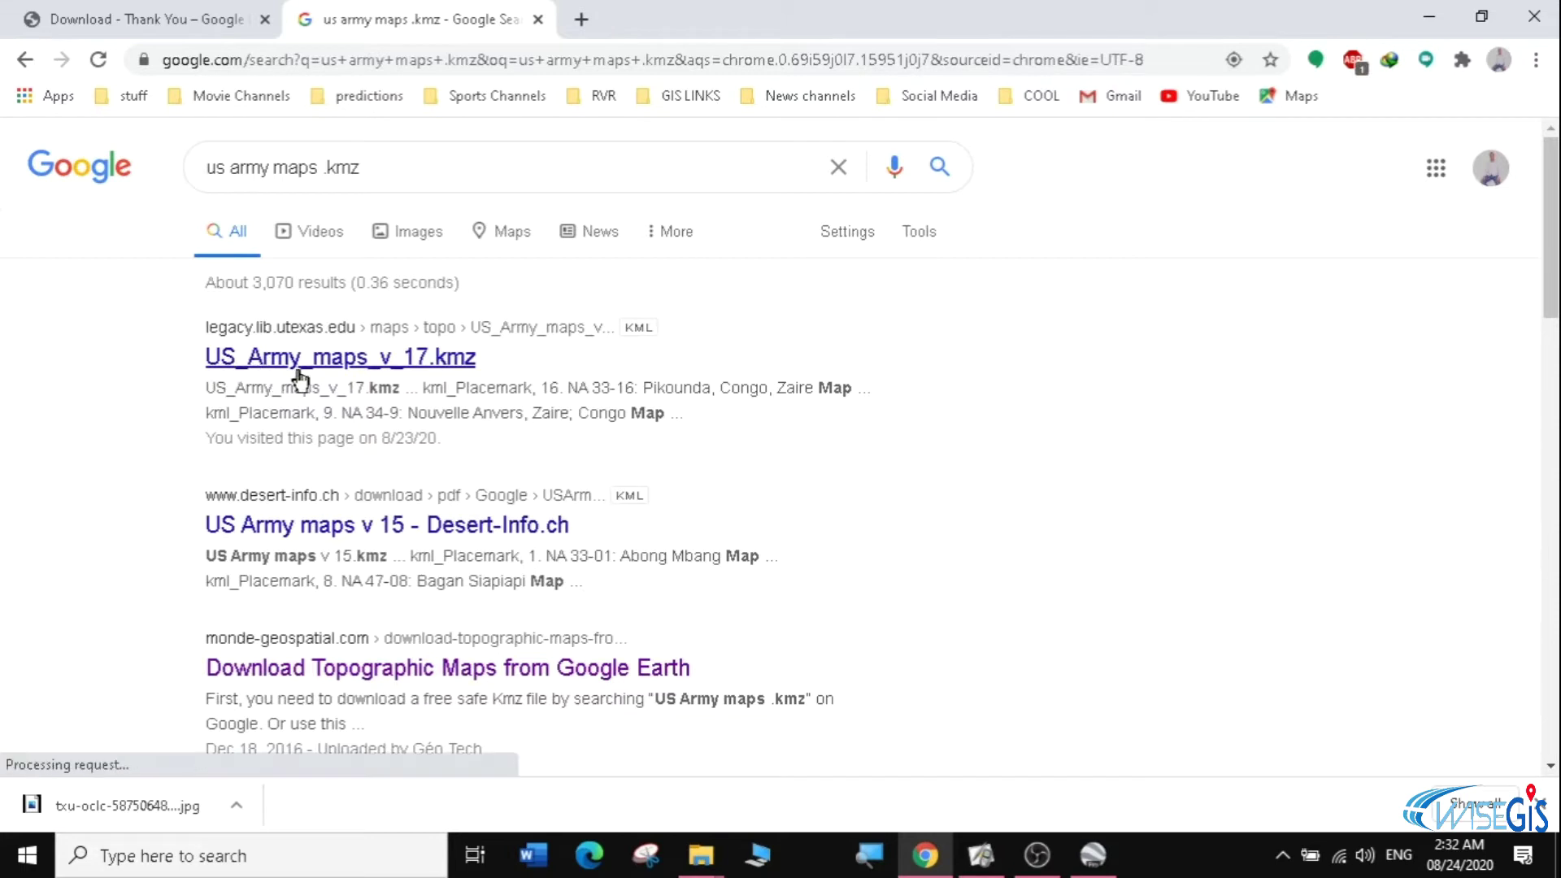
{"action": "left_click", "coordinate": [413, 365]}
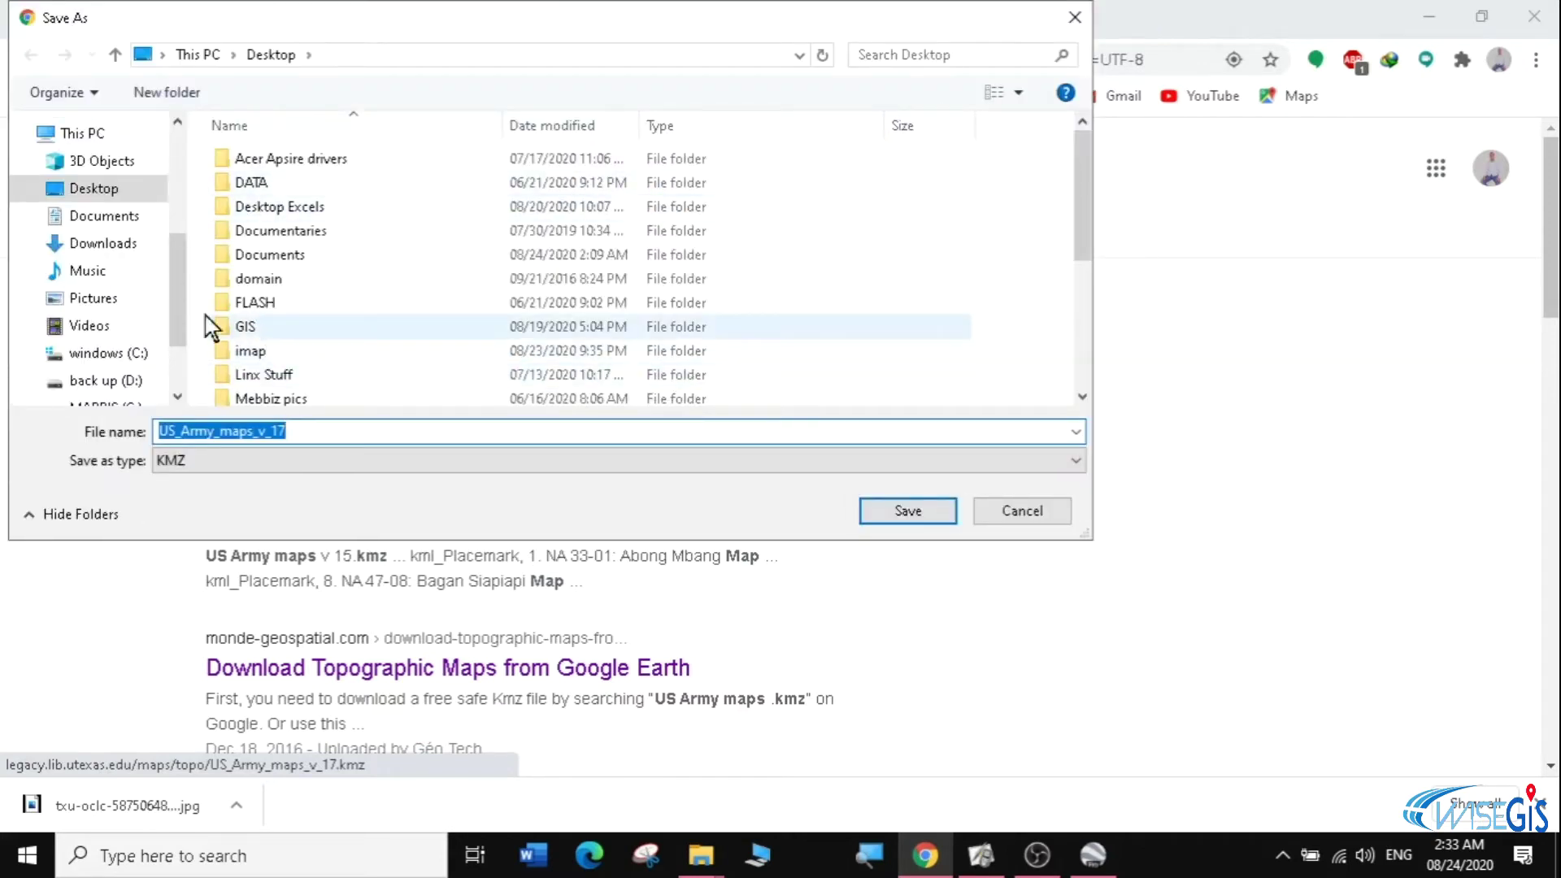
- Create a folder named "useful kml files" in Desktop\GIS\data and save US_Army_maps_v_17 there as KMZ
{"action": "left_click", "coordinate": [94, 191]}
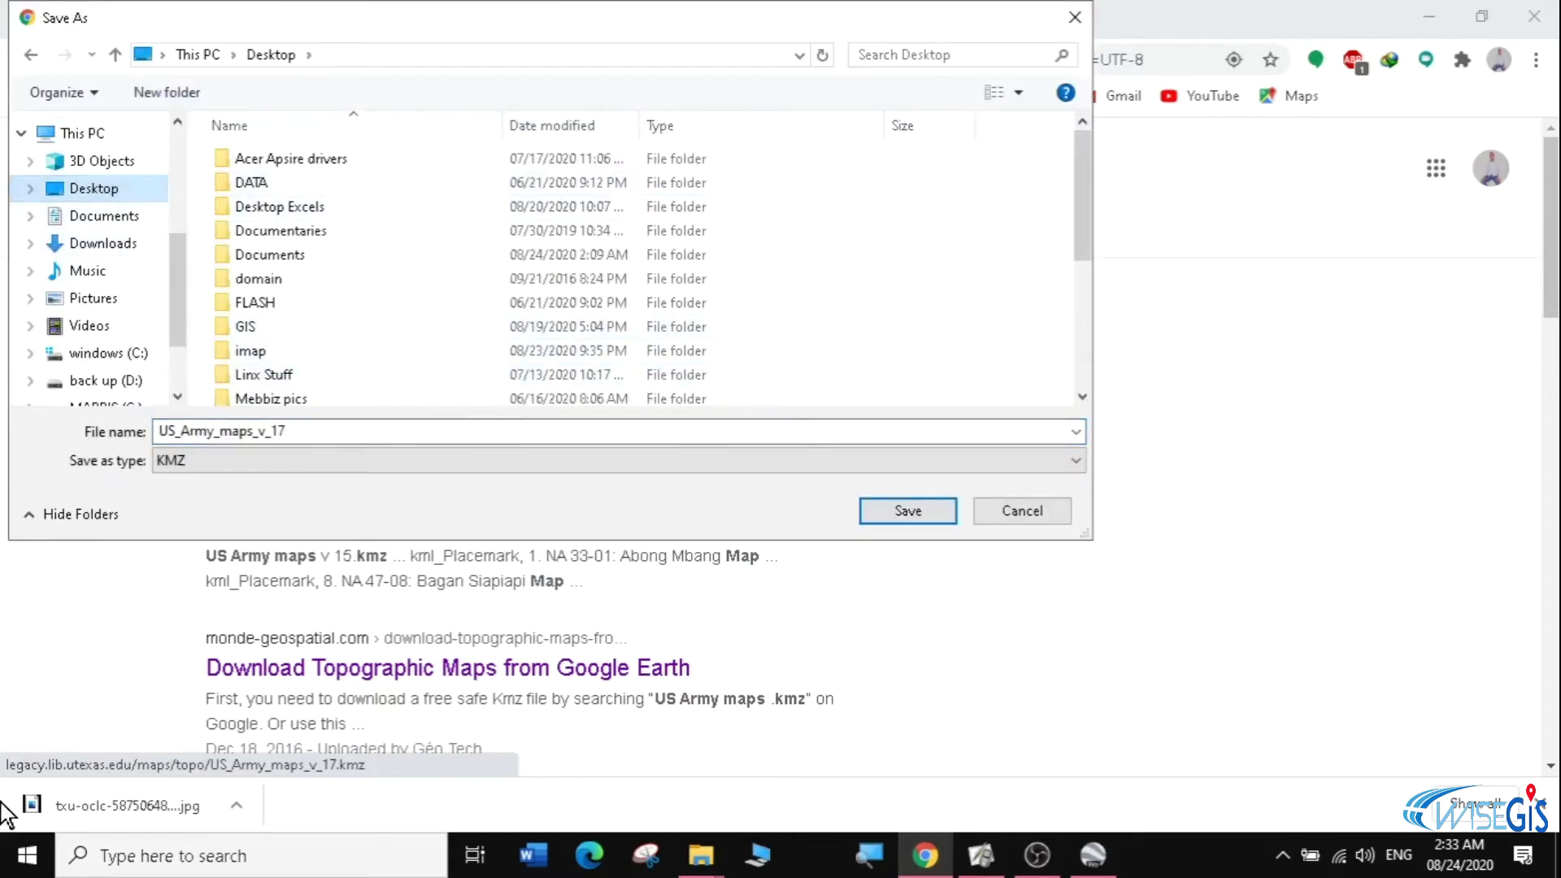
{"action": "double_click", "coordinate": [249, 328]}
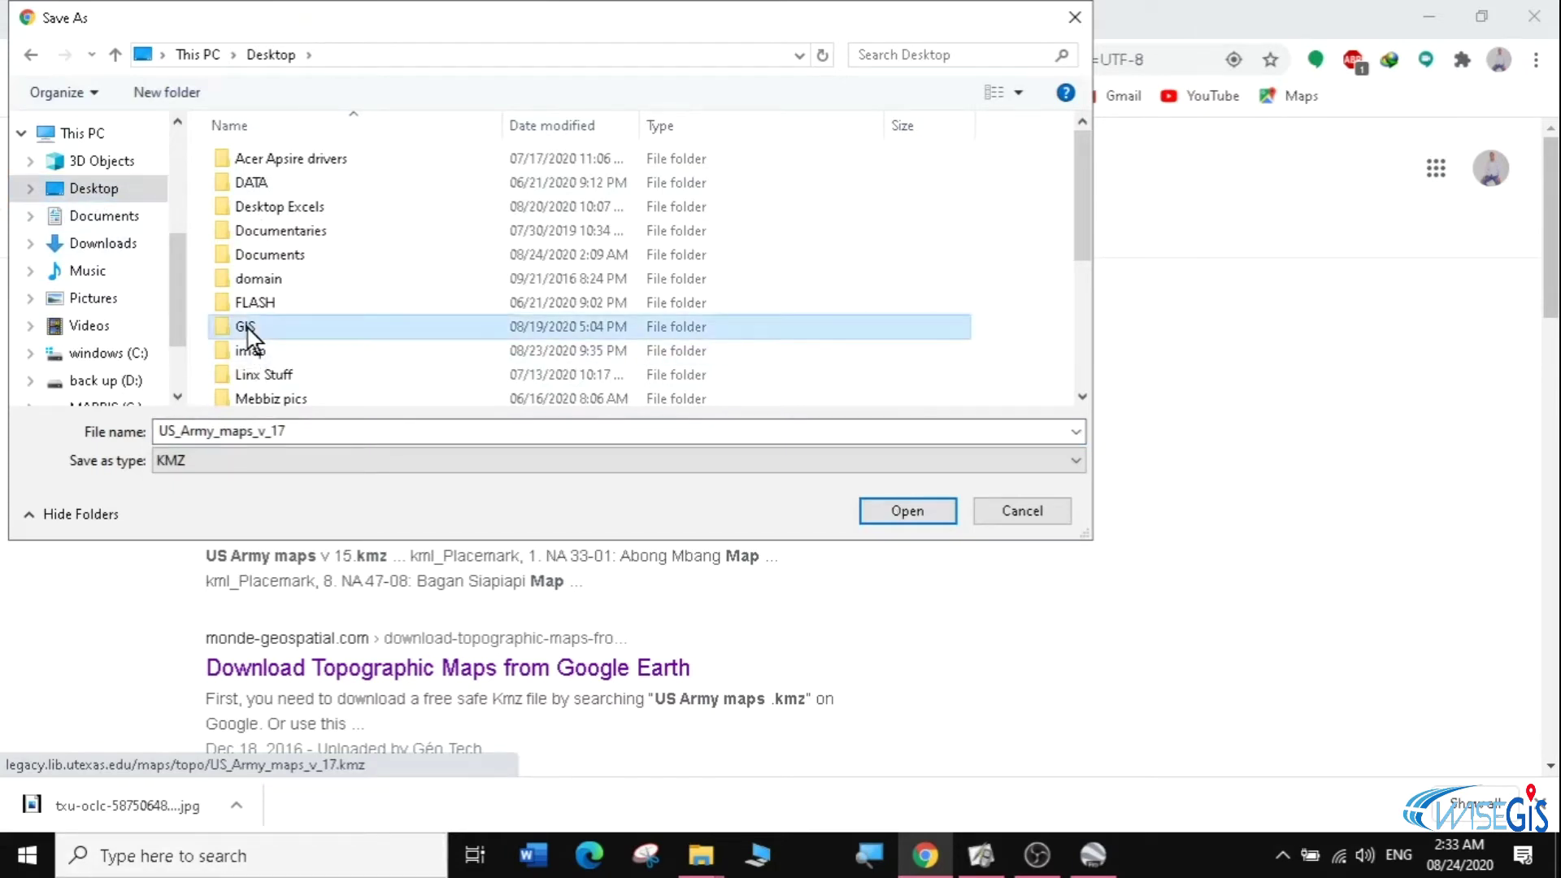
{"action": "double_click", "coordinate": [259, 161]}
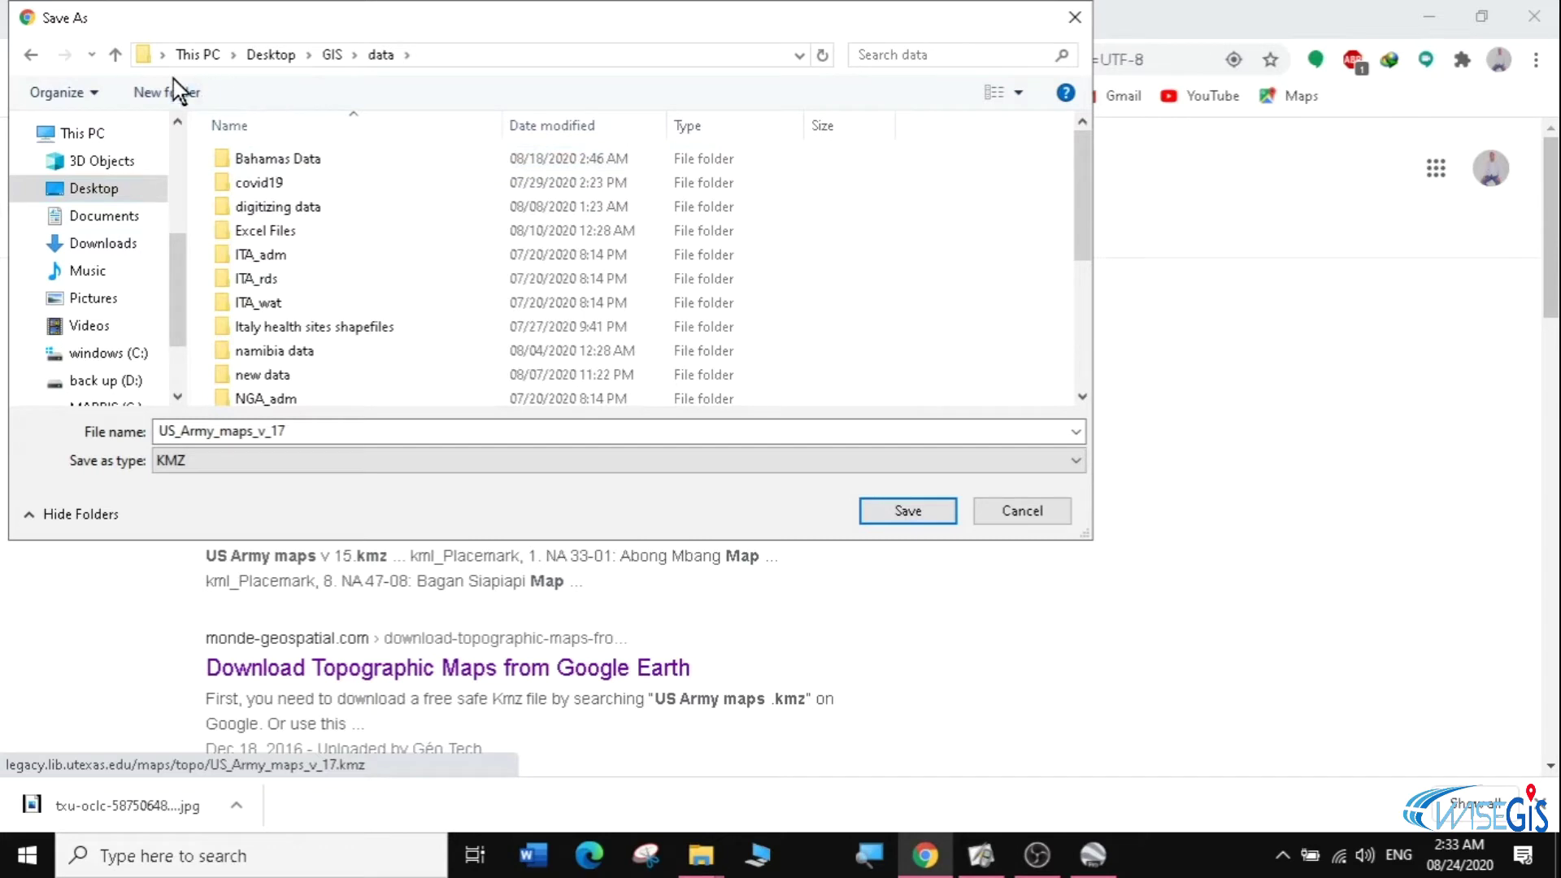
{"action": "left_click", "coordinate": [217, 92]}
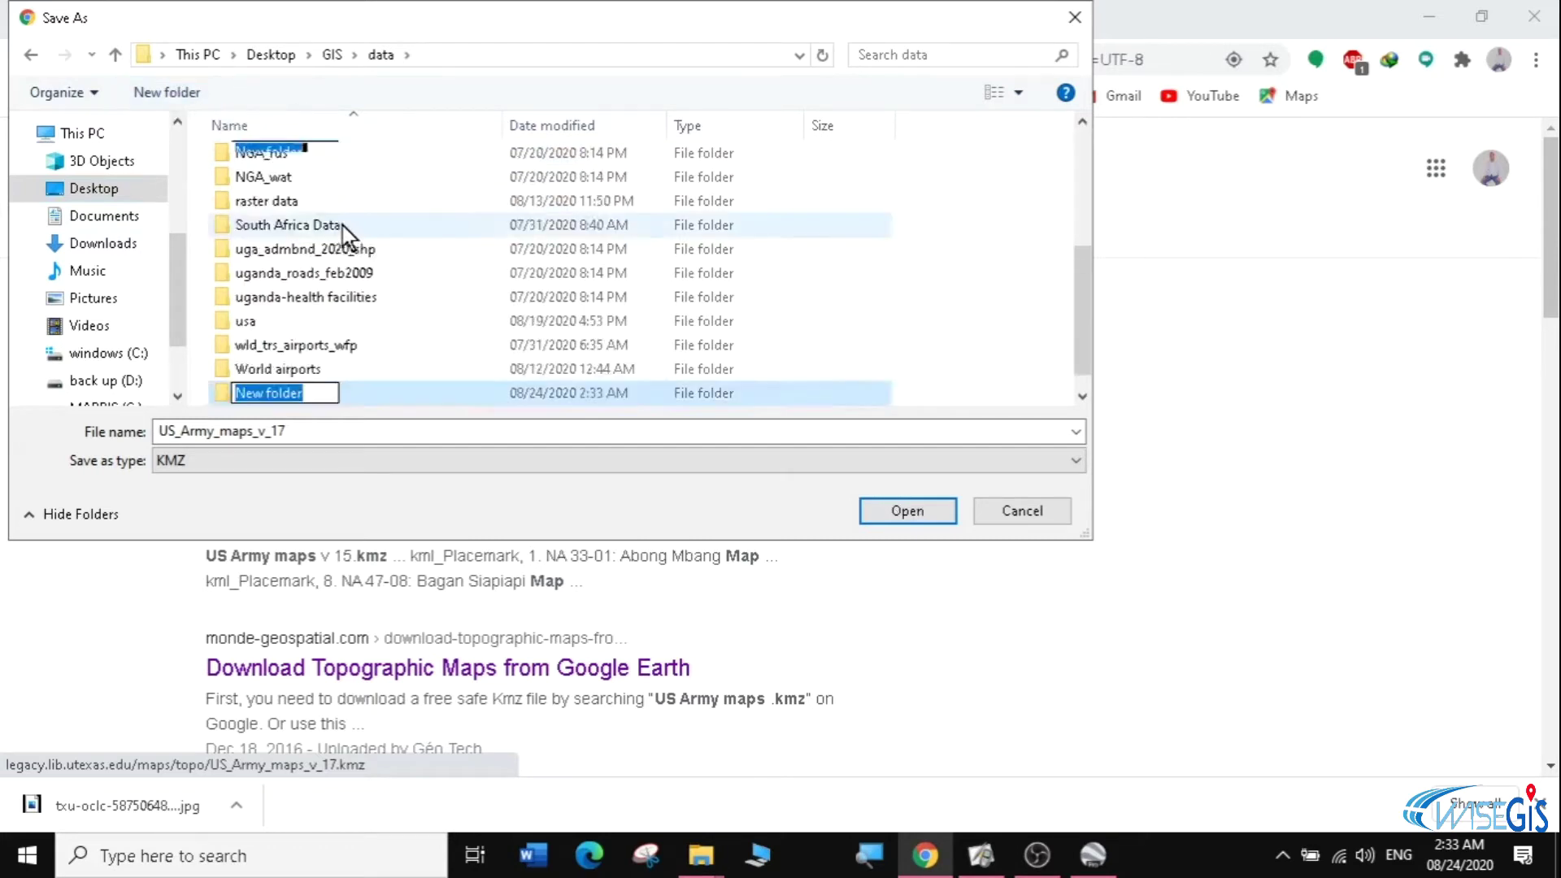
{"action": "type", "text": "useful"}
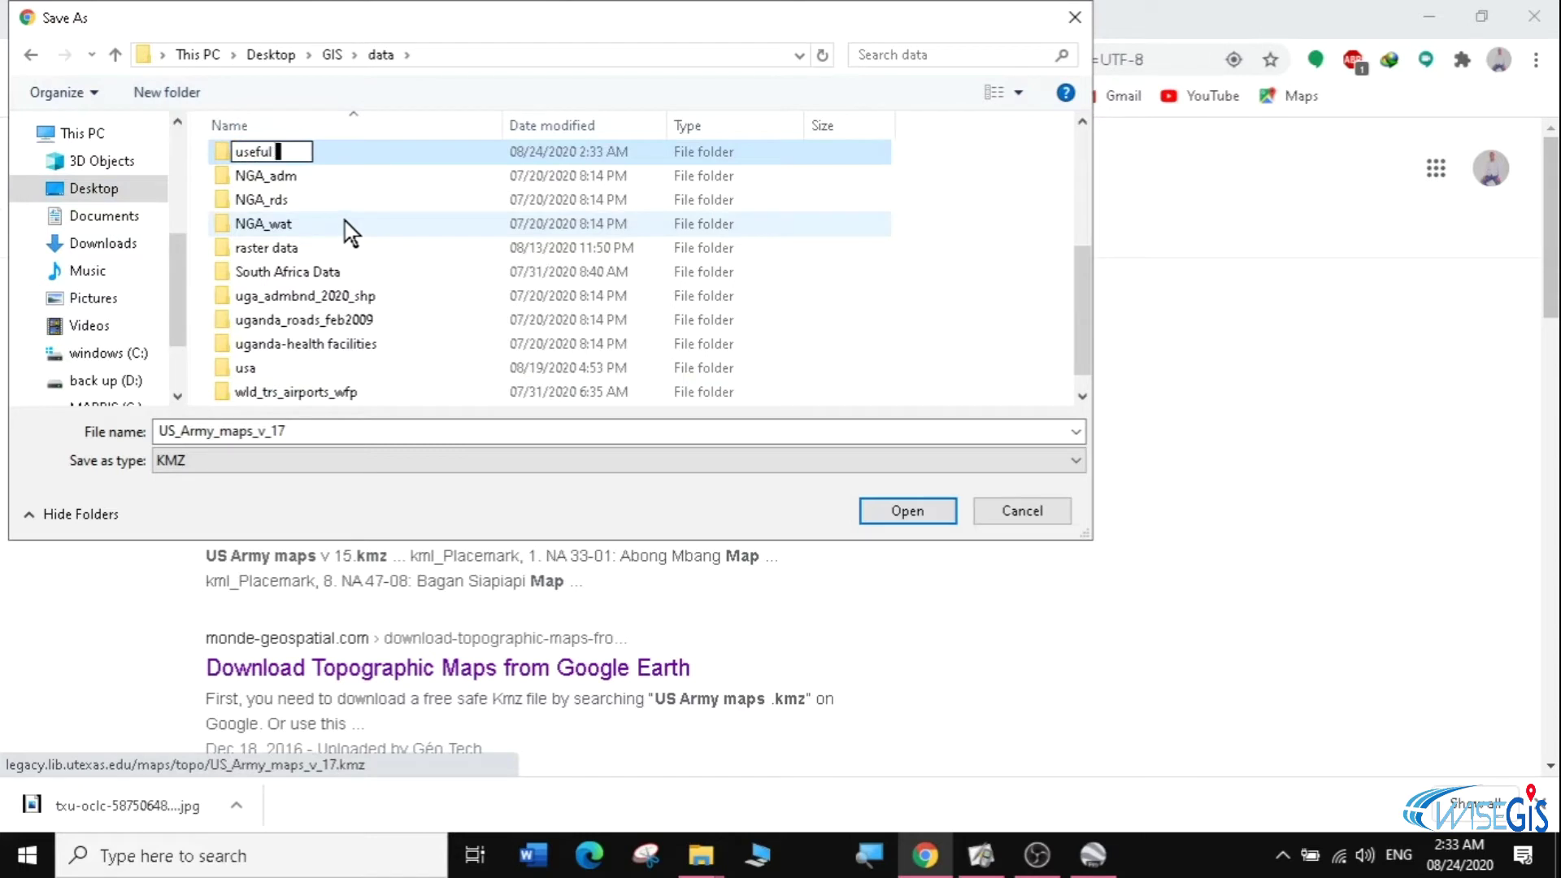
{"action": "type", "text": " k"}
{"action": "type", "text": "l files"}
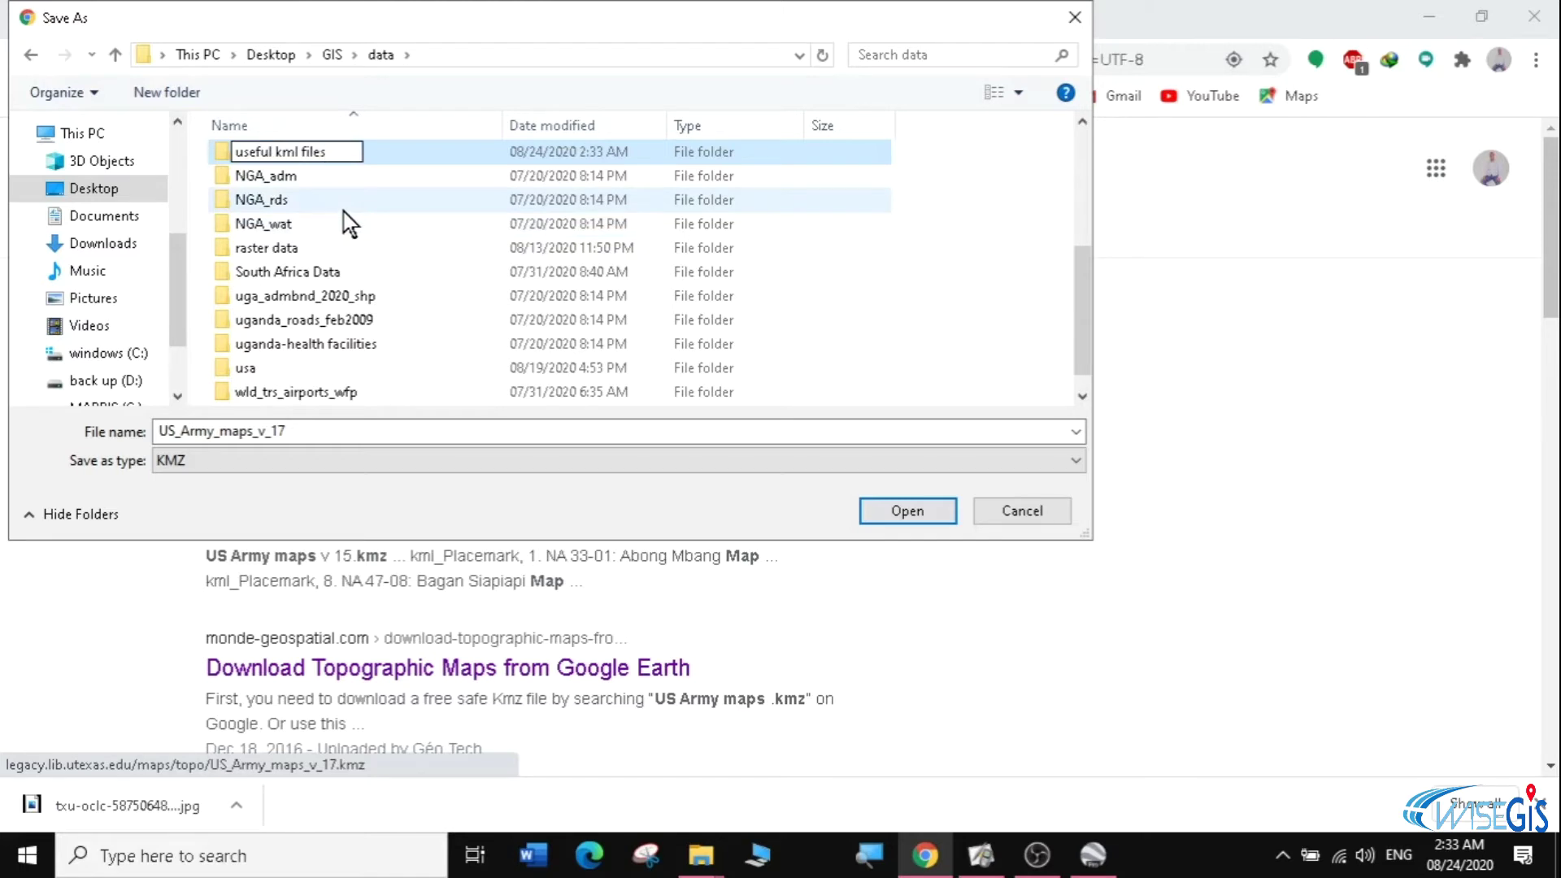
{"action": "key", "text": "Return"}
{"action": "key", "text": "Return"}
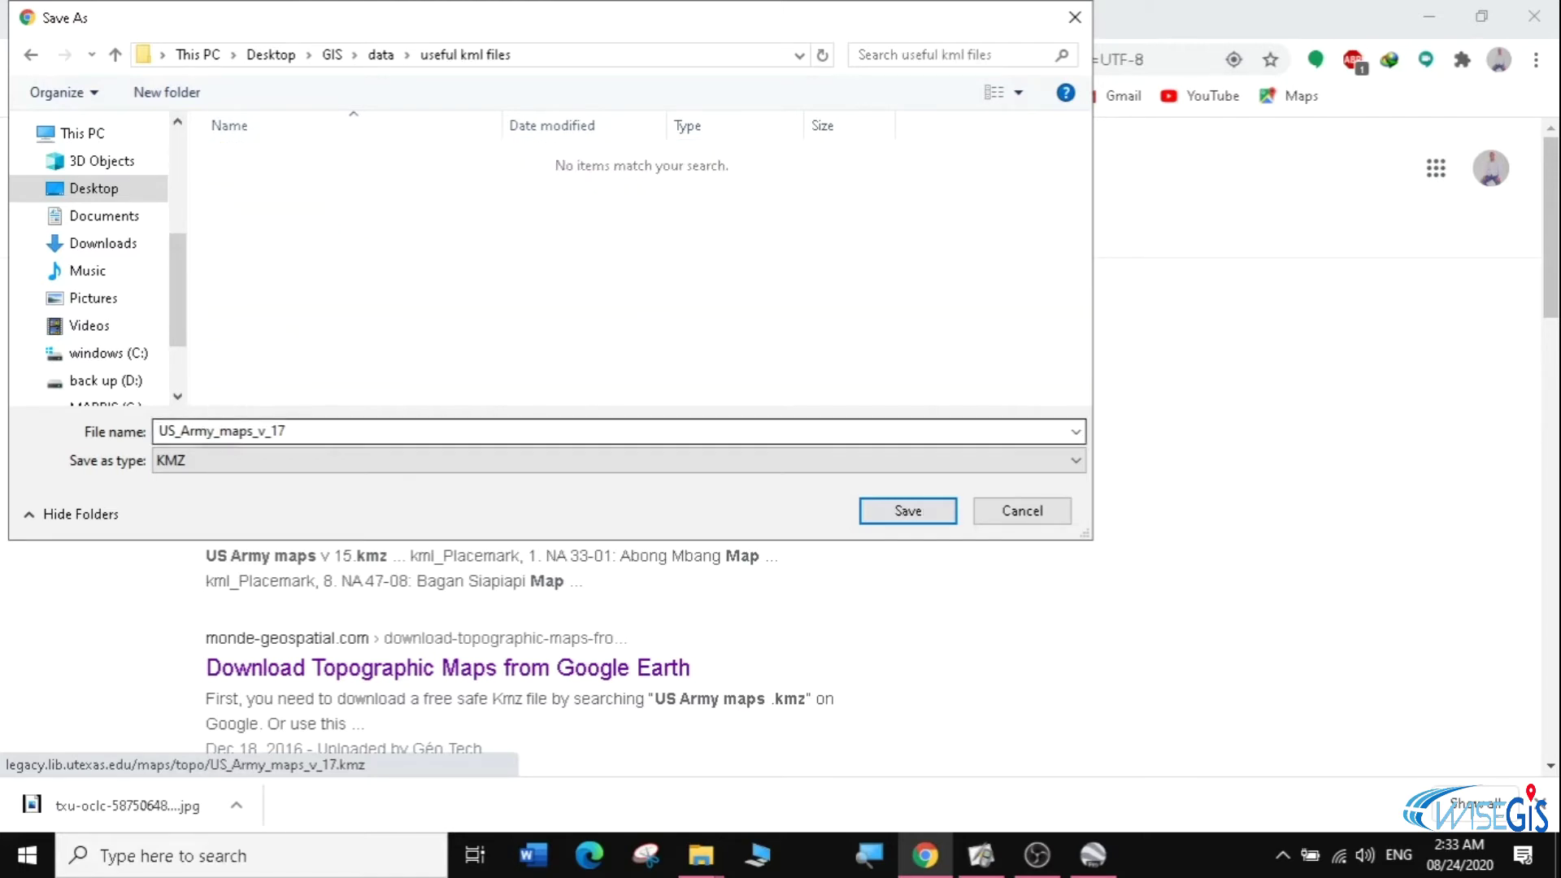
{"action": "left_click", "coordinate": [877, 509]}
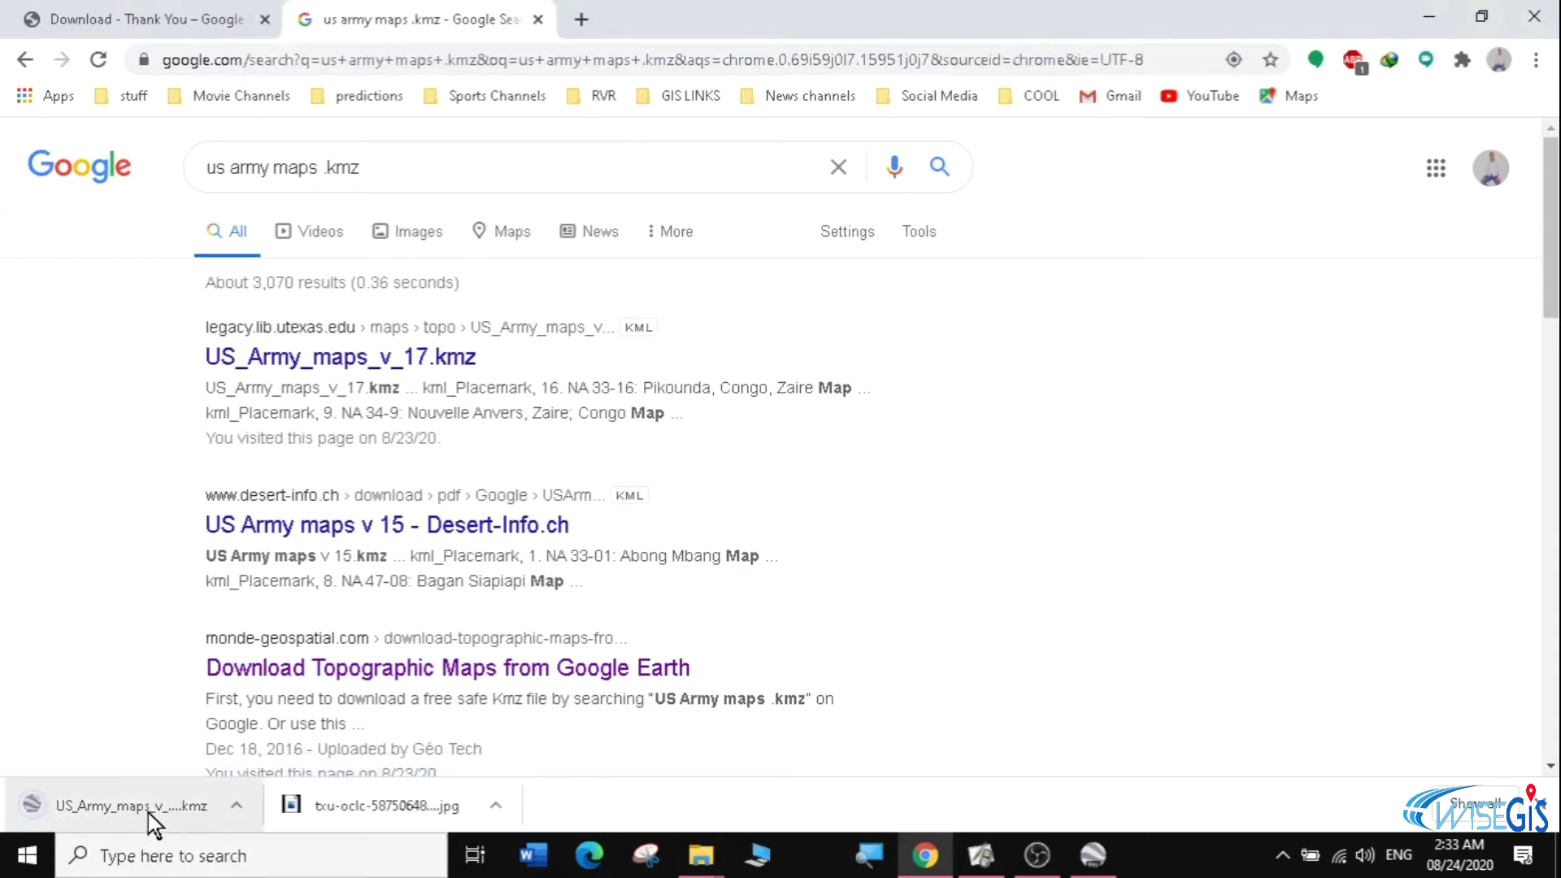
- Show the downloaded US_Army_maps_v_17 file in its folder, then minimise the folder and browser to return to Google Earth Pro
{"action": "left_click", "coordinate": [234, 806]}
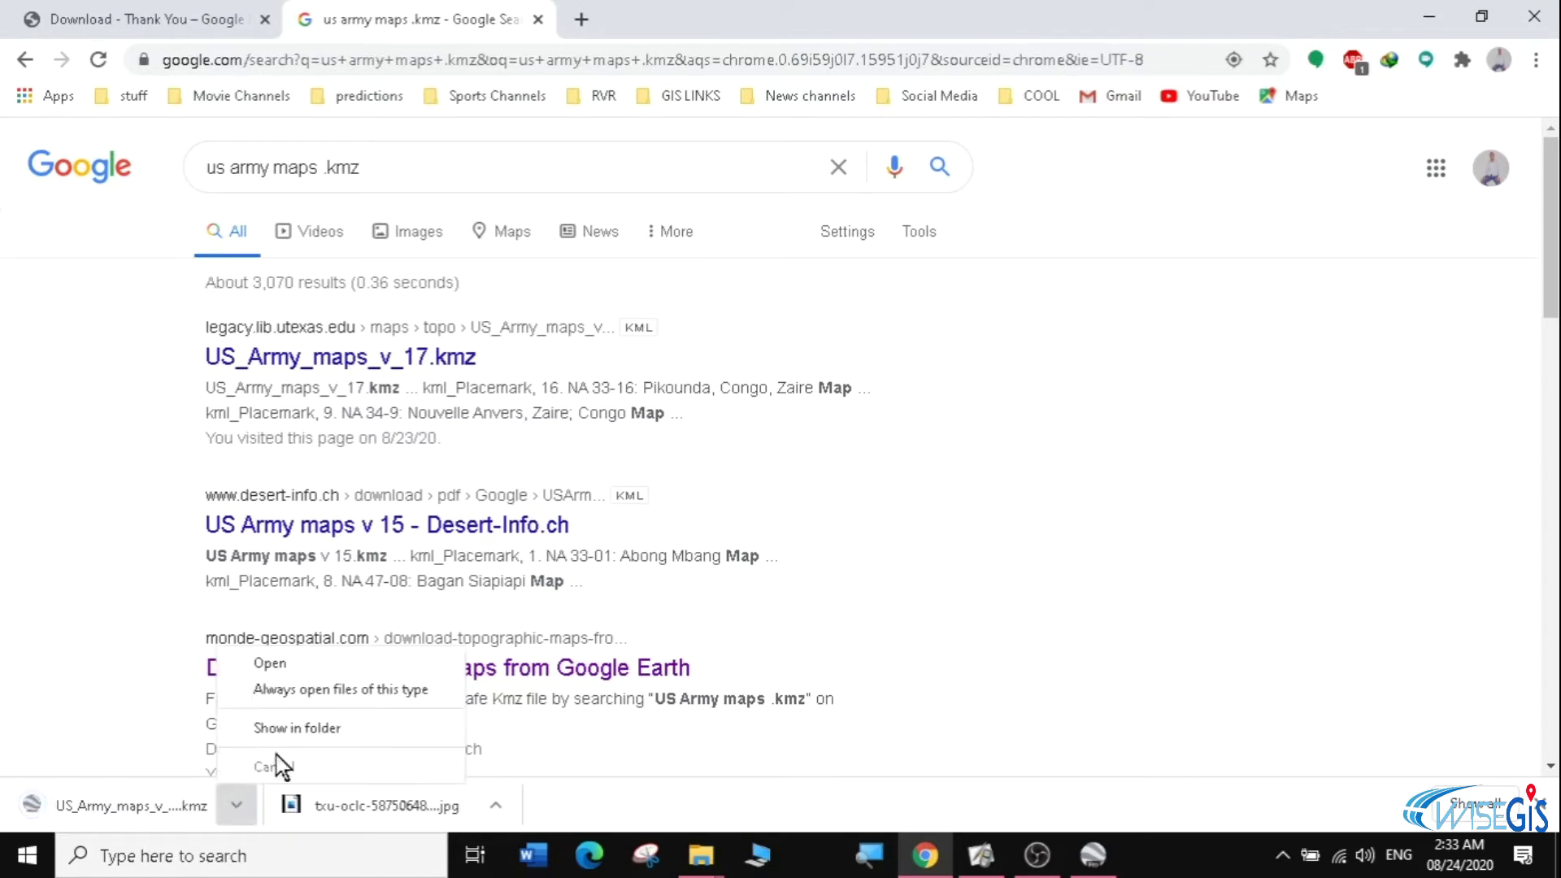
{"action": "left_click", "coordinate": [268, 727]}
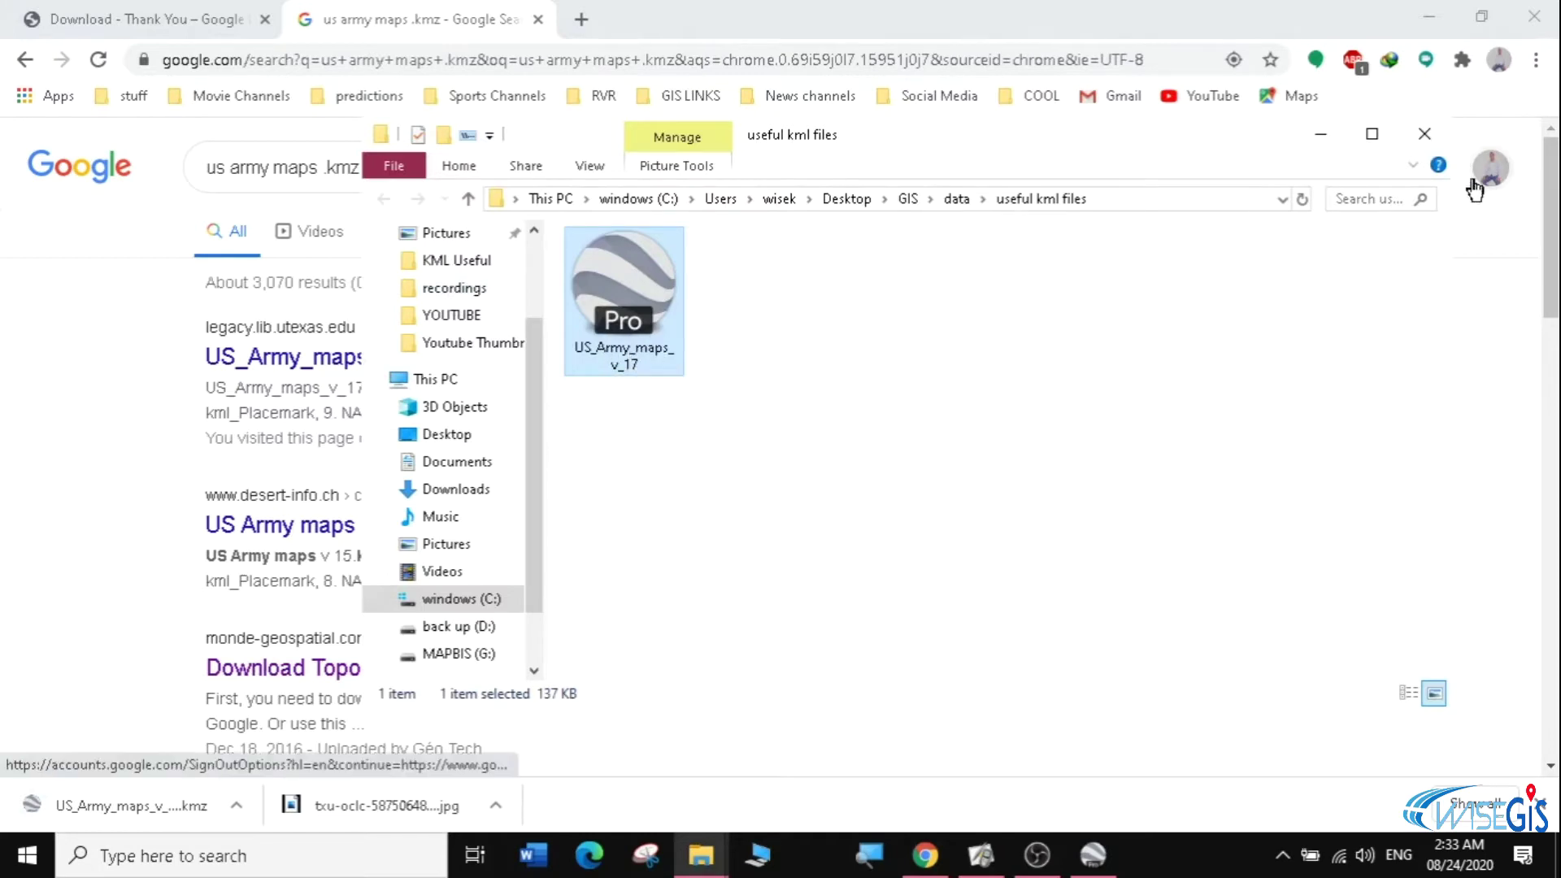
{"action": "left_click", "coordinate": [1313, 138]}
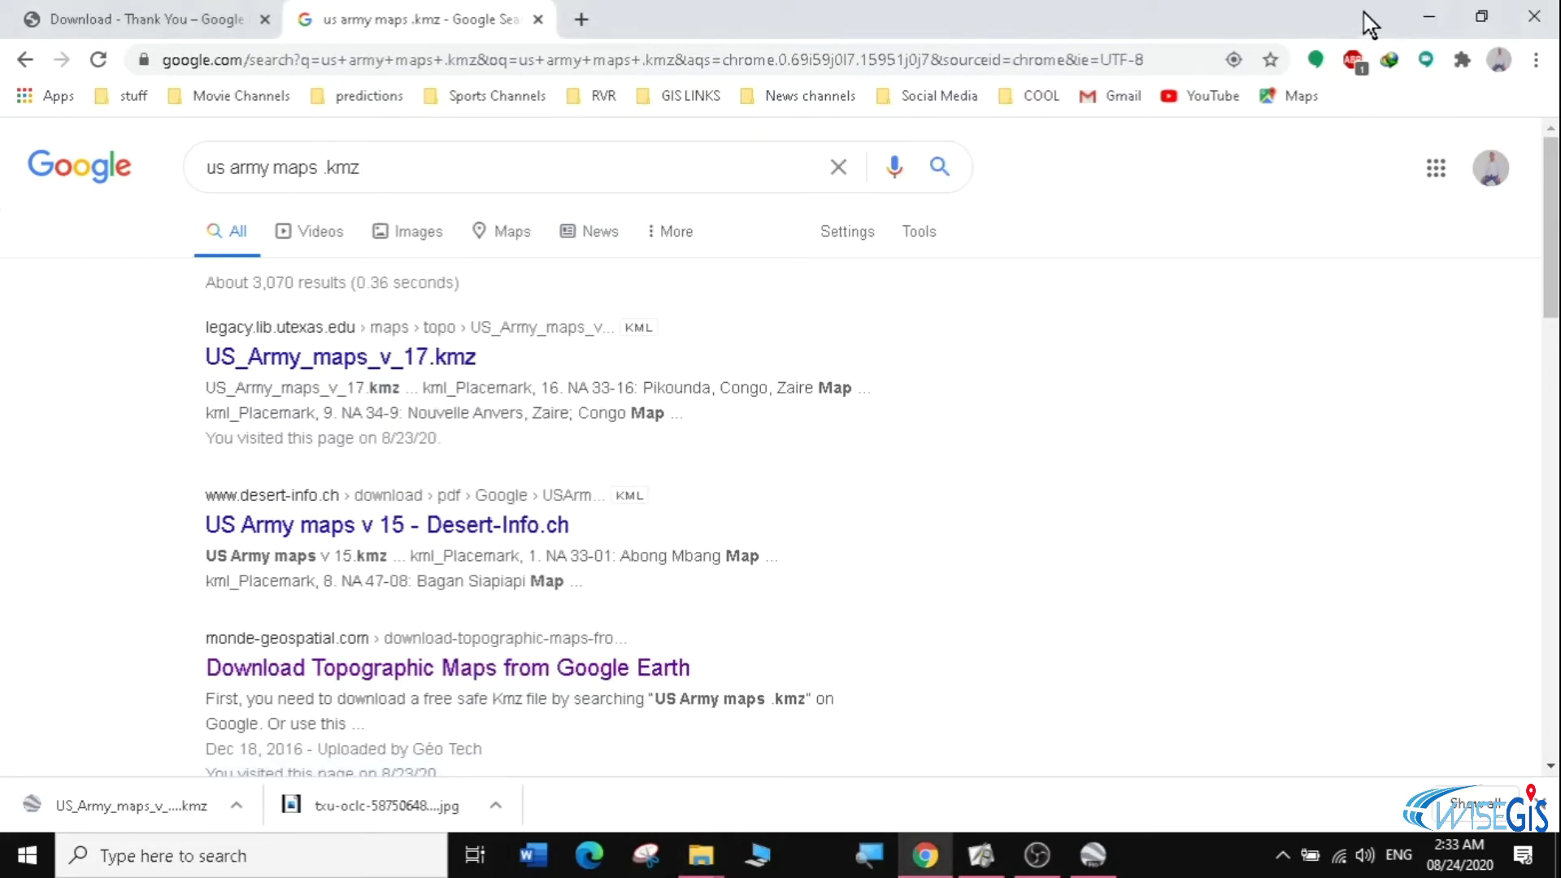
{"action": "left_click", "coordinate": [1424, 18]}
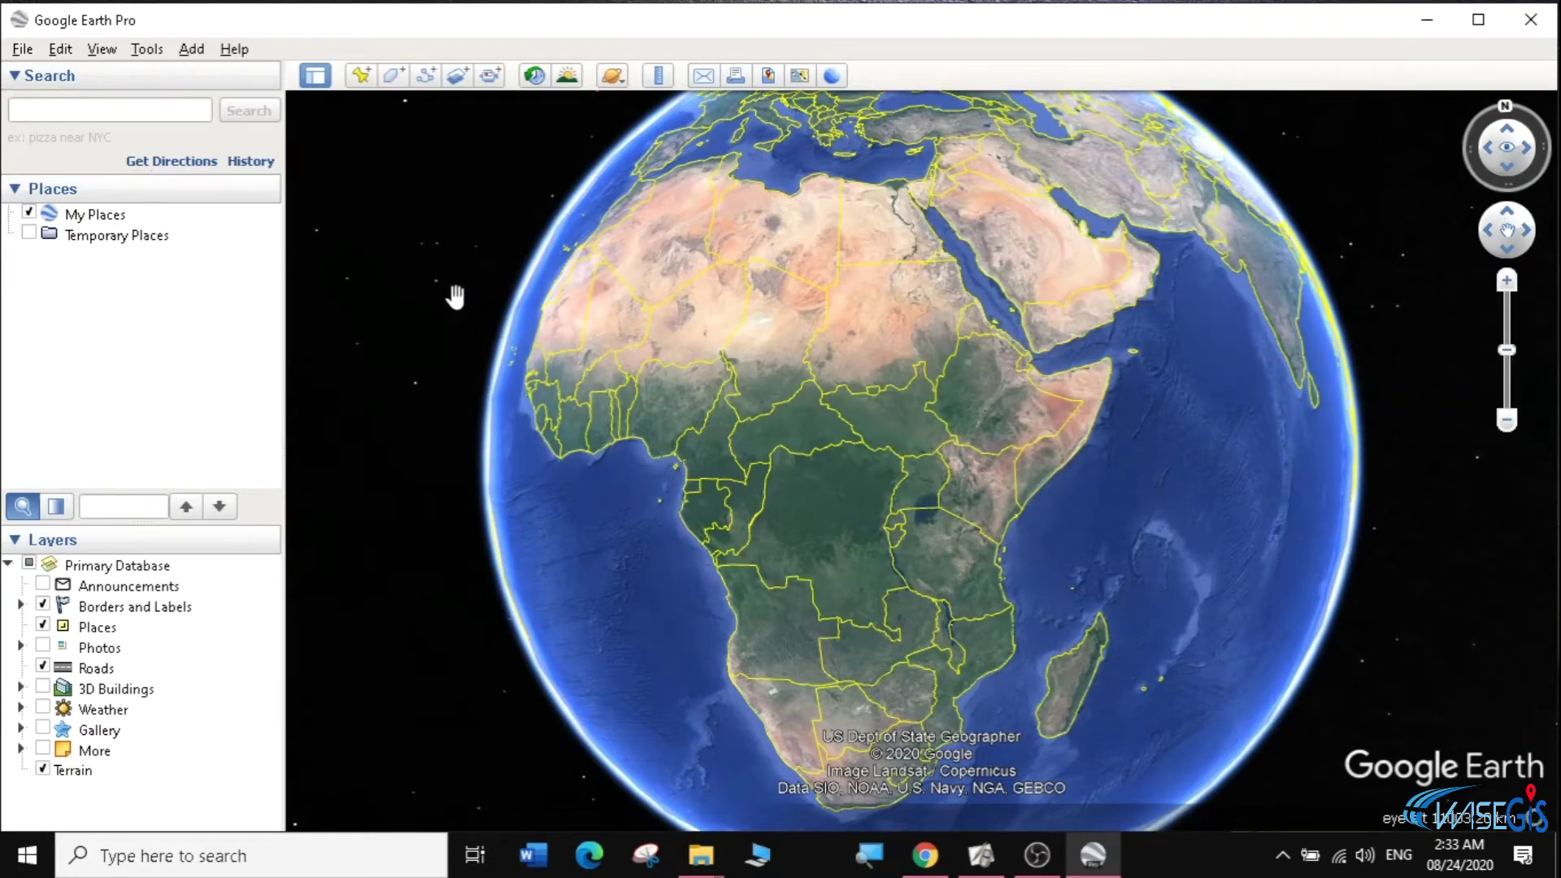
- Open US_Army_maps_v_17 from the "useful kml files" folder in Google Earth Pro
{"action": "left_click", "coordinate": [22, 50]}
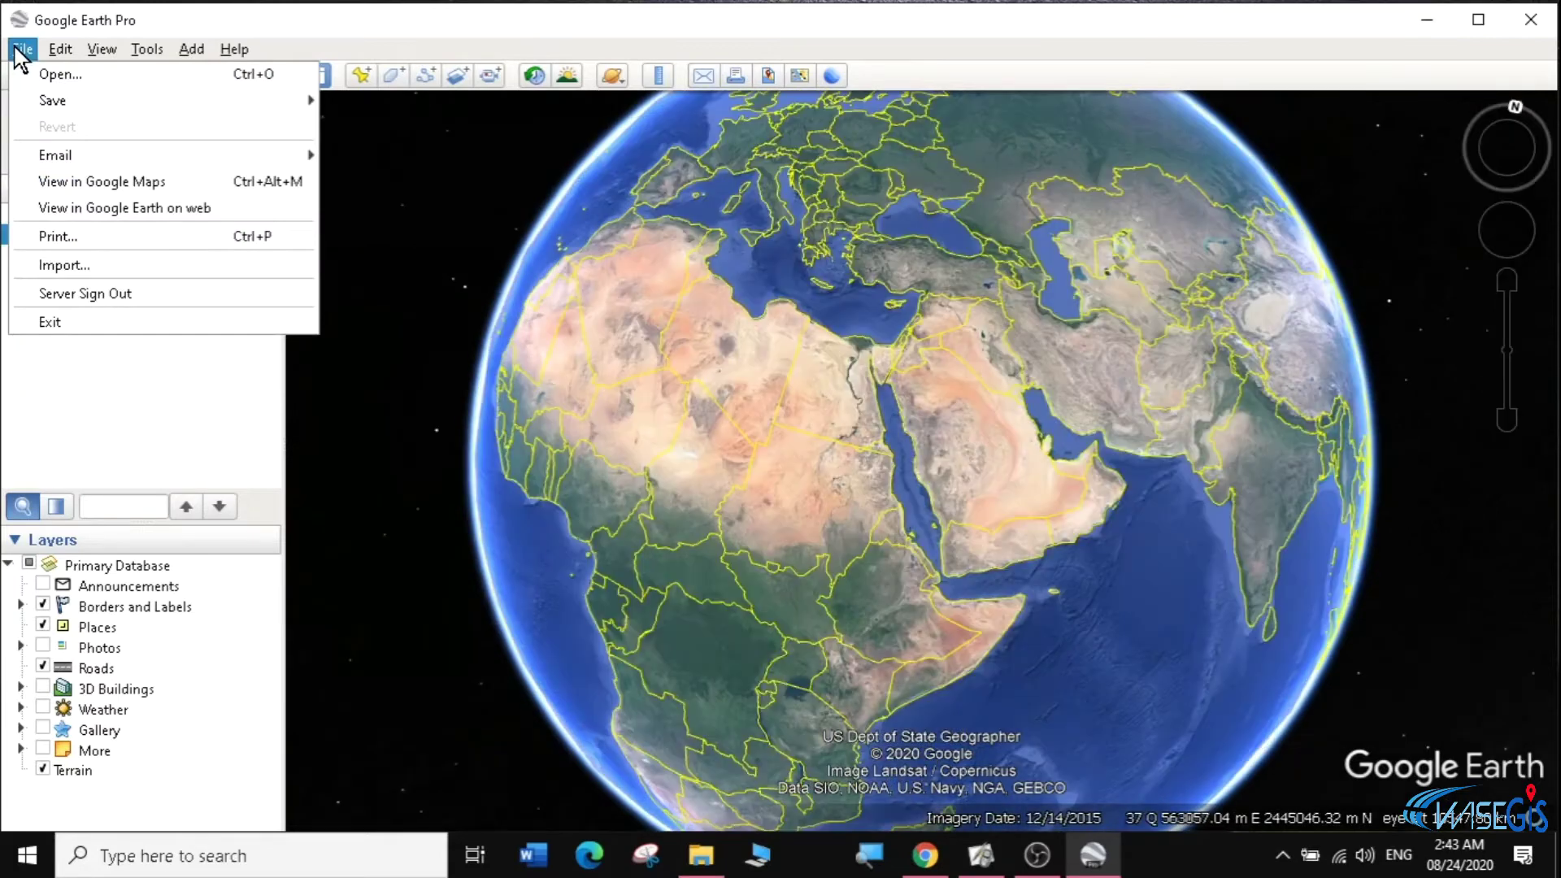
{"action": "left_click", "coordinate": [95, 88]}
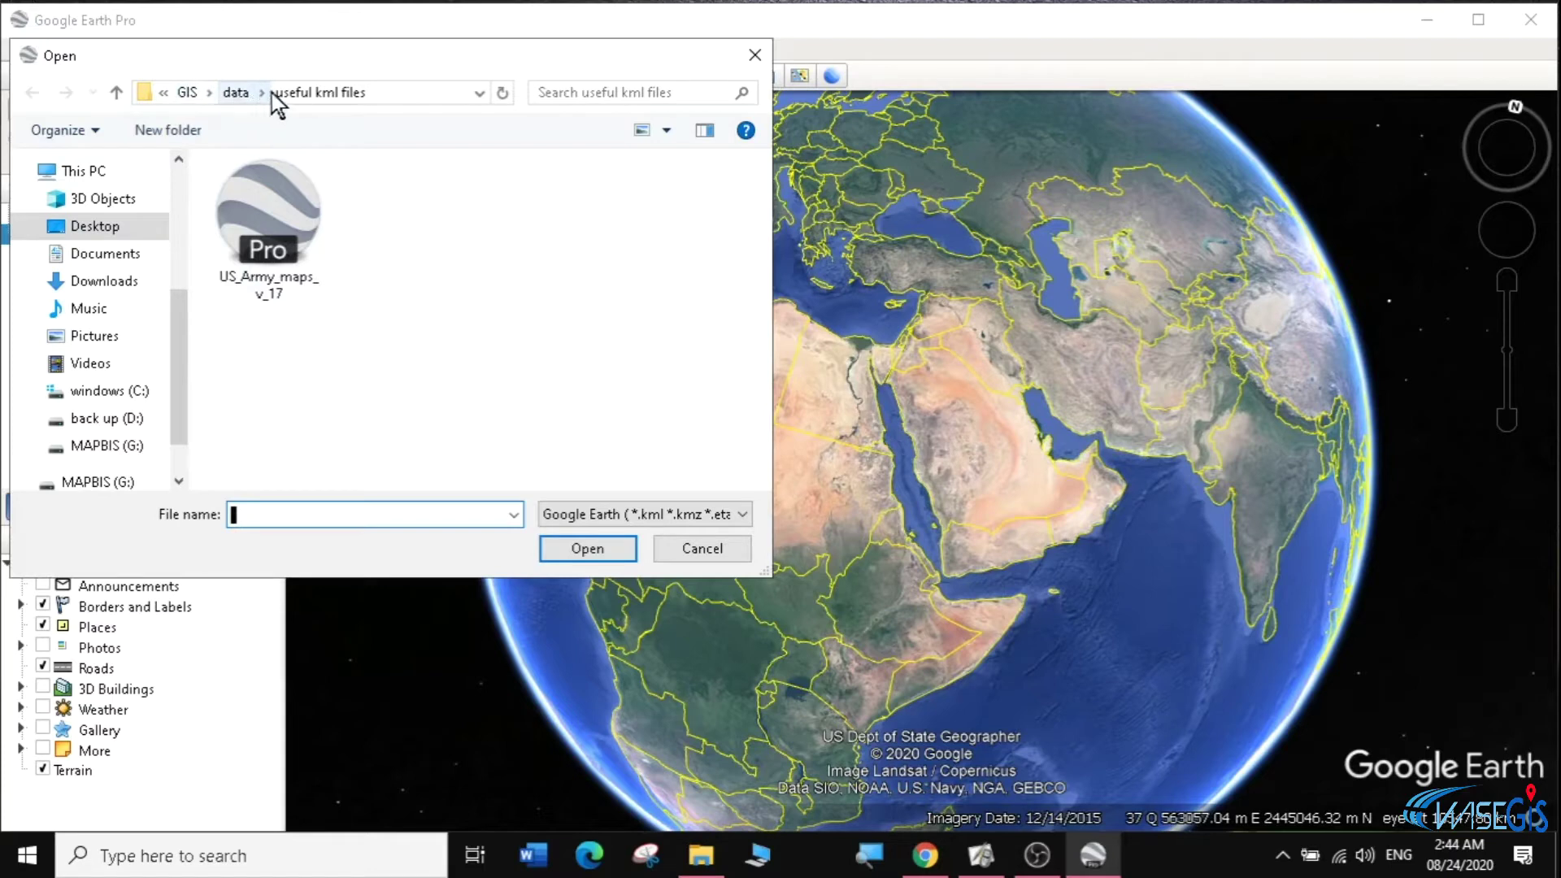
{"action": "left_click", "coordinate": [279, 224]}
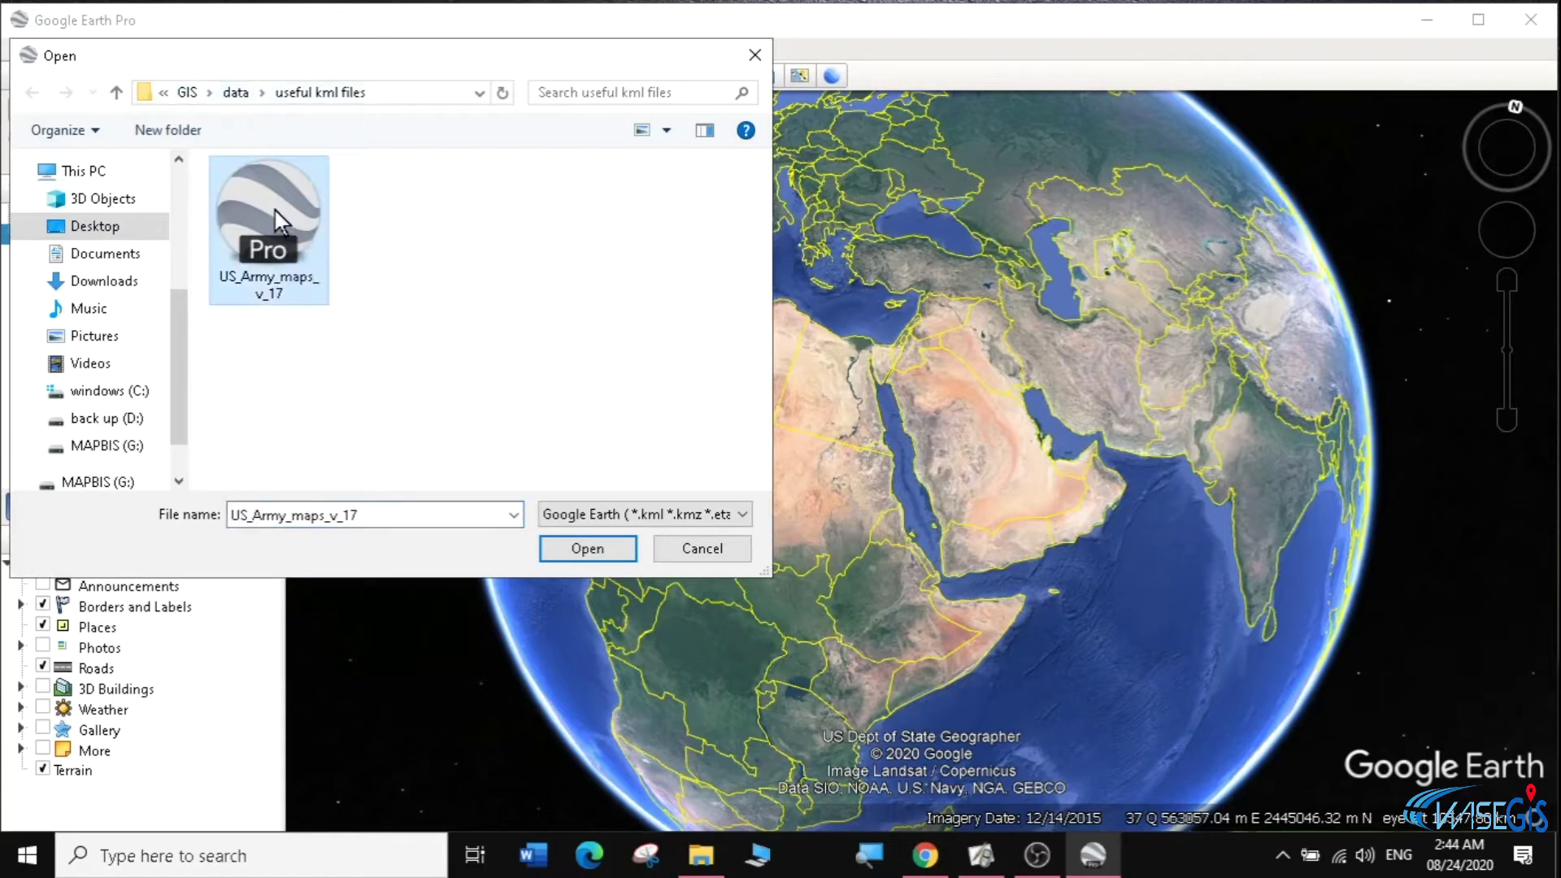
{"action": "left_click", "coordinate": [586, 549]}
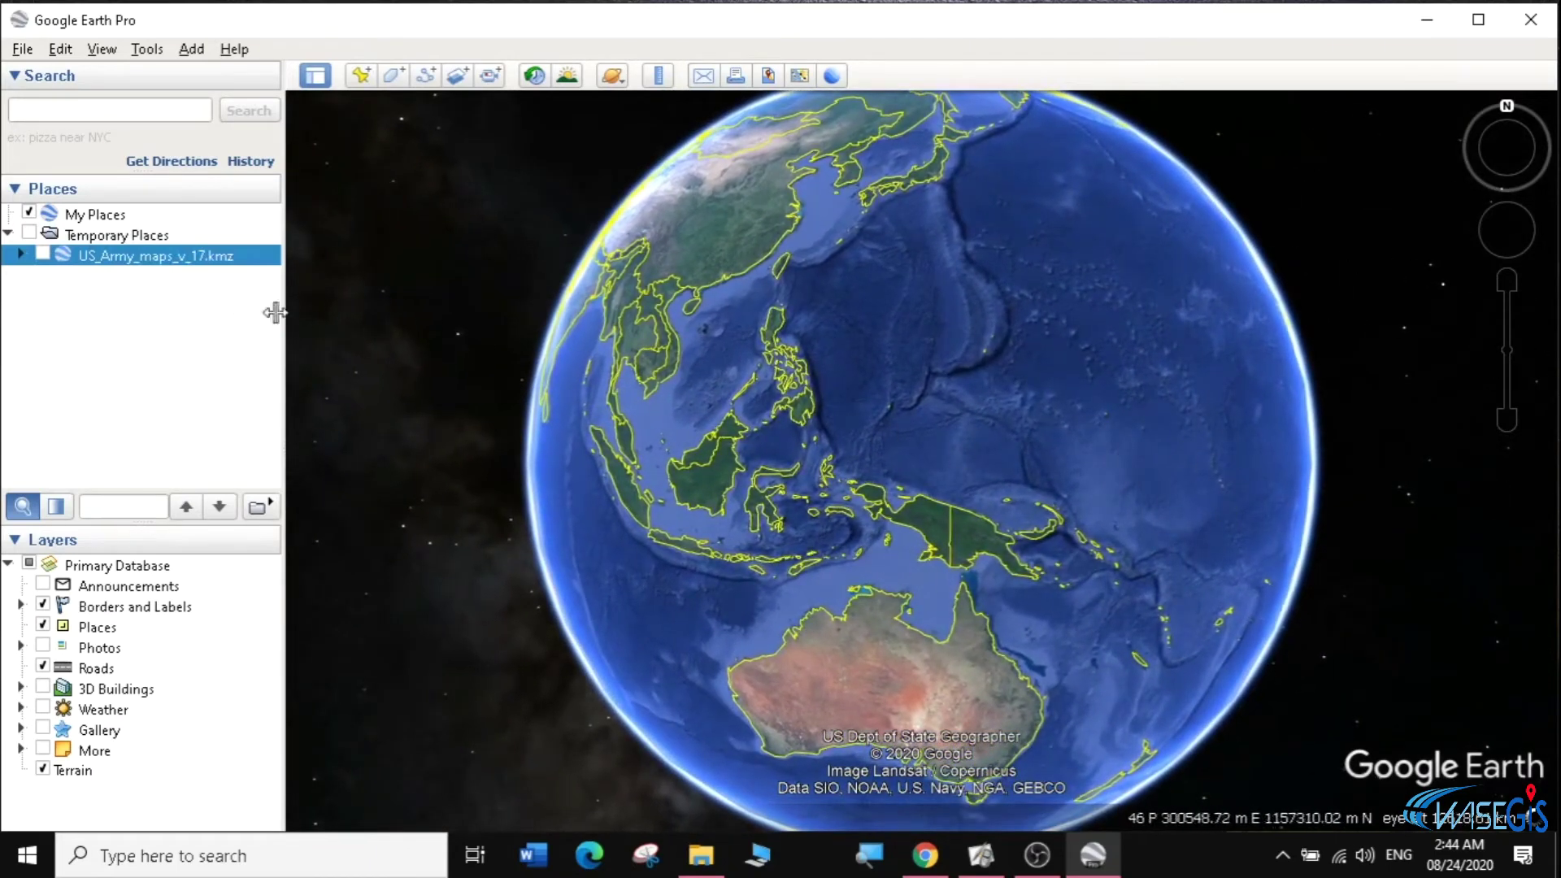
- Turn on the display of US_Army_maps_v_17.kmz and rotate the globe to Africa to view its map grids
{"action": "left_click", "coordinate": [42, 254]}
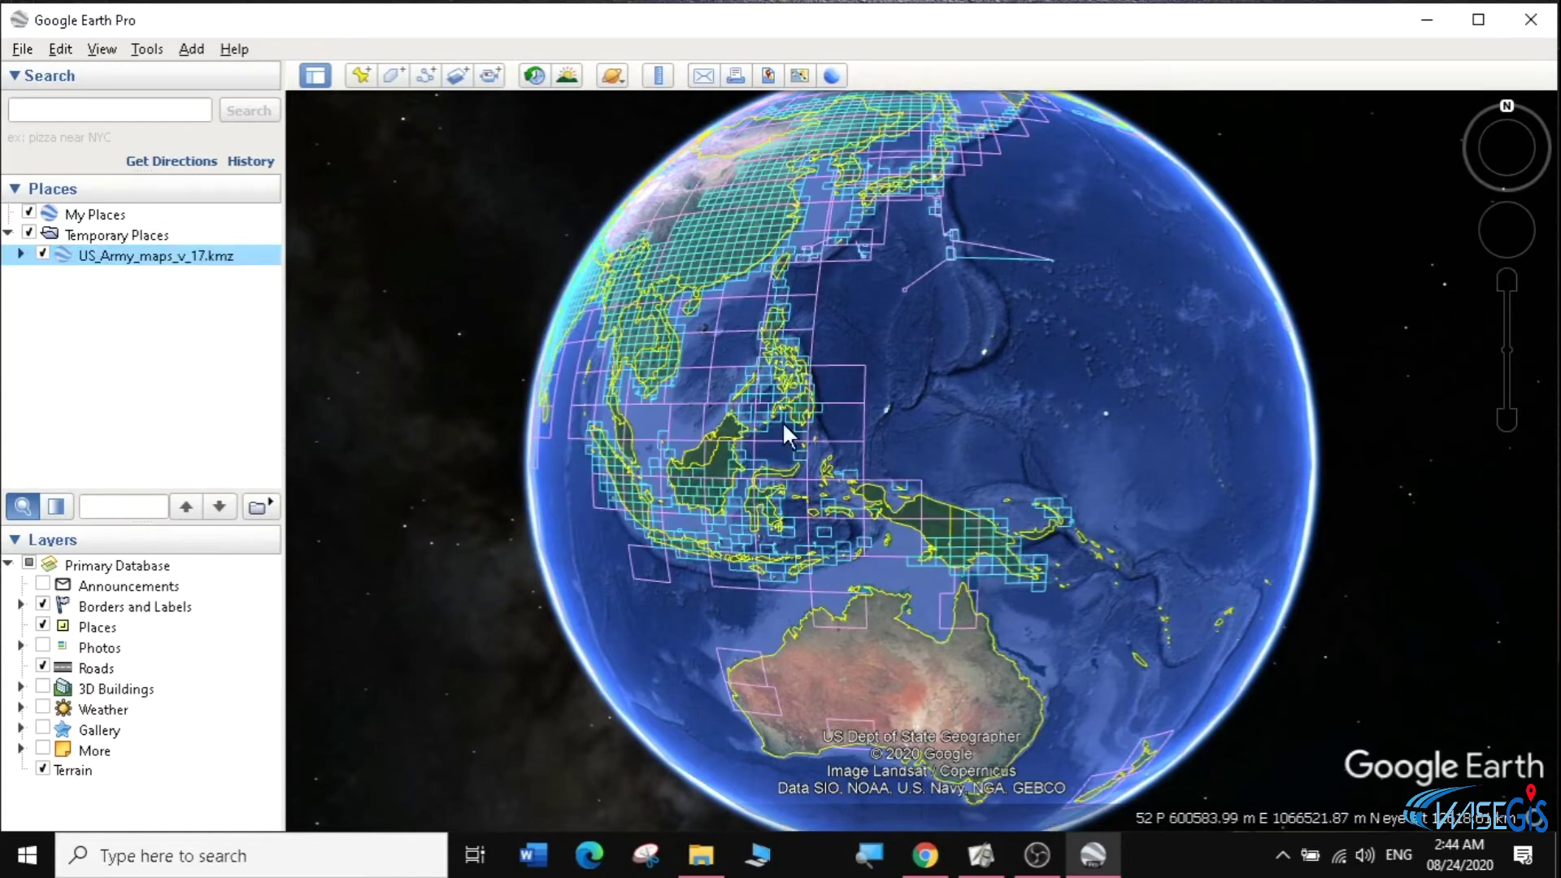
{"action": "left_click_drag", "start_coordinate": [744, 418], "coordinate": [1055, 358]}
{"action": "left_click_drag", "start_coordinate": [839, 327], "coordinate": [1020, 547]}
{"action": "left_click_drag", "start_coordinate": [809, 385], "coordinate": [902, 331]}
{"action": "mouse_move", "coordinate": [916, 394]}
{"action": "left_mouse_down"}
{"action": "mouse_move", "coordinate": [878, 418]}
{"action": "mouse_move", "coordinate": [929, 395]}
{"action": "left_mouse_up"}
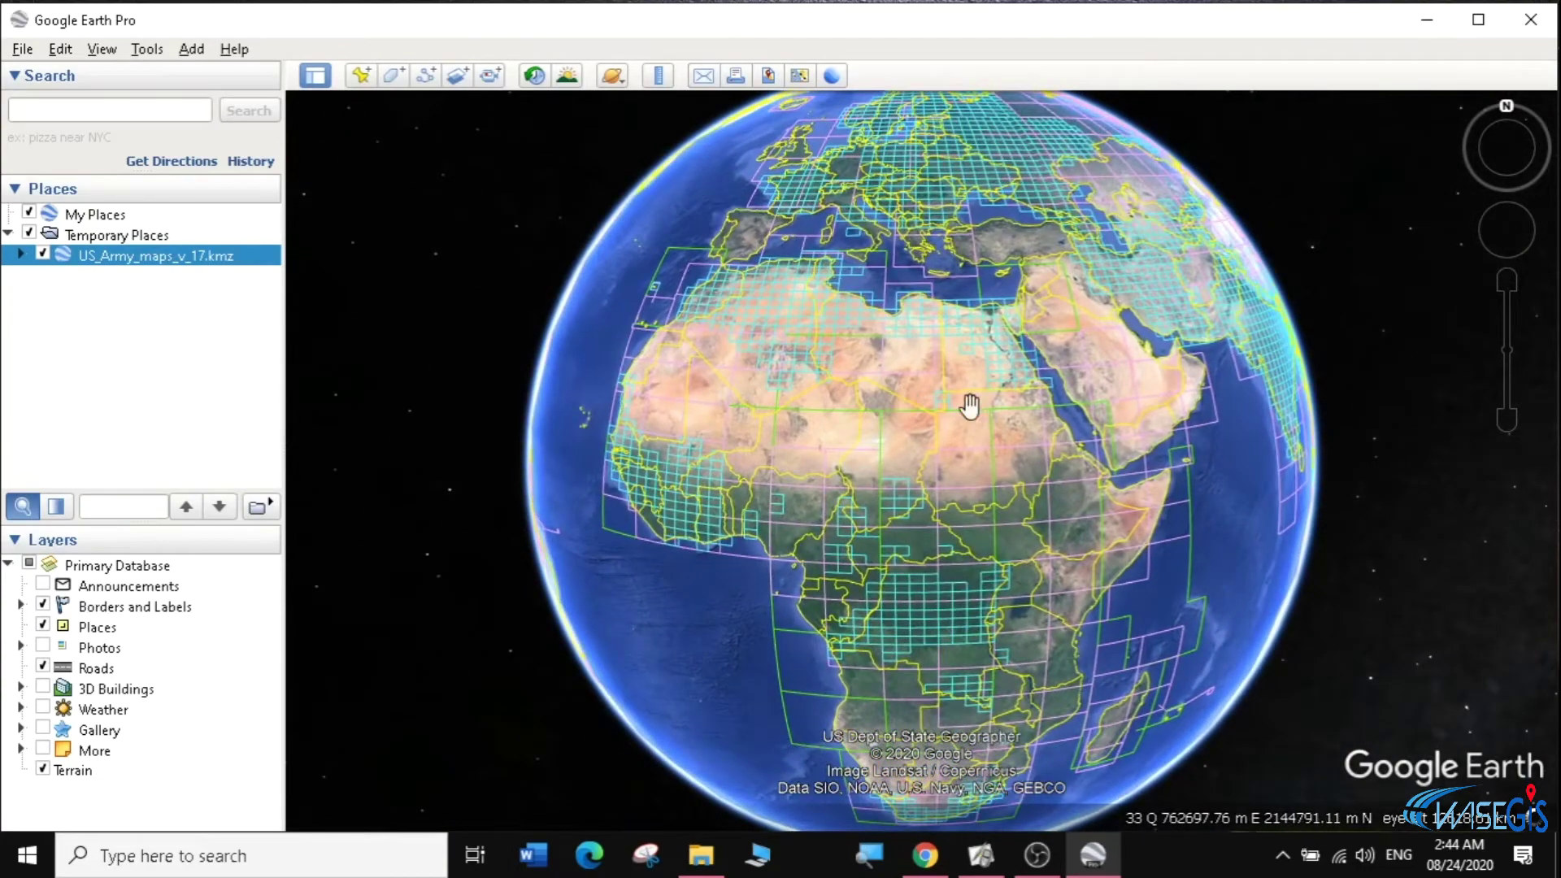
- Expand US_Army_maps_v_17.kmz and its subfolder to list the map collections by scale
{"action": "left_click", "coordinate": [20, 256]}
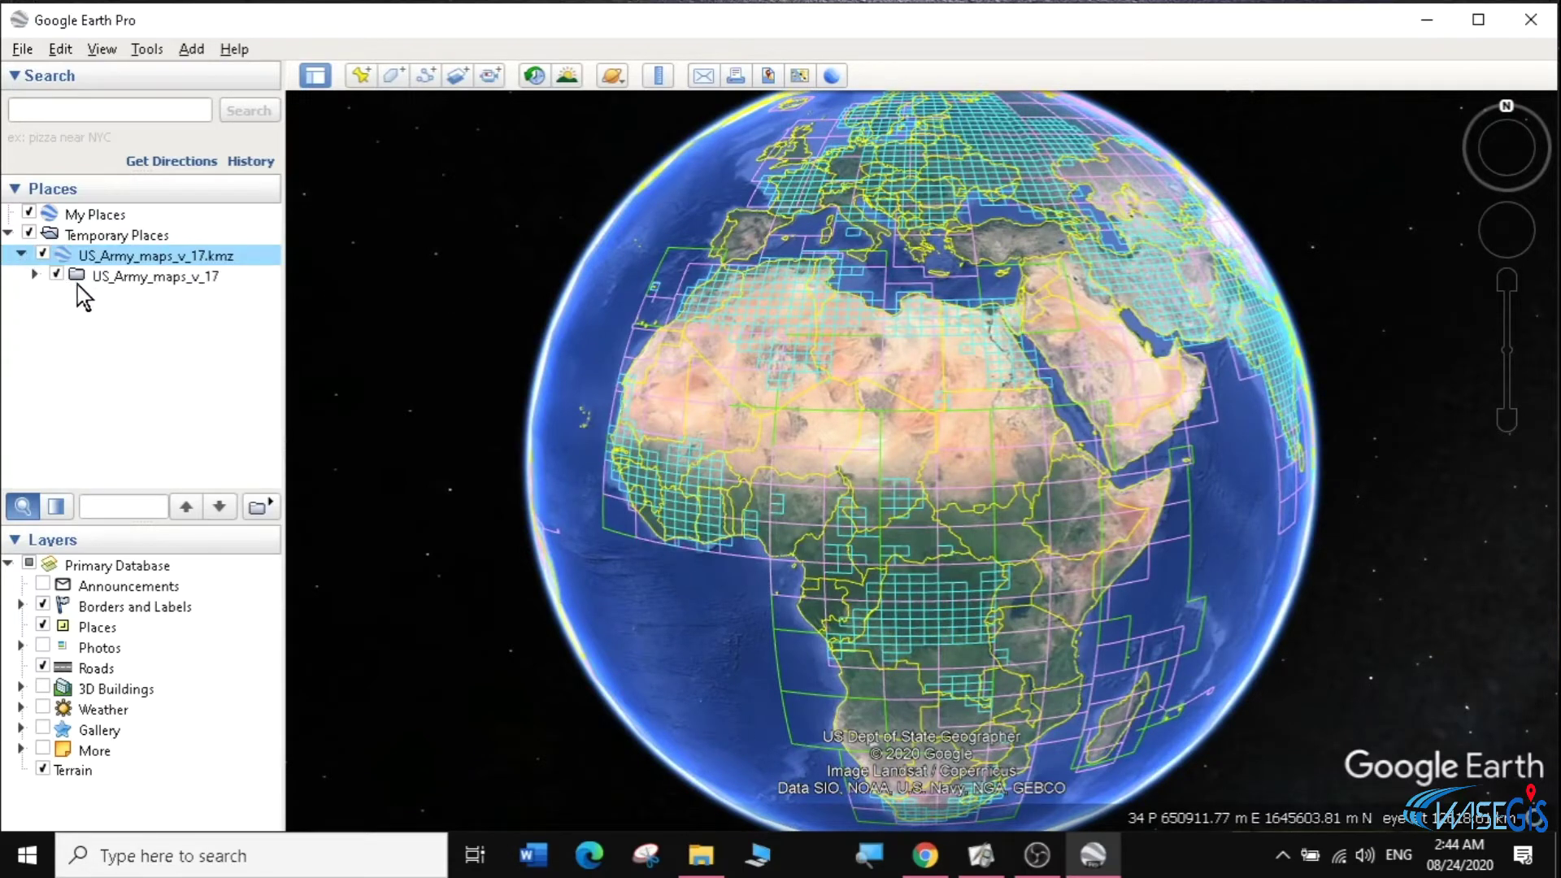
{"action": "left_click", "coordinate": [35, 276]}
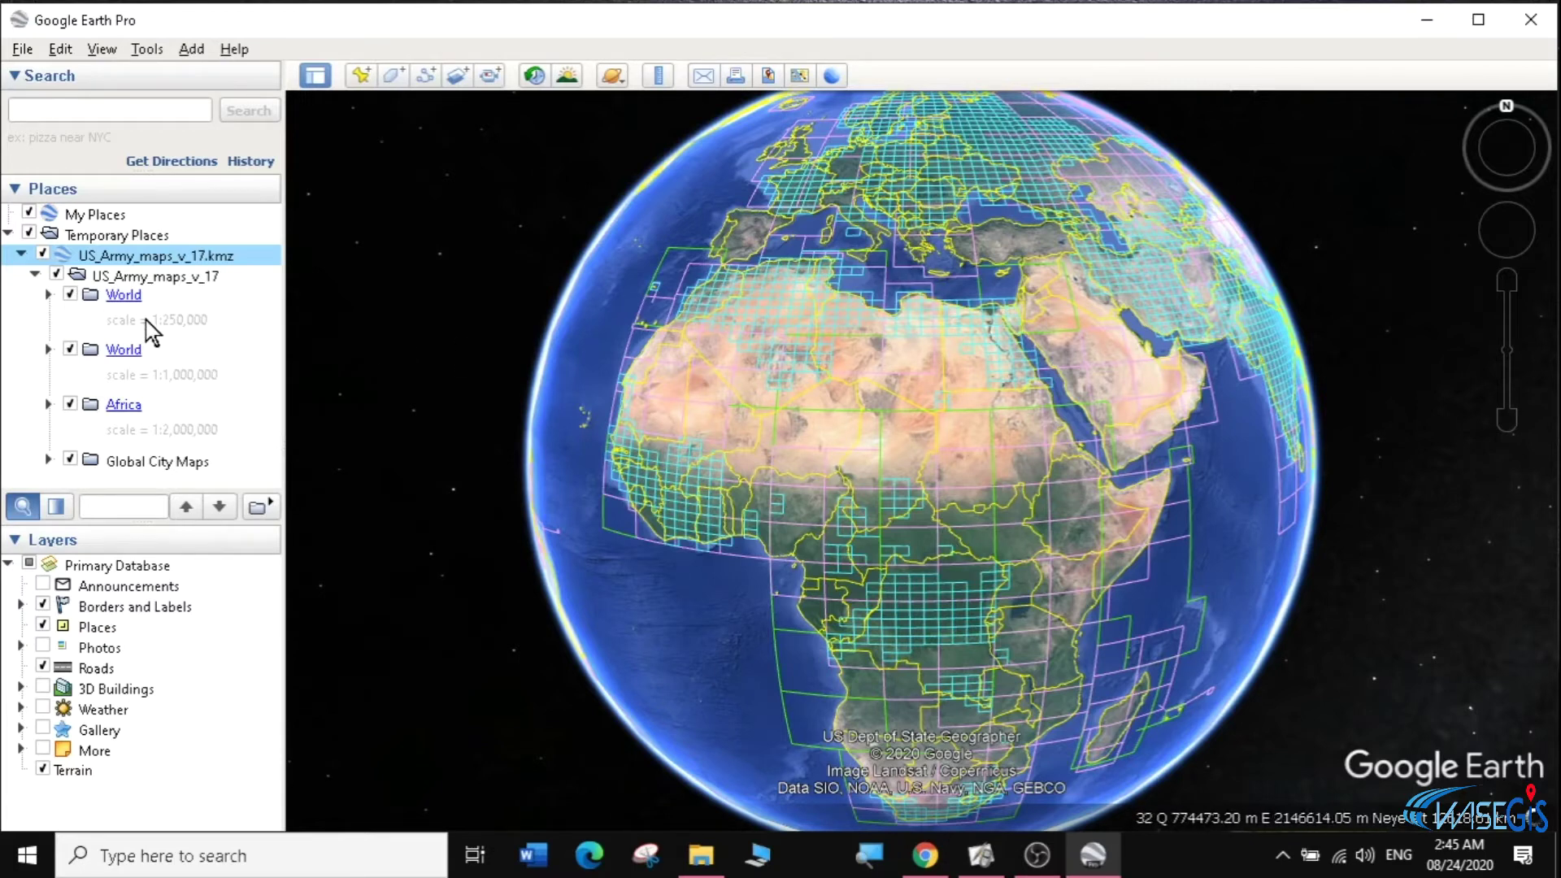
{"action": "left_click", "coordinate": [48, 295]}
{"action": "left_click", "coordinate": [48, 295]}
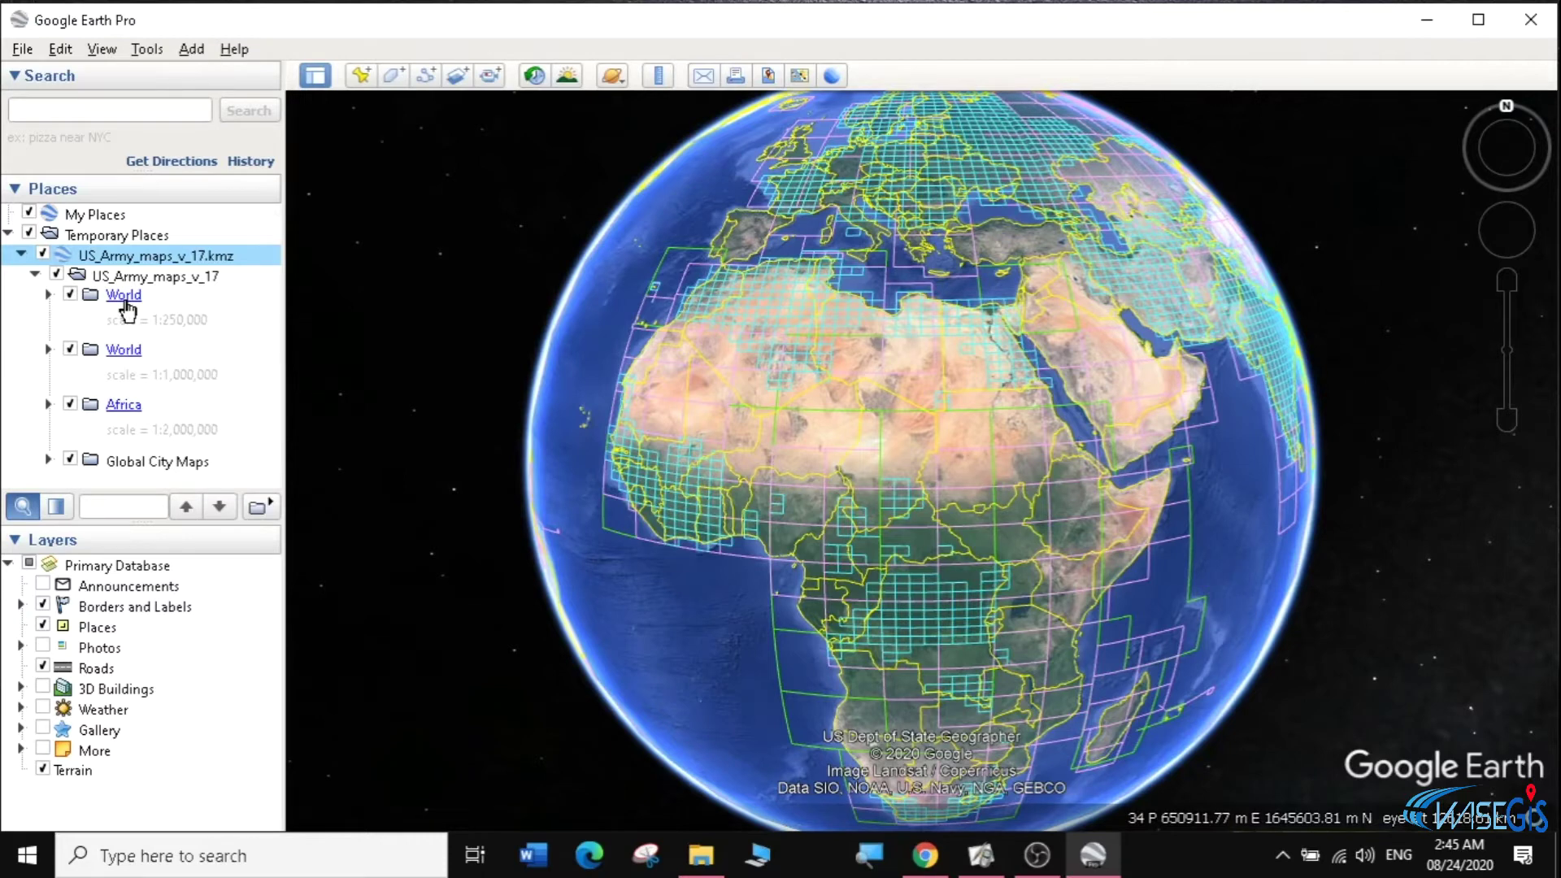
- Set the line style of the 1:250,000 World folder to red with a width of 2.1
{"action": "right_click", "coordinate": [125, 296]}
{"action": "mouse_move", "coordinate": [146, 309]}
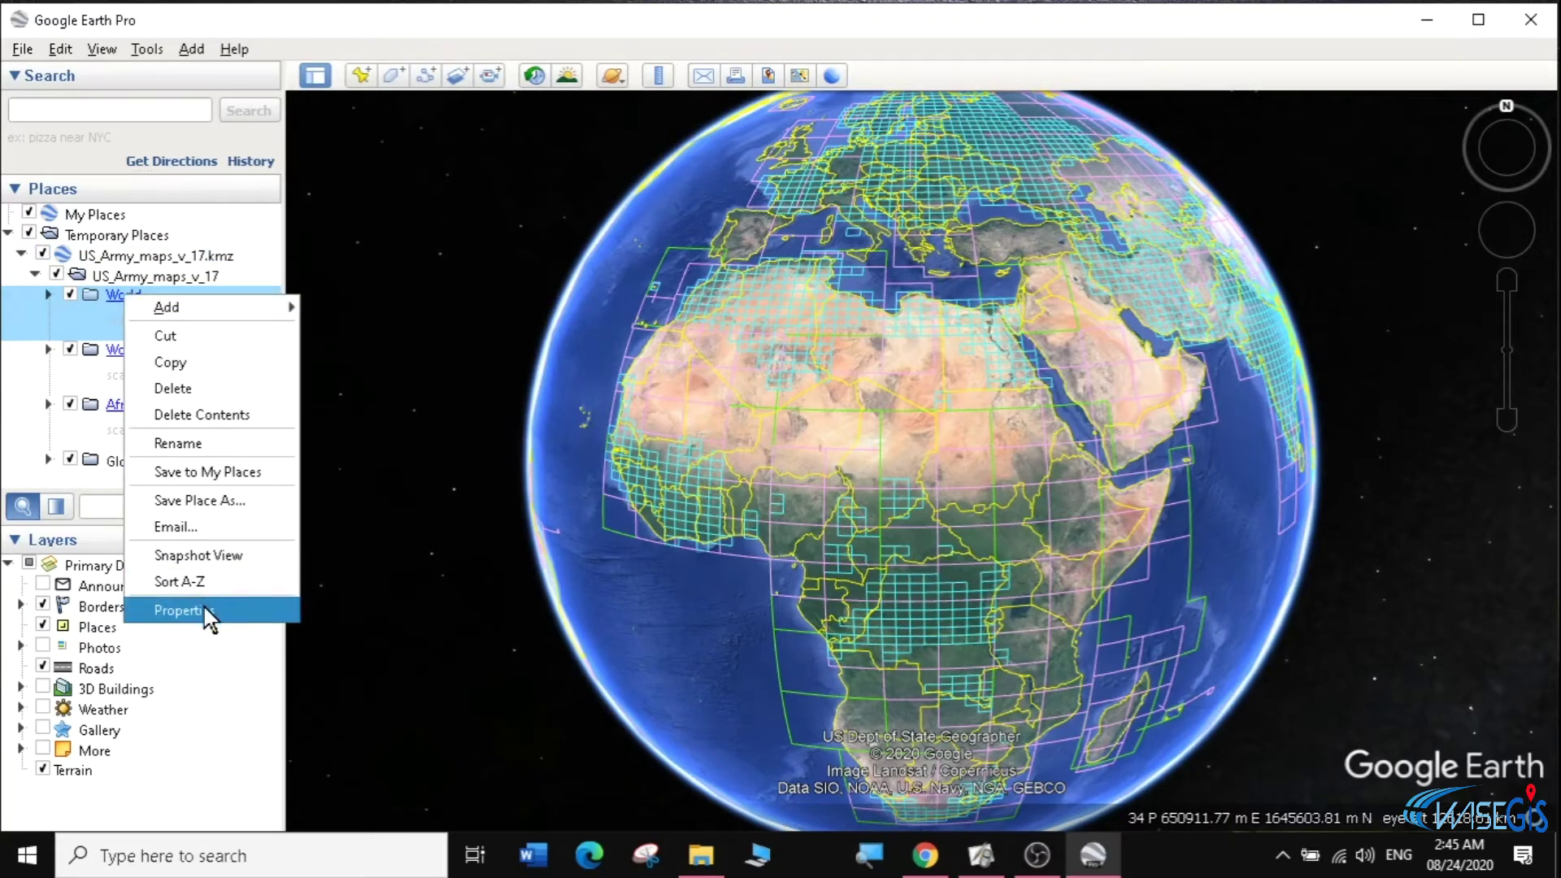
{"action": "left_click", "coordinate": [443, 449]}
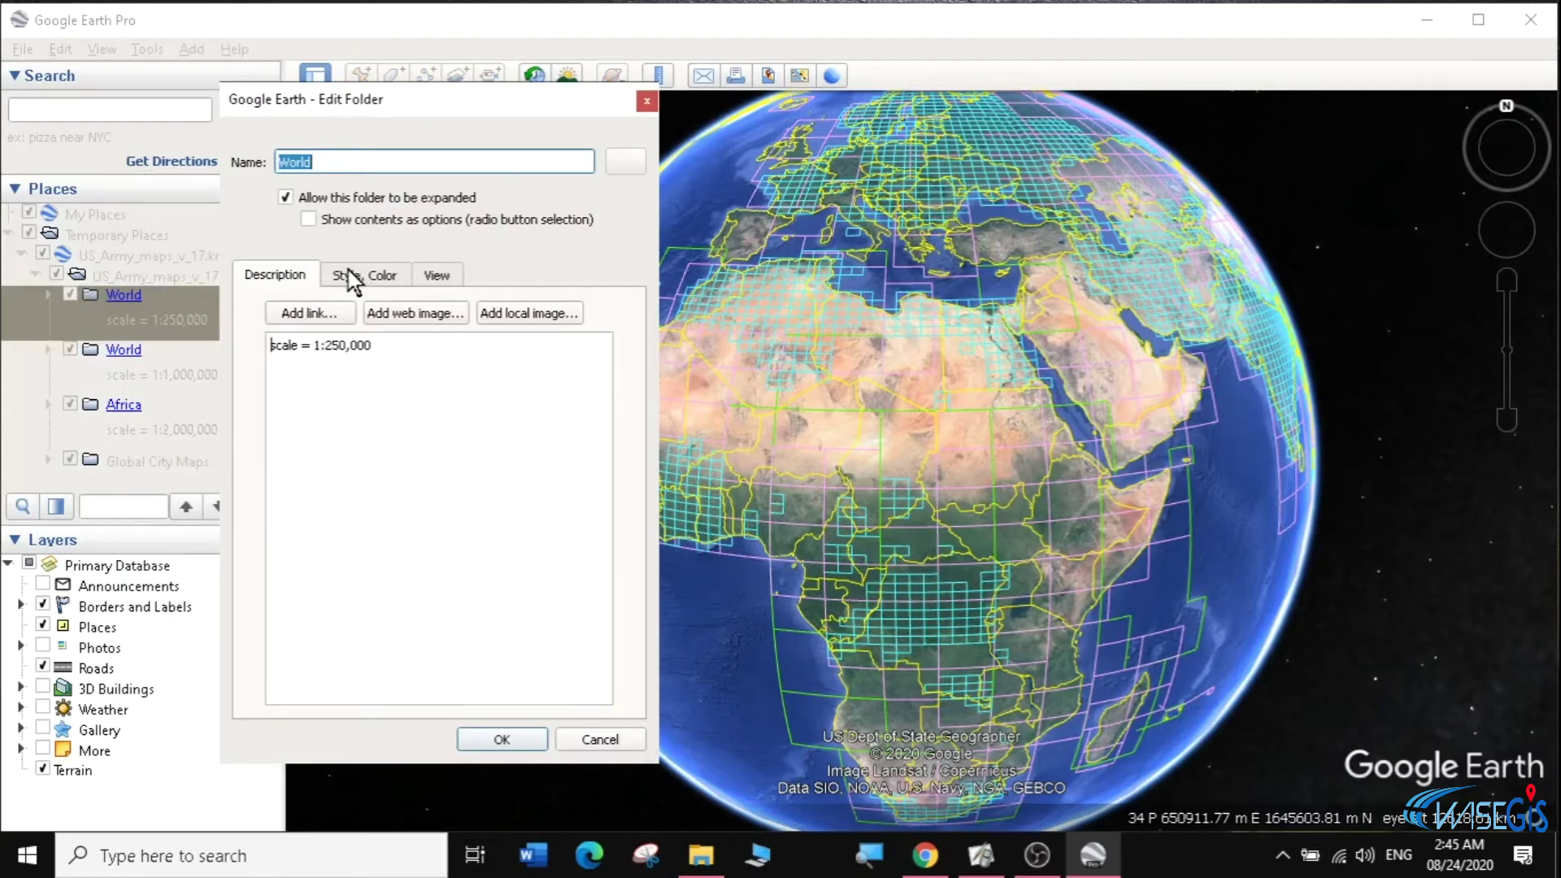
{"action": "left_click", "coordinate": [358, 280]}
{"action": "left_click", "coordinate": [533, 549]}
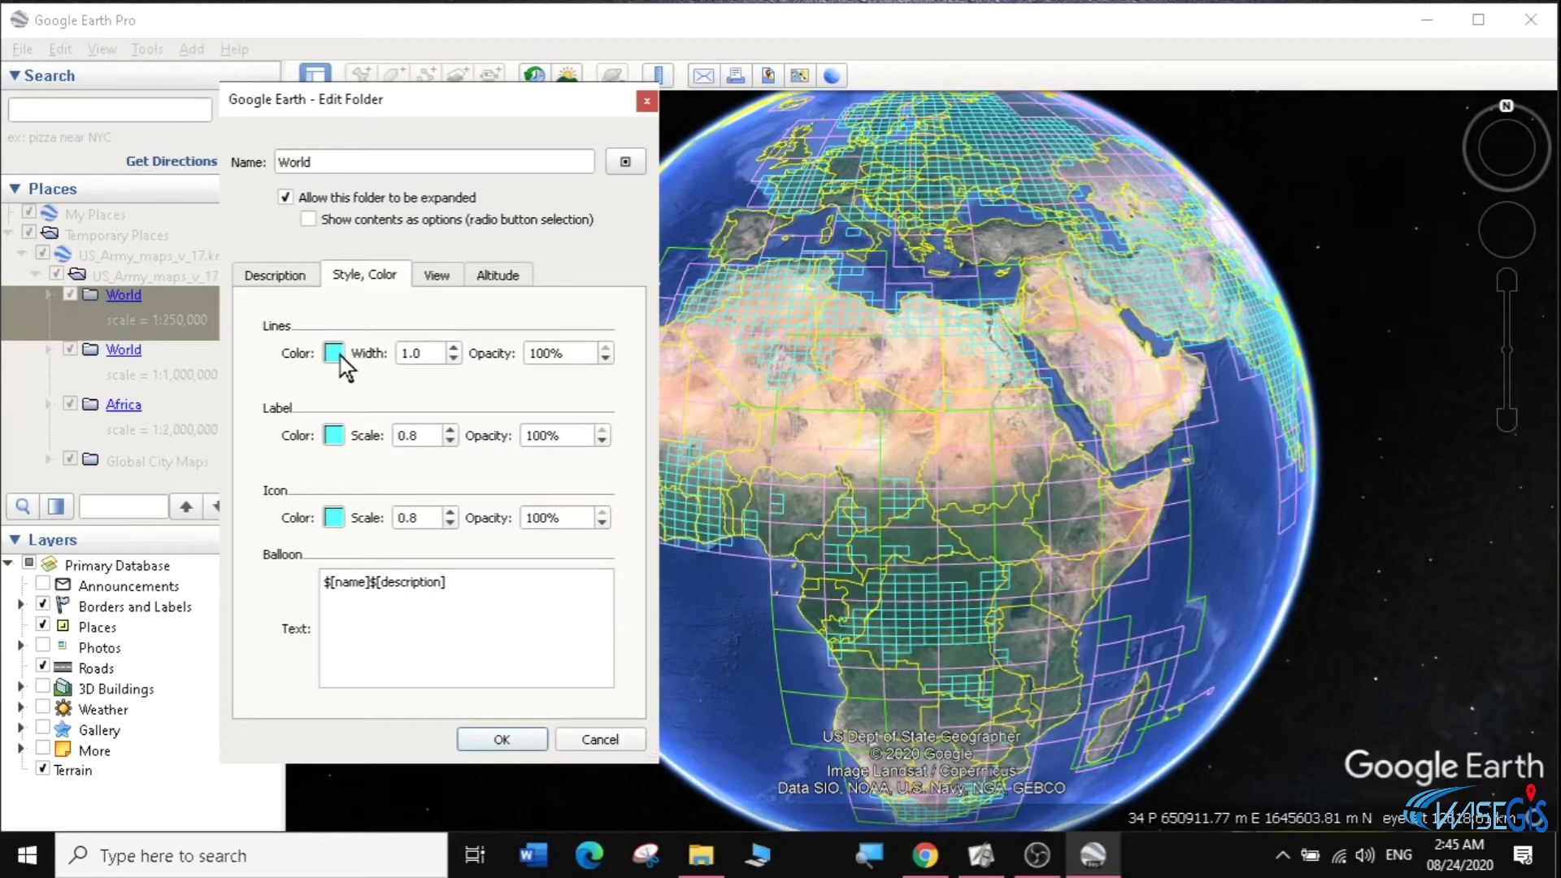
{"action": "left_click", "coordinate": [336, 355]}
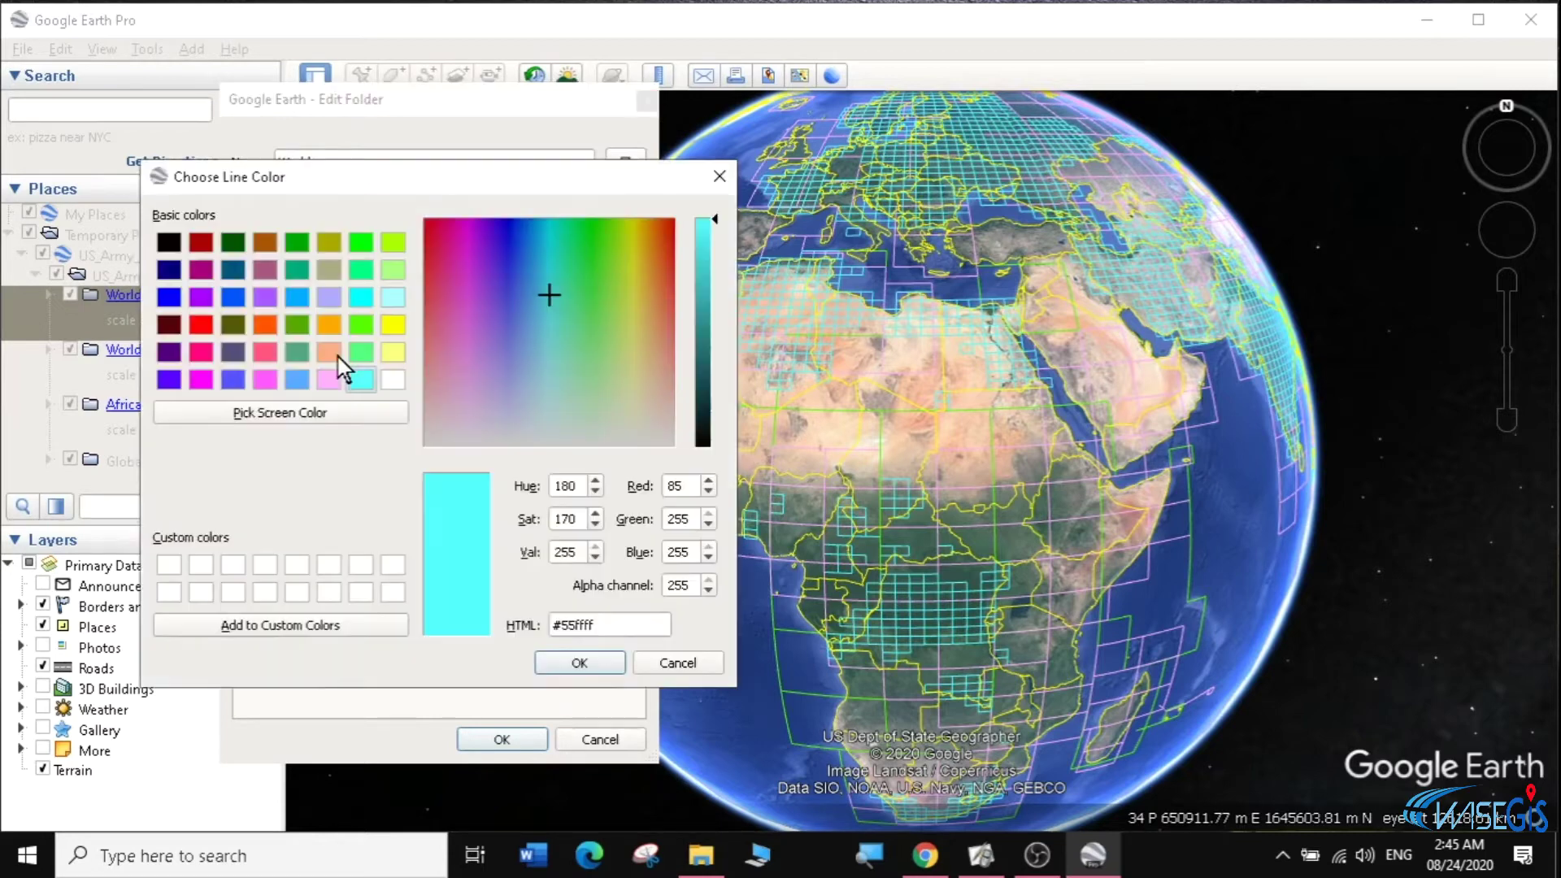
{"action": "left_click", "coordinate": [201, 324]}
{"action": "left_click", "coordinate": [602, 662]}
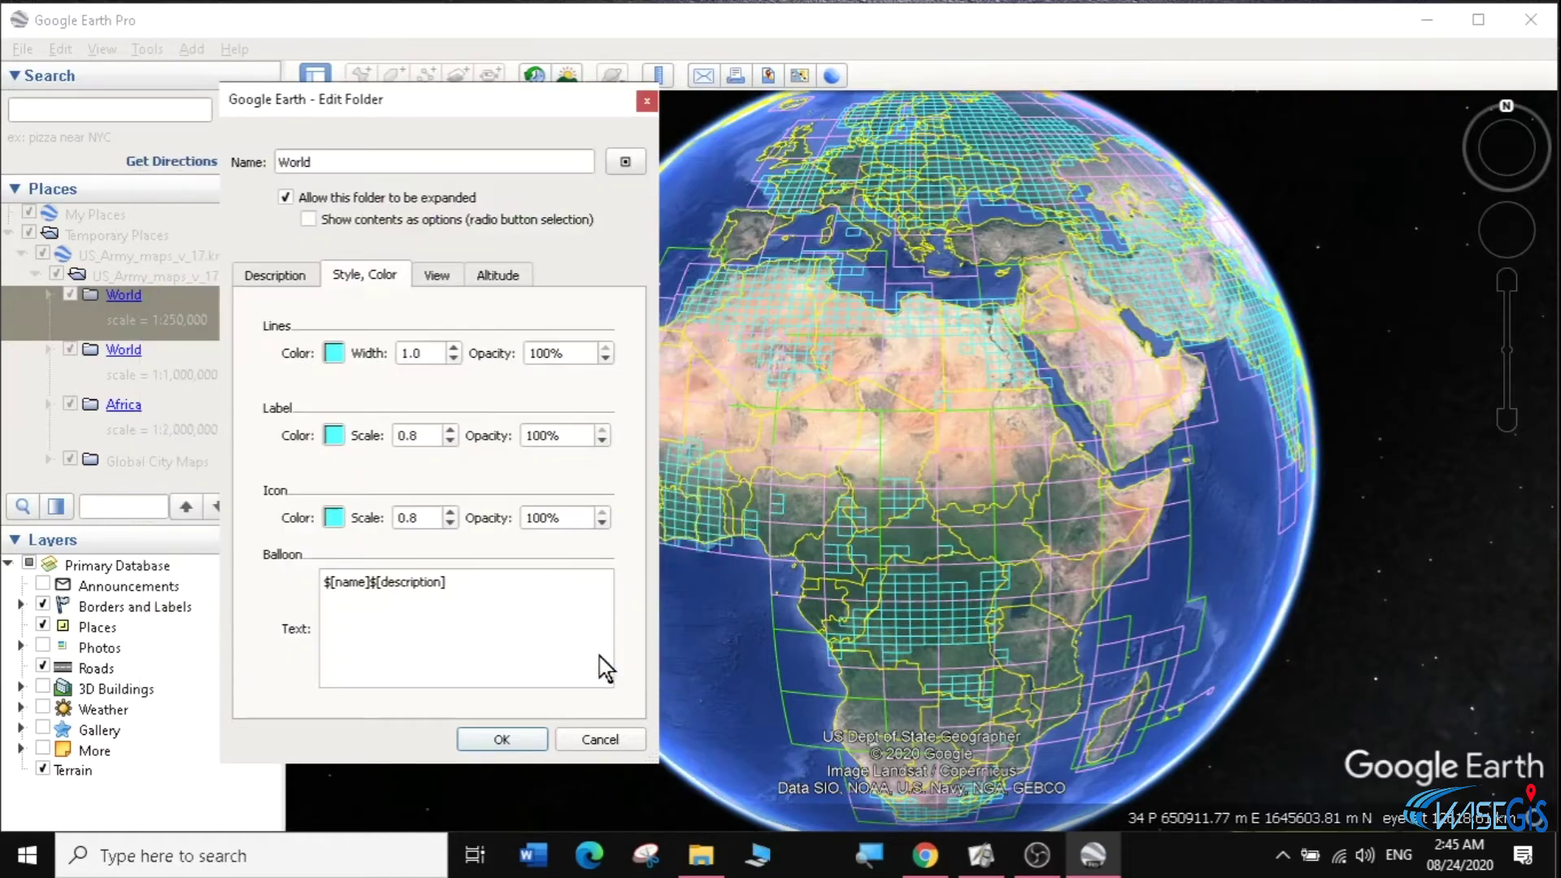
{"action": "left_click", "coordinate": [454, 347]}
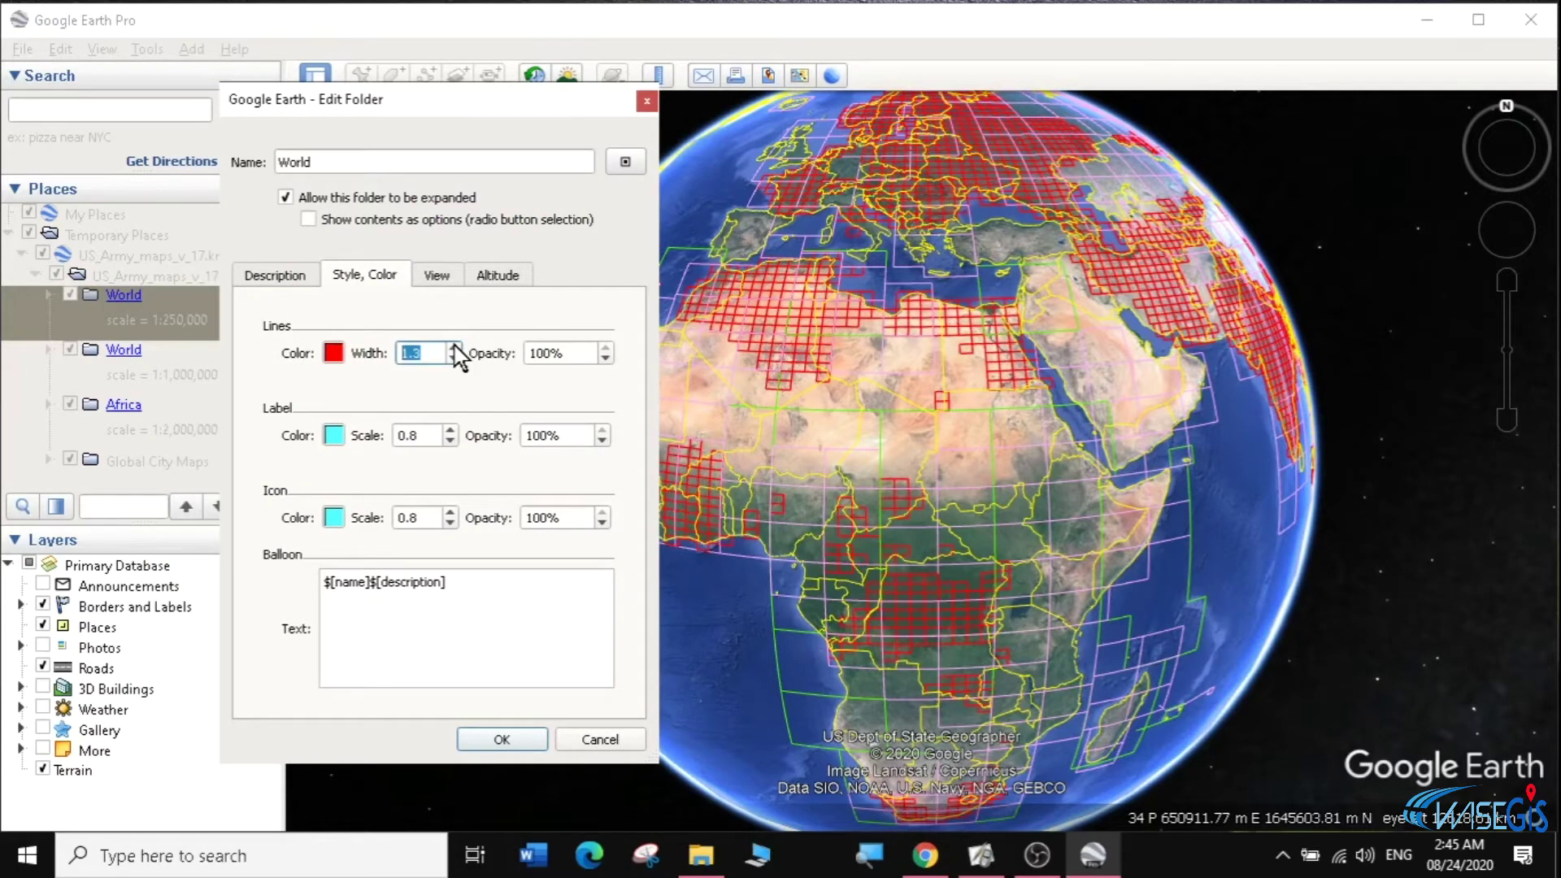
{"action": "left_click", "coordinate": [453, 347]}
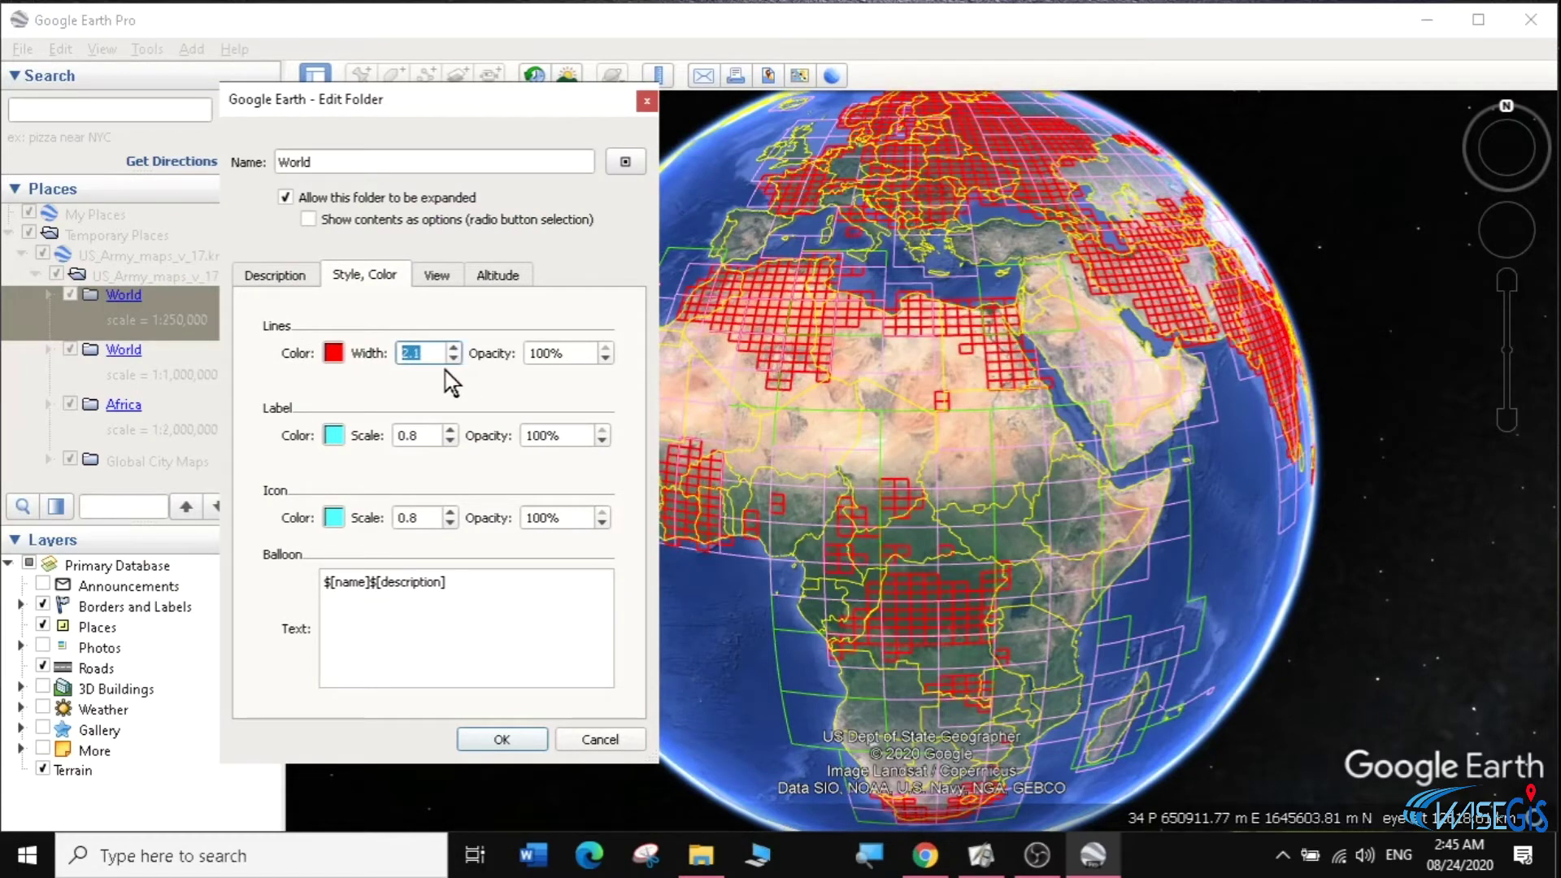
{"action": "left_click", "coordinate": [538, 738]}
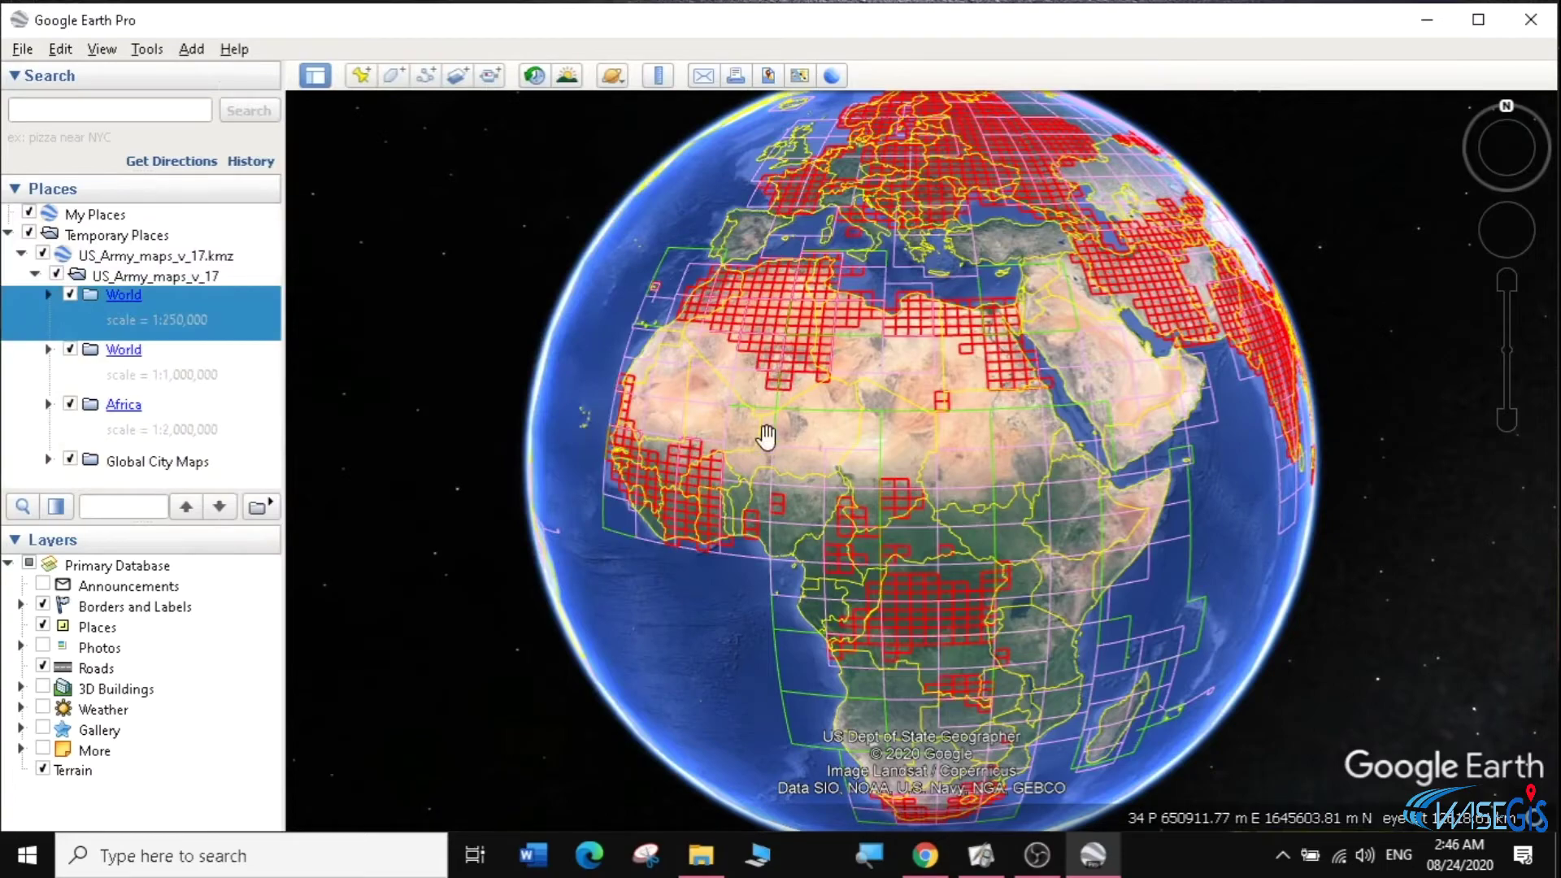
- View the information balloon of a red grid over North Africa and close it
{"action": "mouse_move", "coordinate": [784, 478]}
{"action": "left_mouse_down"}
{"action": "mouse_move", "coordinate": [805, 634]}
{"action": "mouse_move", "coordinate": [825, 482]}
{"action": "mouse_move", "coordinate": [715, 358]}
{"action": "mouse_move", "coordinate": [797, 442]}
{"action": "mouse_move", "coordinate": [763, 439]}
{"action": "mouse_move", "coordinate": [784, 452]}
{"action": "left_mouse_up"}
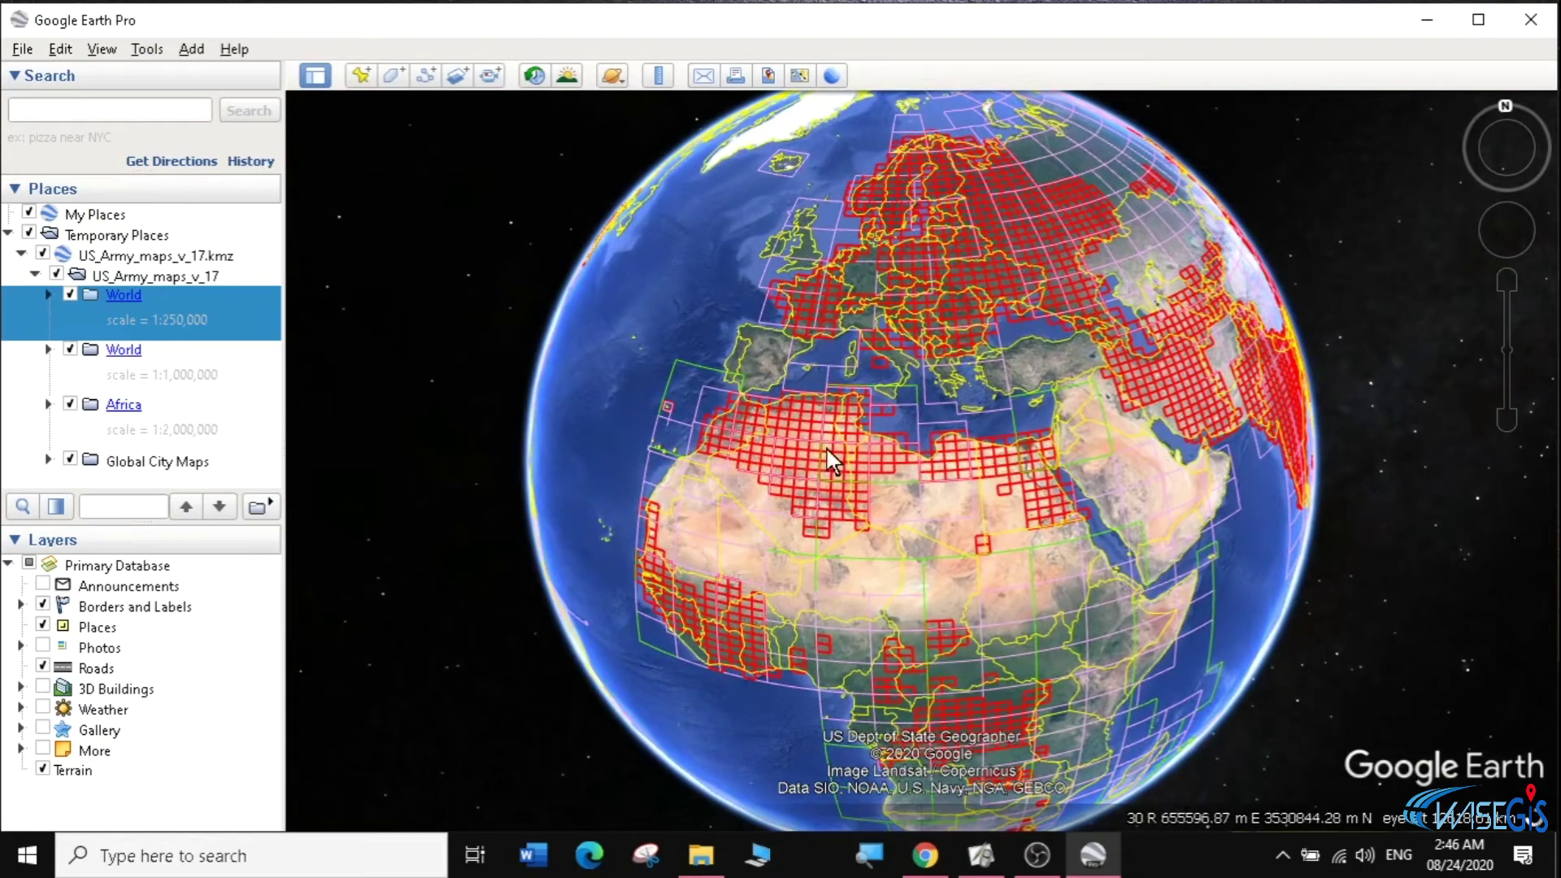
{"action": "left_click", "coordinate": [870, 466]}
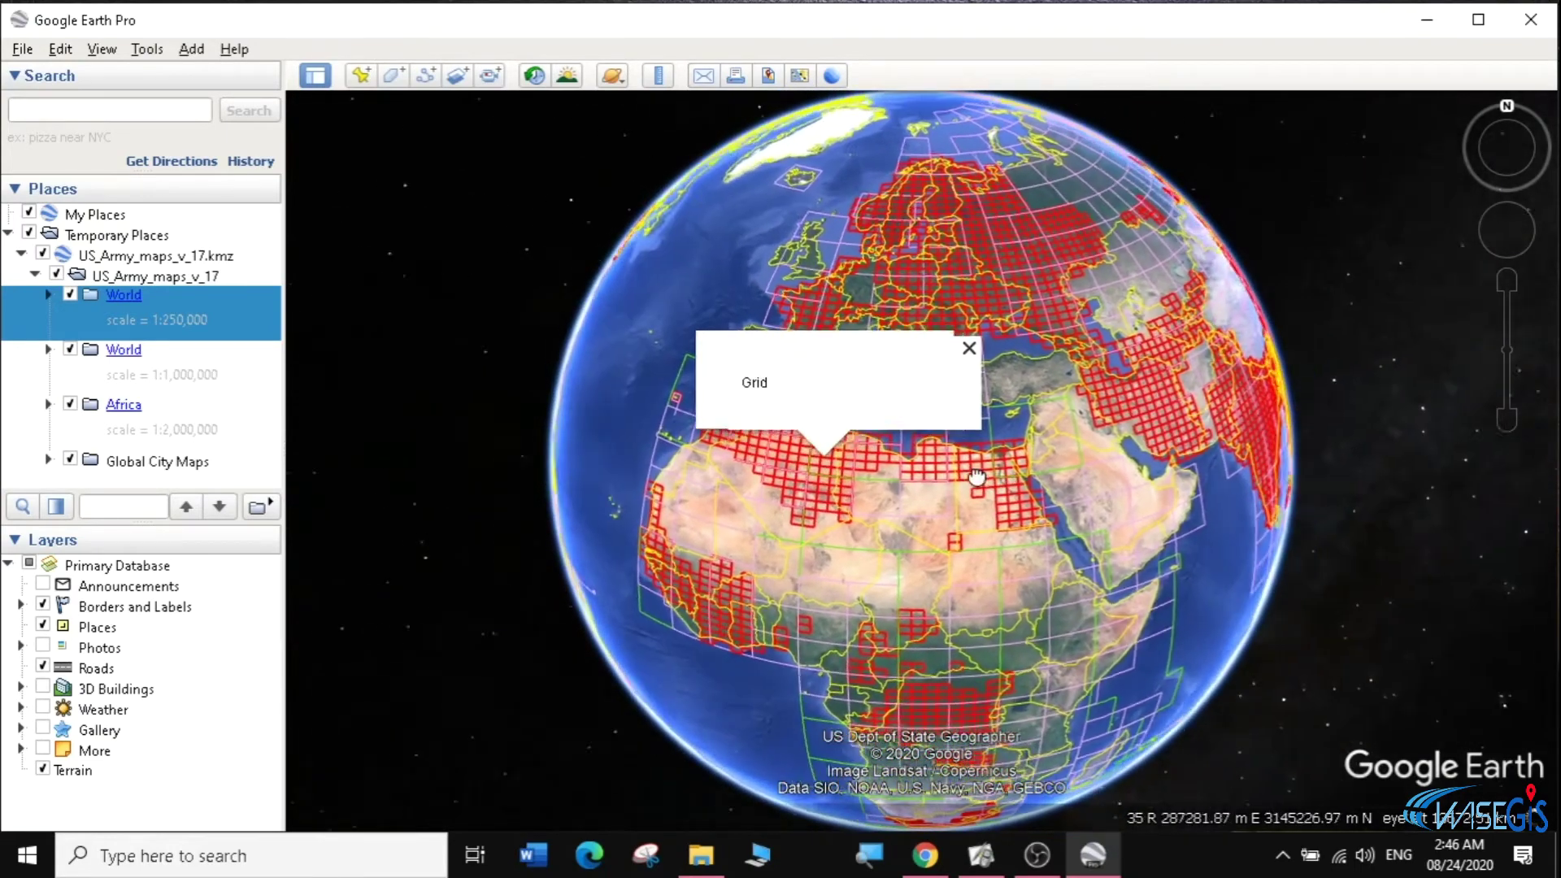
{"action": "left_click", "coordinate": [991, 345]}
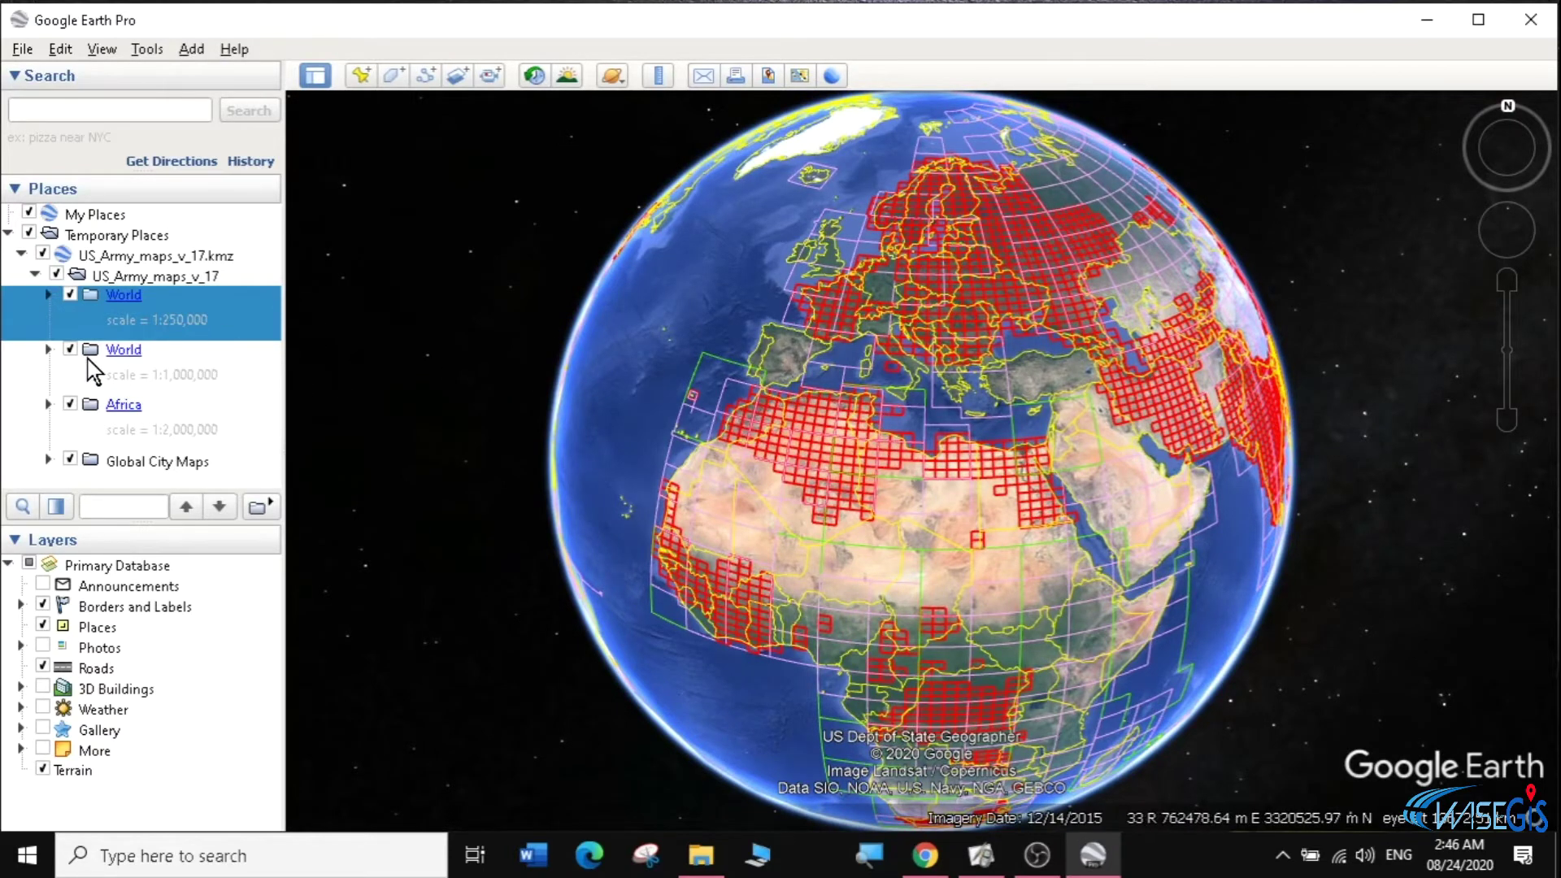
- Hide the 1:1,000,000 World, 1:2,000,000 Africa and Global City Maps folders, leaving the 1:250,000 World grids on
{"action": "left_click_drag", "start_coordinate": [1158, 439], "coordinate": [859, 463]}
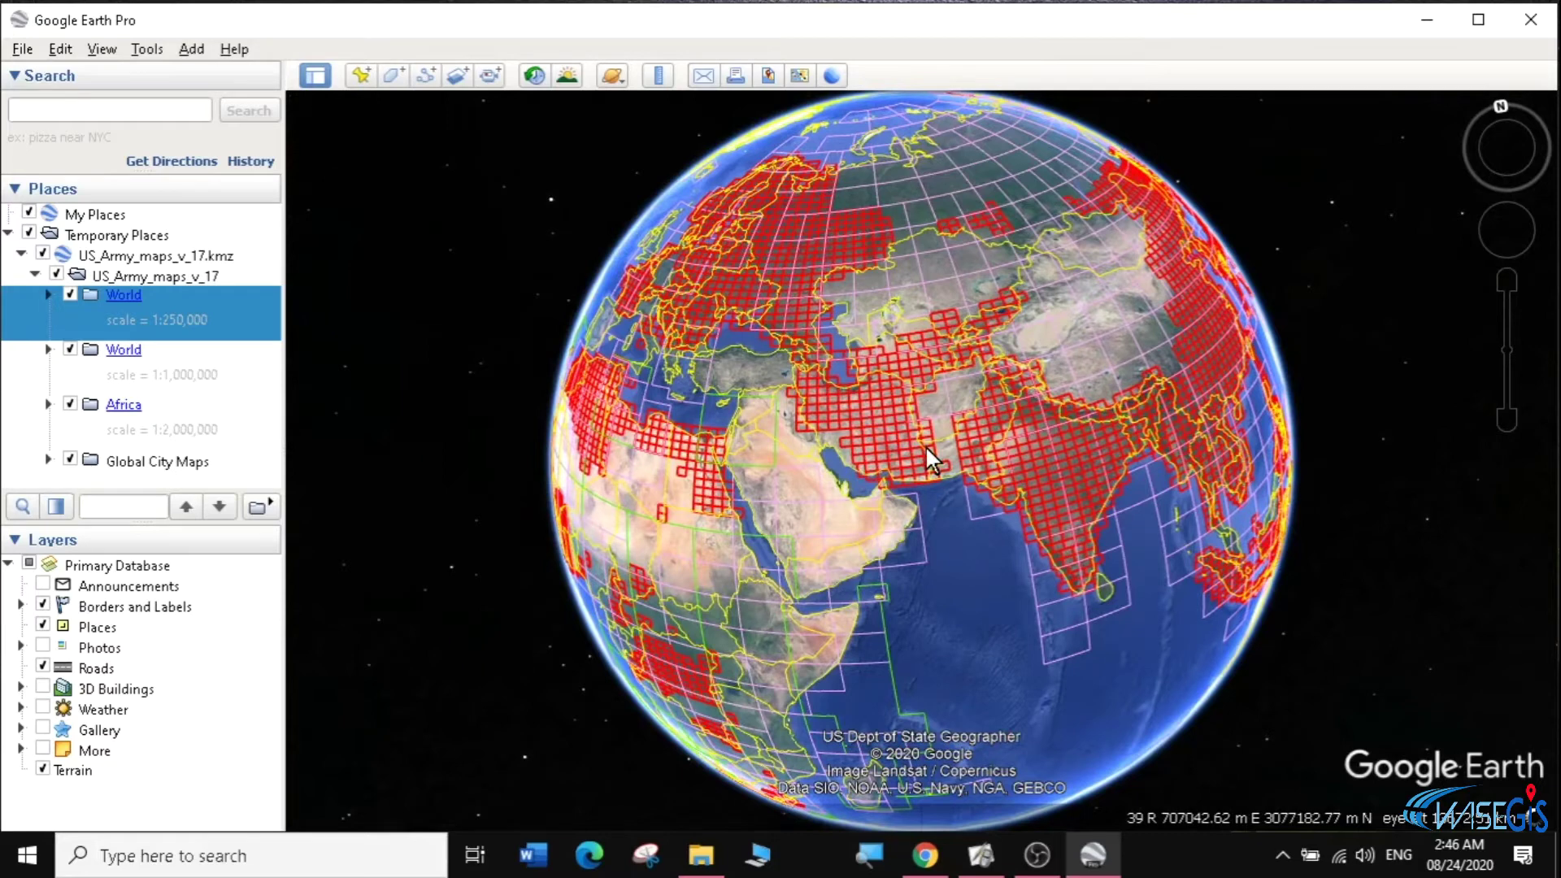
{"action": "left_click", "coordinate": [70, 349]}
{"action": "left_click", "coordinate": [70, 404]}
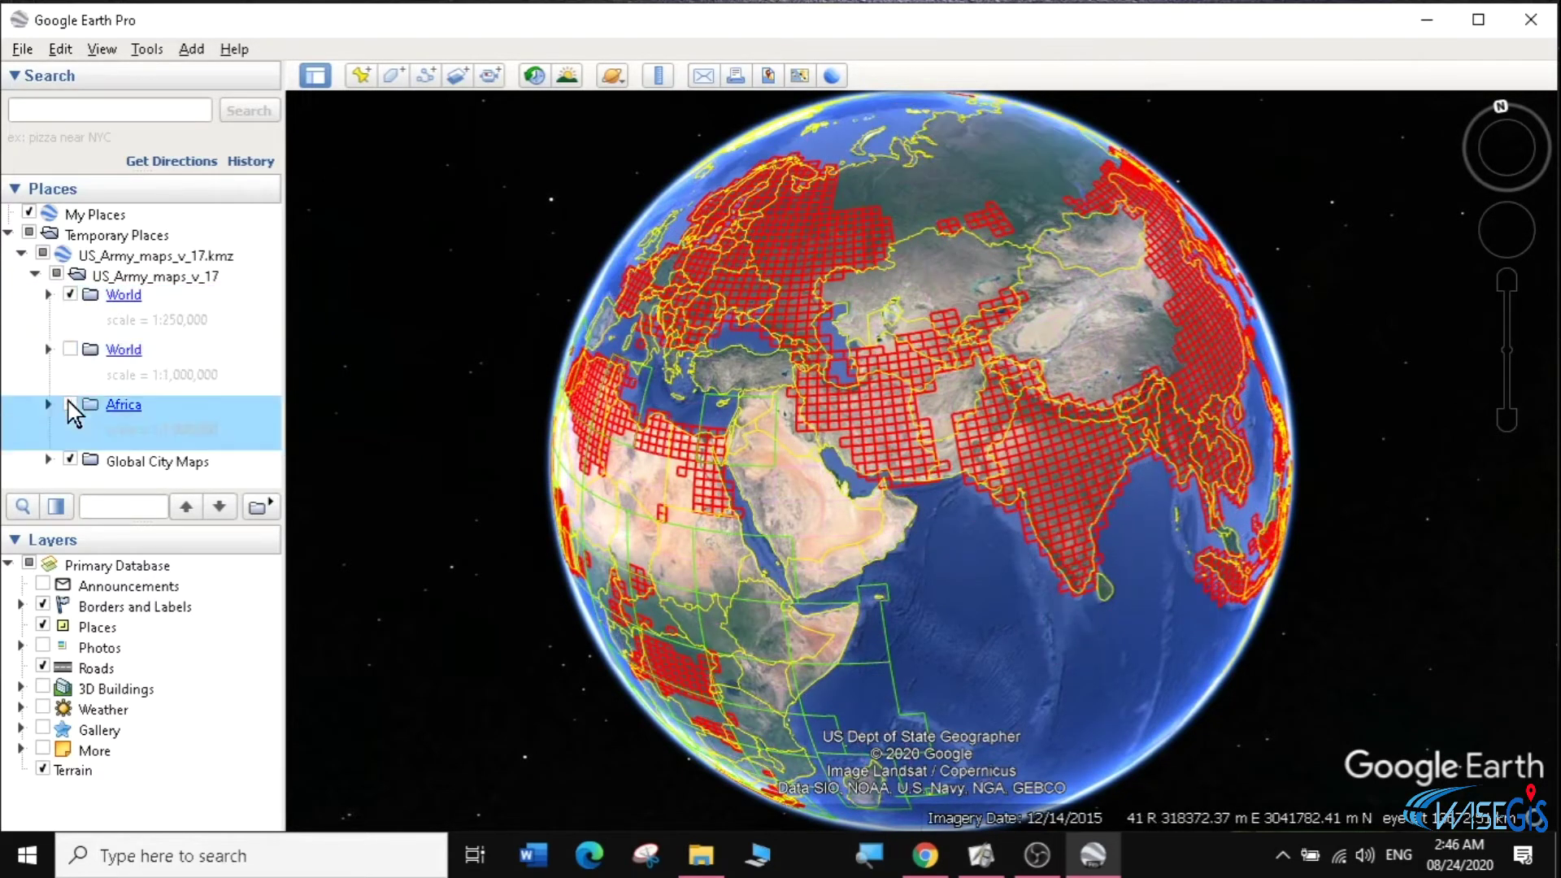
{"action": "left_click", "coordinate": [71, 459]}
- Open placemark 7 (NG 41-7: Panjgur, Pakistan; Iran) near the Central Makran Mountains and copy its Map link
{"action": "left_click_drag", "start_coordinate": [846, 504], "coordinate": [795, 491]}
{"action": "left_click_drag", "start_coordinate": [972, 387], "coordinate": [990, 460]}
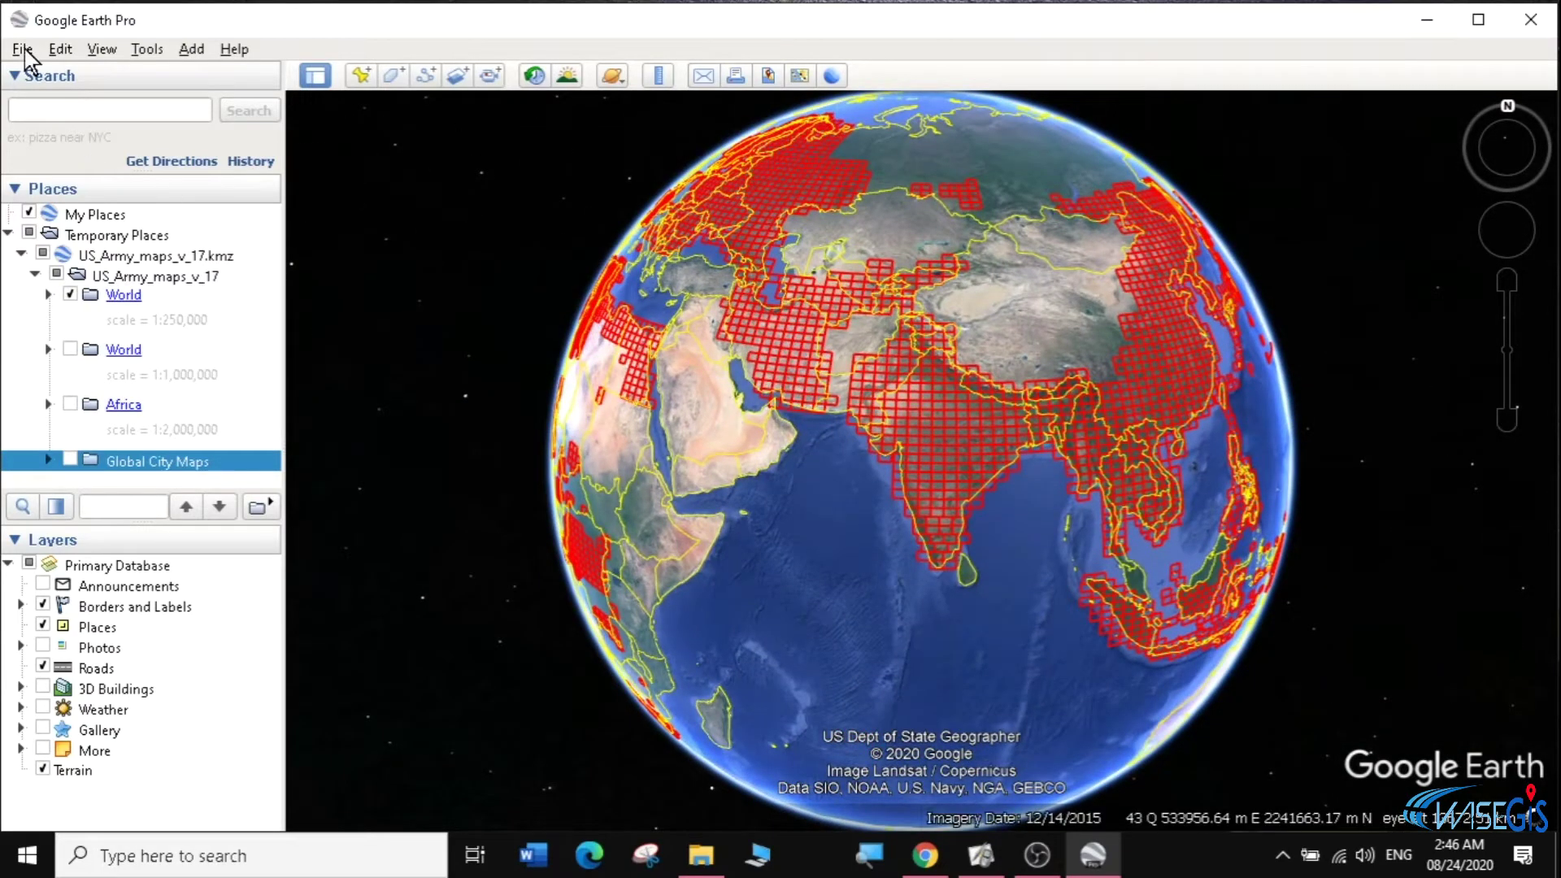
{"action": "left_click_drag", "start_coordinate": [820, 371], "coordinate": [941, 409]}
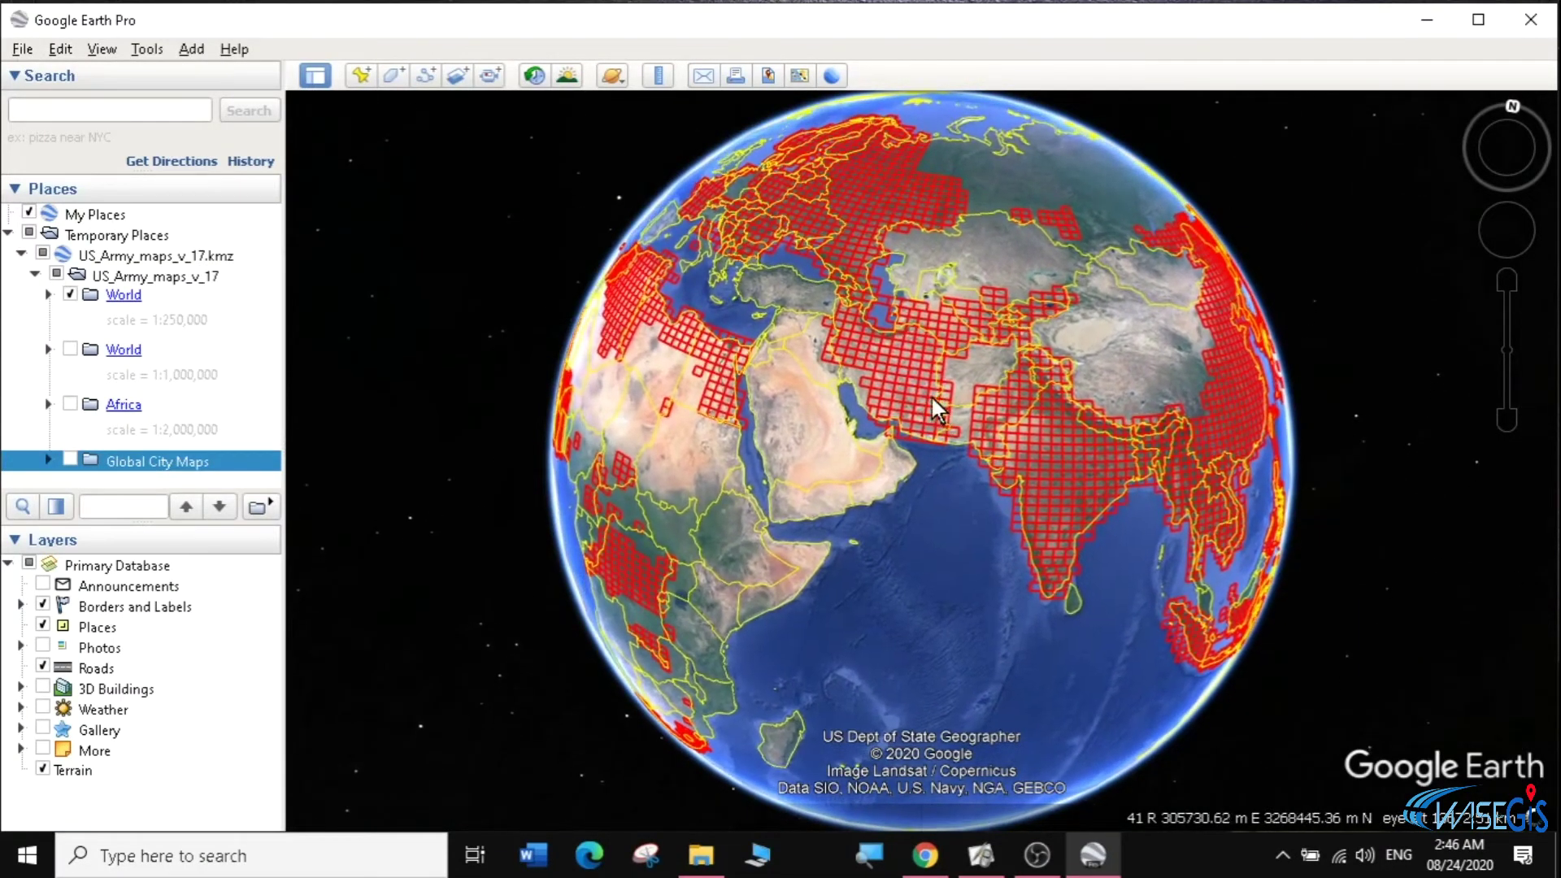
{"action": "mouse_move", "coordinate": [1515, 437]}
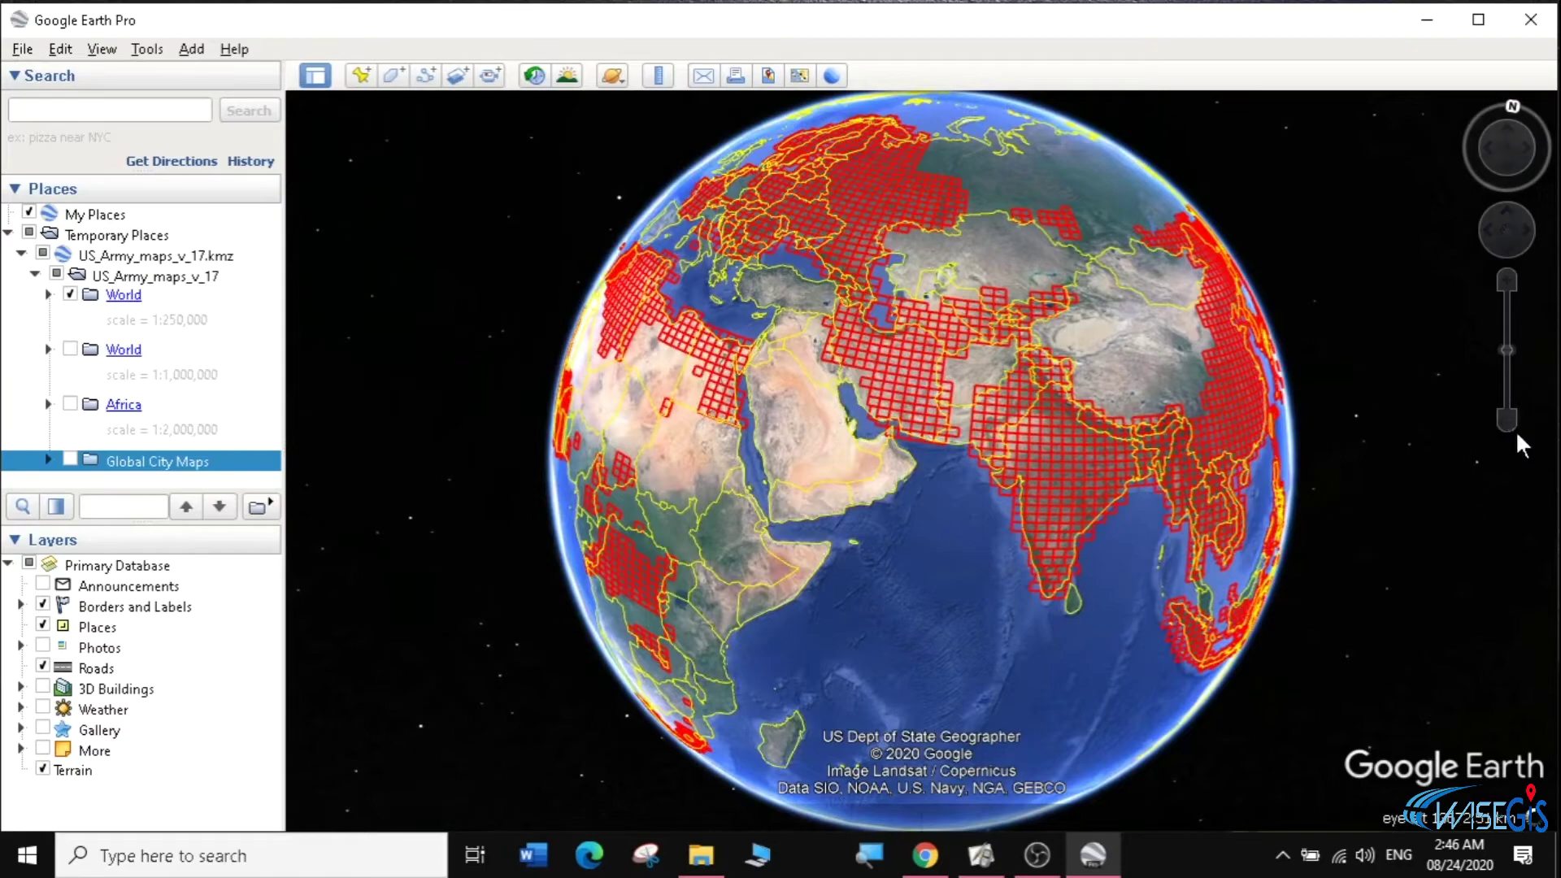
{"action": "left_click", "coordinate": [1506, 281]}
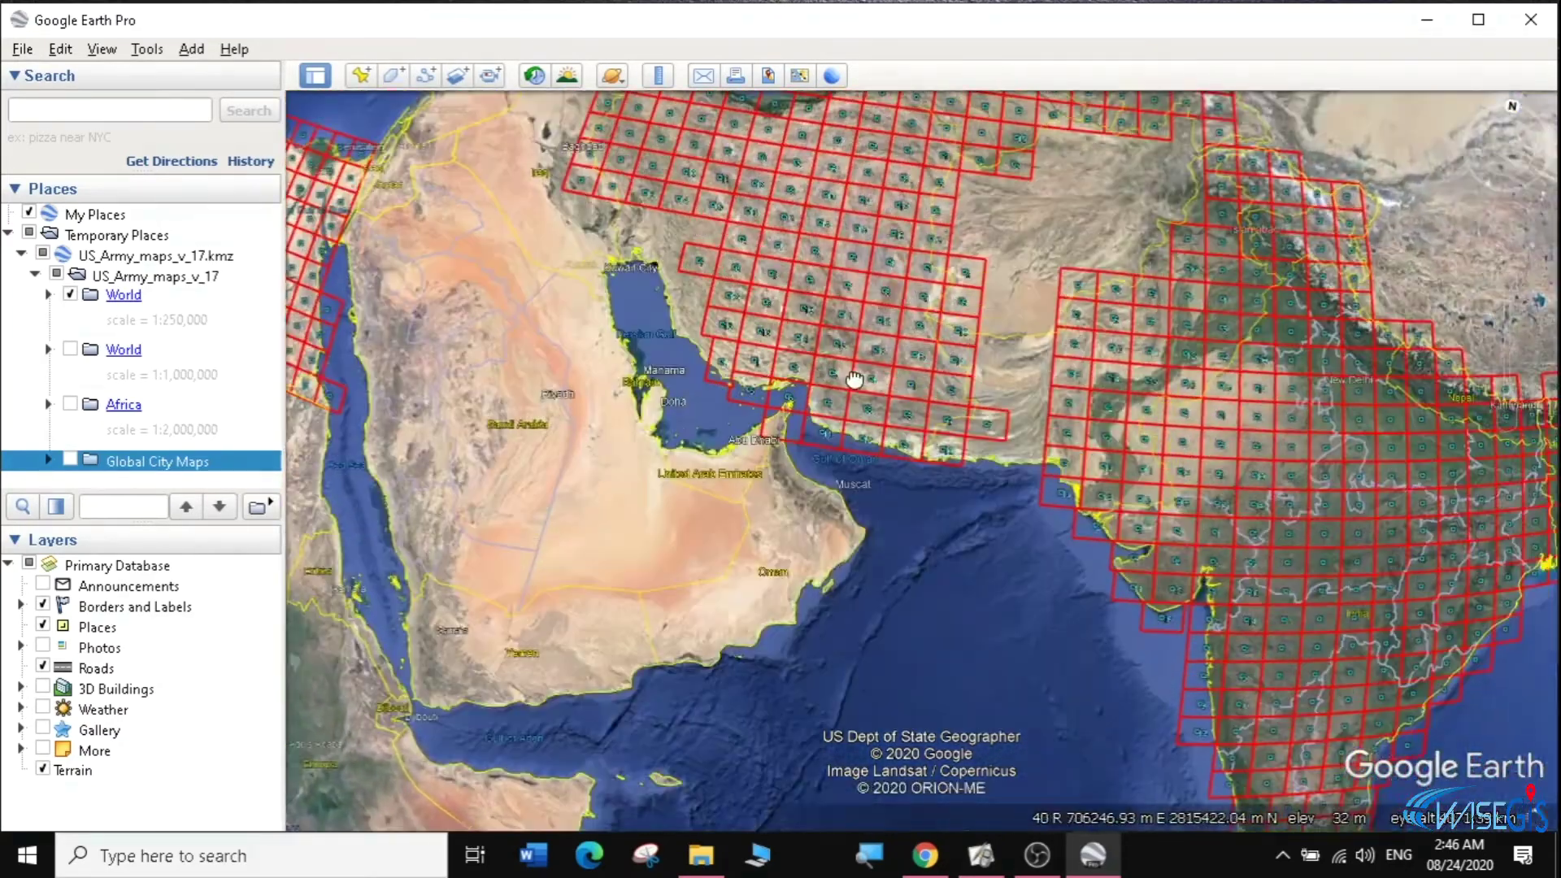
{"action": "left_click_drag", "start_coordinate": [853, 379], "coordinate": [835, 412]}
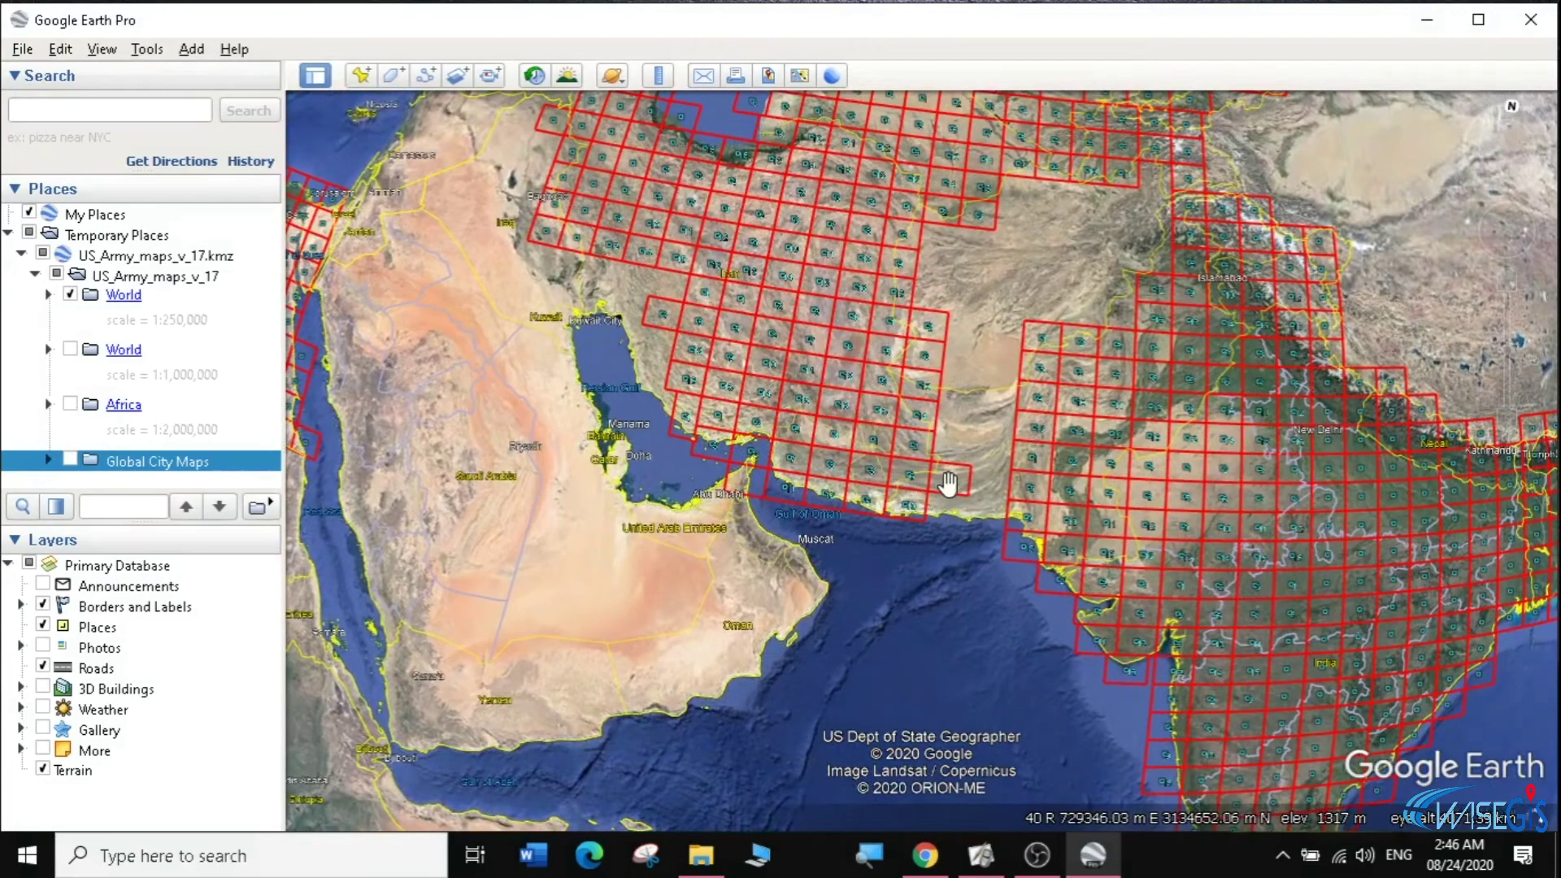
{"action": "mouse_move", "coordinate": [1509, 348]}
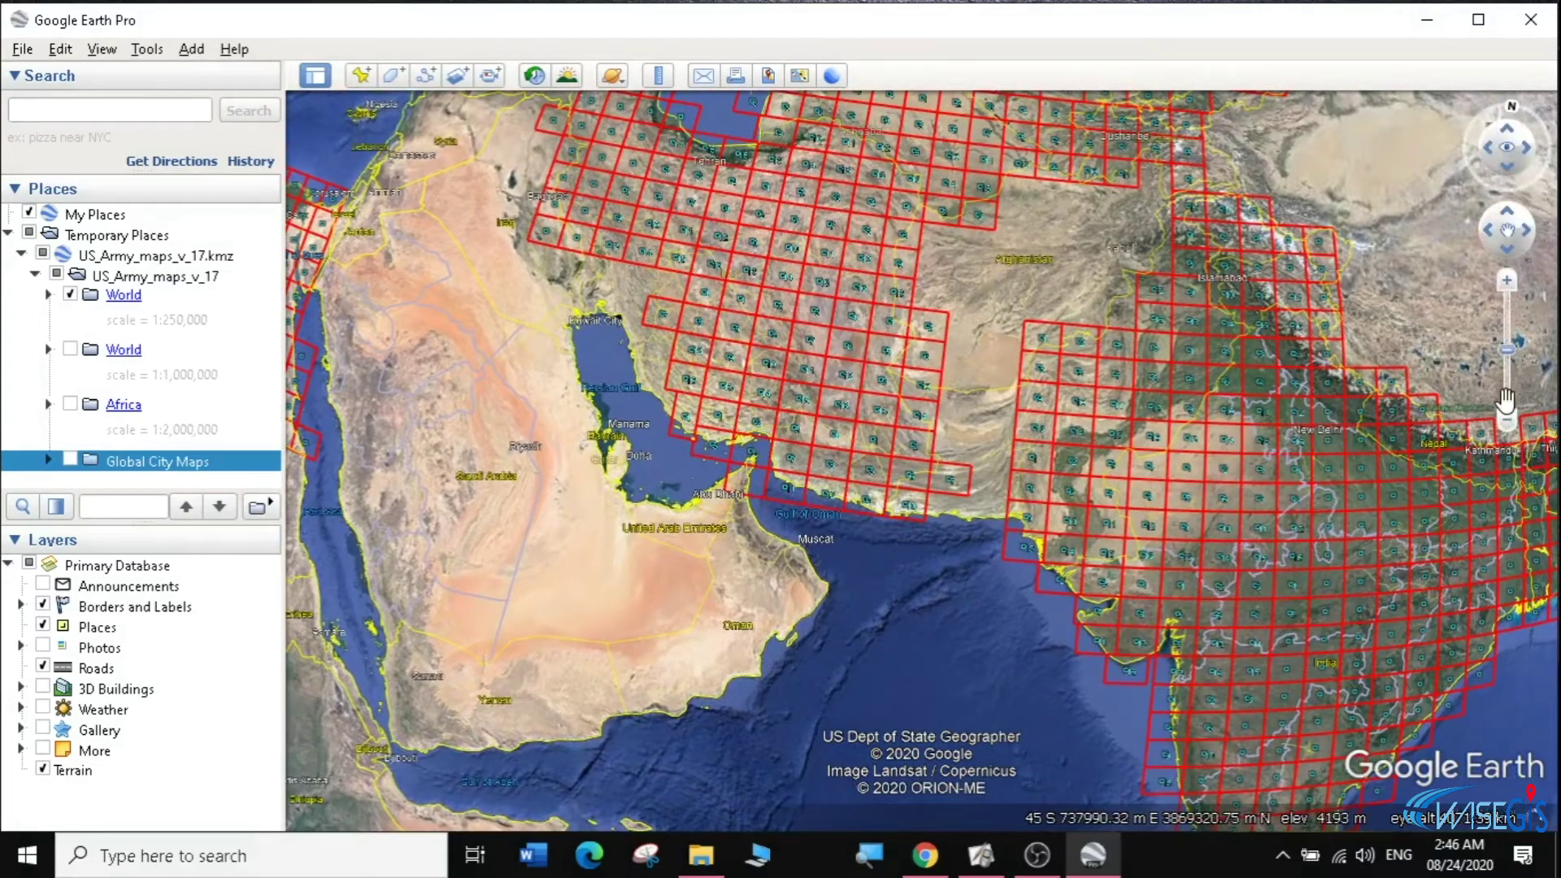
{"action": "left_click", "coordinate": [1506, 281]}
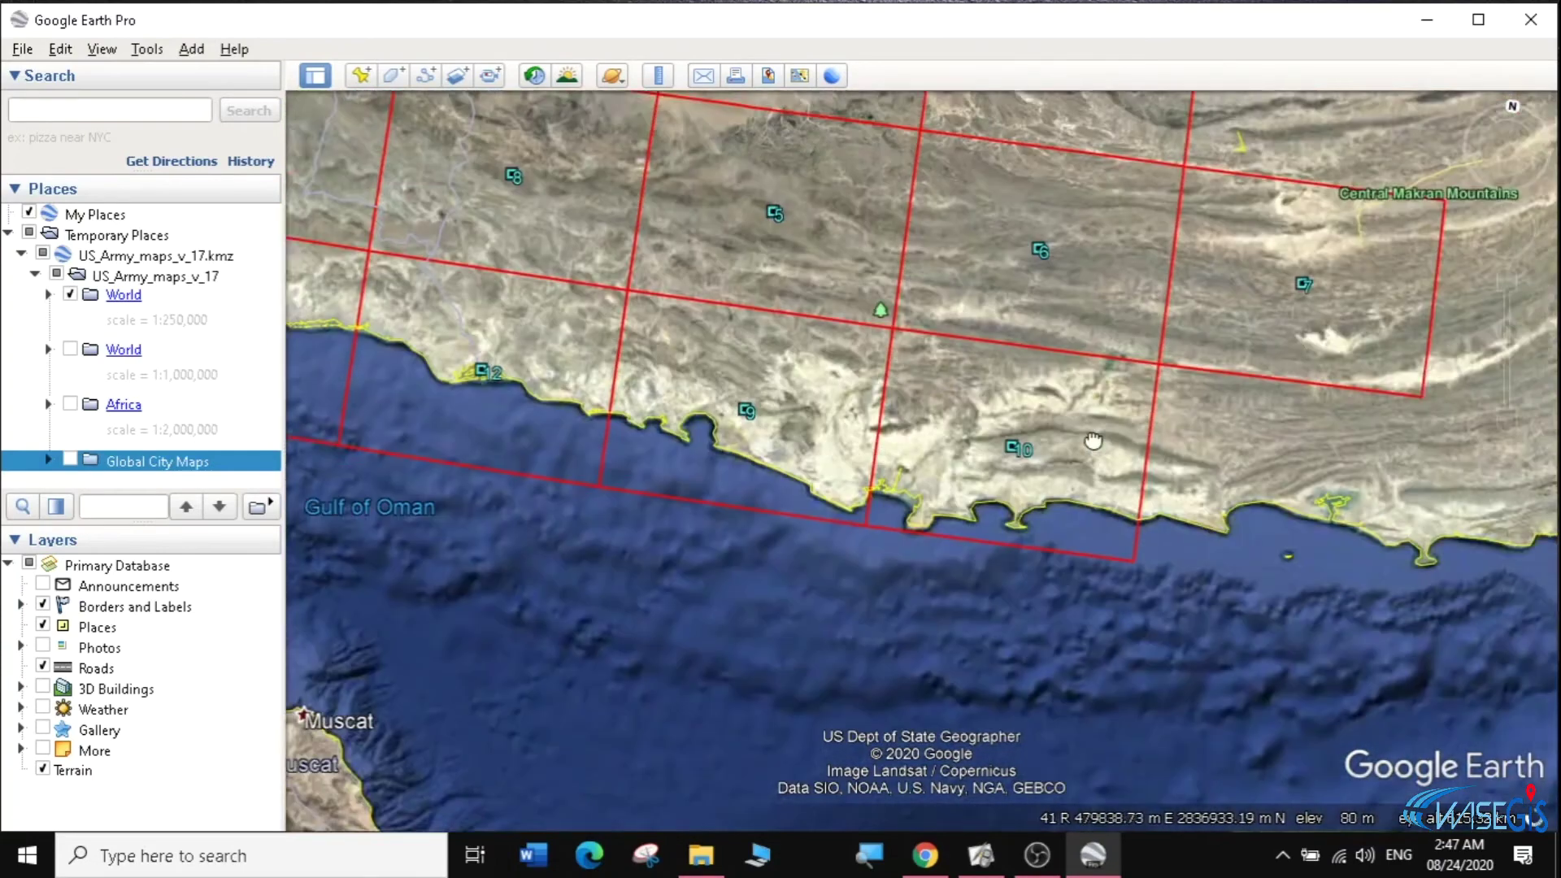
{"action": "left_click_drag", "start_coordinate": [1104, 383], "coordinate": [910, 491]}
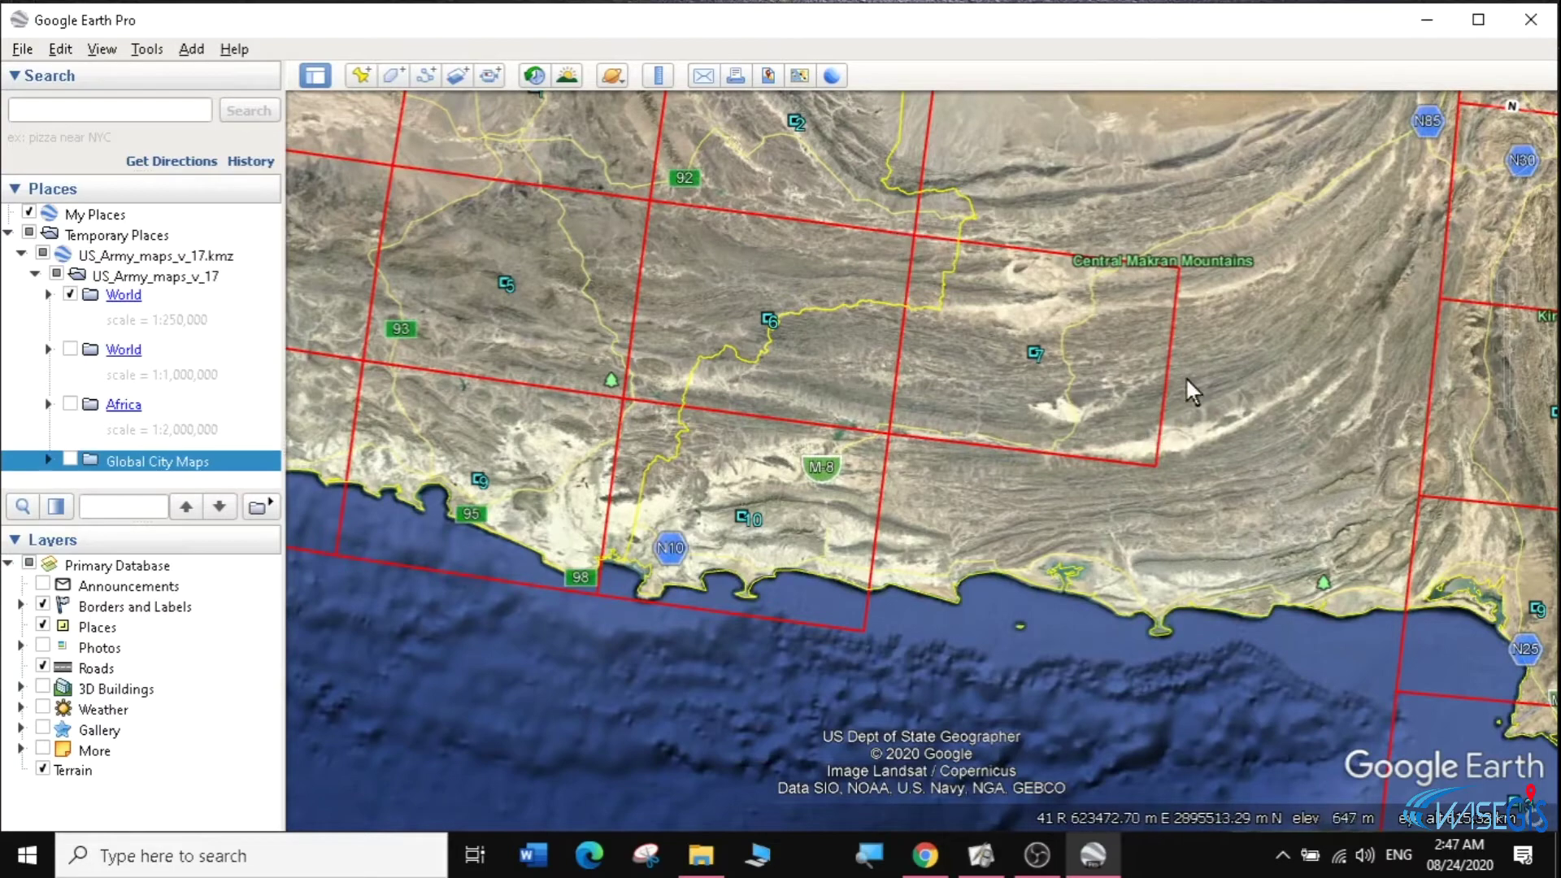
{"action": "left_click", "coordinate": [1033, 355]}
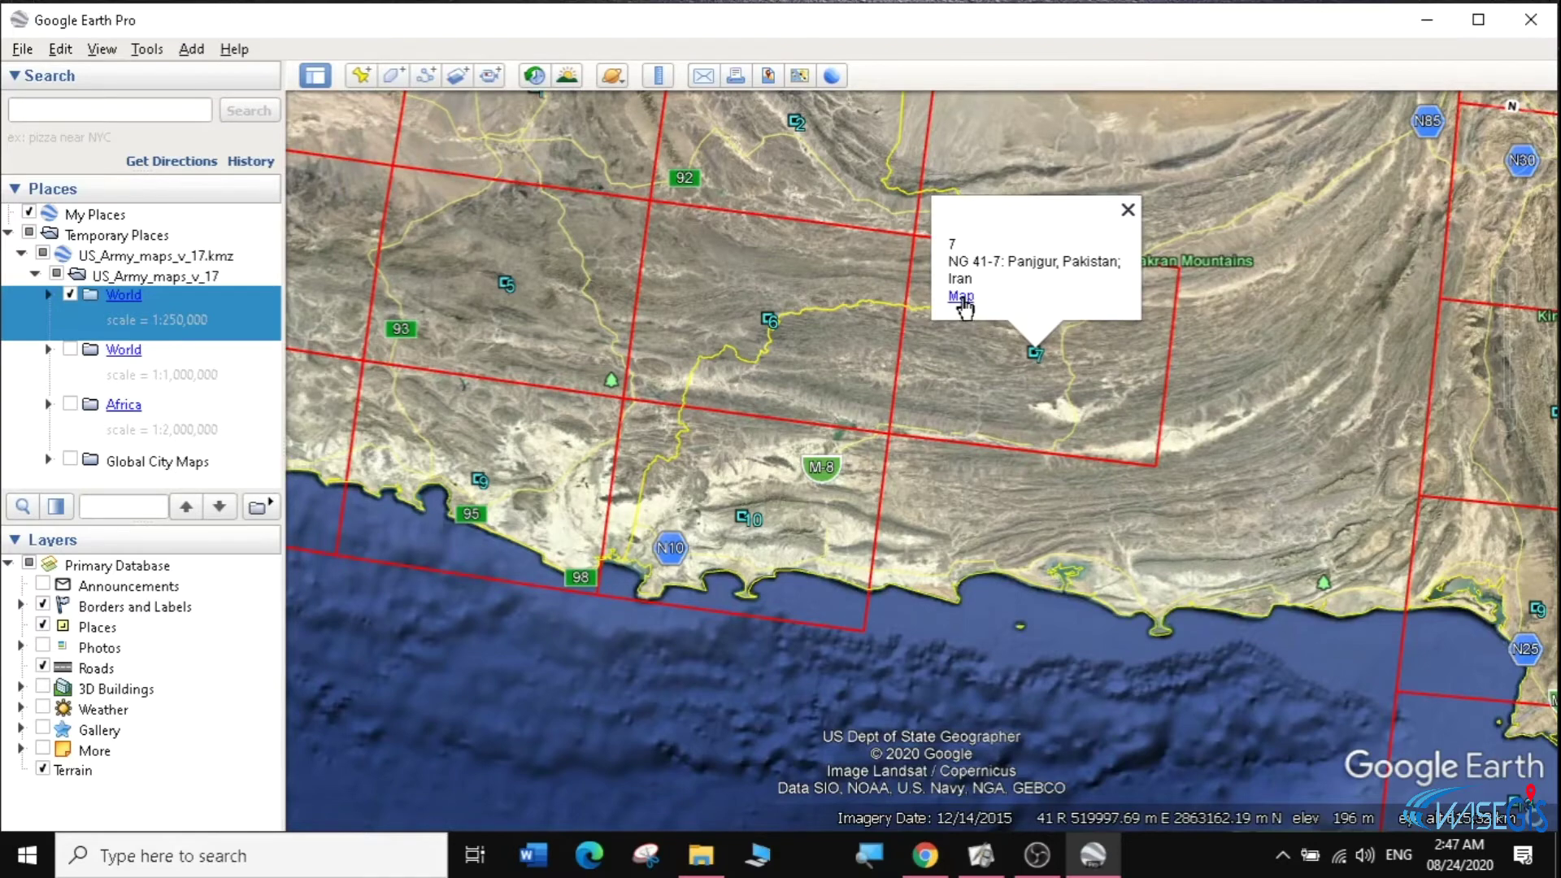
{"action": "right_click", "coordinate": [962, 299]}
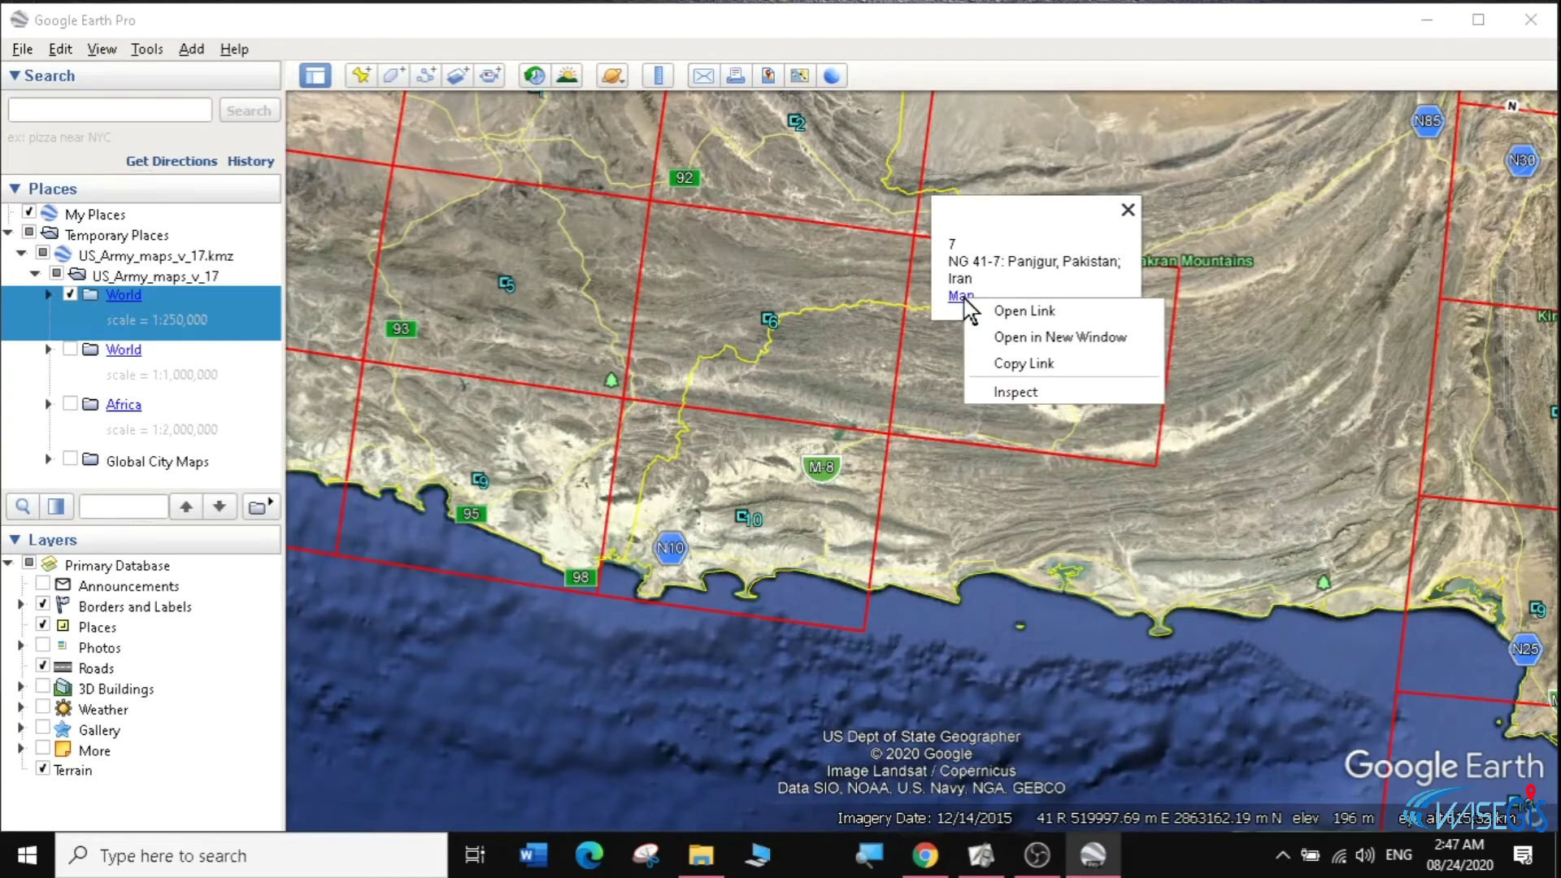
{"action": "left_click", "coordinate": [1037, 366]}
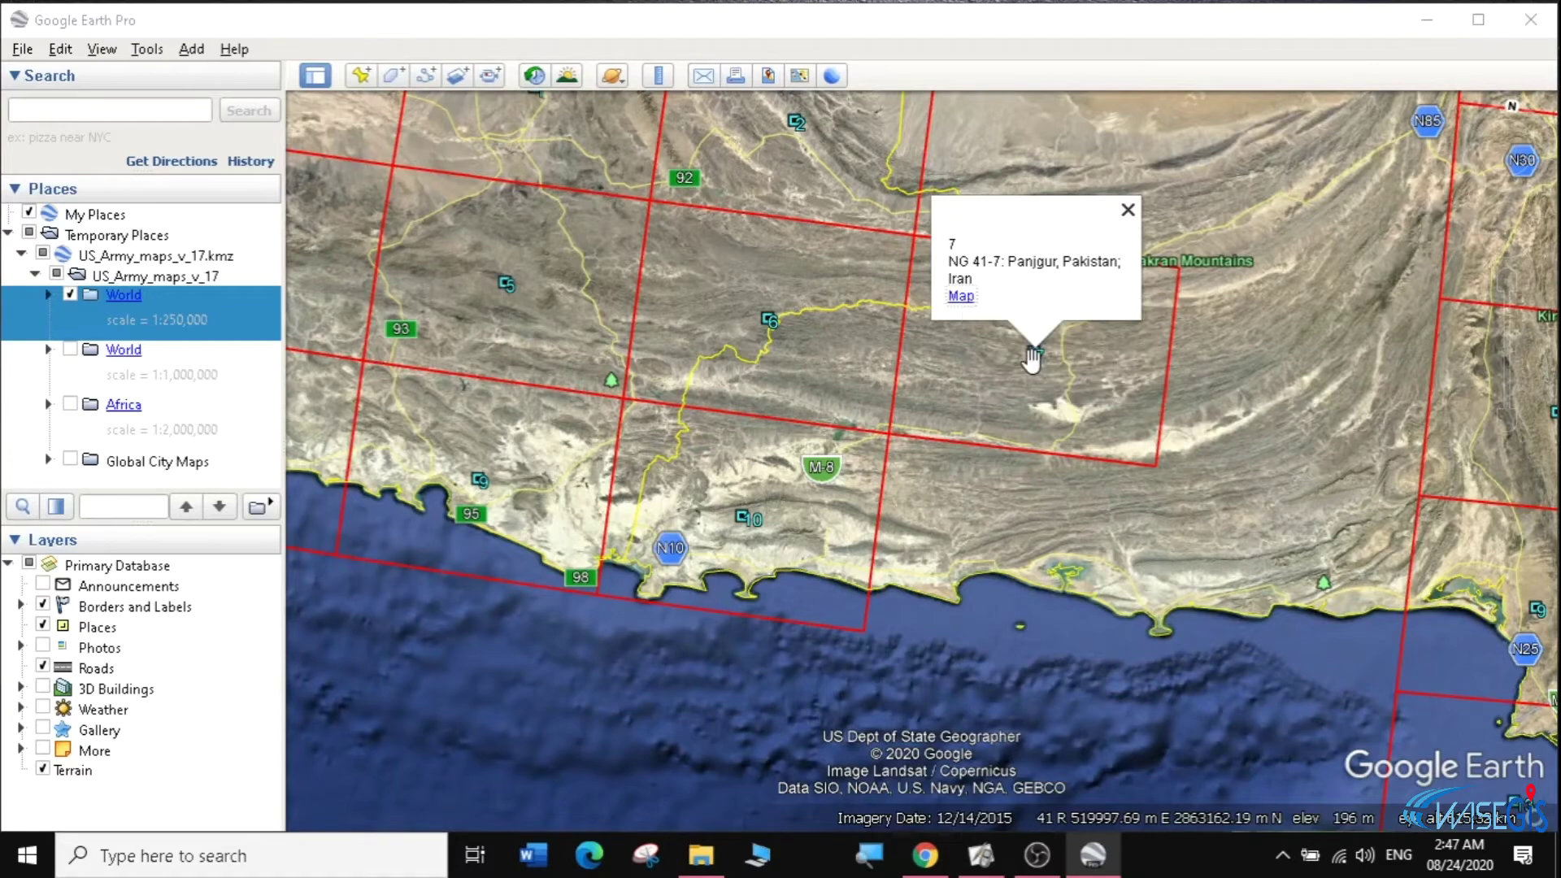
- Switch to Chrome and load the copied NG 41-7 map link in a new tab
{"action": "left_click", "coordinate": [928, 866]}
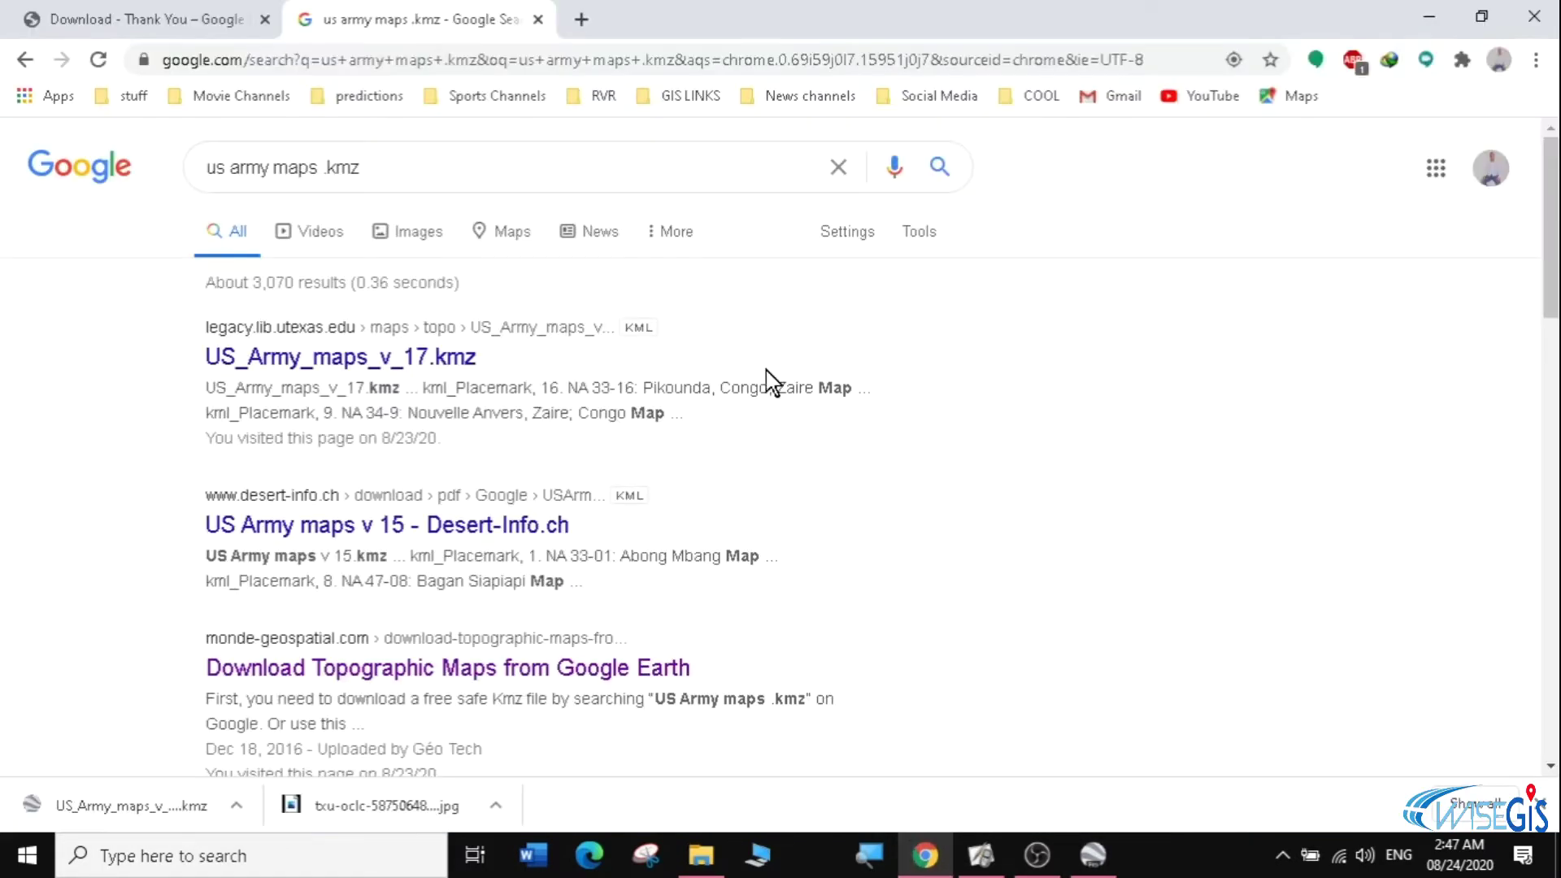
{"action": "left_click", "coordinate": [583, 20]}
{"action": "right_click", "coordinate": [428, 59]}
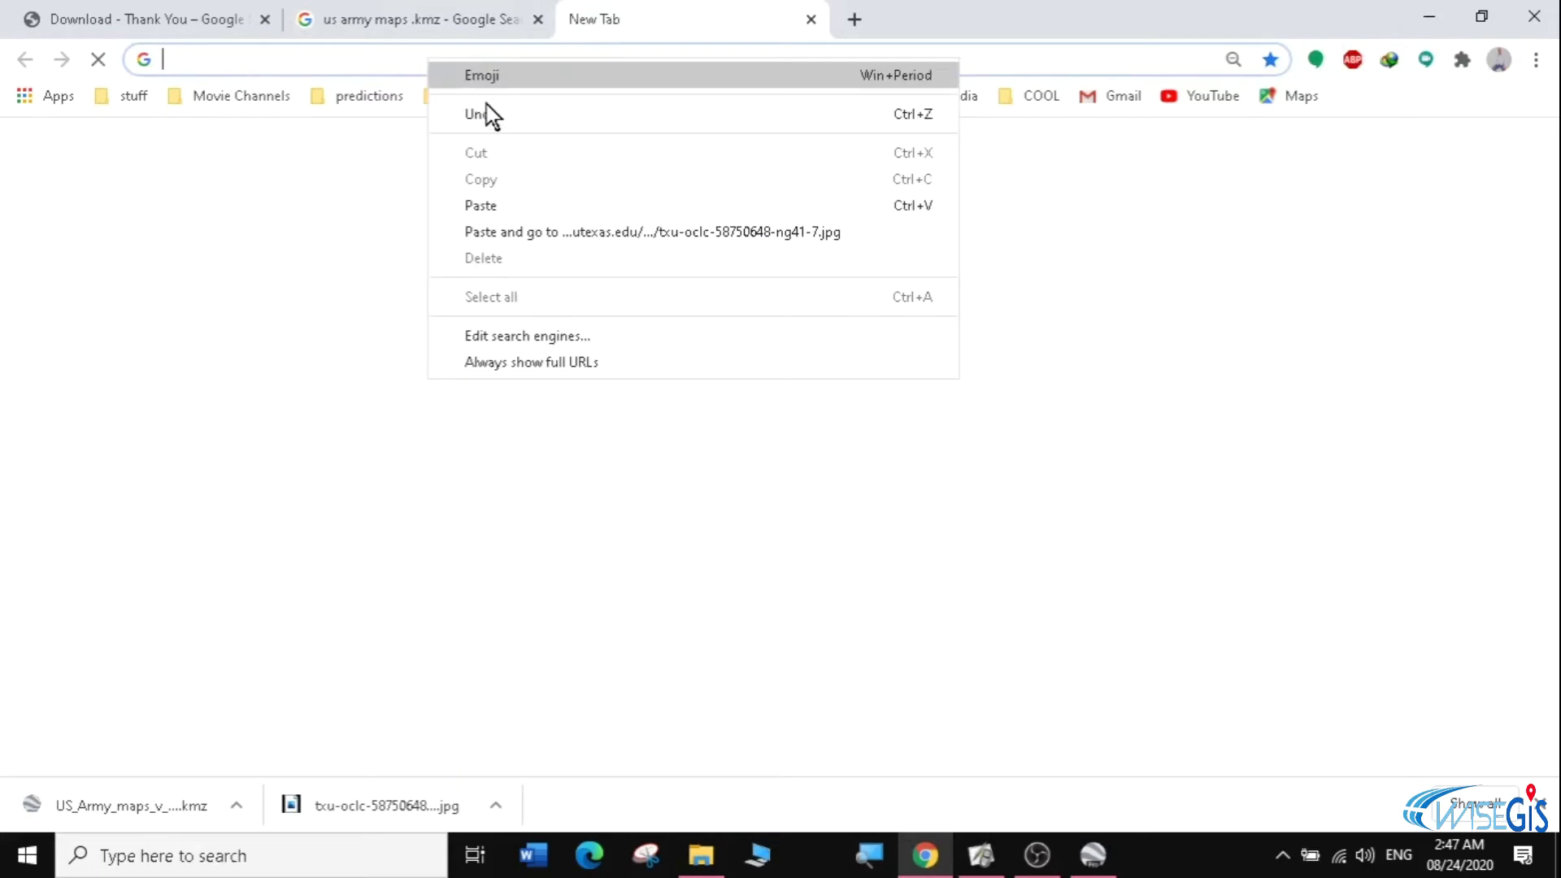
{"action": "left_click", "coordinate": [674, 233]}
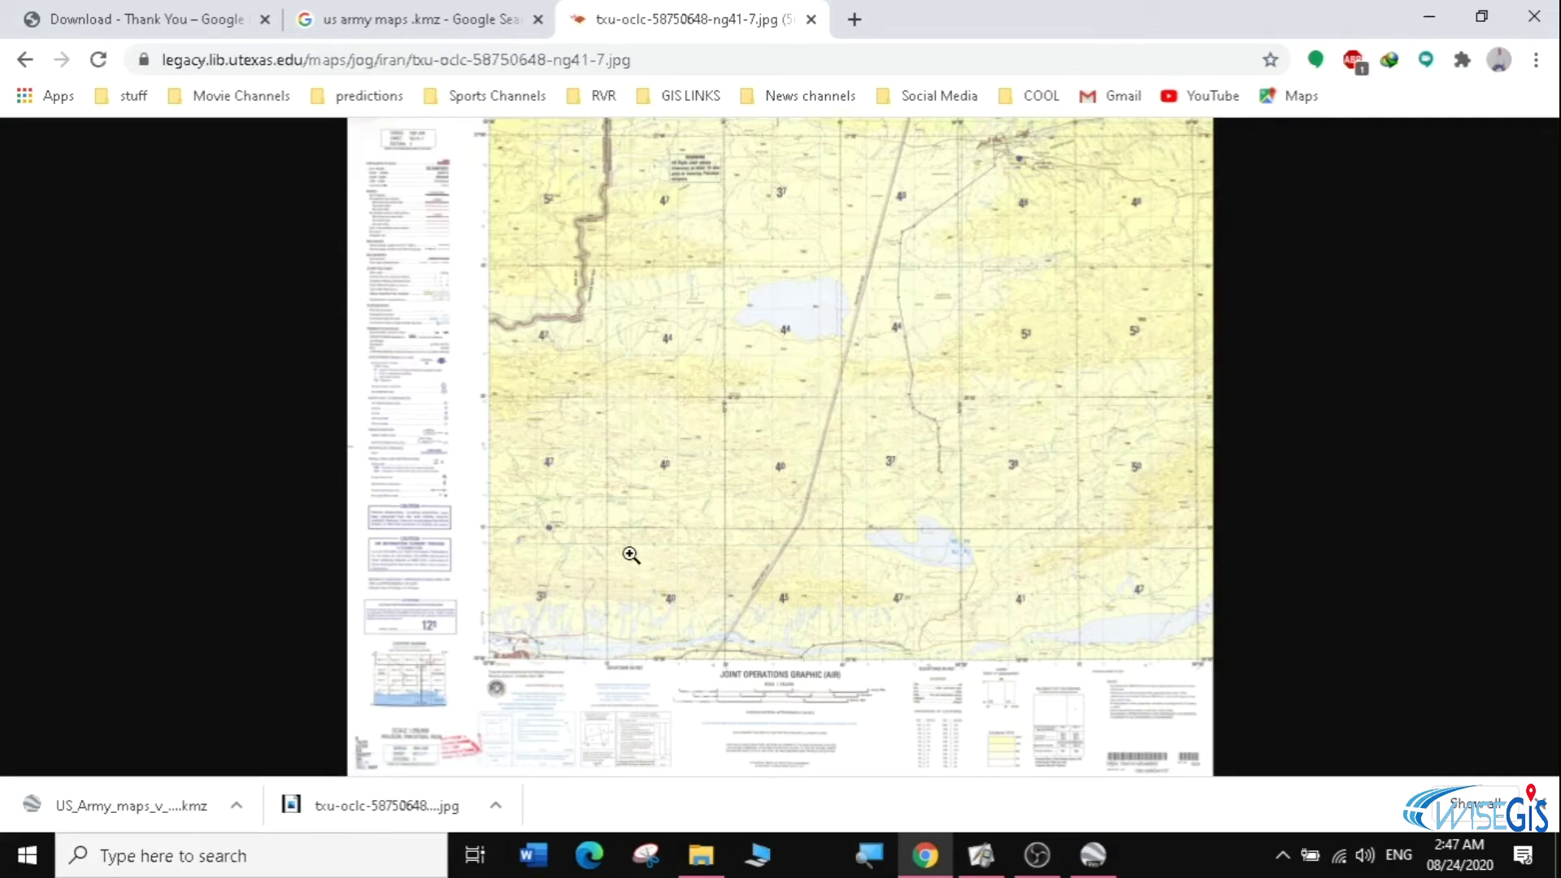
- Examine the NG 41-7 sheet at full size, covering its scale, location diagram, series box, legend and airspace warning, and return to the fitted view
{"action": "left_click", "coordinate": [846, 661]}
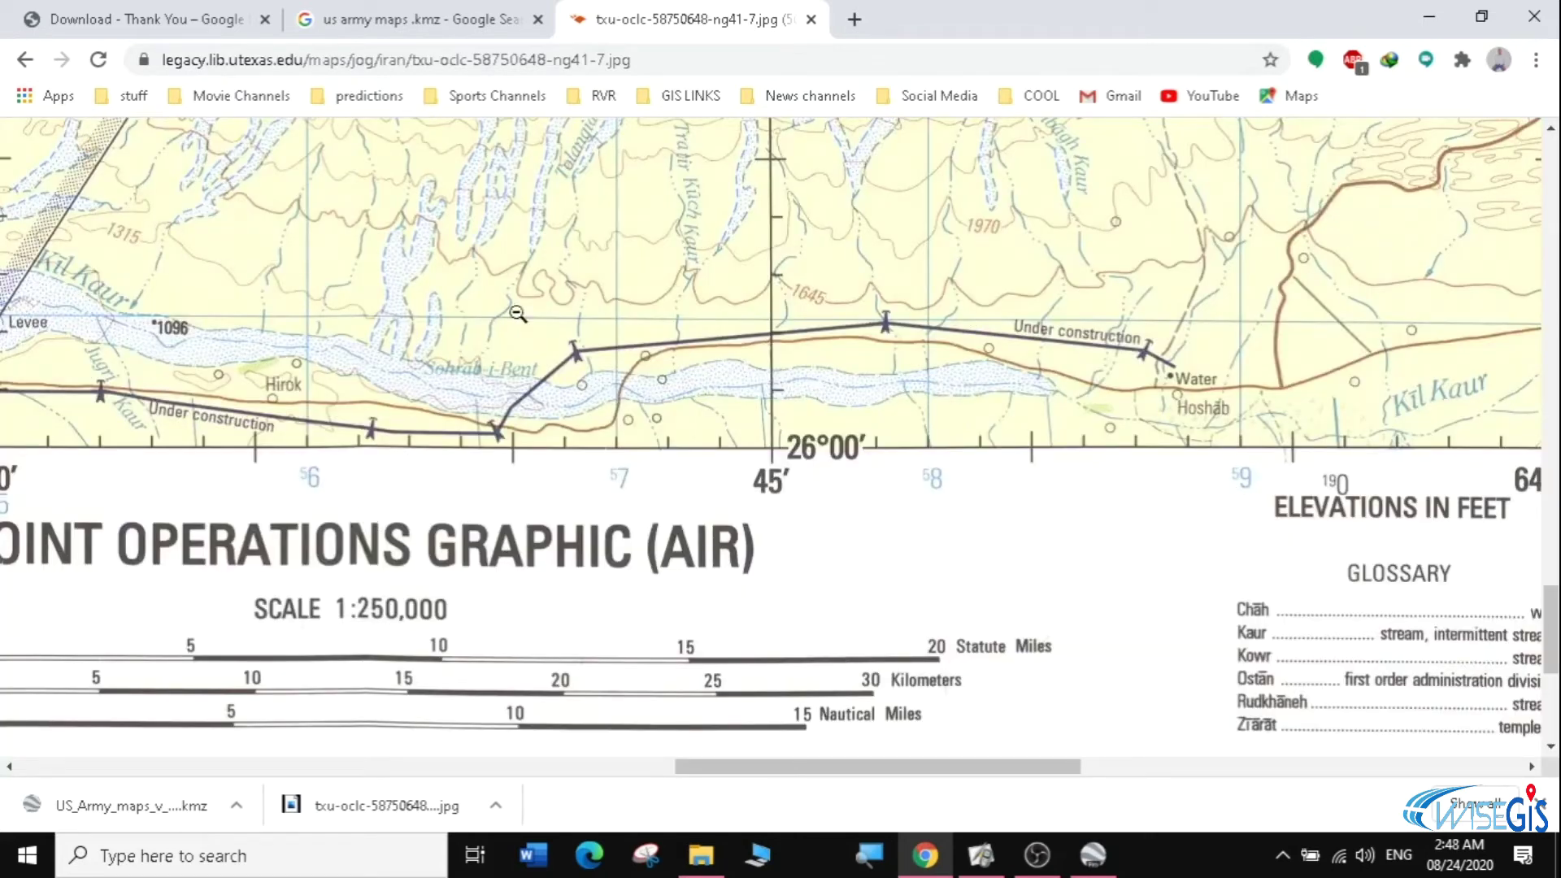
{"action": "left_click_drag", "start_coordinate": [992, 766], "coordinate": [619, 764]}
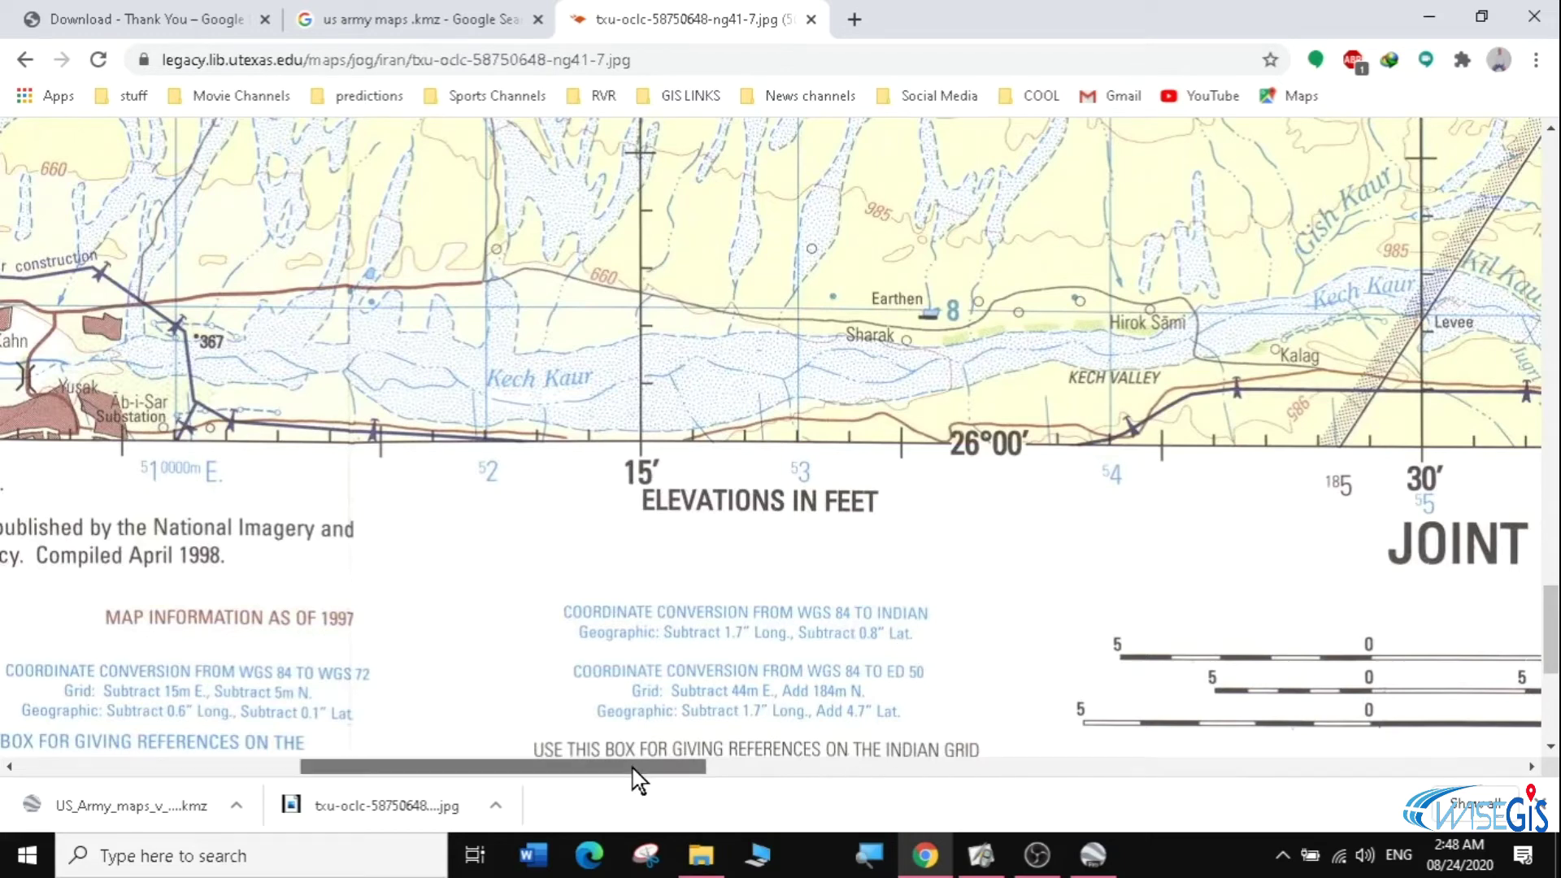
{"action": "left_click_drag", "start_coordinate": [637, 766], "coordinate": [474, 767]}
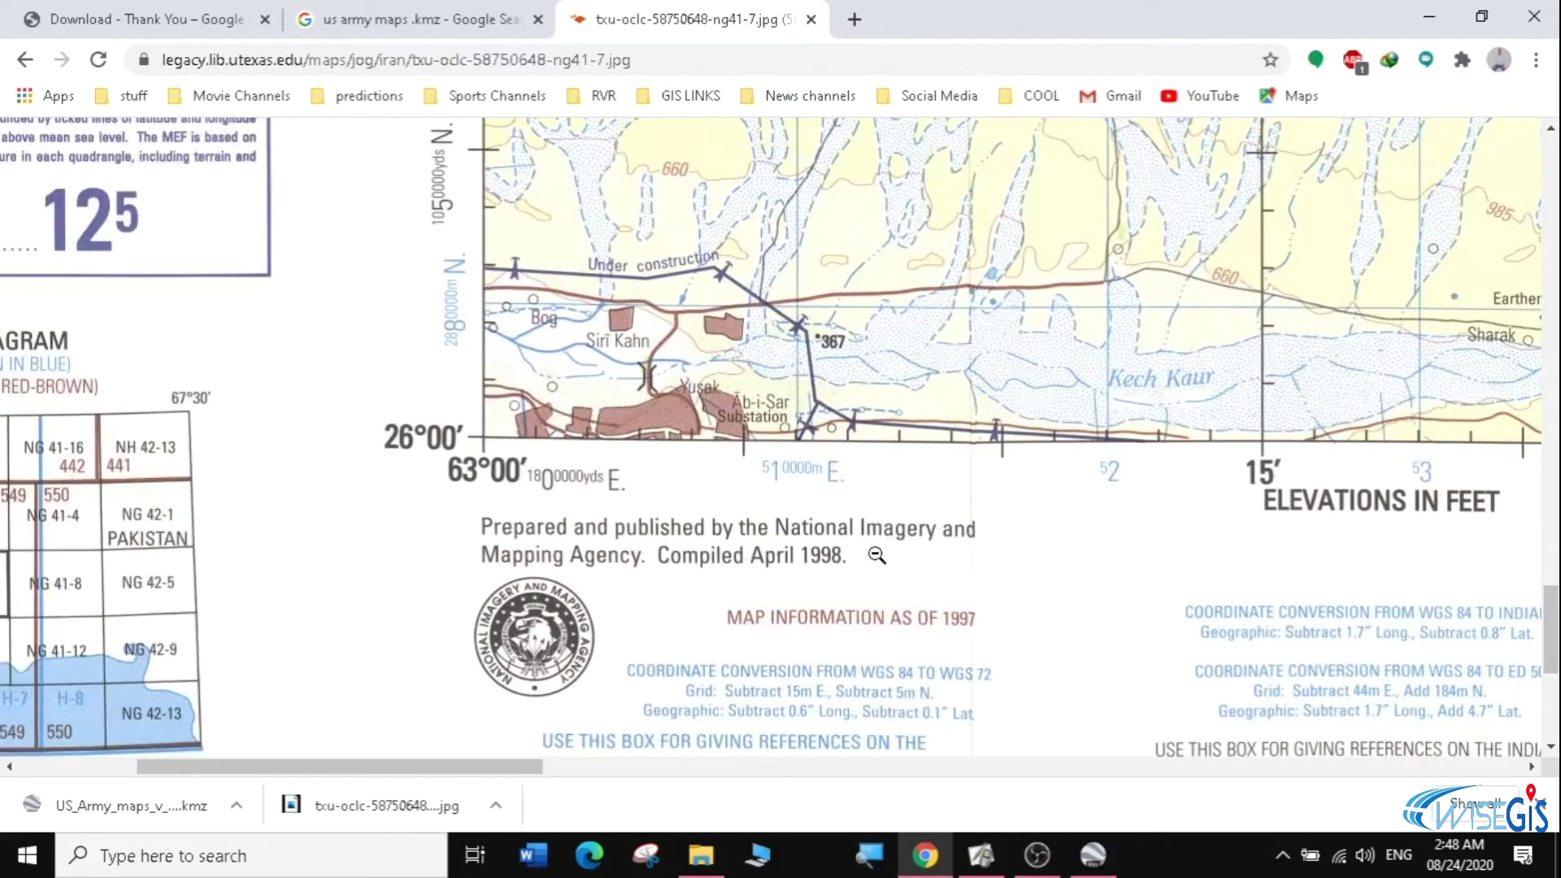
{"action": "left_click_drag", "start_coordinate": [516, 766], "coordinate": [399, 766]}
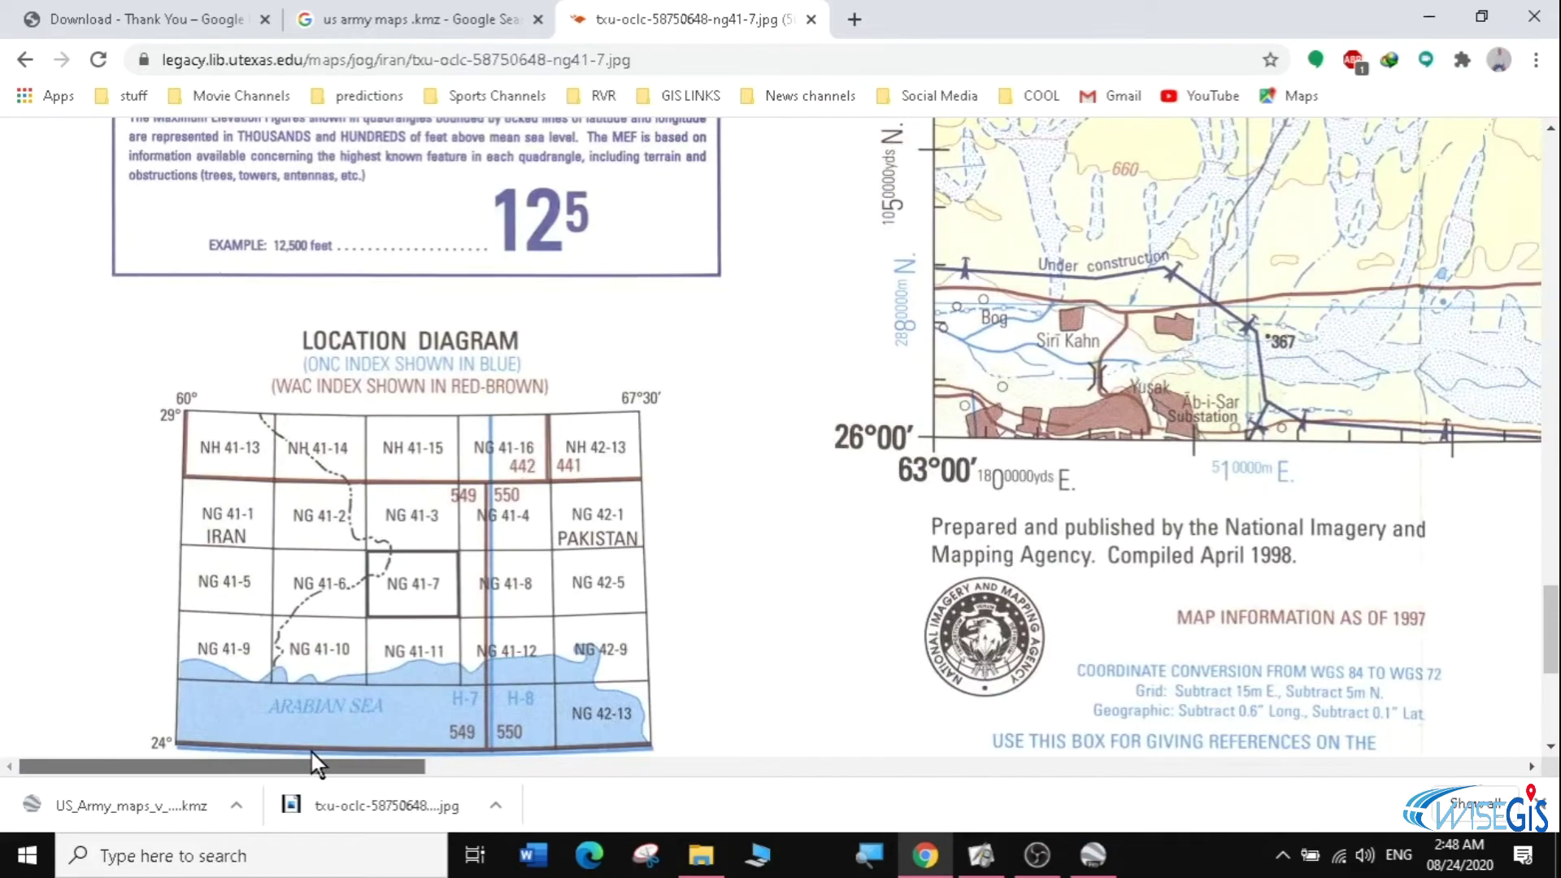
{"action": "left_click_drag", "start_coordinate": [1551, 630], "coordinate": [1526, 174]}
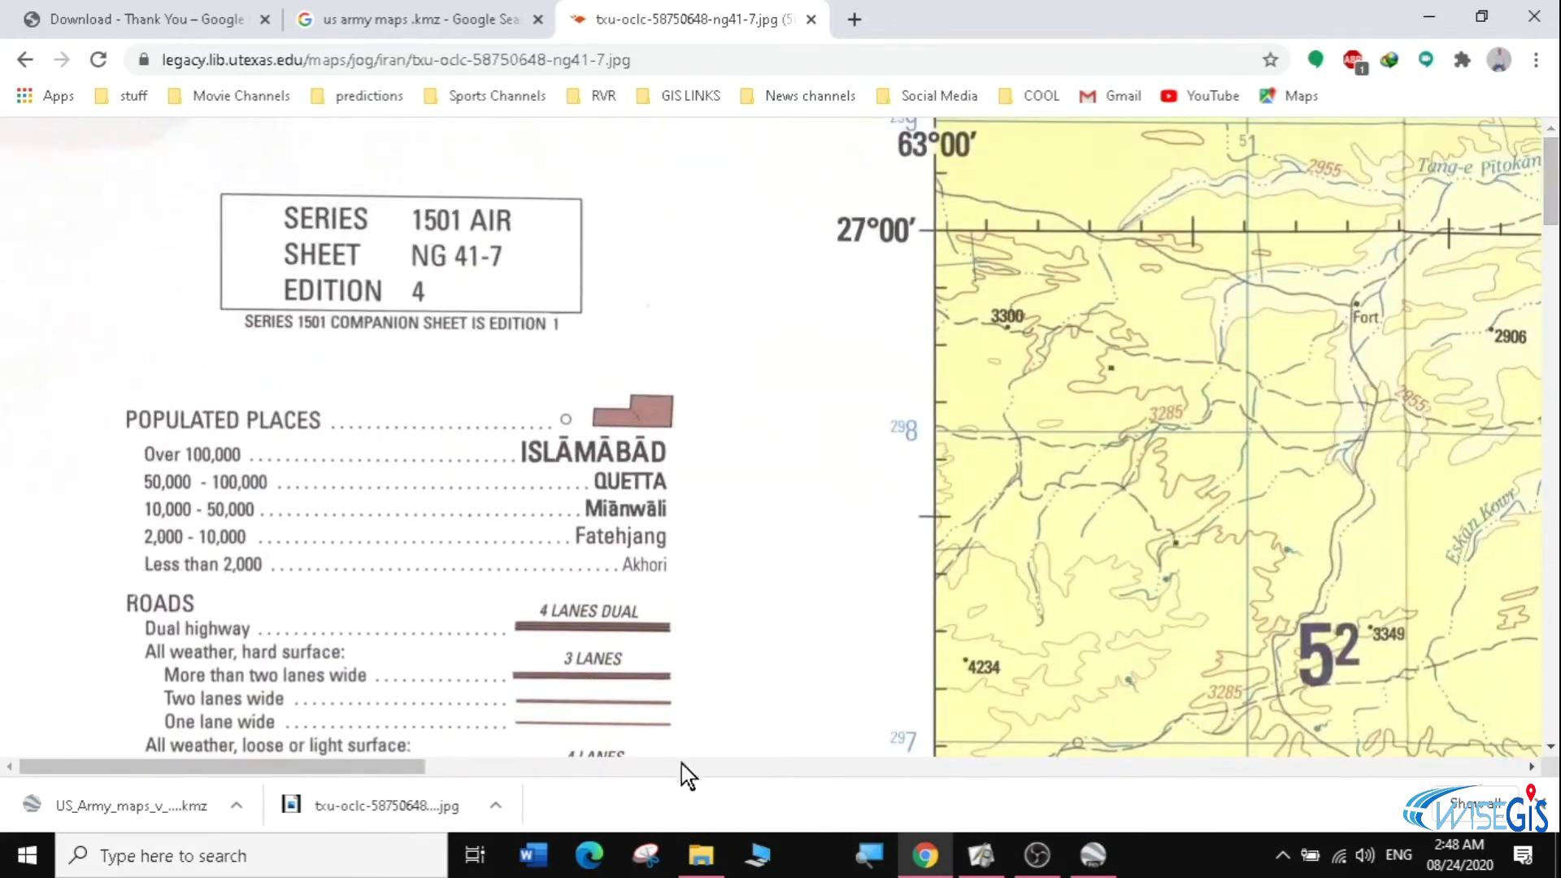
{"action": "left_click_drag", "start_coordinate": [377, 767], "coordinate": [614, 808]}
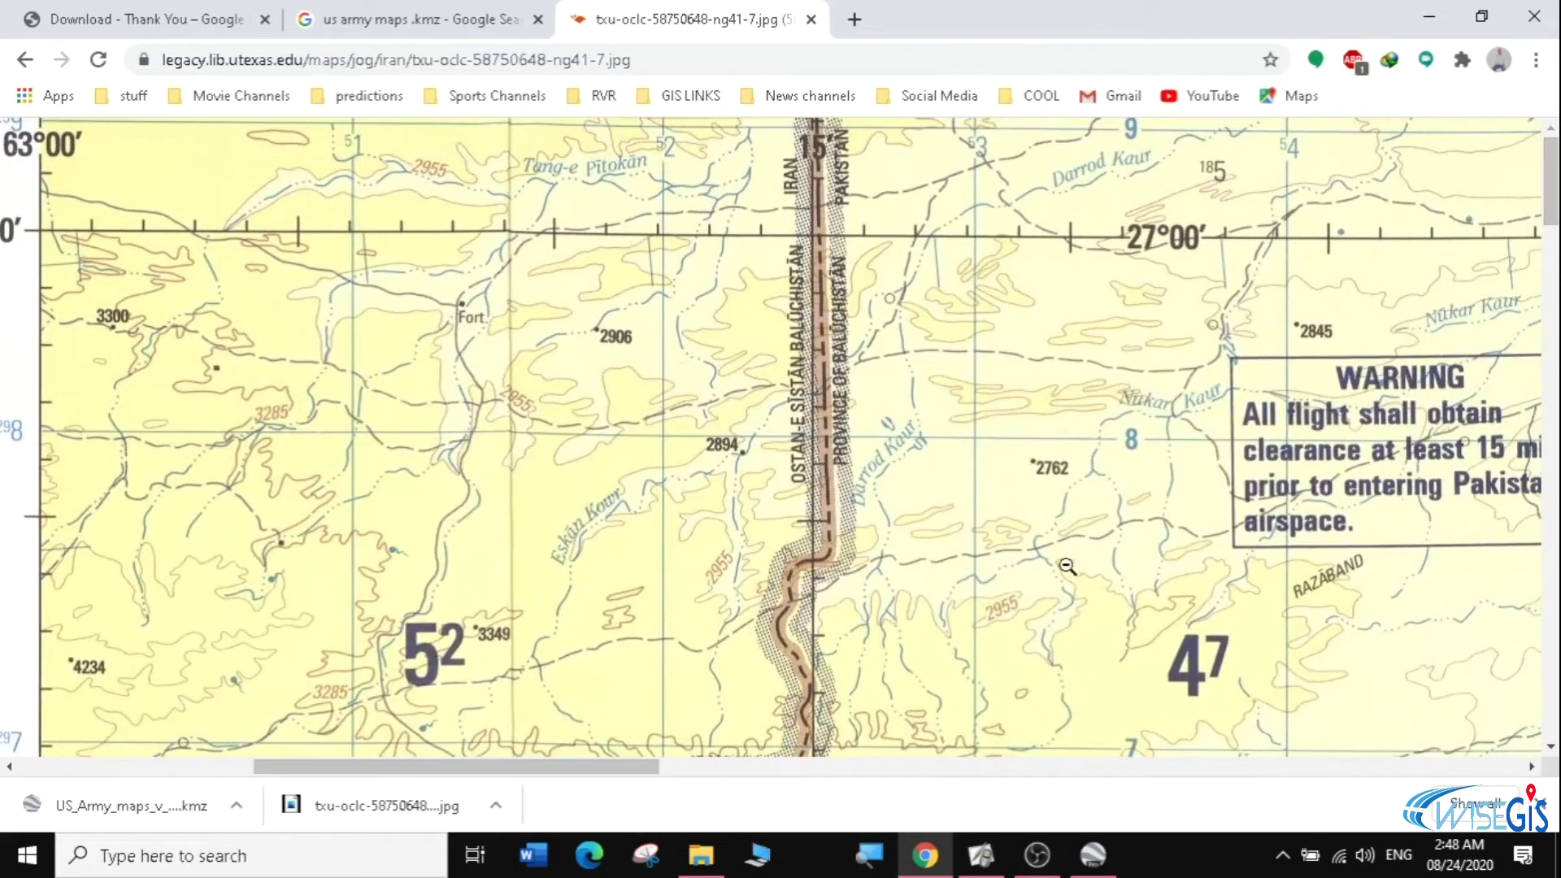
{"action": "left_click_drag", "start_coordinate": [474, 772], "coordinate": [485, 728]}
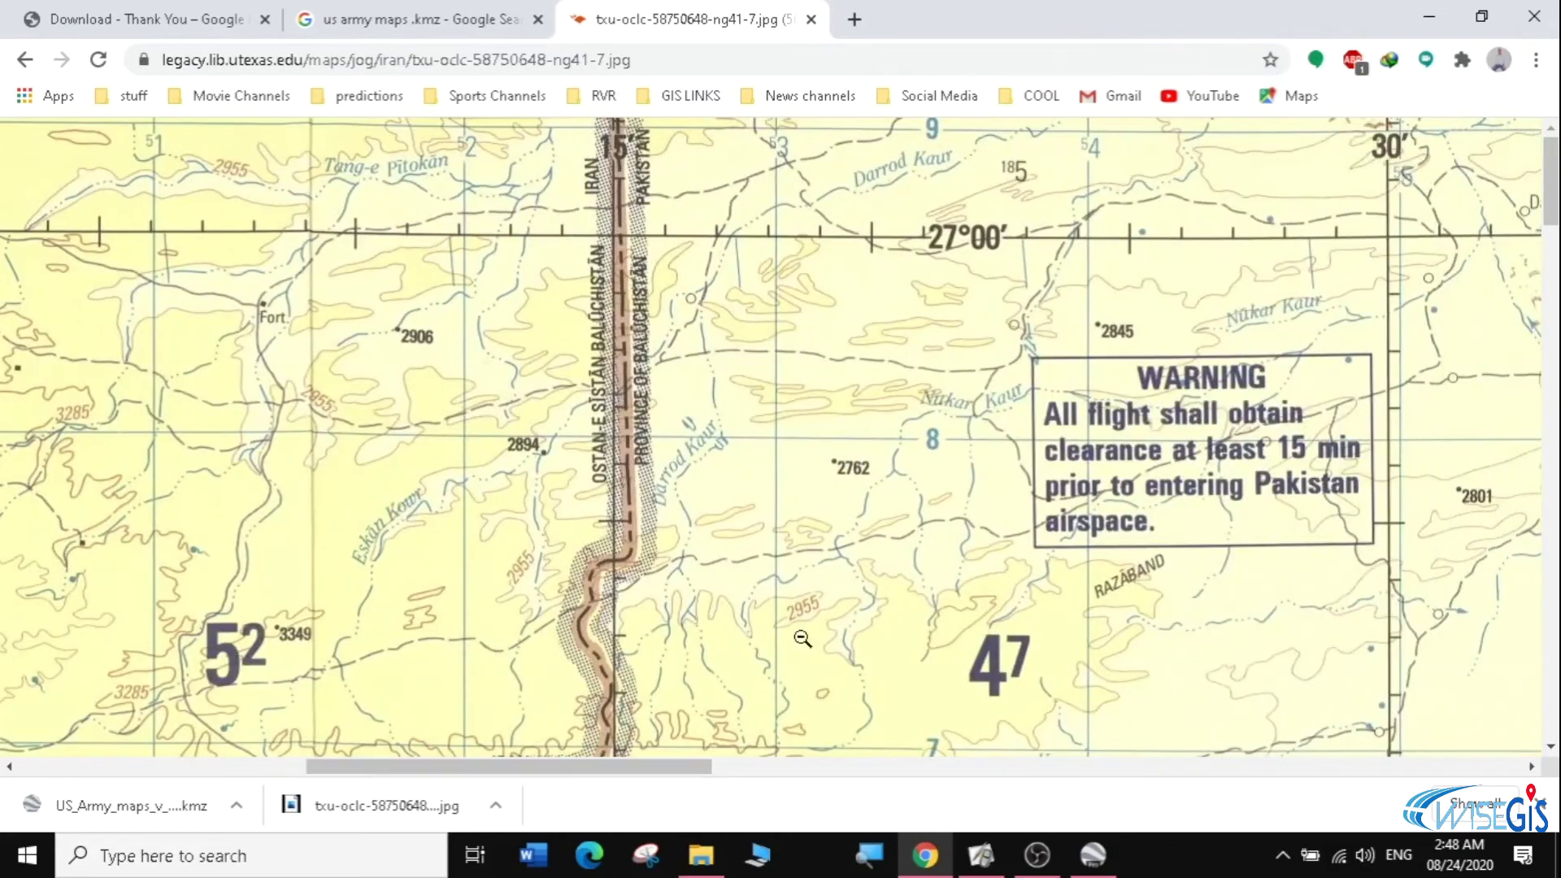
{"action": "left_click", "coordinate": [1001, 485]}
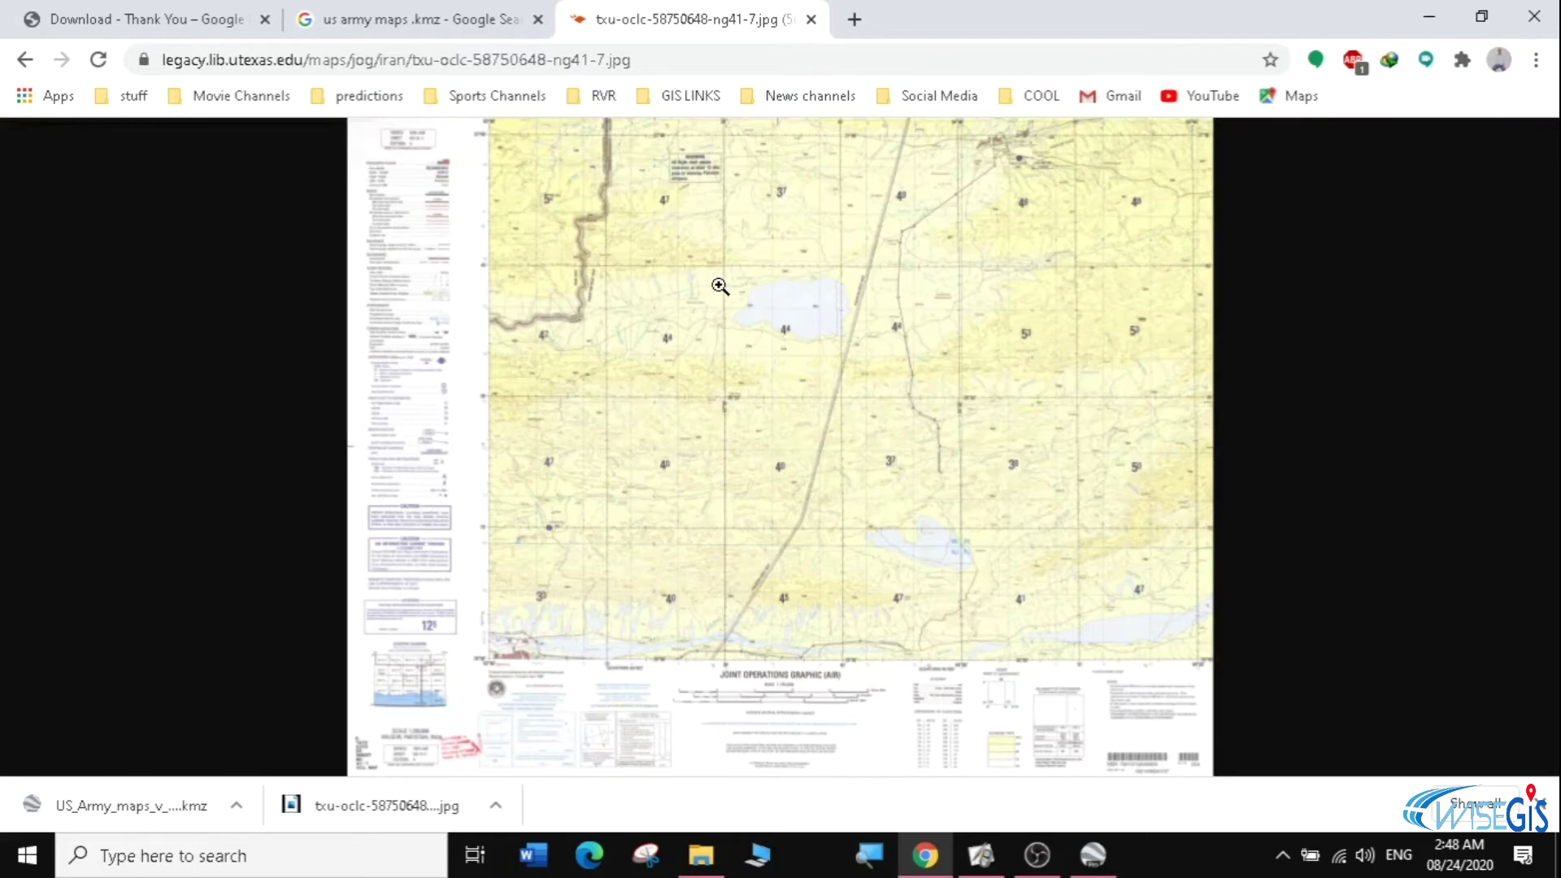
- Save the map image as JPG file txu-oclc-58750648-ng41-7 in a new folder named "topographic maps" inside Desktop > GIS > data
{"action": "right_click", "coordinate": [756, 288]}
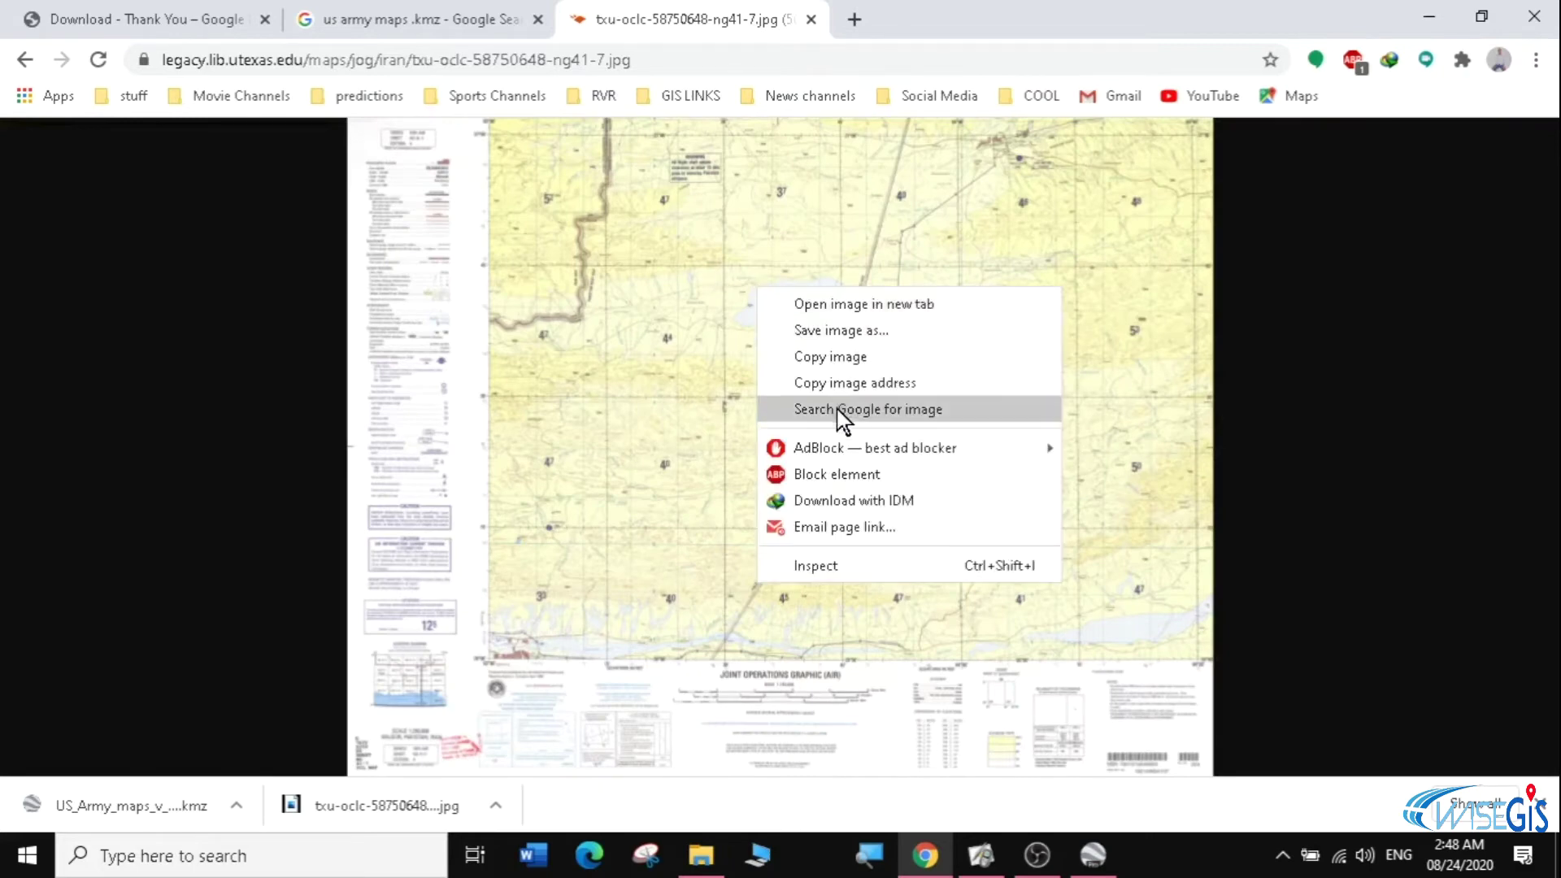
{"action": "left_click", "coordinate": [865, 331]}
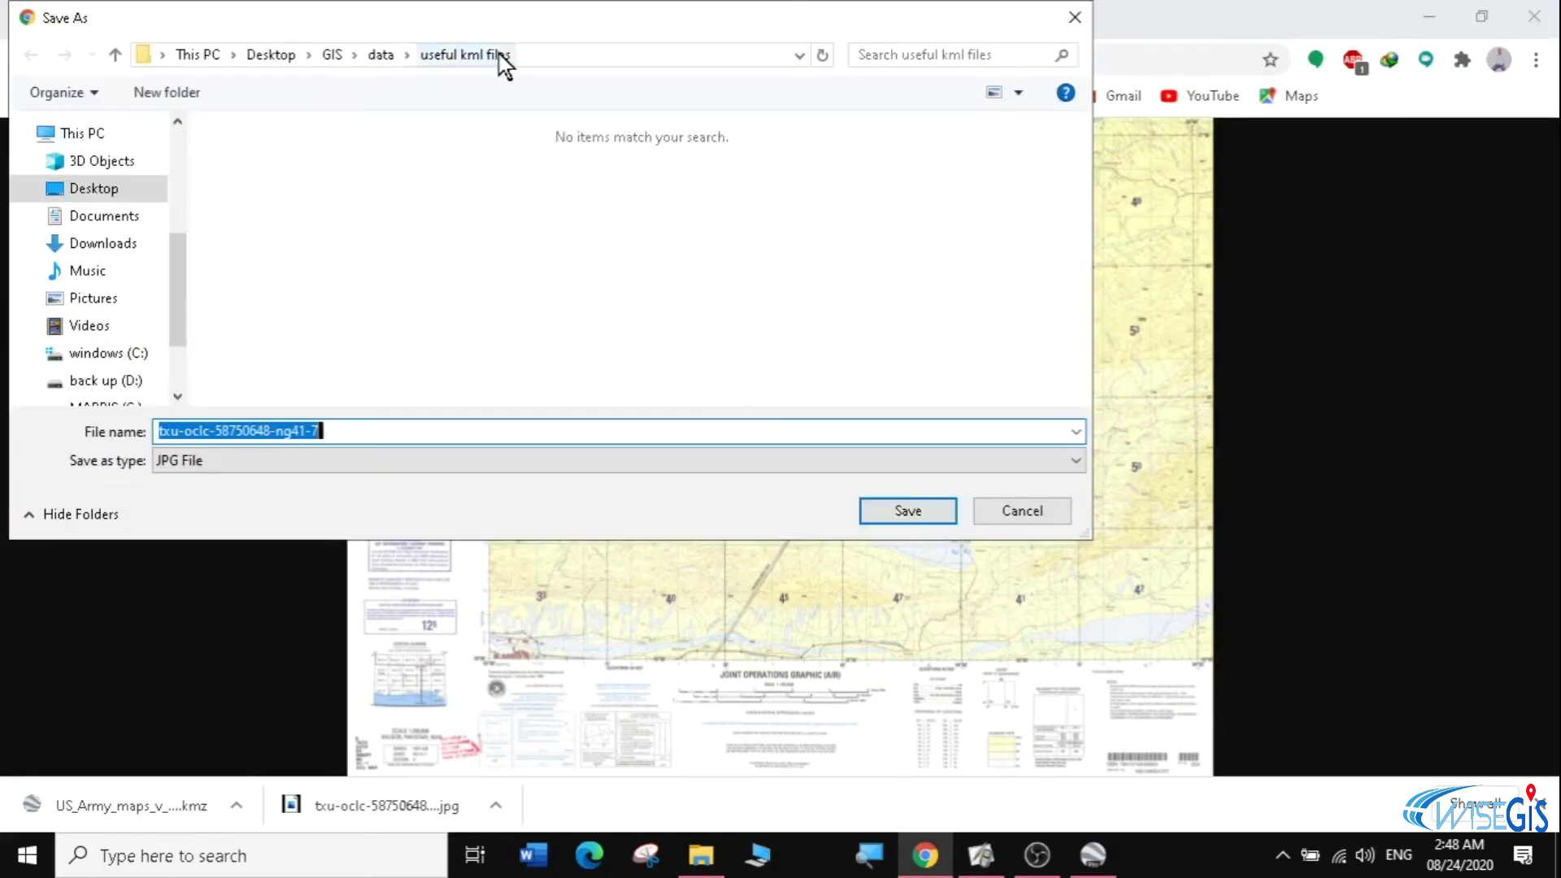
{"action": "left_click", "coordinate": [381, 54]}
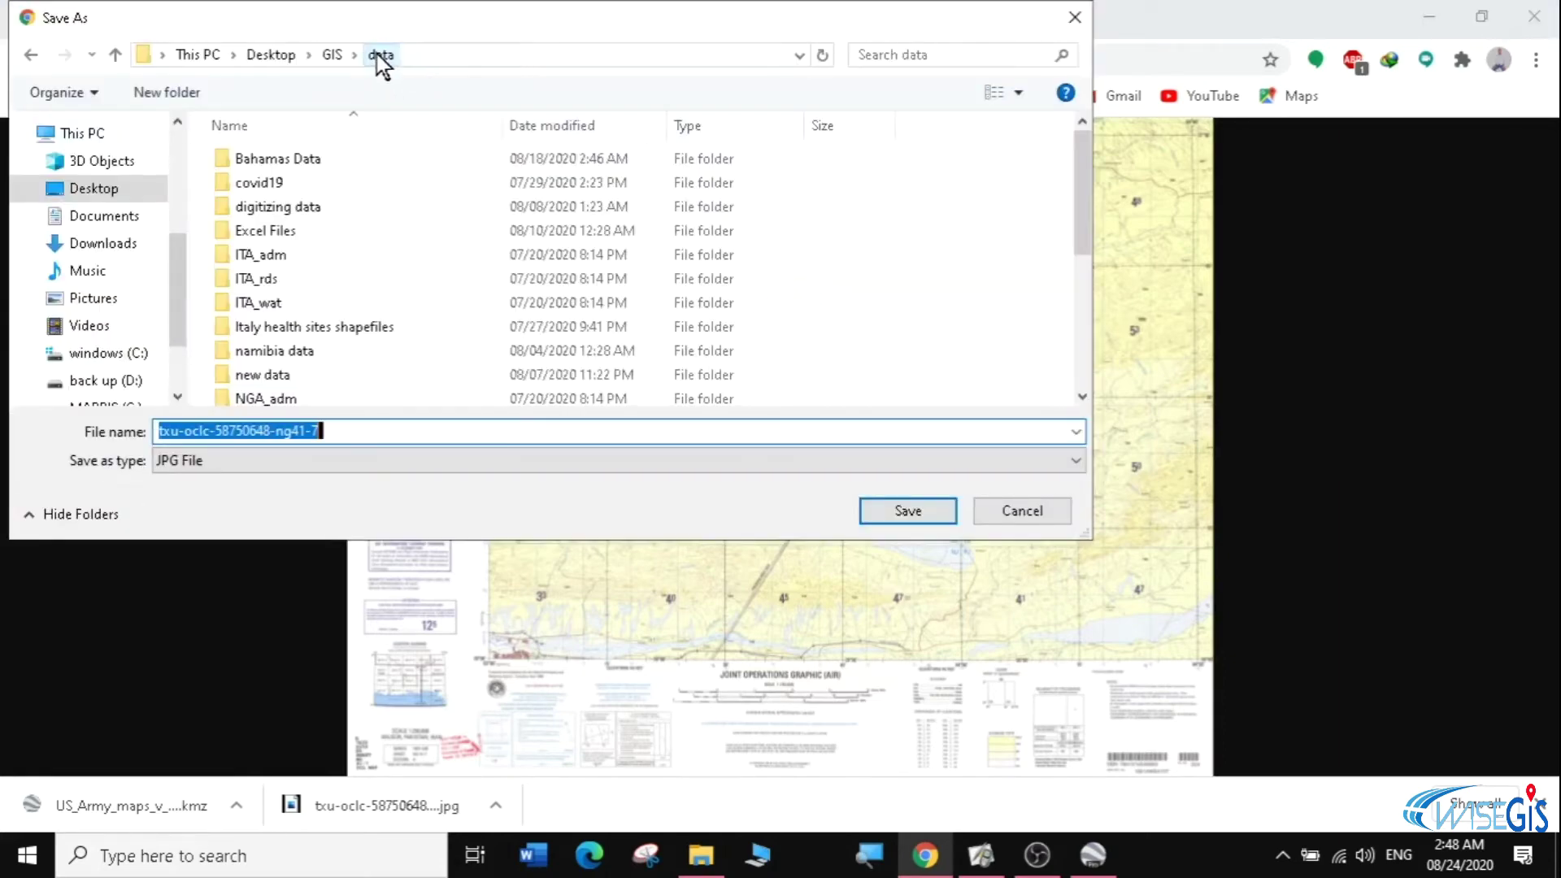
{"action": "left_click", "coordinate": [187, 94]}
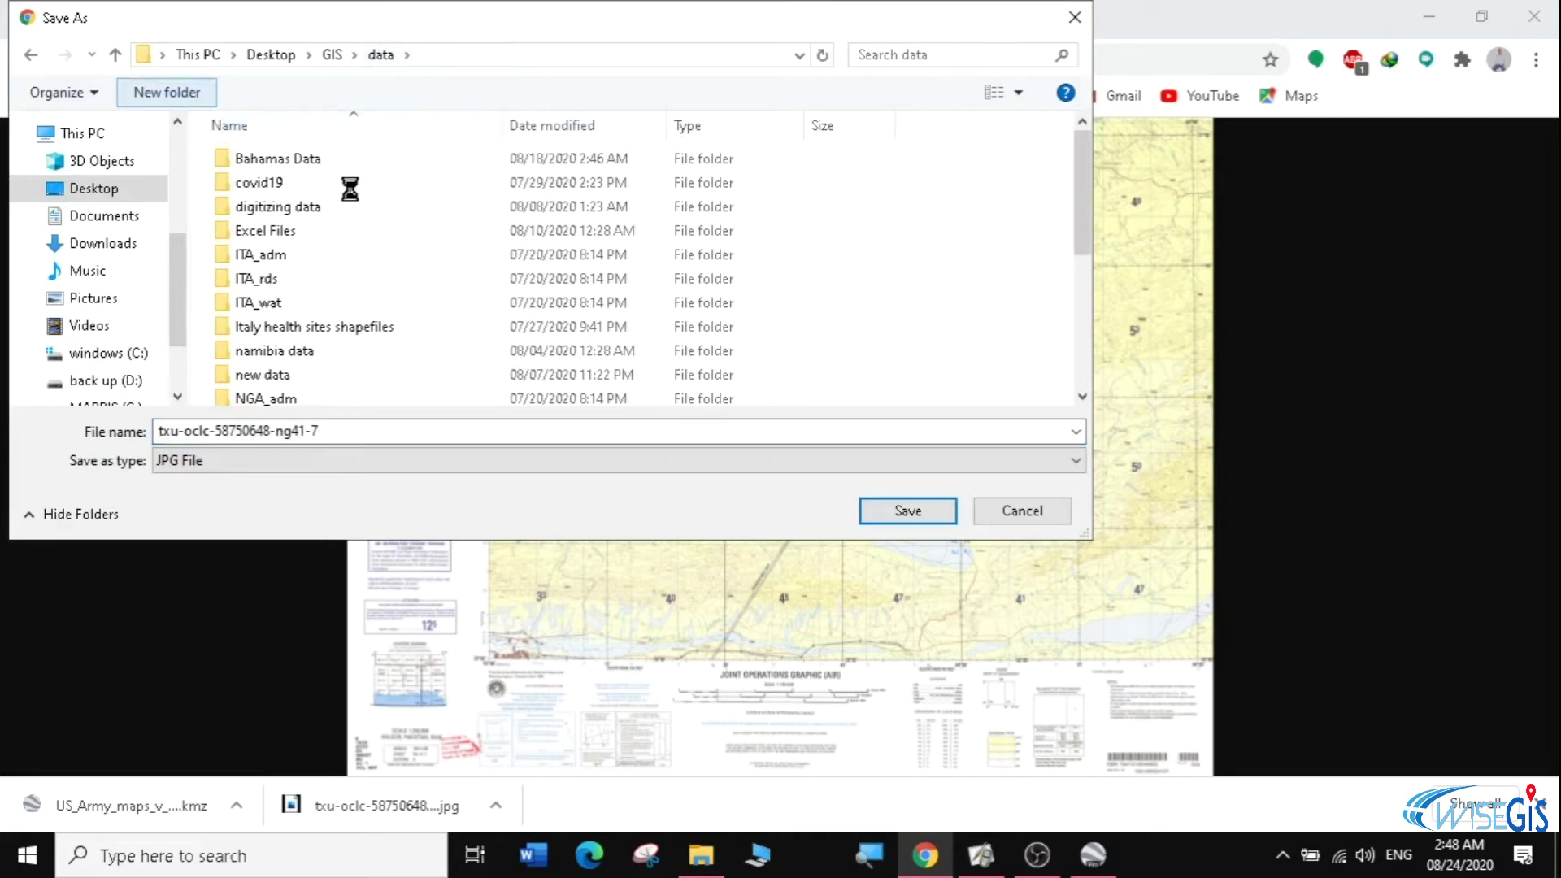
{"action": "type", "text": "t"}
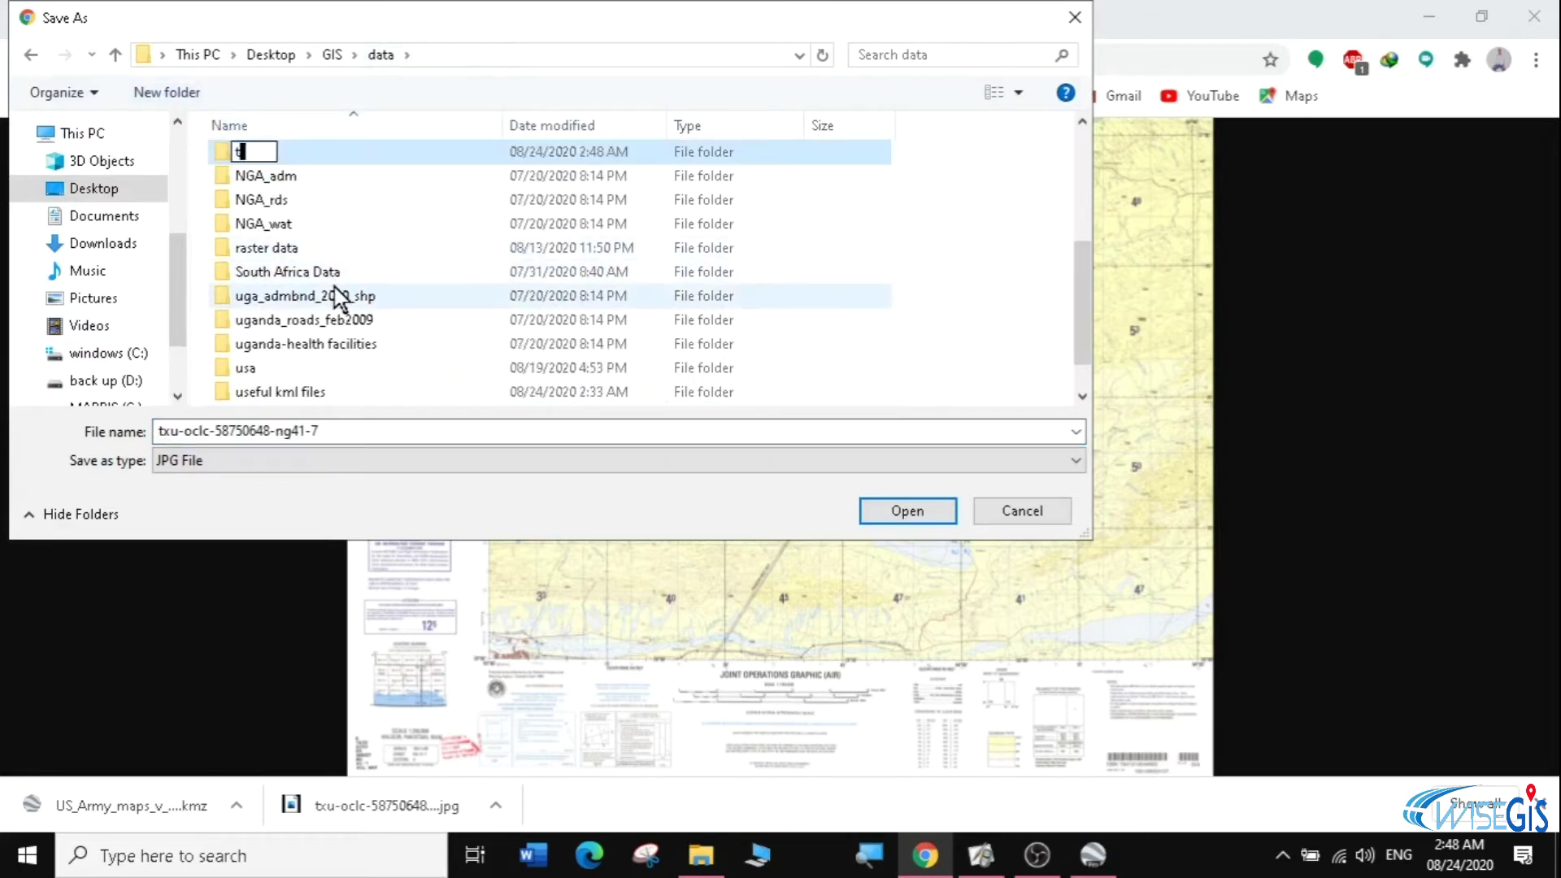
{"action": "type", "text": "opographic maps"}
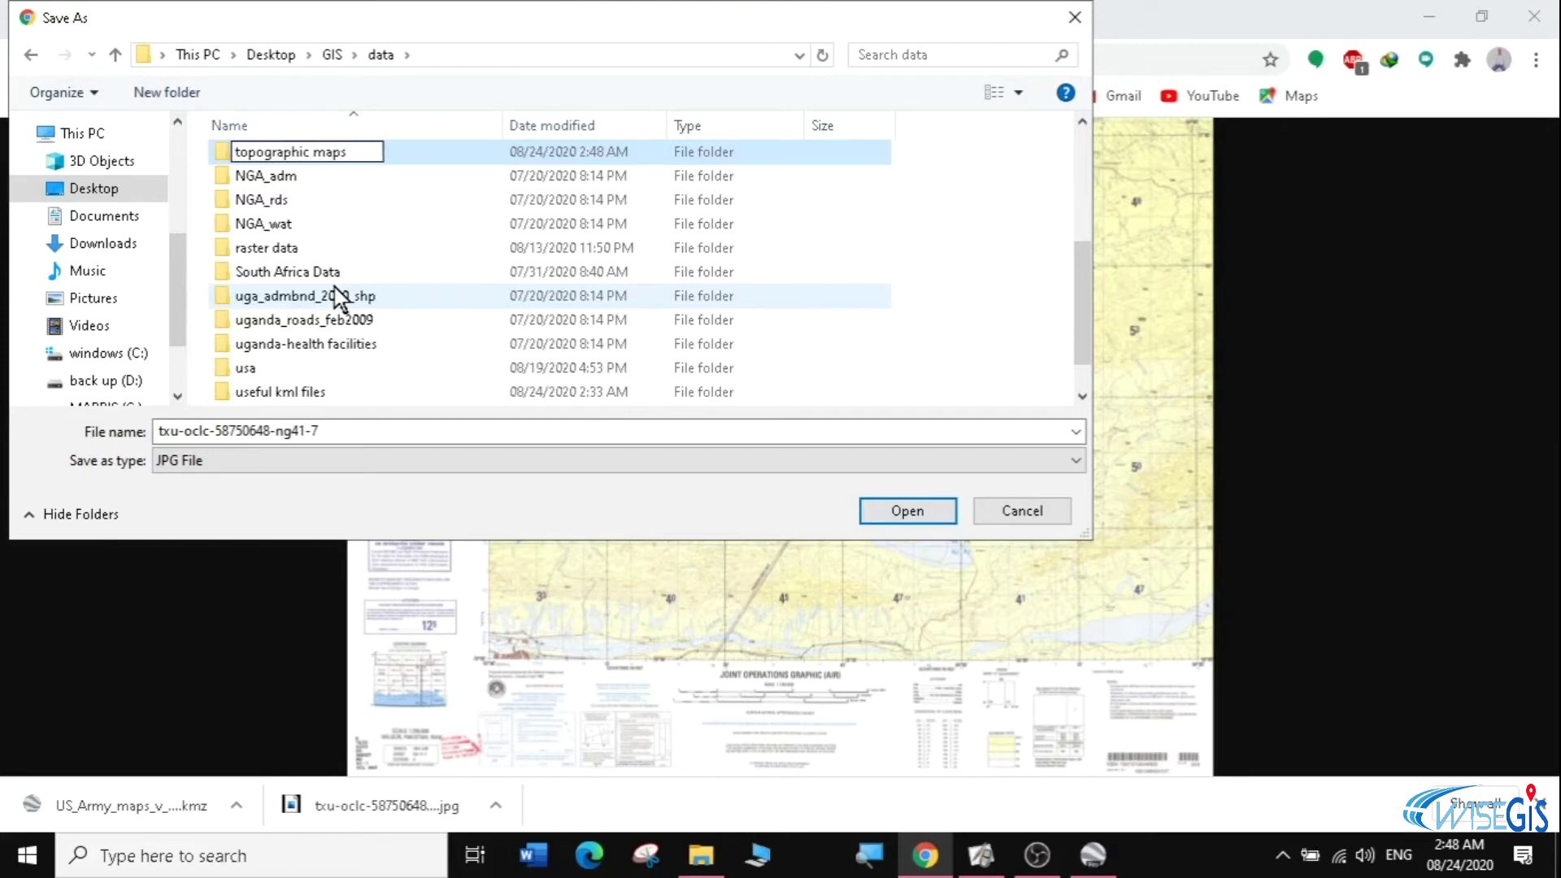
{"action": "key", "text": "Return"}
{"action": "key", "text": "Return"}
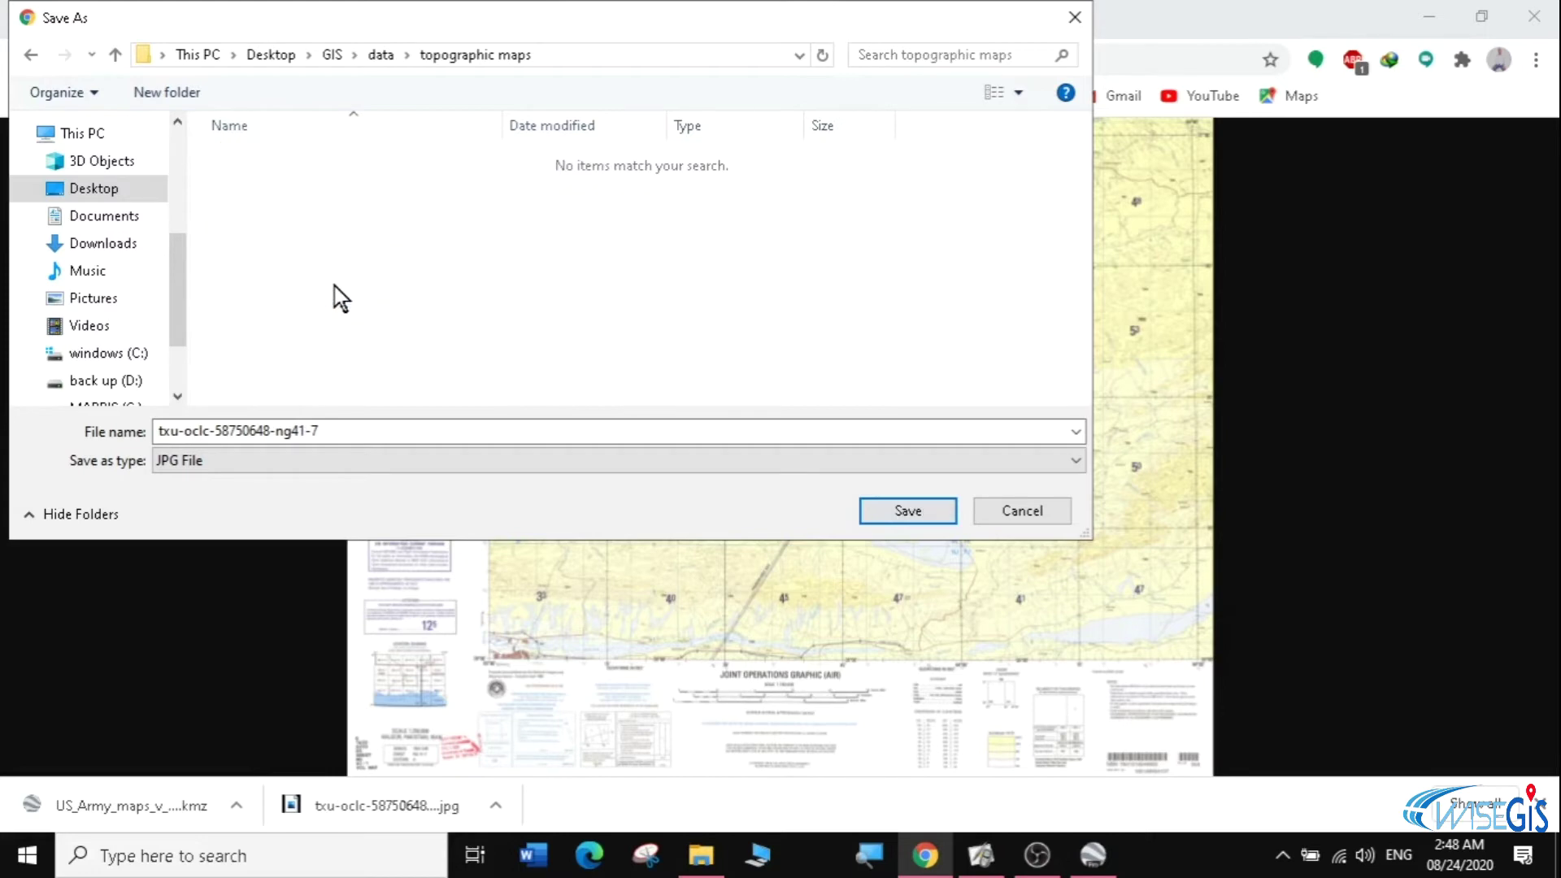
{"action": "left_click", "coordinate": [902, 510]}
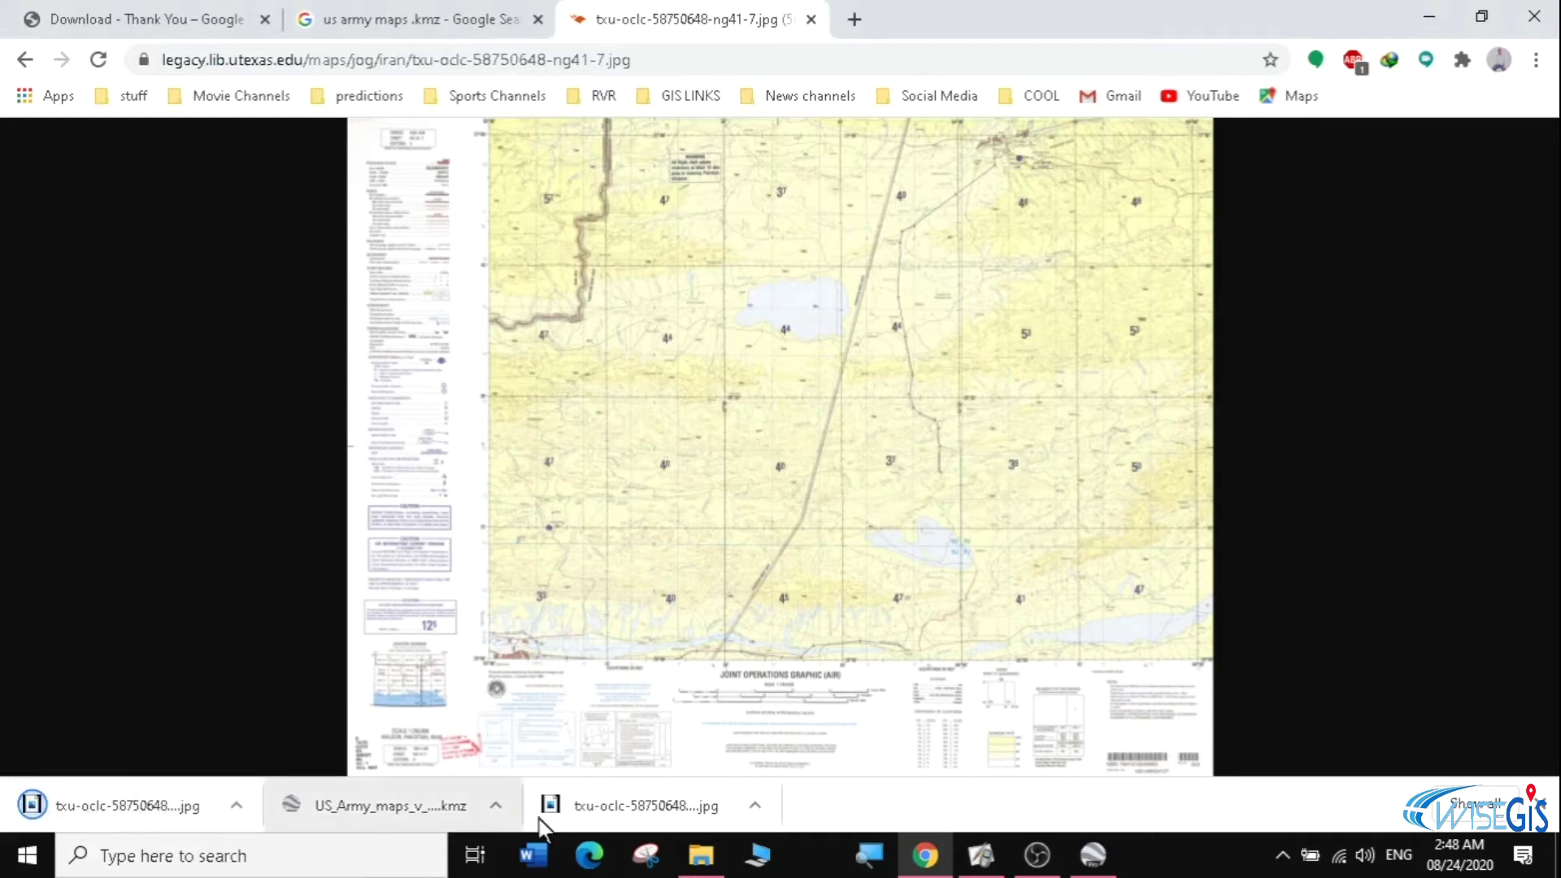
{"action": "left_click", "coordinate": [164, 802]}
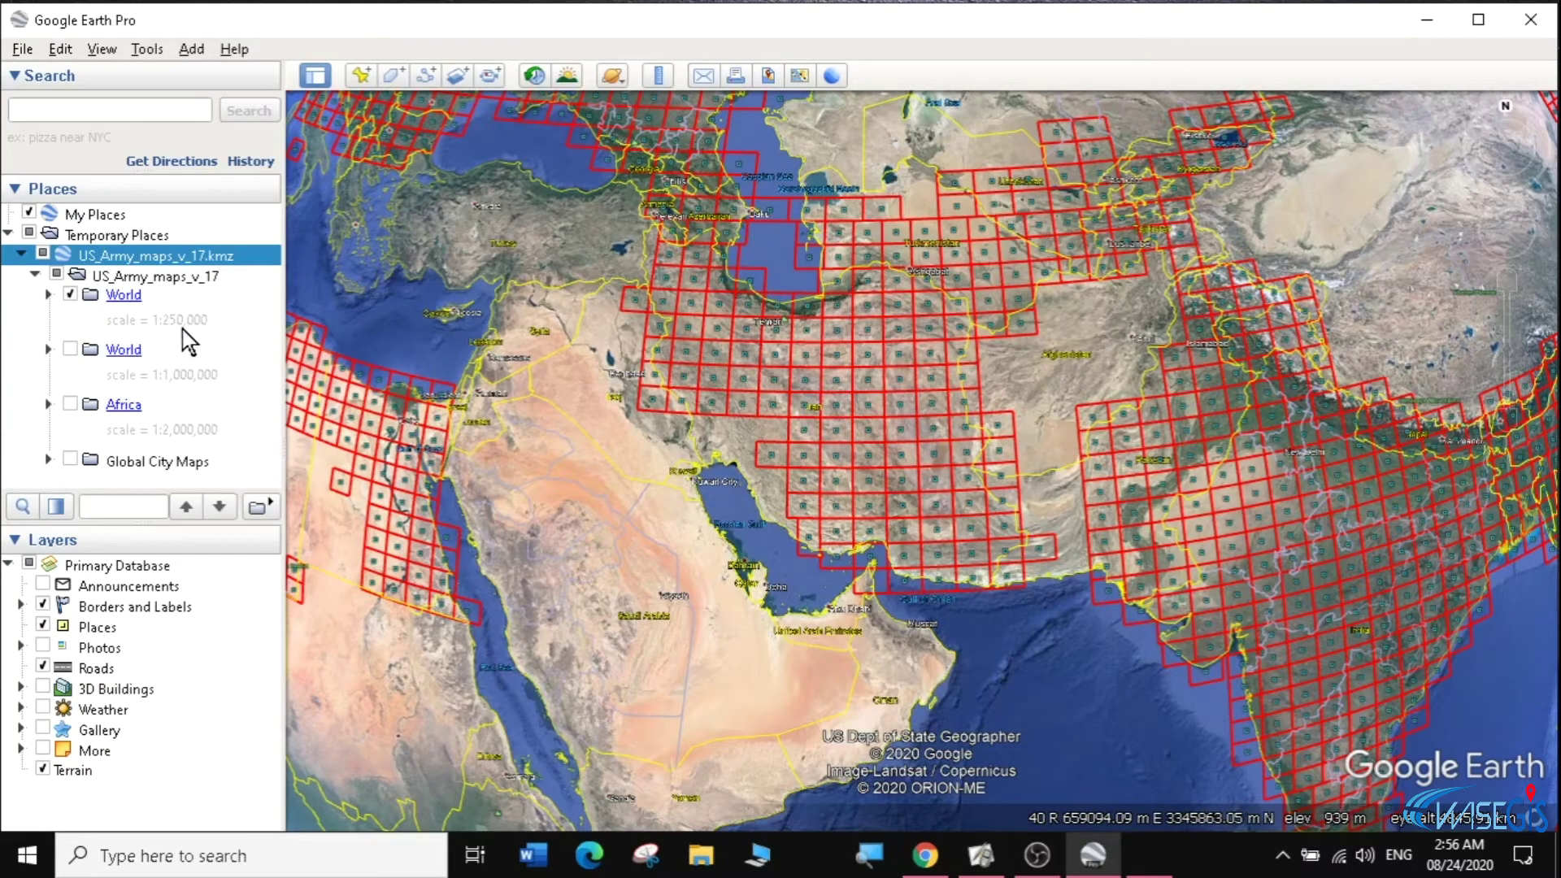
- Switch to Google Earth Pro, hide the 1:250,000 World folder and show the 1:1,000,000 World grids
{"action": "left_click", "coordinate": [71, 296]}
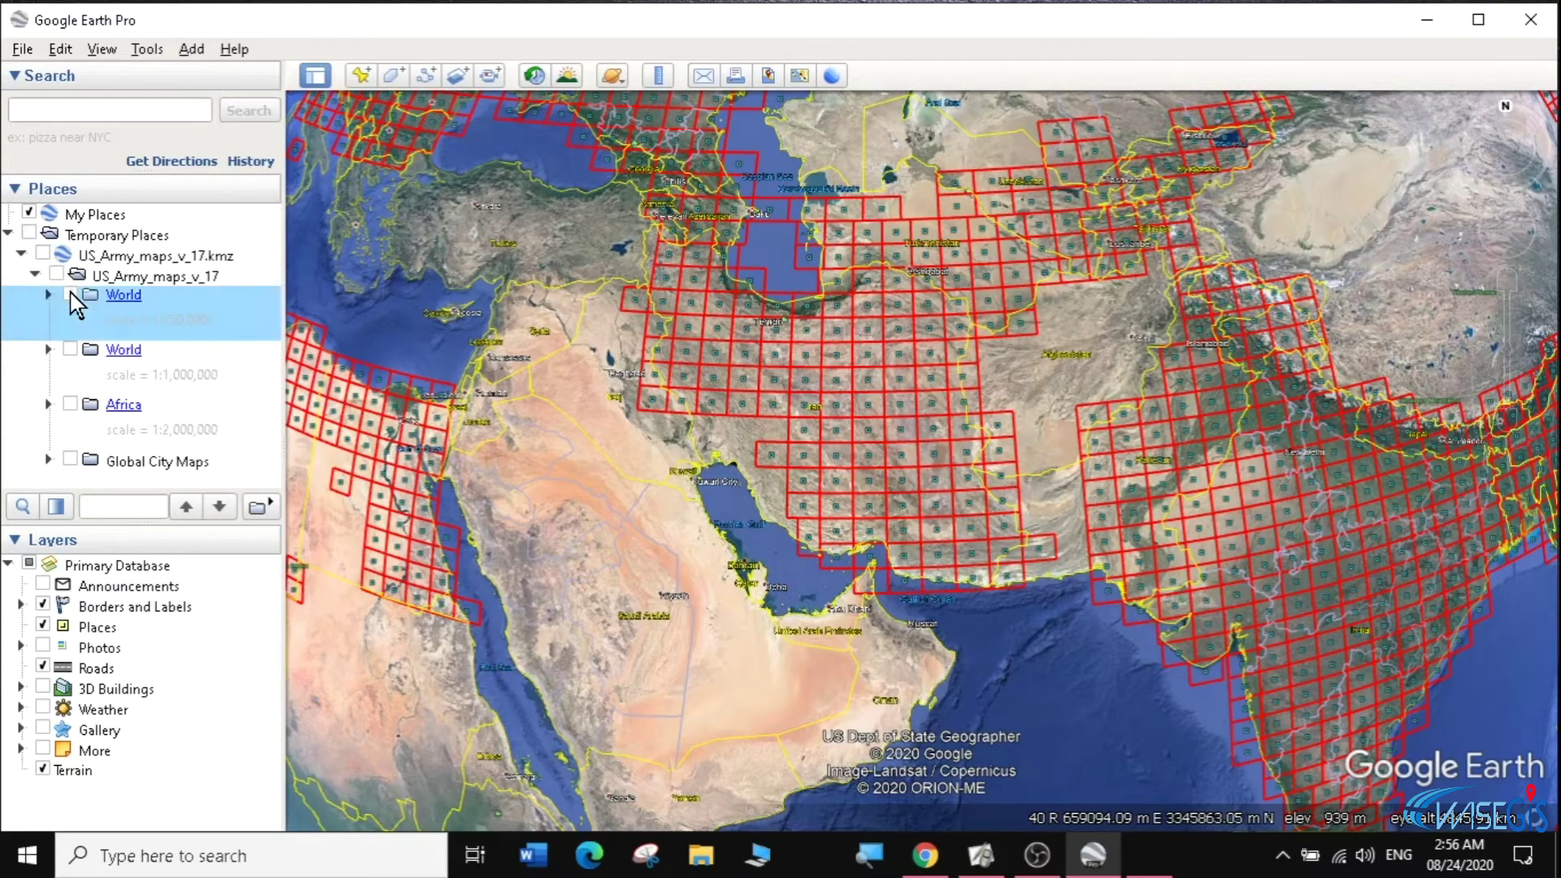
{"action": "left_click", "coordinate": [70, 348]}
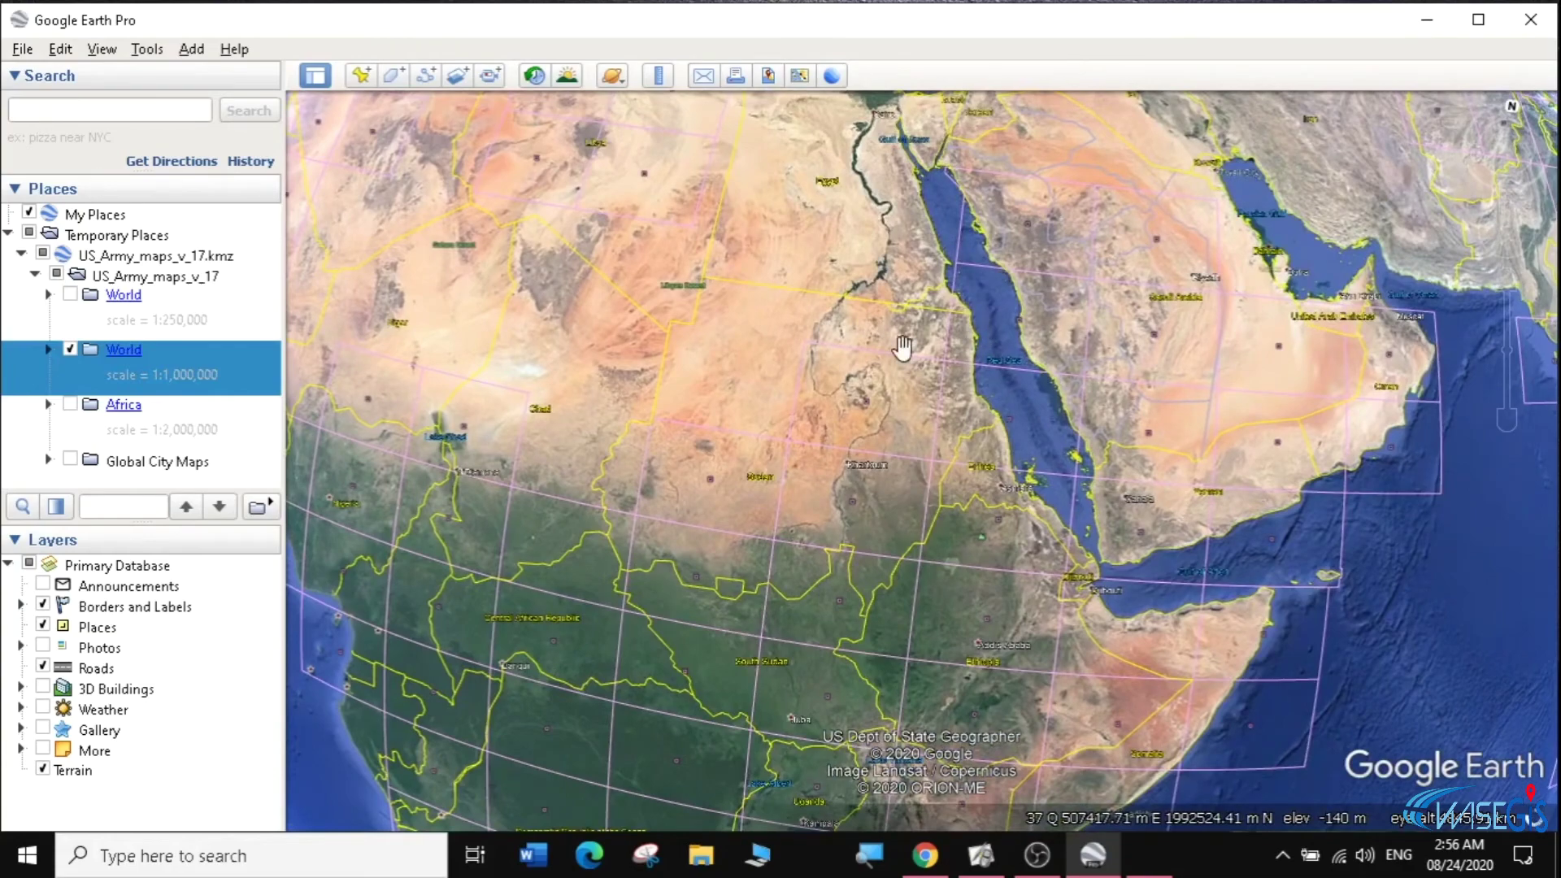
{"action": "left_click_drag", "start_coordinate": [902, 347], "coordinate": [672, 314]}
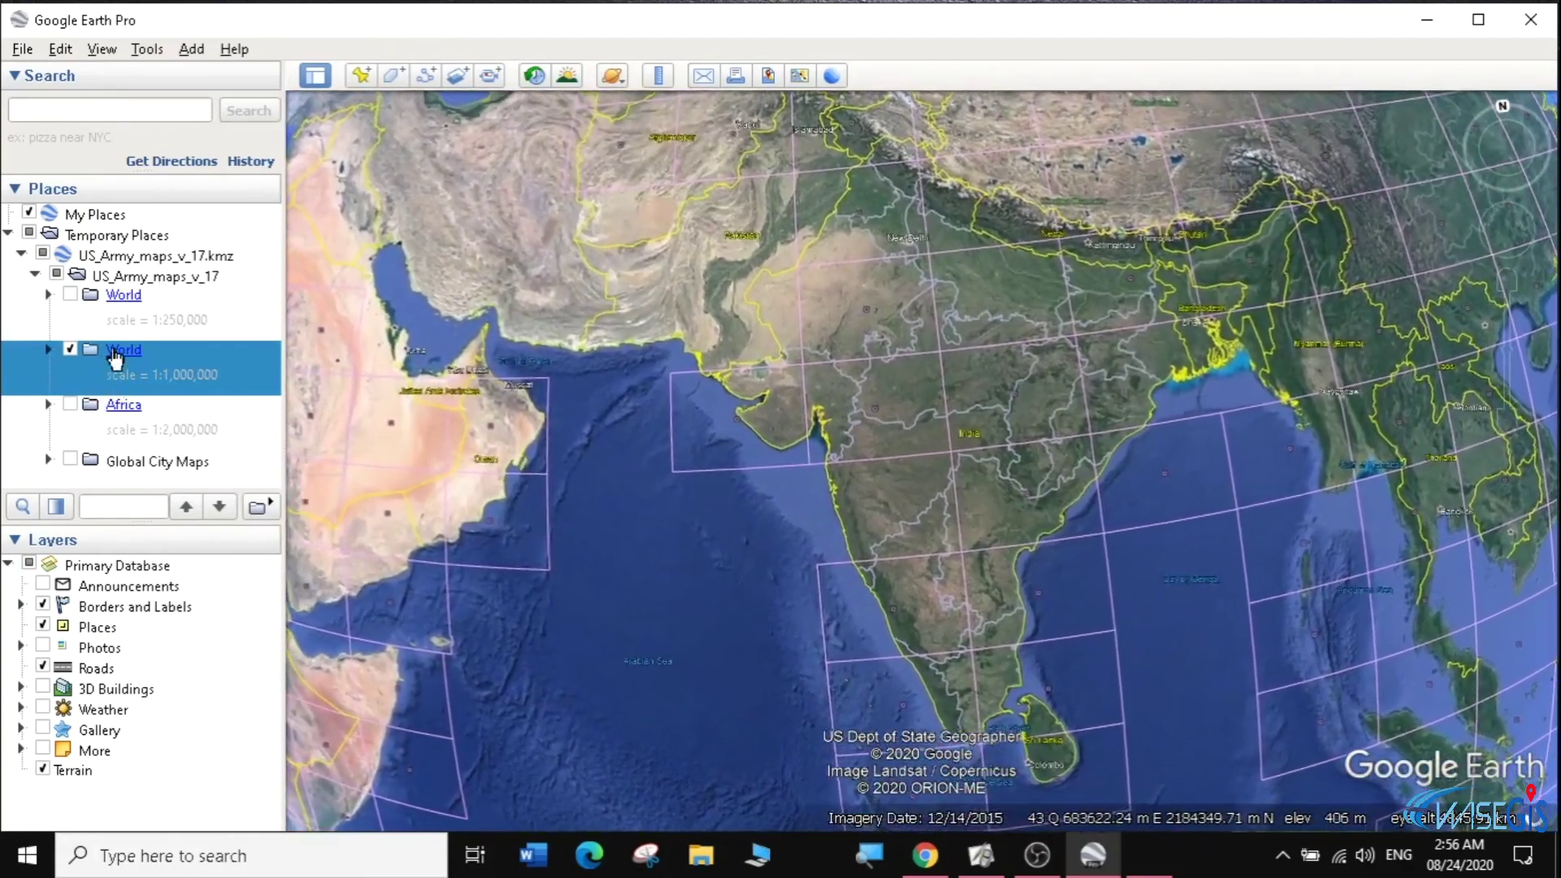
- Set the line style of the 1:1,000,000 World folder to yellow (#ffff00) with a width of 1.9
{"action": "right_click", "coordinate": [114, 350]}
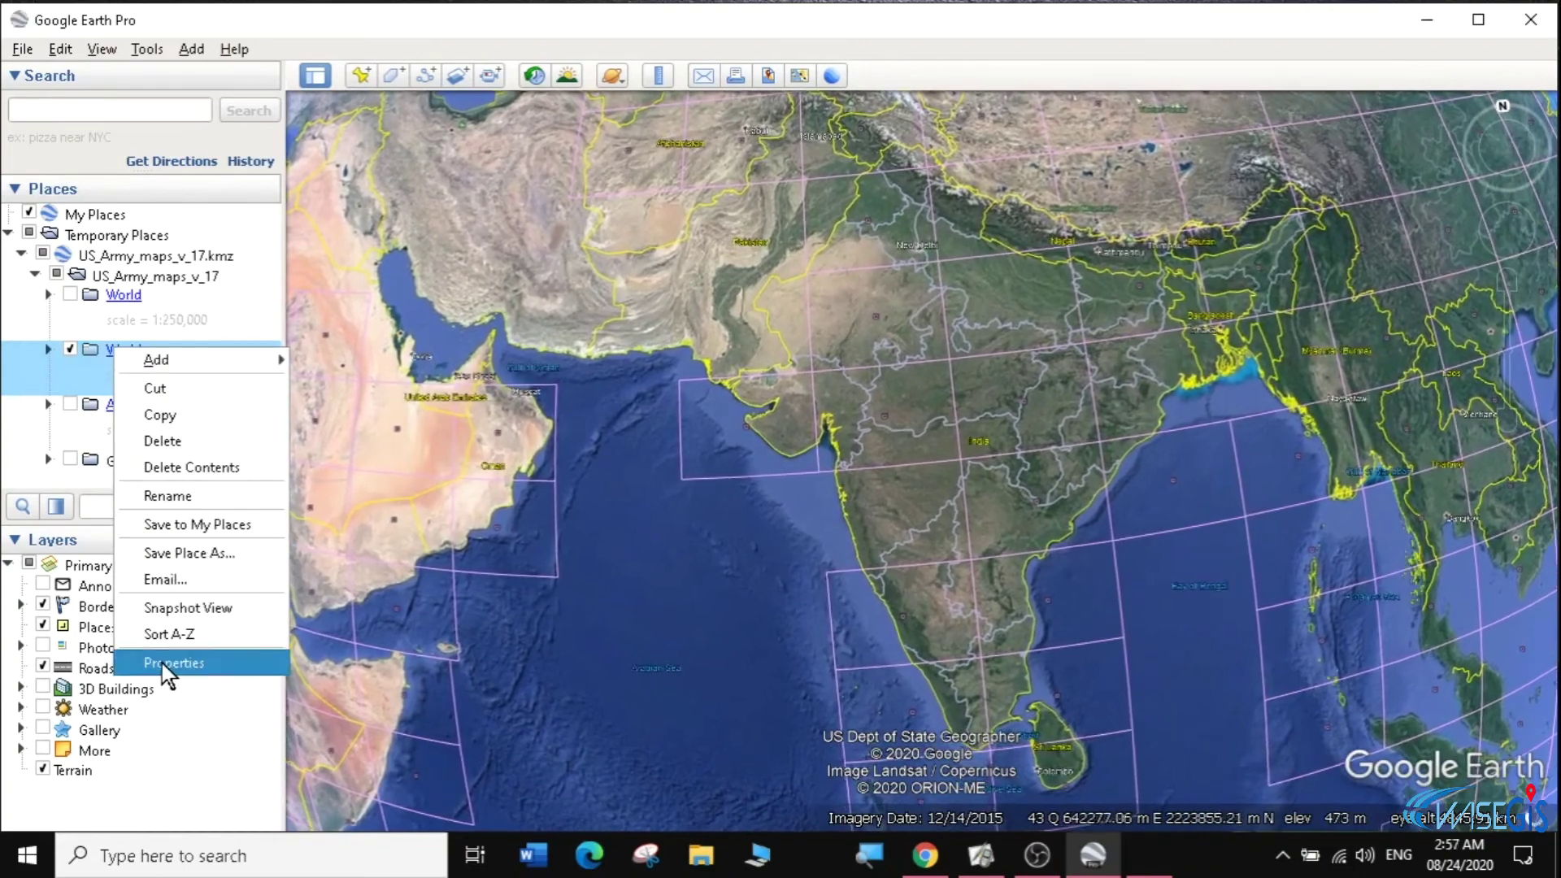
{"action": "left_click", "coordinate": [163, 664]}
{"action": "left_click", "coordinate": [346, 283]}
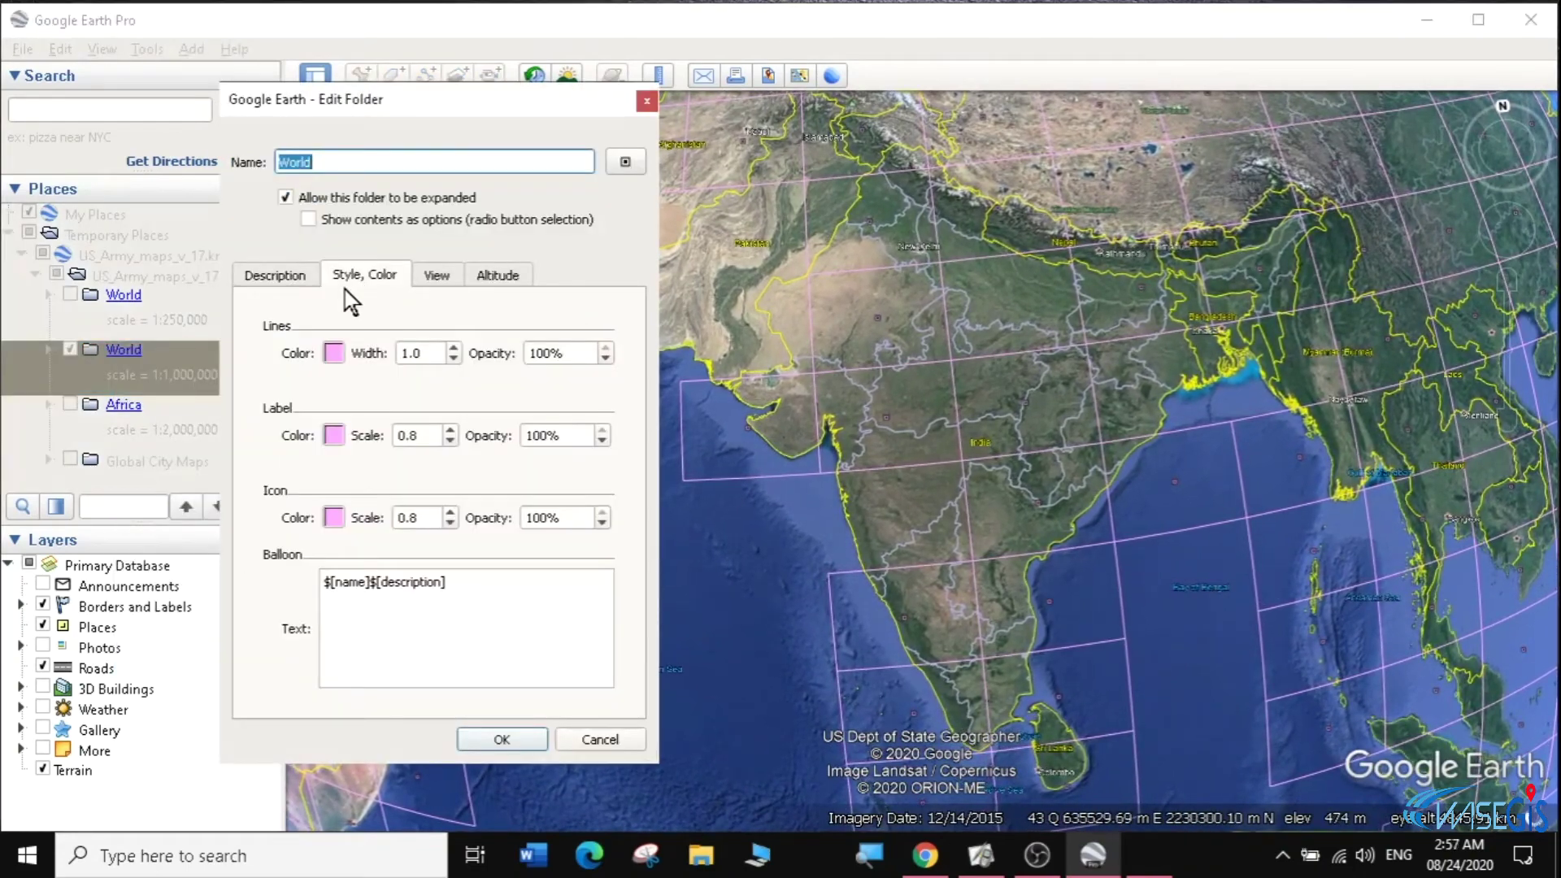
{"action": "left_click", "coordinate": [334, 352]}
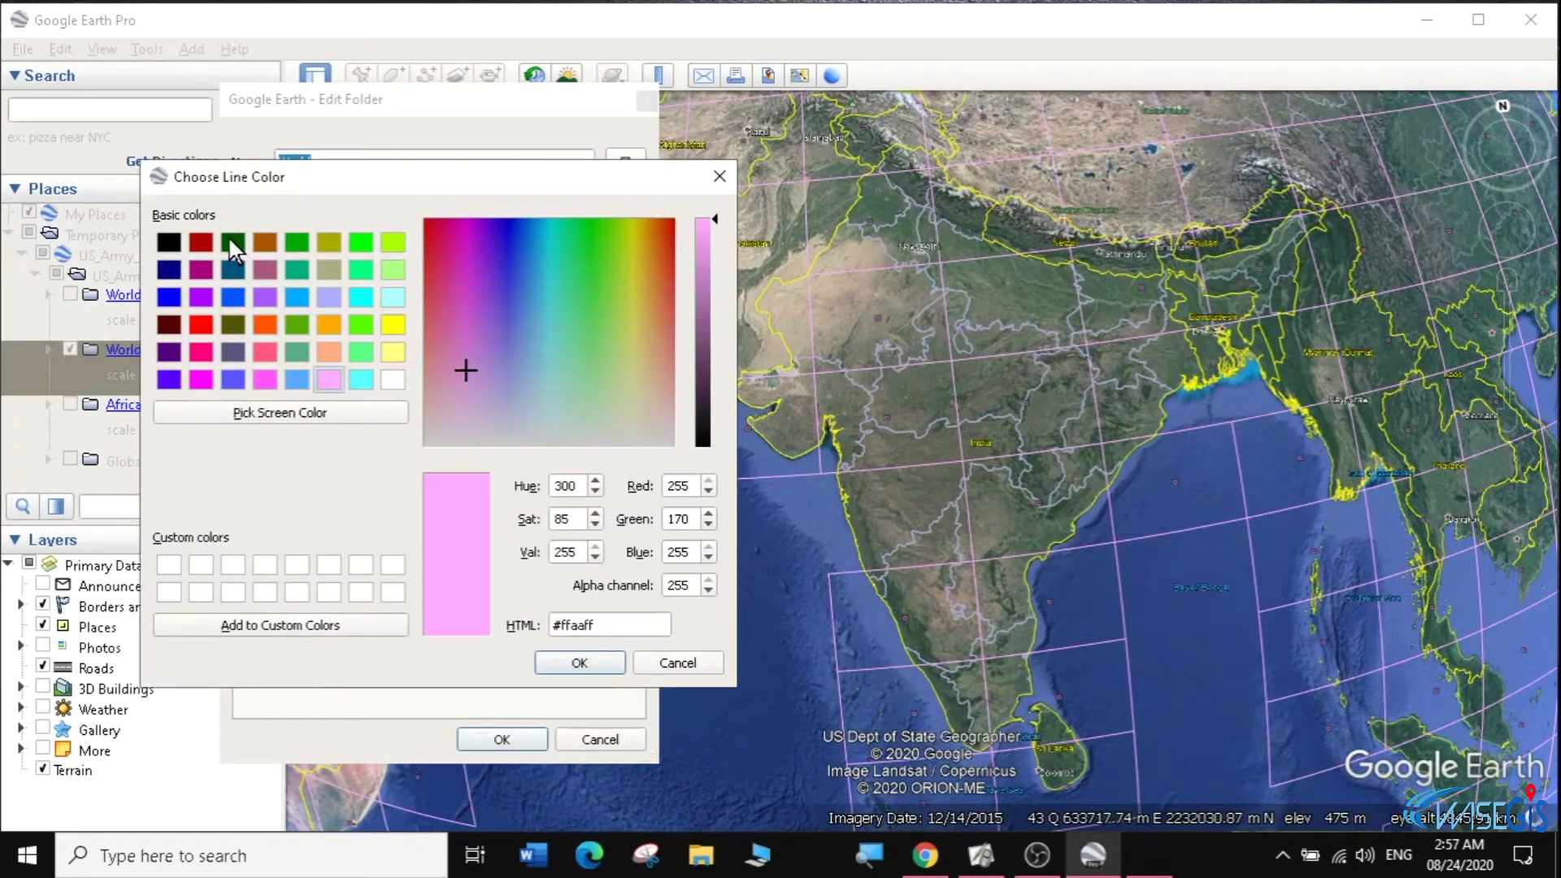
{"action": "left_click", "coordinate": [384, 325]}
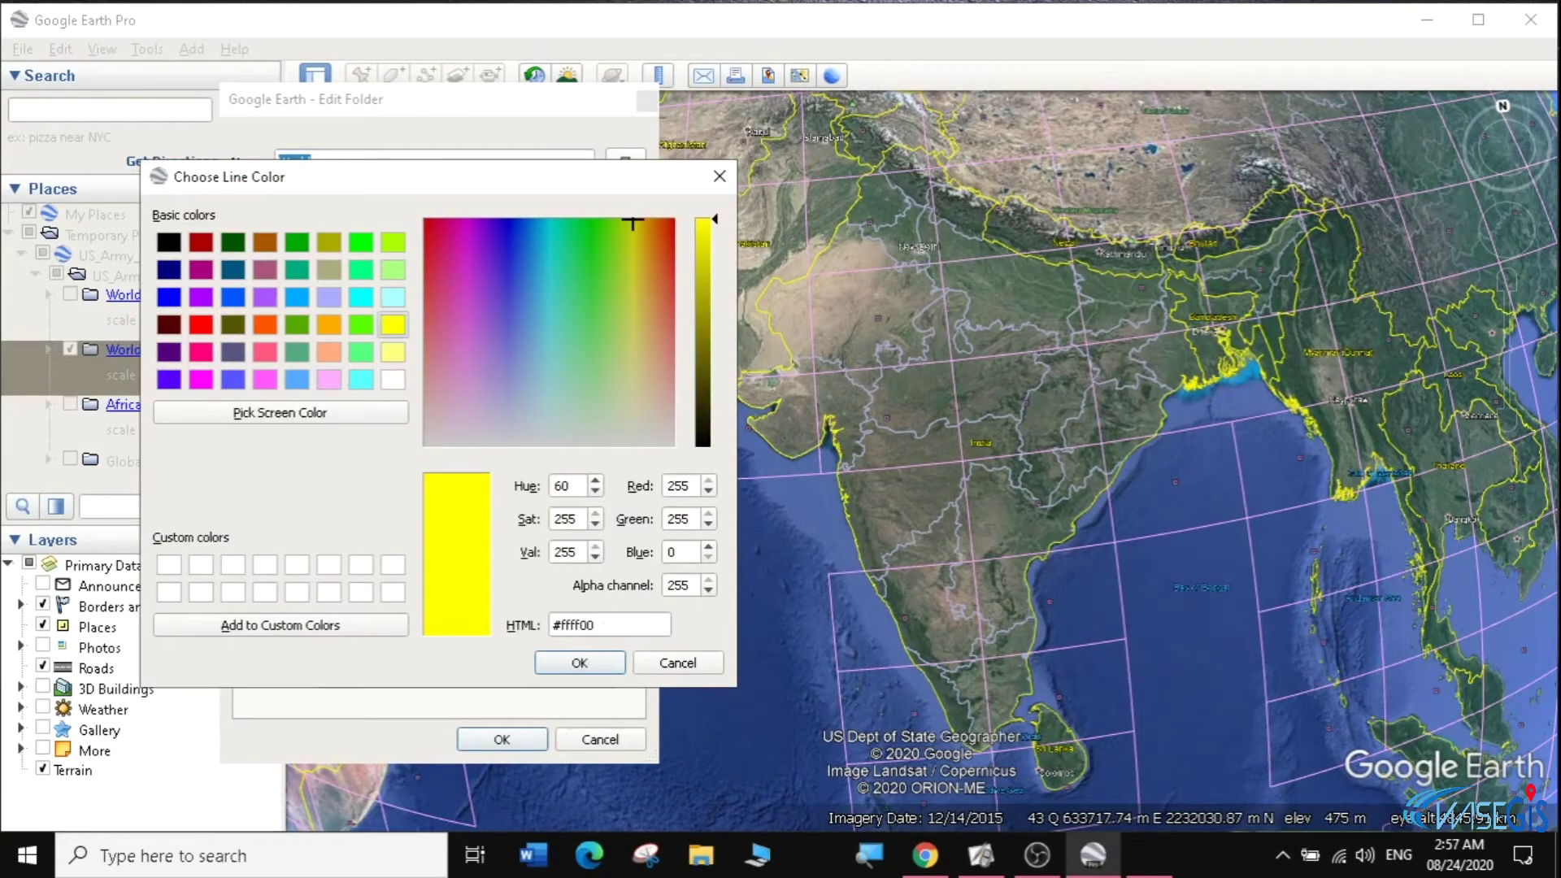
{"action": "left_click", "coordinate": [586, 665]}
{"action": "left_click", "coordinate": [453, 347]}
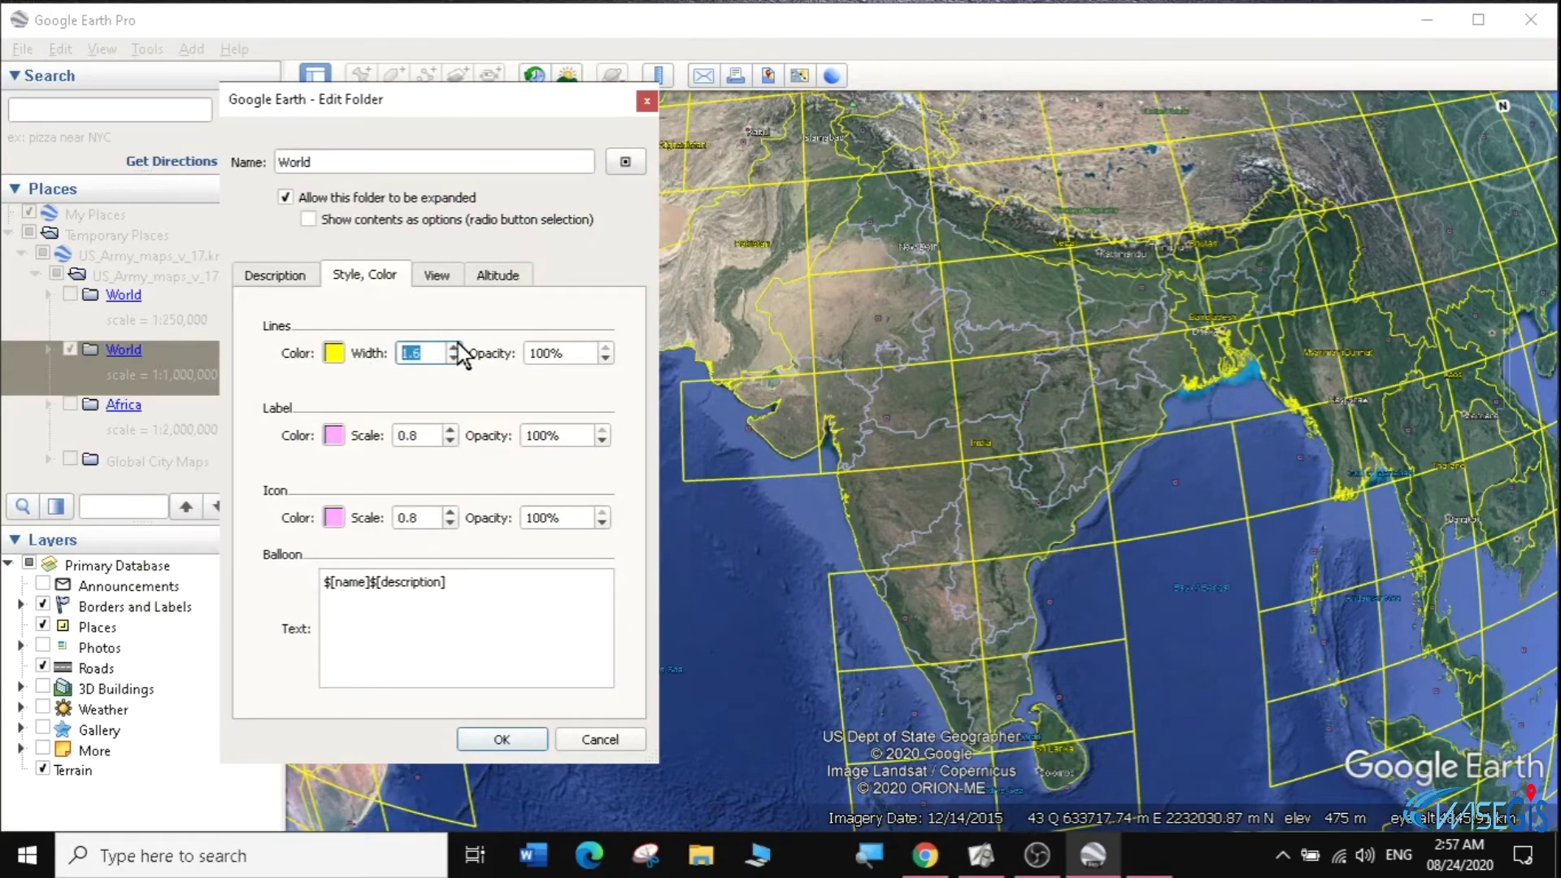
{"action": "left_click", "coordinate": [452, 347]}
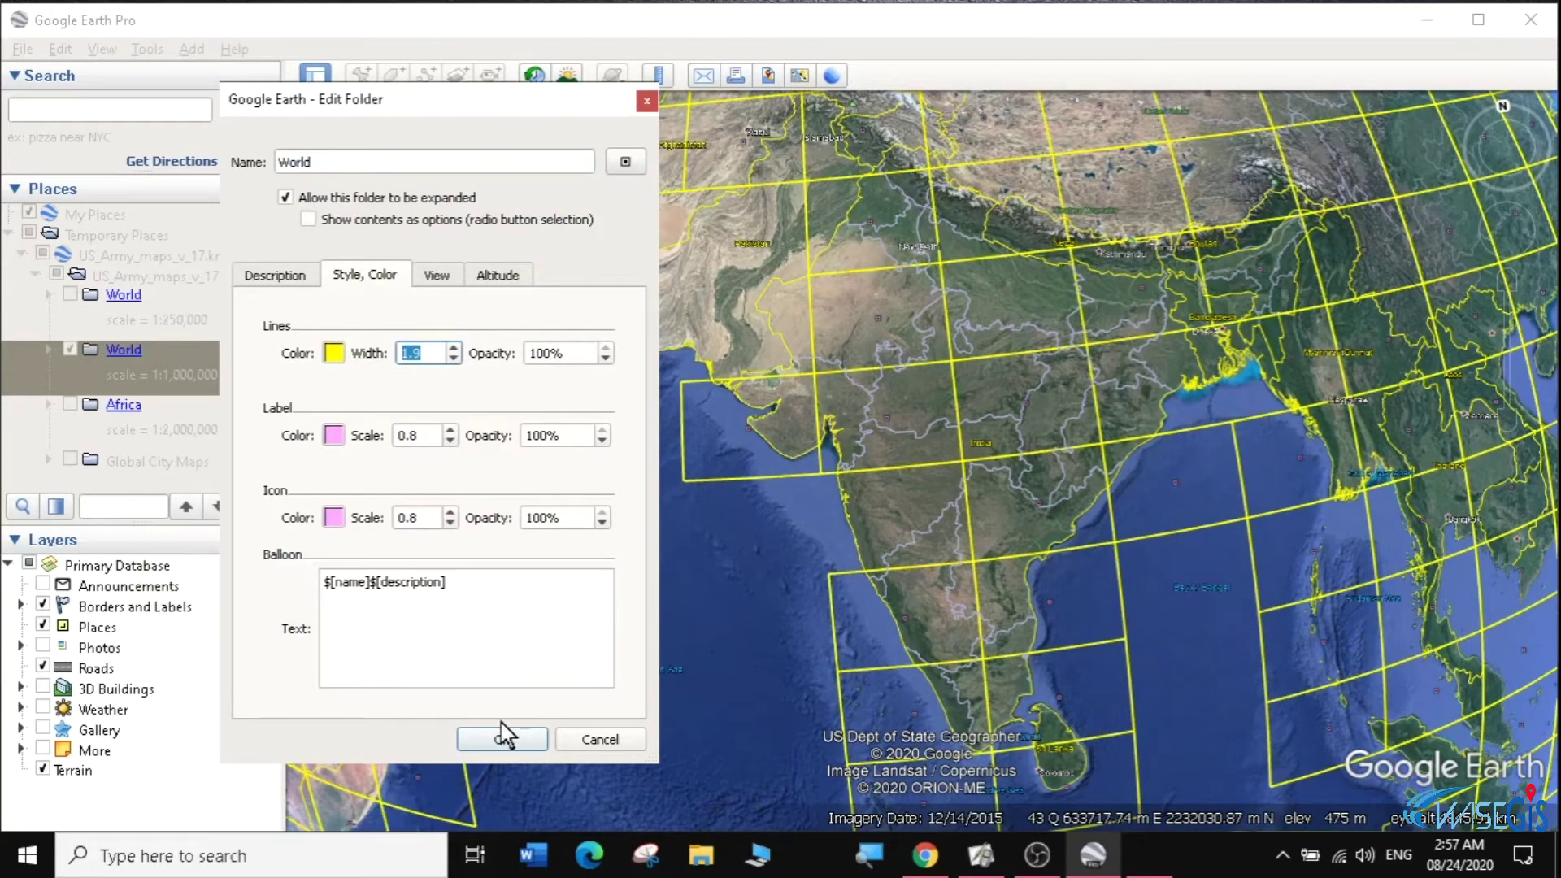
{"action": "left_click", "coordinate": [502, 738]}
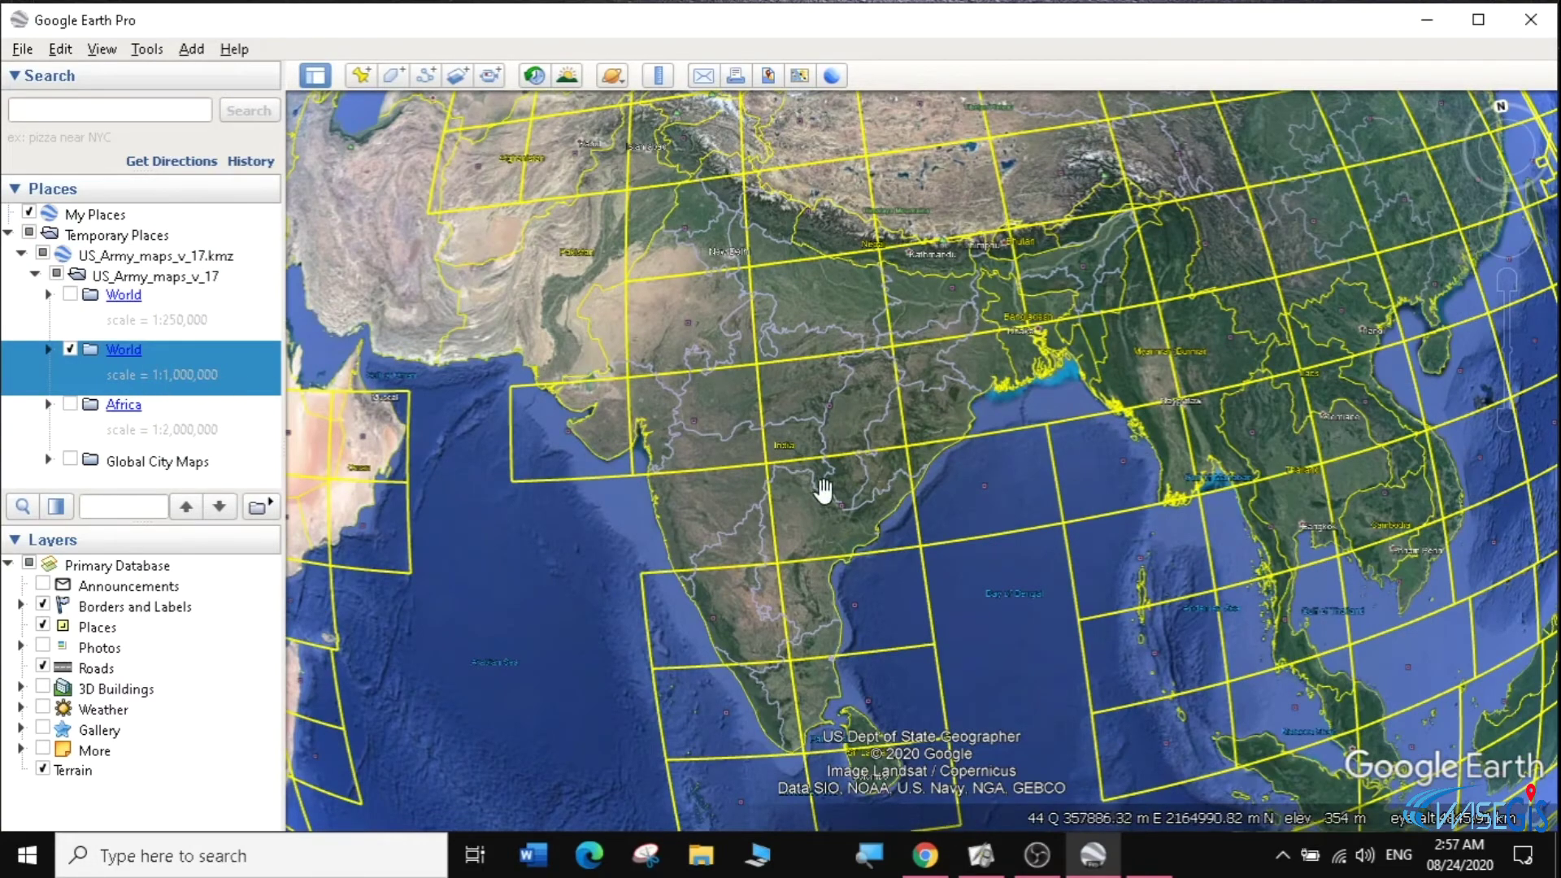
- Locate the NF 44 sheet over central India and copy its "US Army map Nagpur" link
{"action": "scroll", "coordinate": [863, 504], "scroll_direction": "up", "scroll_amount": 4}
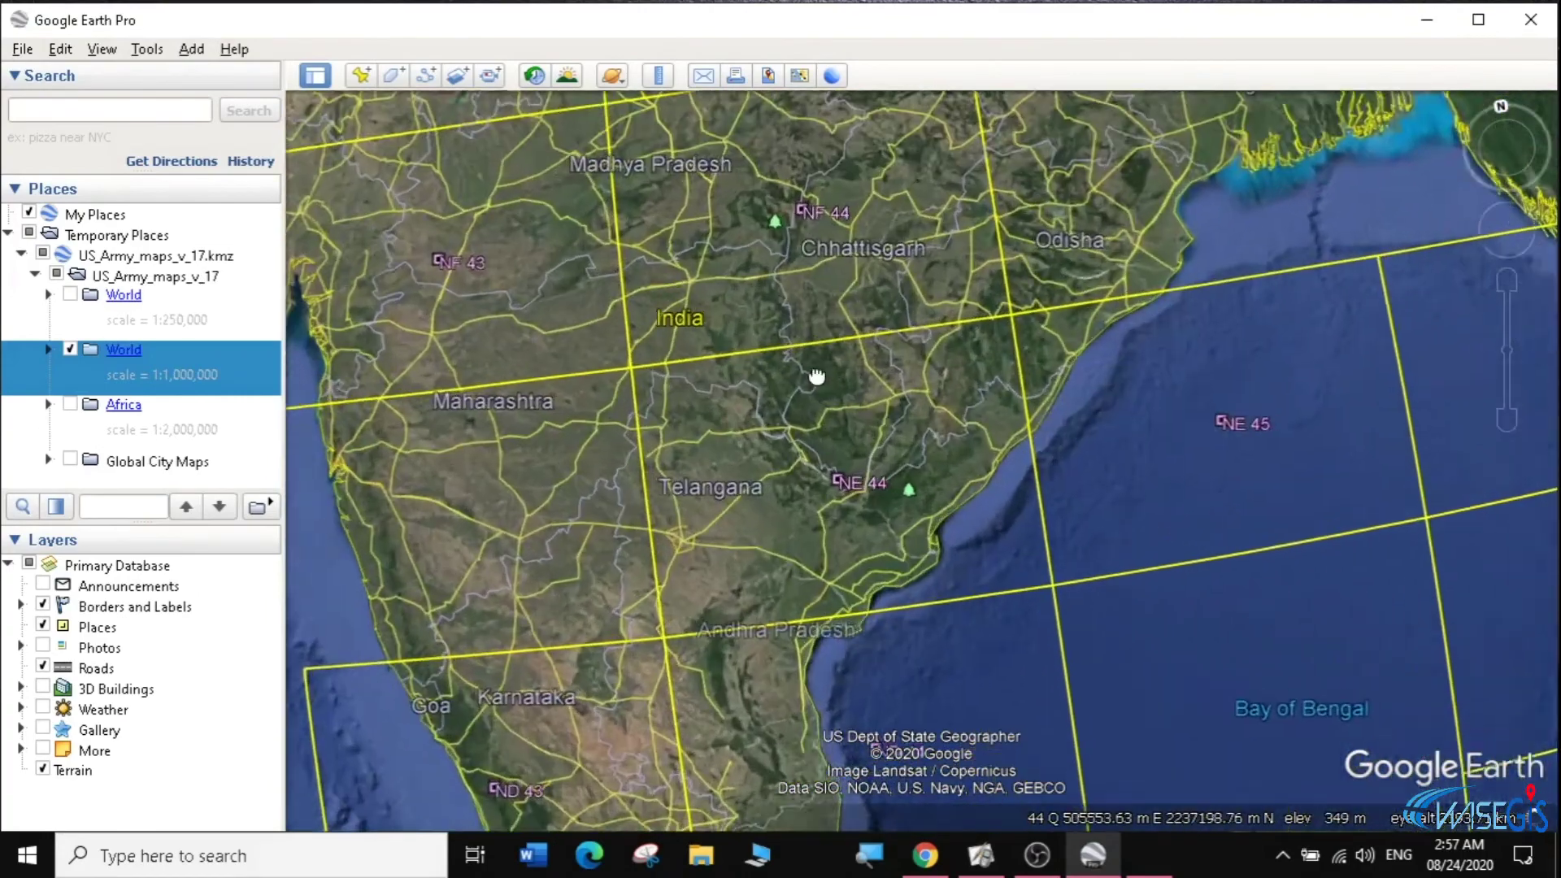
{"action": "left_click_drag", "start_coordinate": [816, 376], "coordinate": [815, 523]}
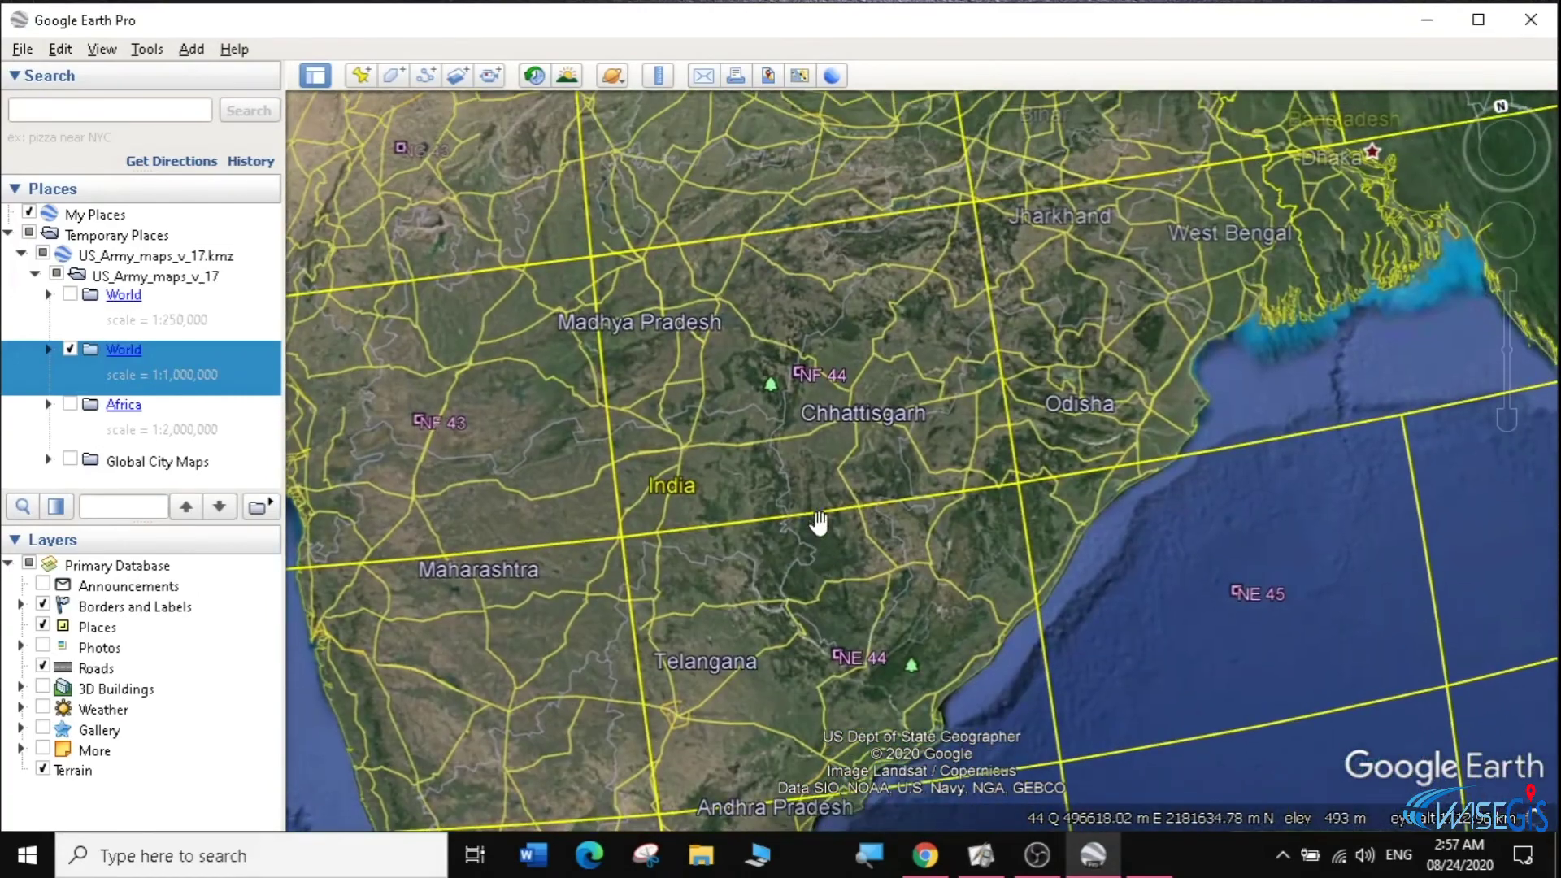
{"action": "scroll", "coordinate": [870, 372], "scroll_direction": "up", "scroll_amount": 3}
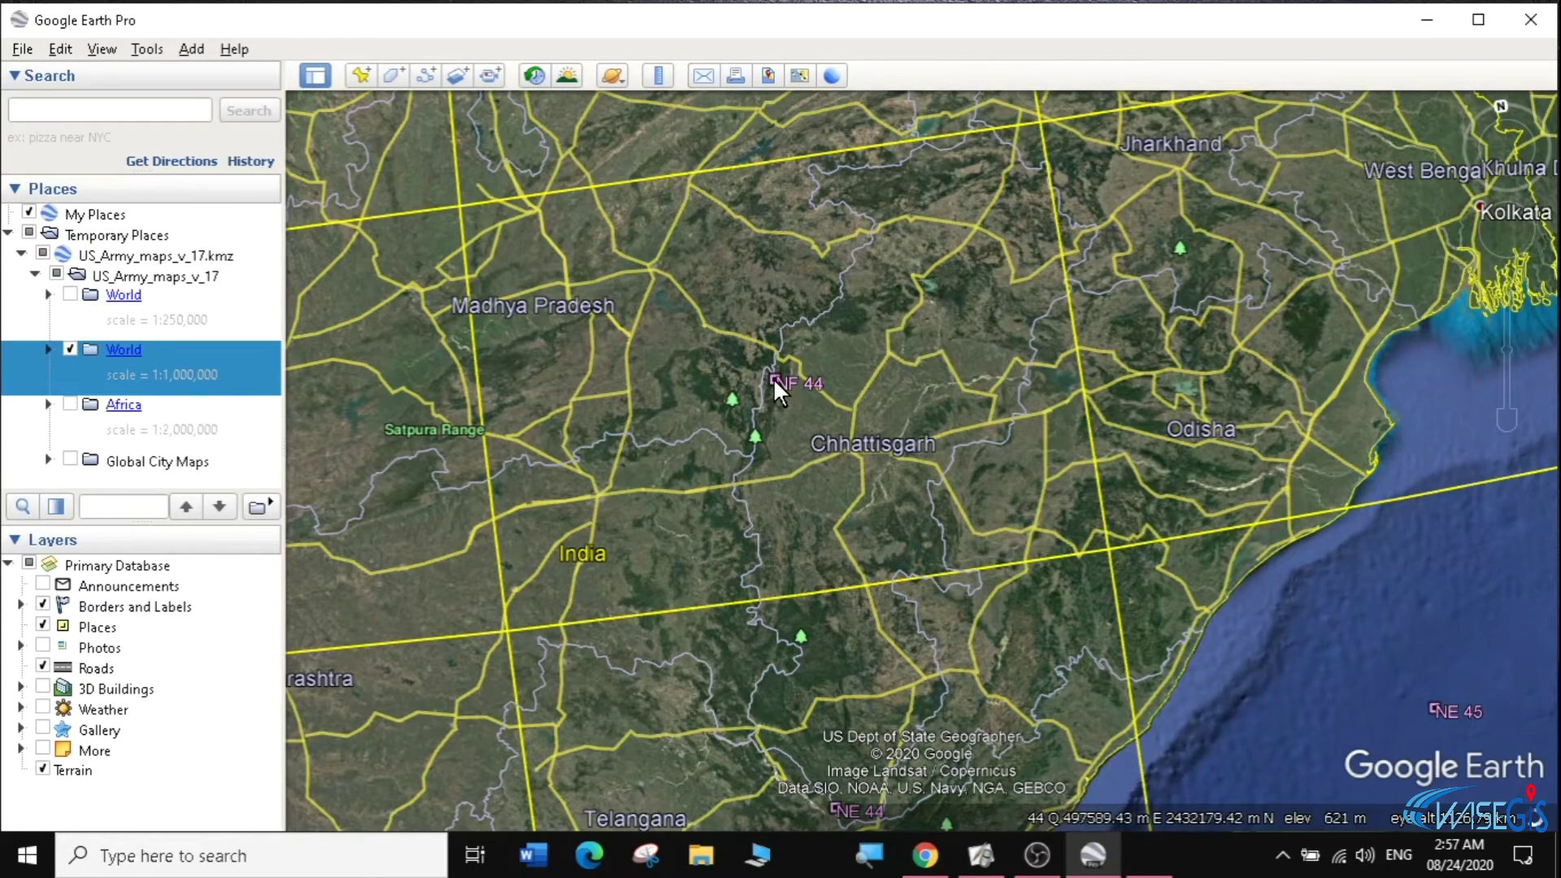
{"action": "left_click", "coordinate": [773, 375]}
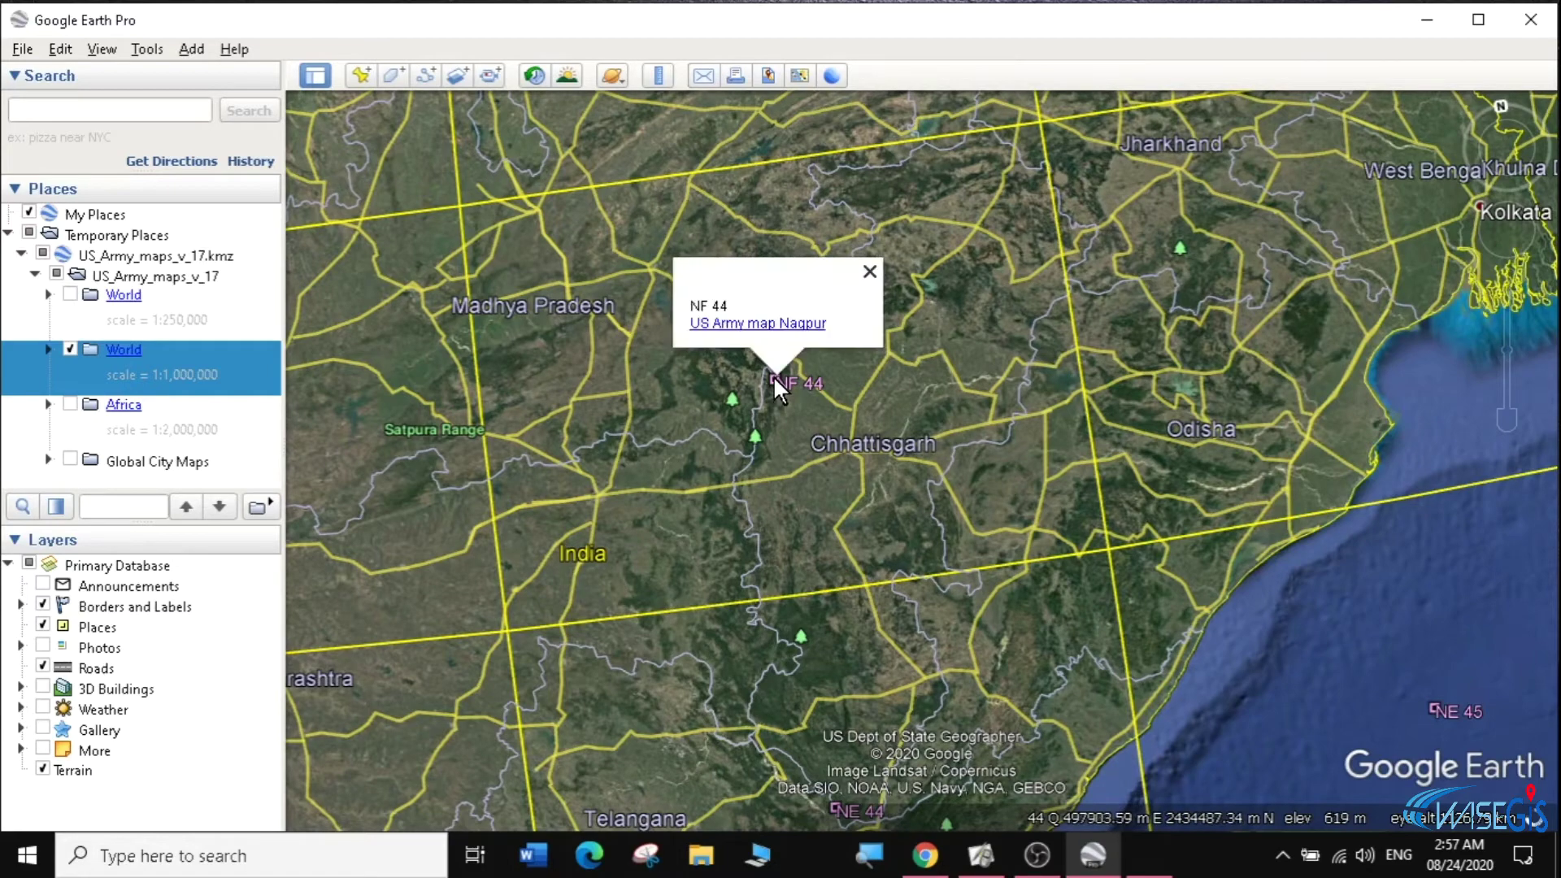
{"action": "right_click", "coordinate": [757, 324]}
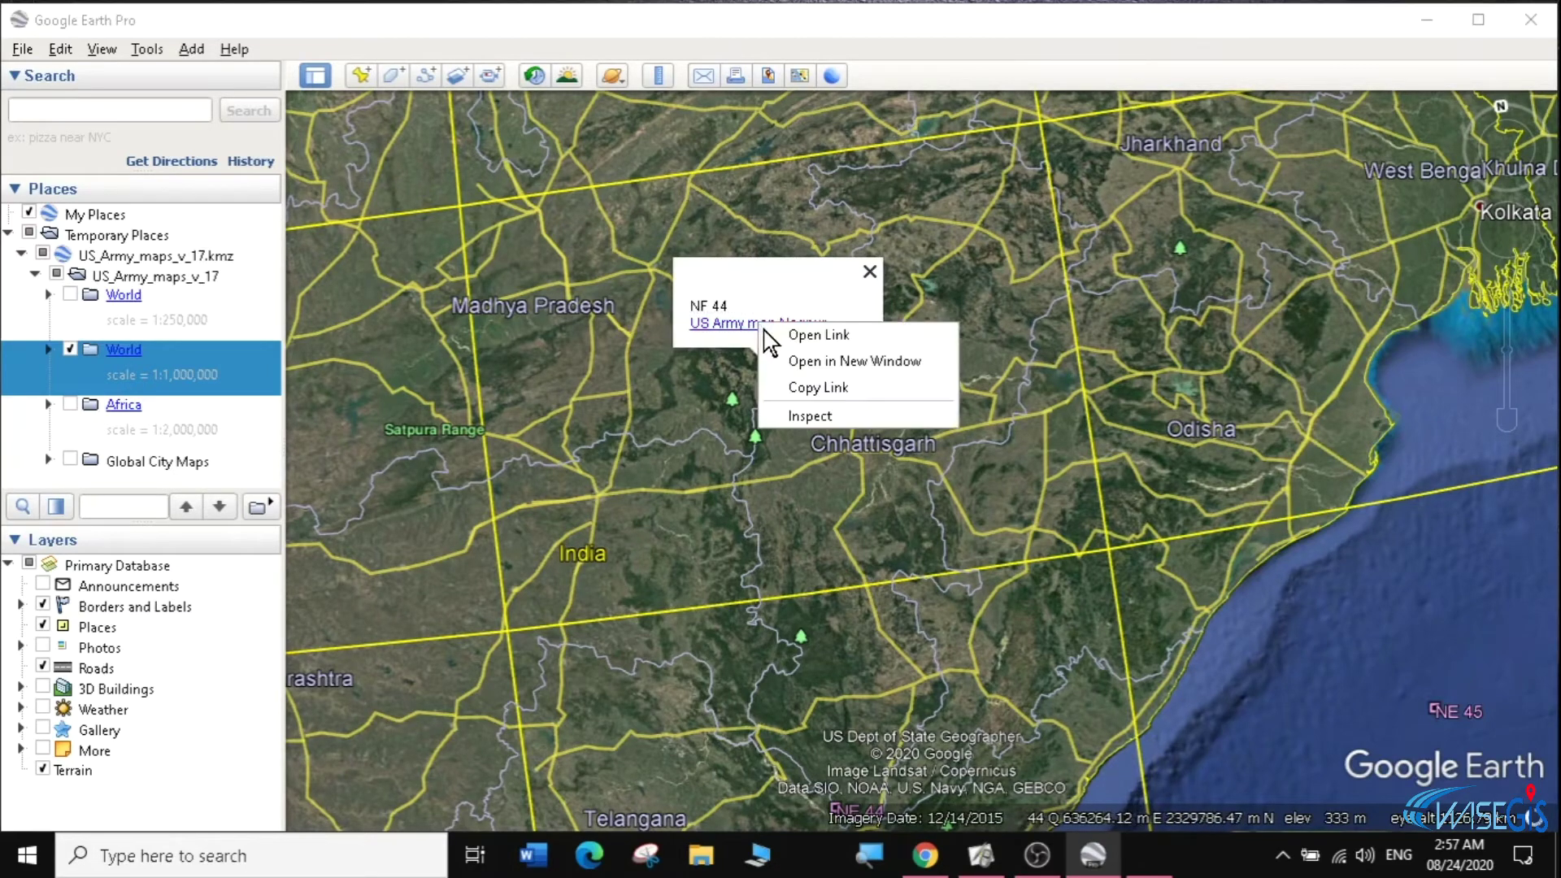
{"action": "left_click", "coordinate": [823, 391]}
- Switch to Chrome and open the copied NF 44 Nagpur map link in a new tab
{"action": "left_click", "coordinate": [926, 860]}
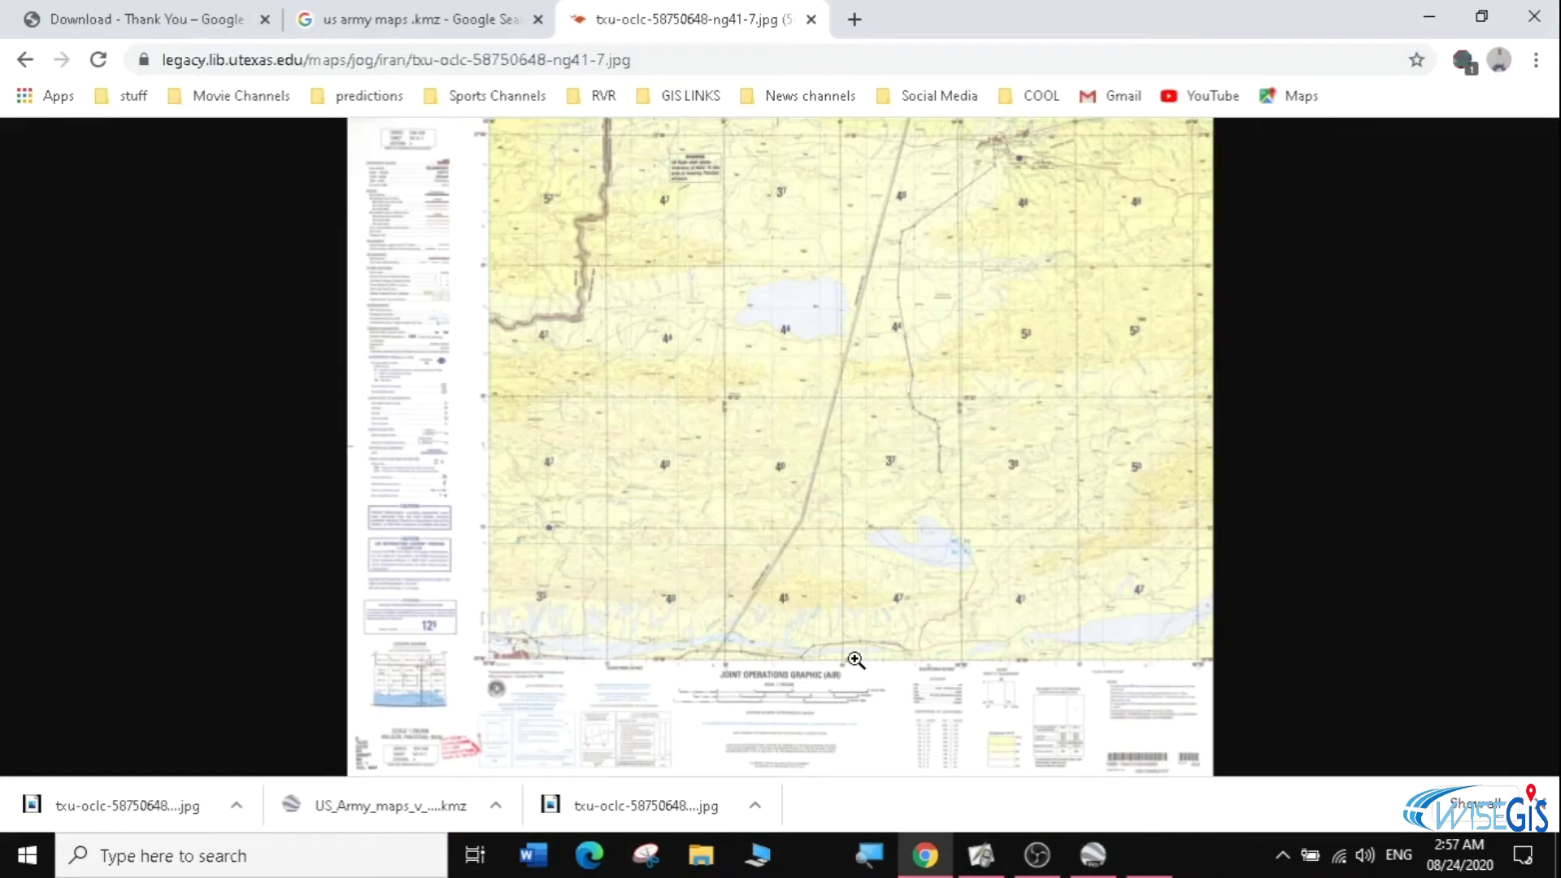
{"action": "left_click", "coordinate": [854, 19]}
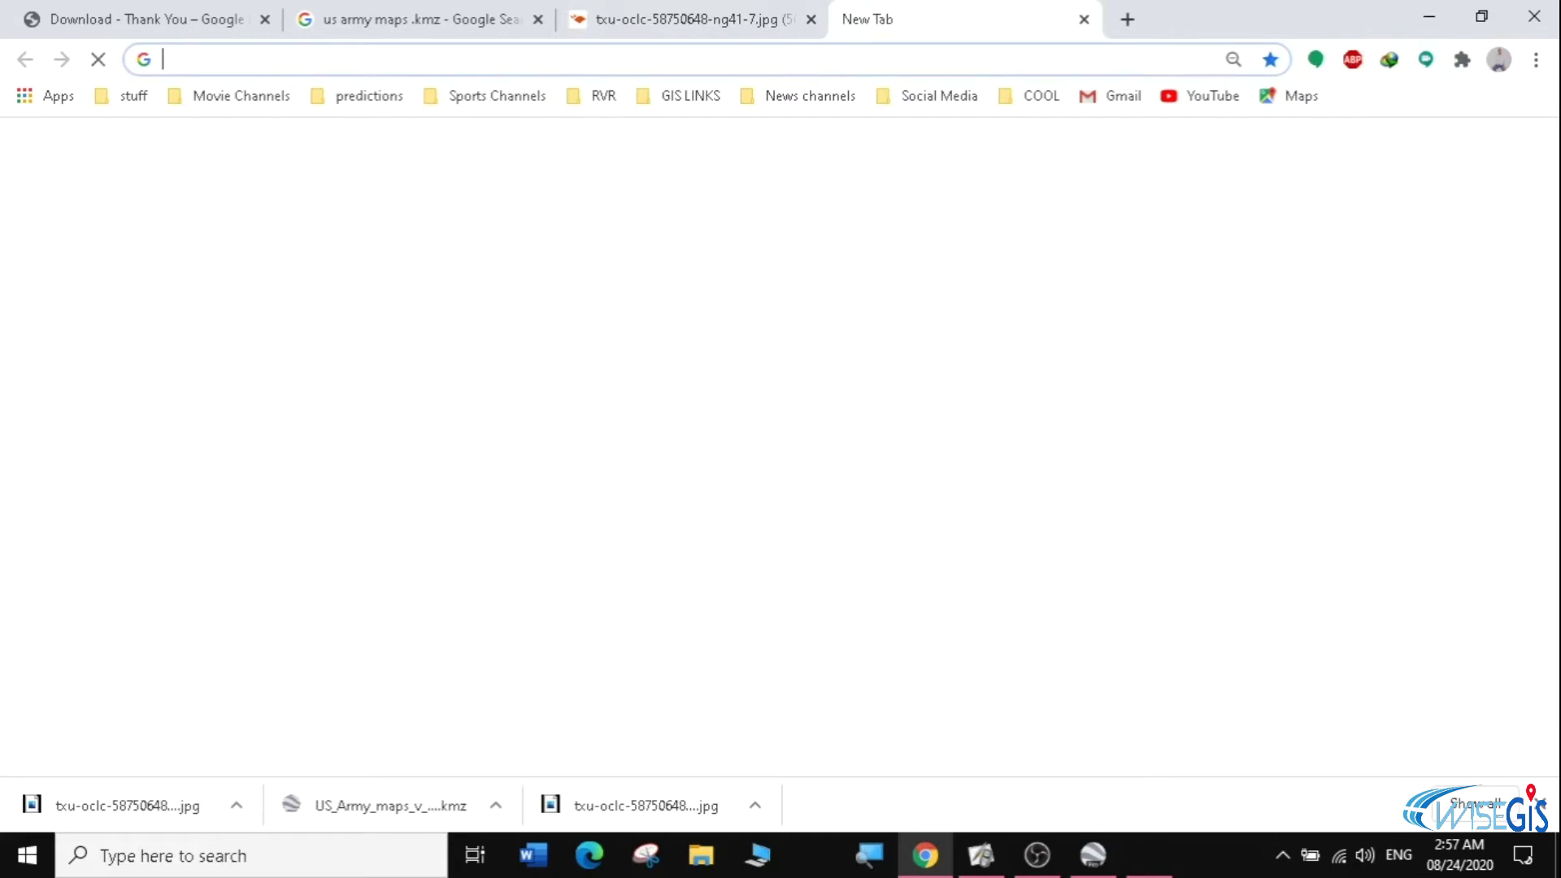
{"action": "right_click", "coordinate": [339, 58]}
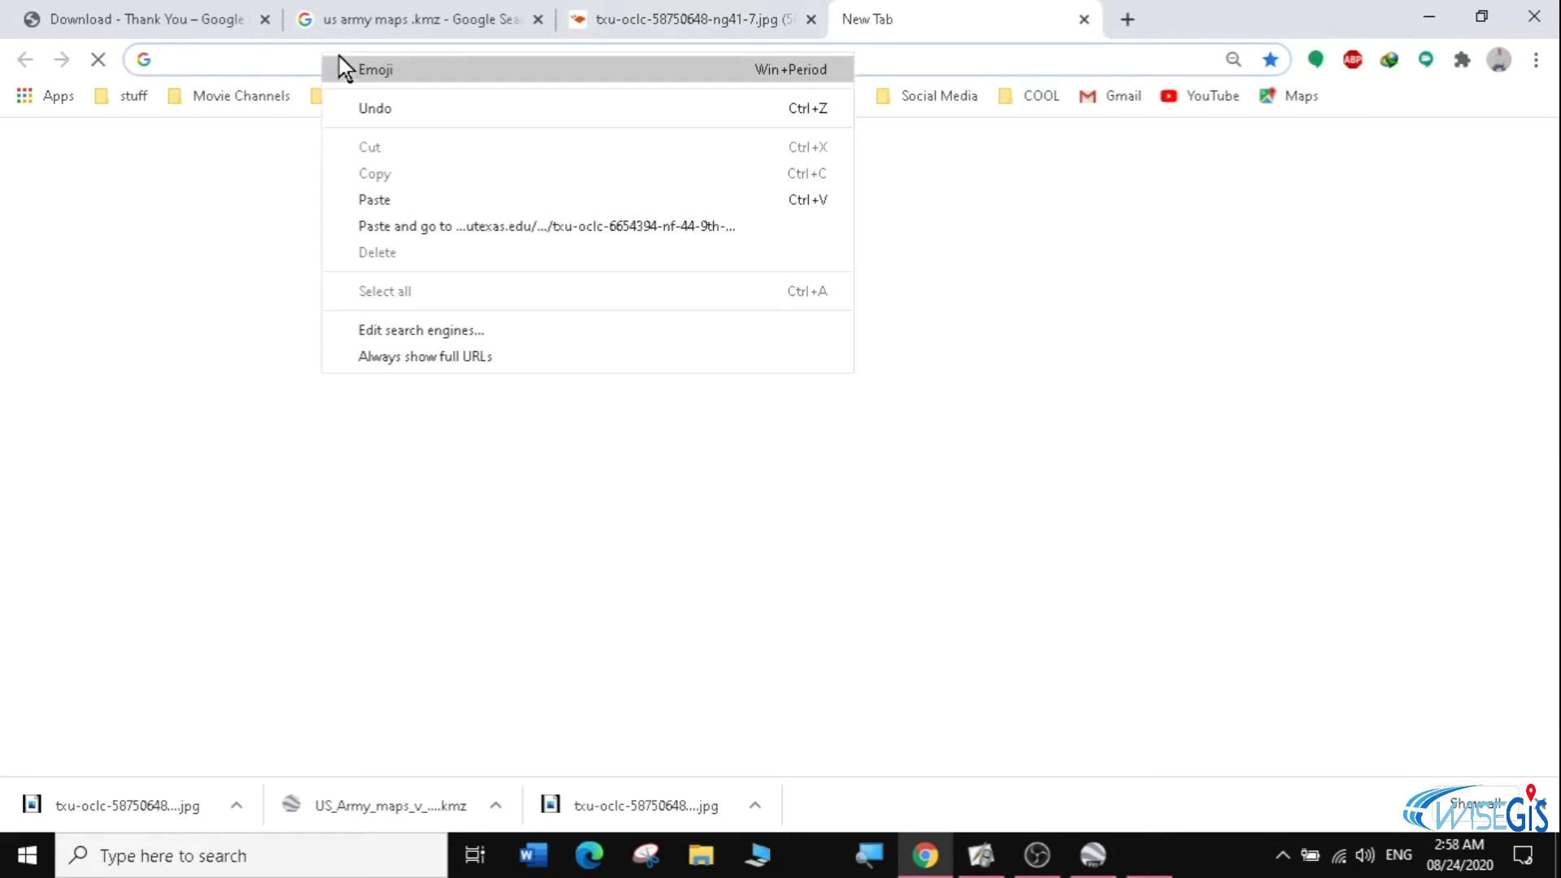
{"action": "left_click", "coordinate": [490, 226]}
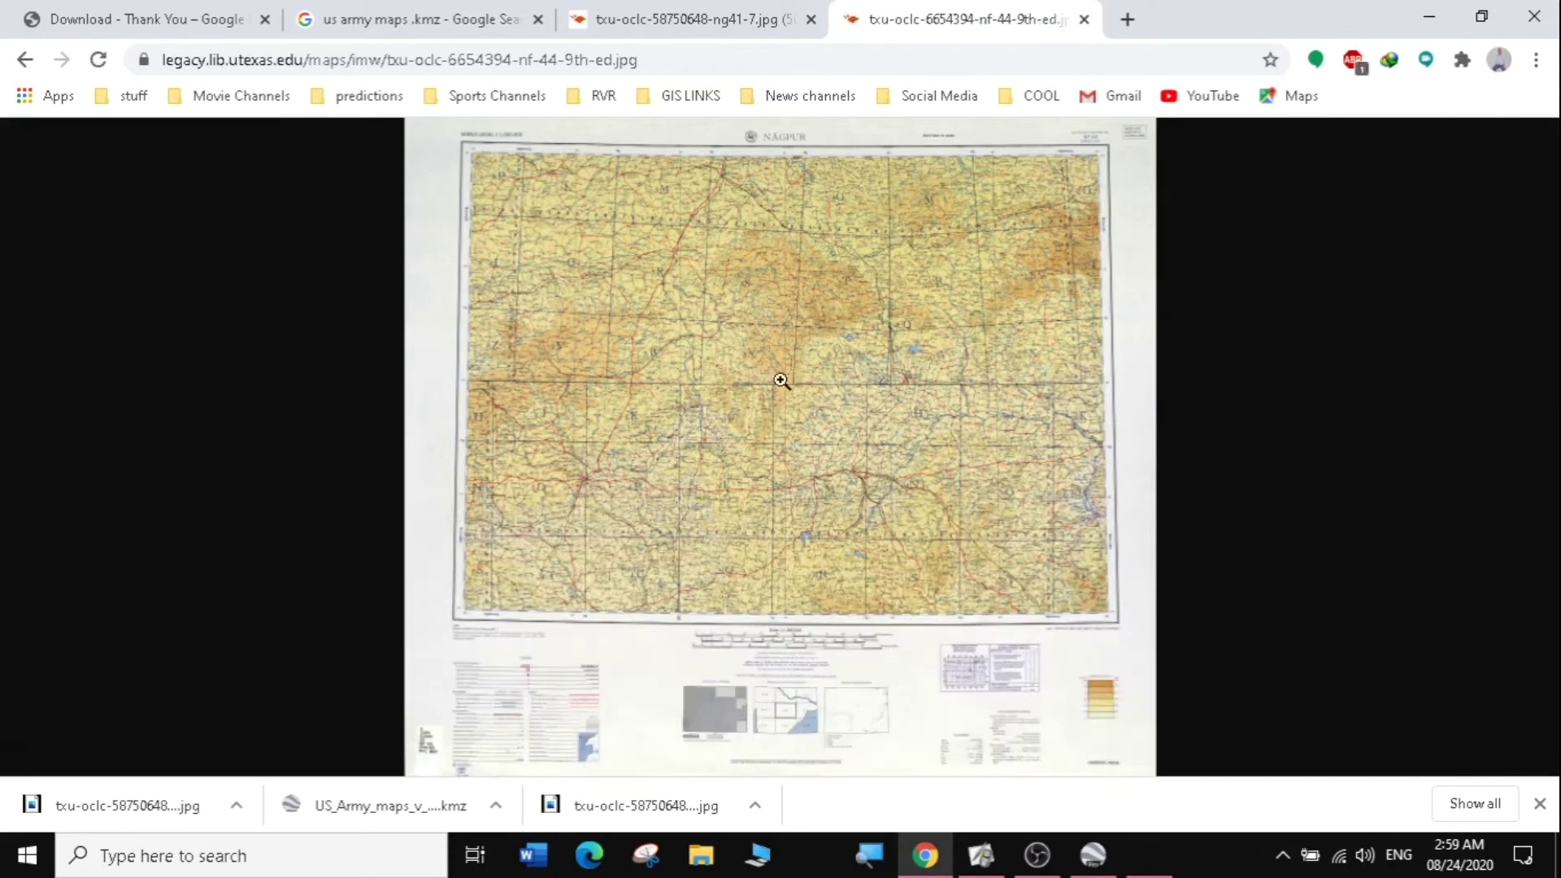
- Examine the Nagpur sheet at full size, covering its scale, projection notes, adjoining sheets index and title, and return to the fitted view
{"action": "left_click", "coordinate": [722, 679]}
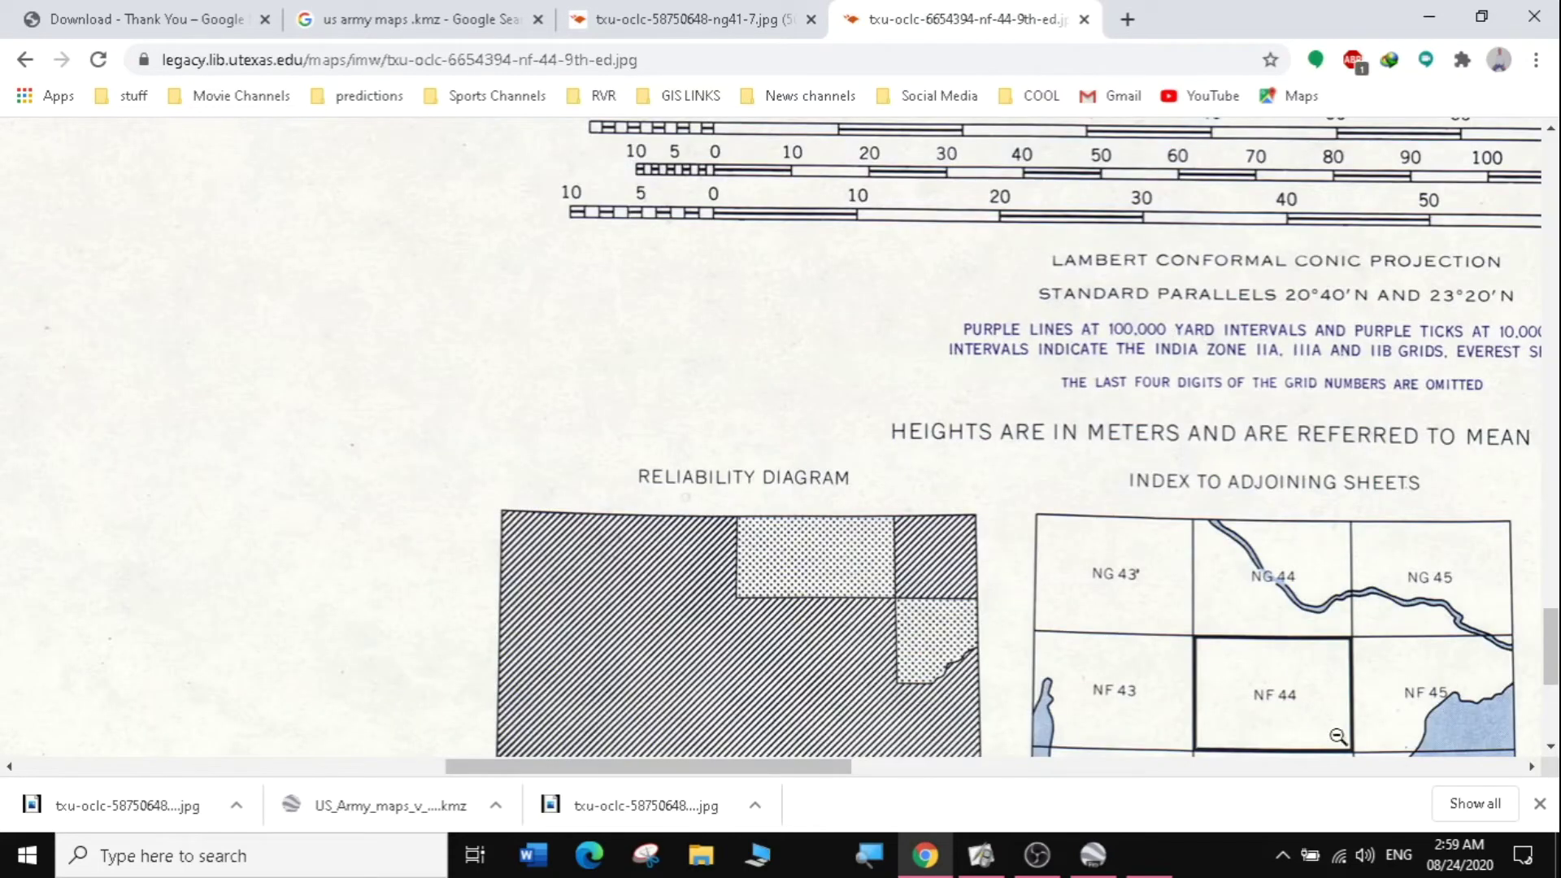
{"action": "left_click_drag", "start_coordinate": [753, 768], "coordinate": [1049, 821]}
{"action": "left_click_drag", "start_coordinate": [1550, 646], "coordinate": [1523, 174]}
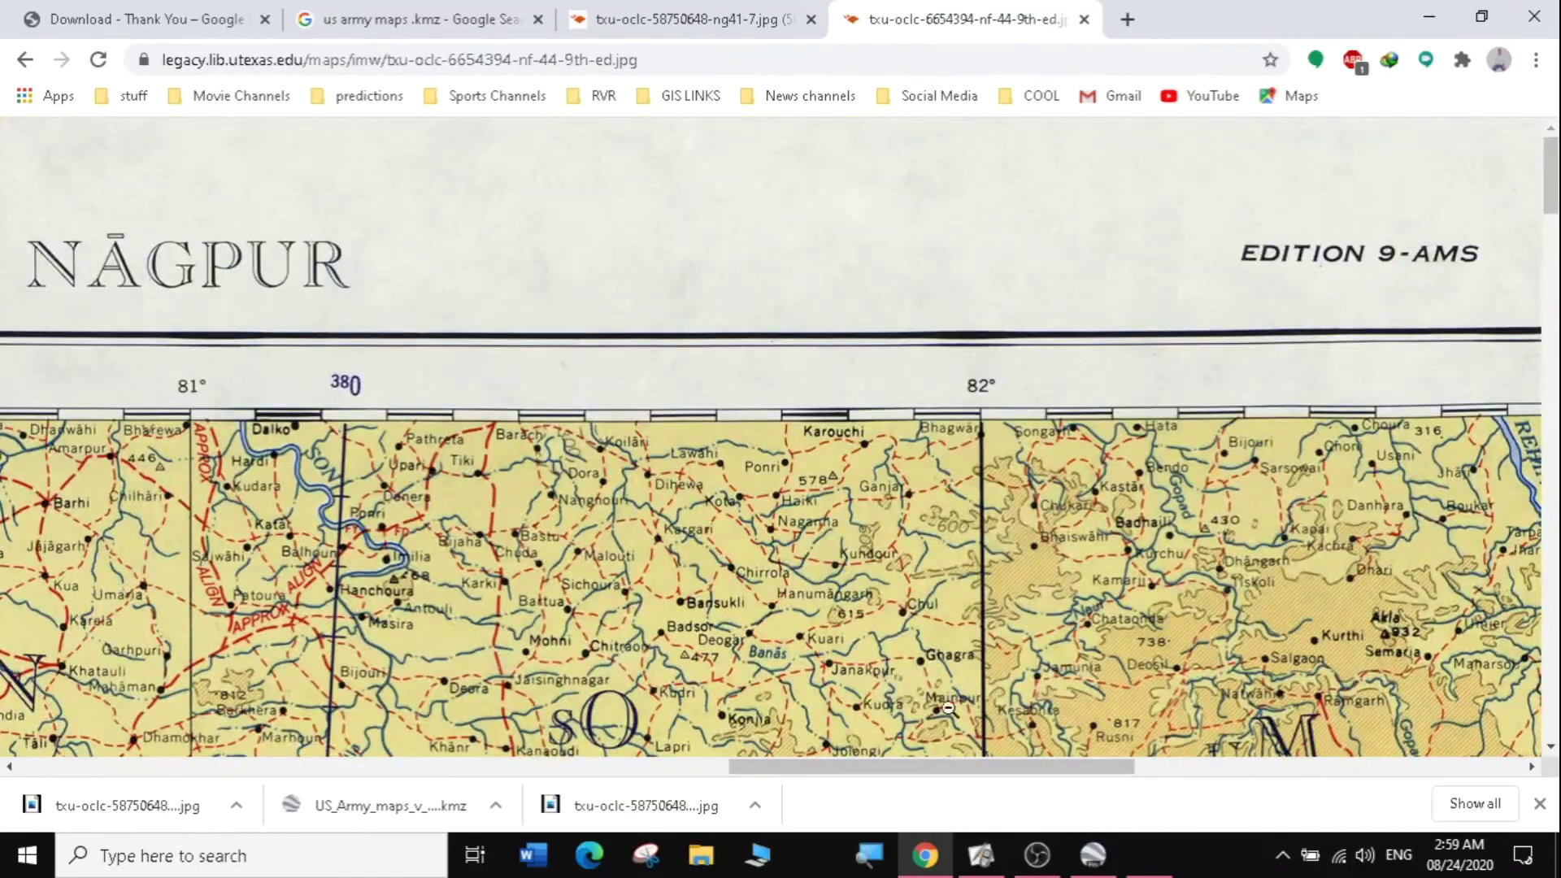
{"action": "mouse_move", "coordinate": [895, 770]}
{"action": "left_mouse_down"}
{"action": "mouse_move", "coordinate": [986, 773]}
{"action": "mouse_move", "coordinate": [730, 785]}
{"action": "mouse_move", "coordinate": [1030, 769]}
{"action": "mouse_move", "coordinate": [885, 769]}
{"action": "left_mouse_up"}
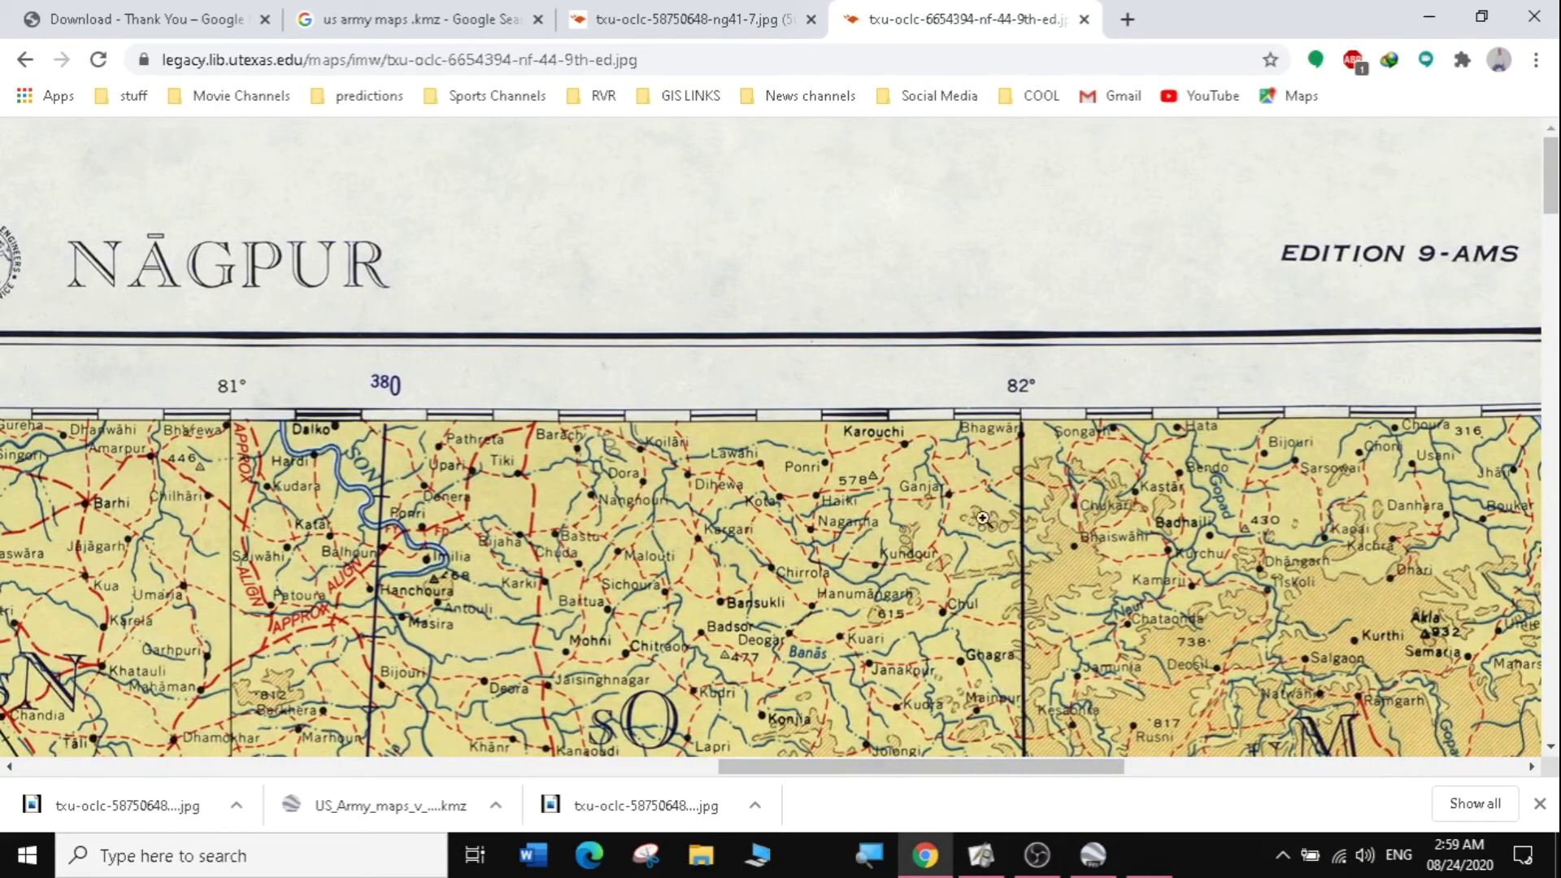
{"action": "left_click", "coordinate": [894, 516]}
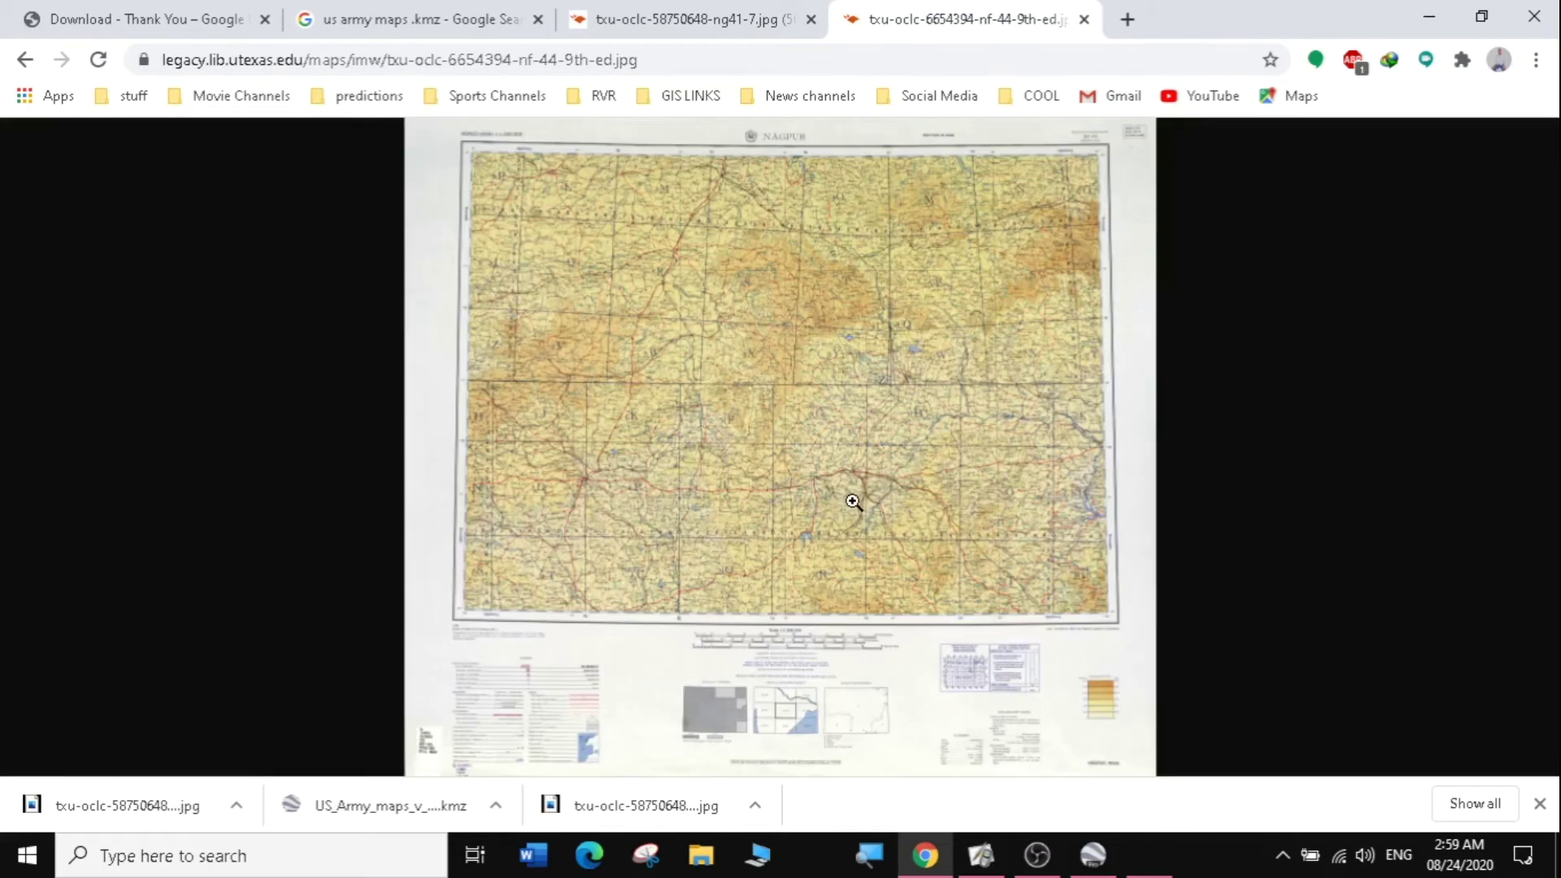
- Save the Nagpur map image as JPG file txu-oclc-6654394-nf-44-9th-ed in the "topographic maps" folder
{"action": "right_click", "coordinate": [759, 294]}
{"action": "left_click", "coordinate": [809, 334]}
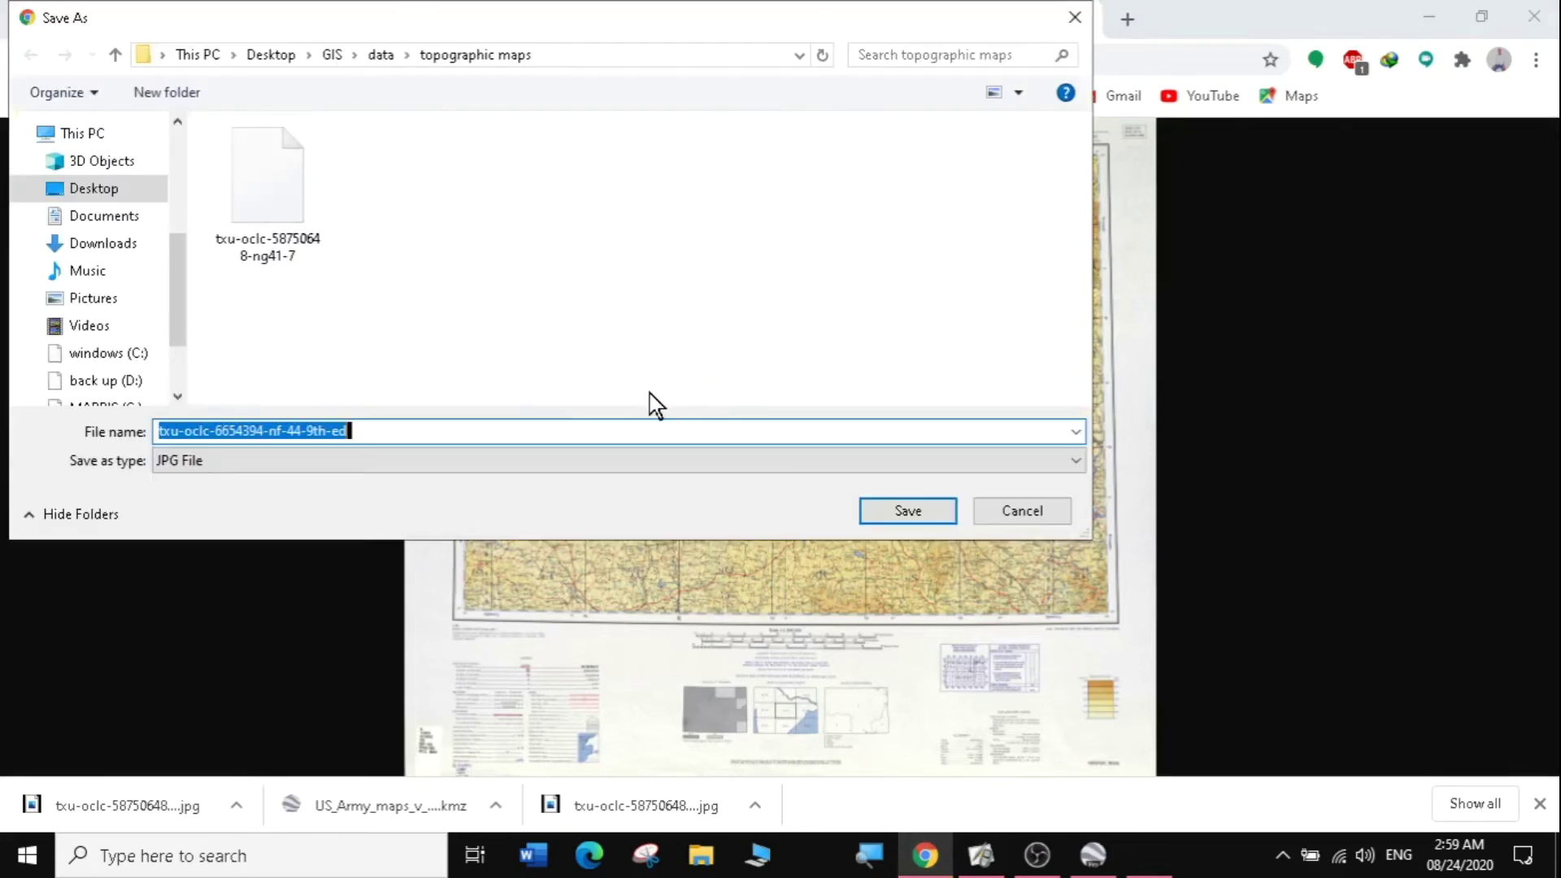
{"action": "left_click", "coordinate": [358, 439]}
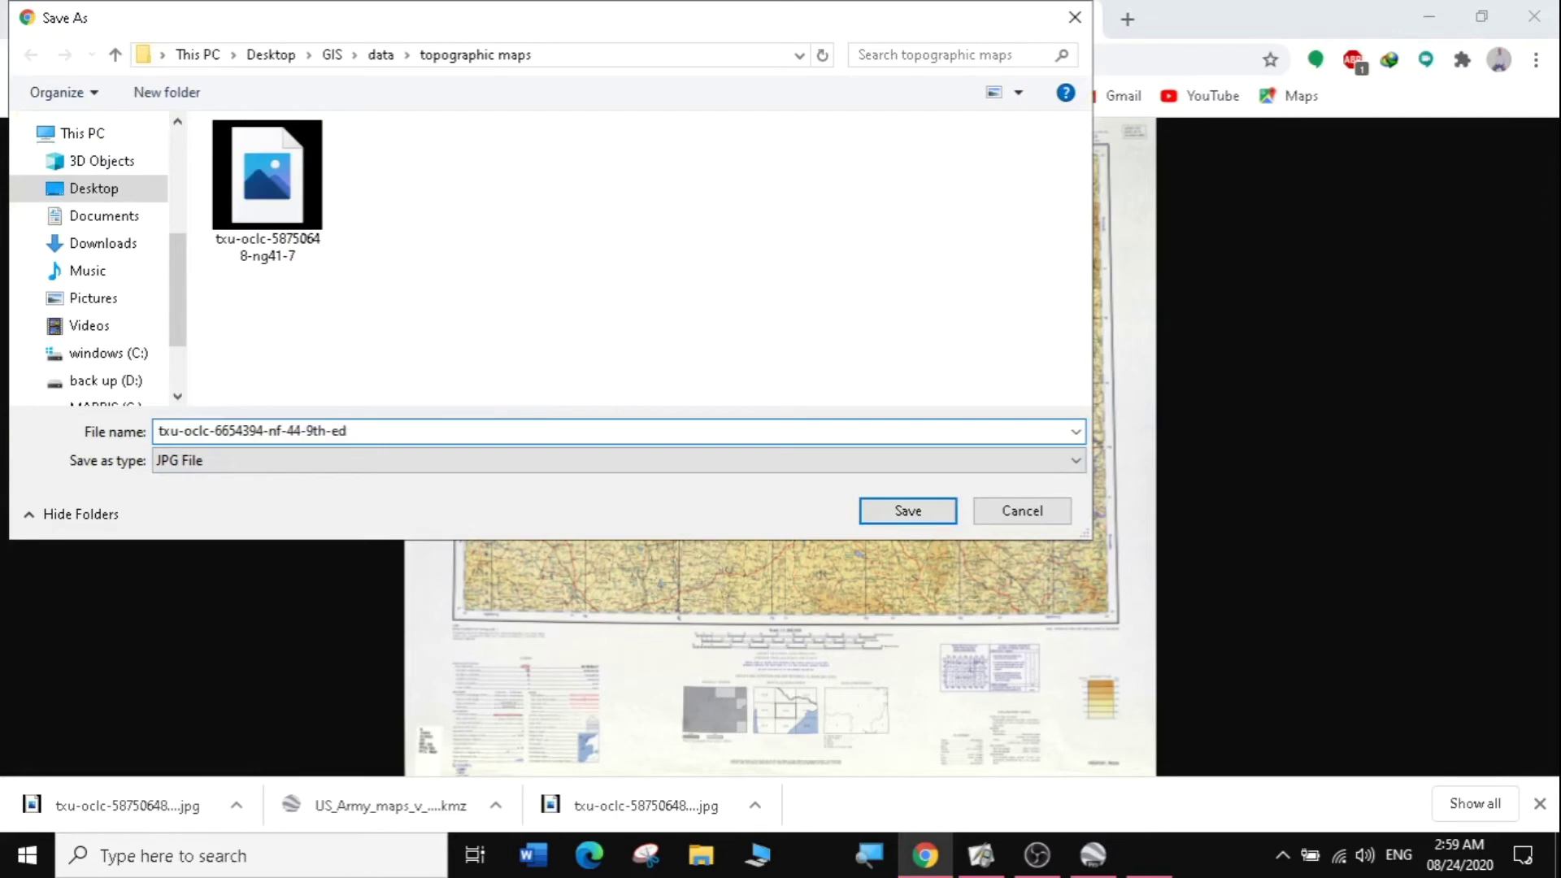
{"action": "left_click", "coordinate": [908, 510]}
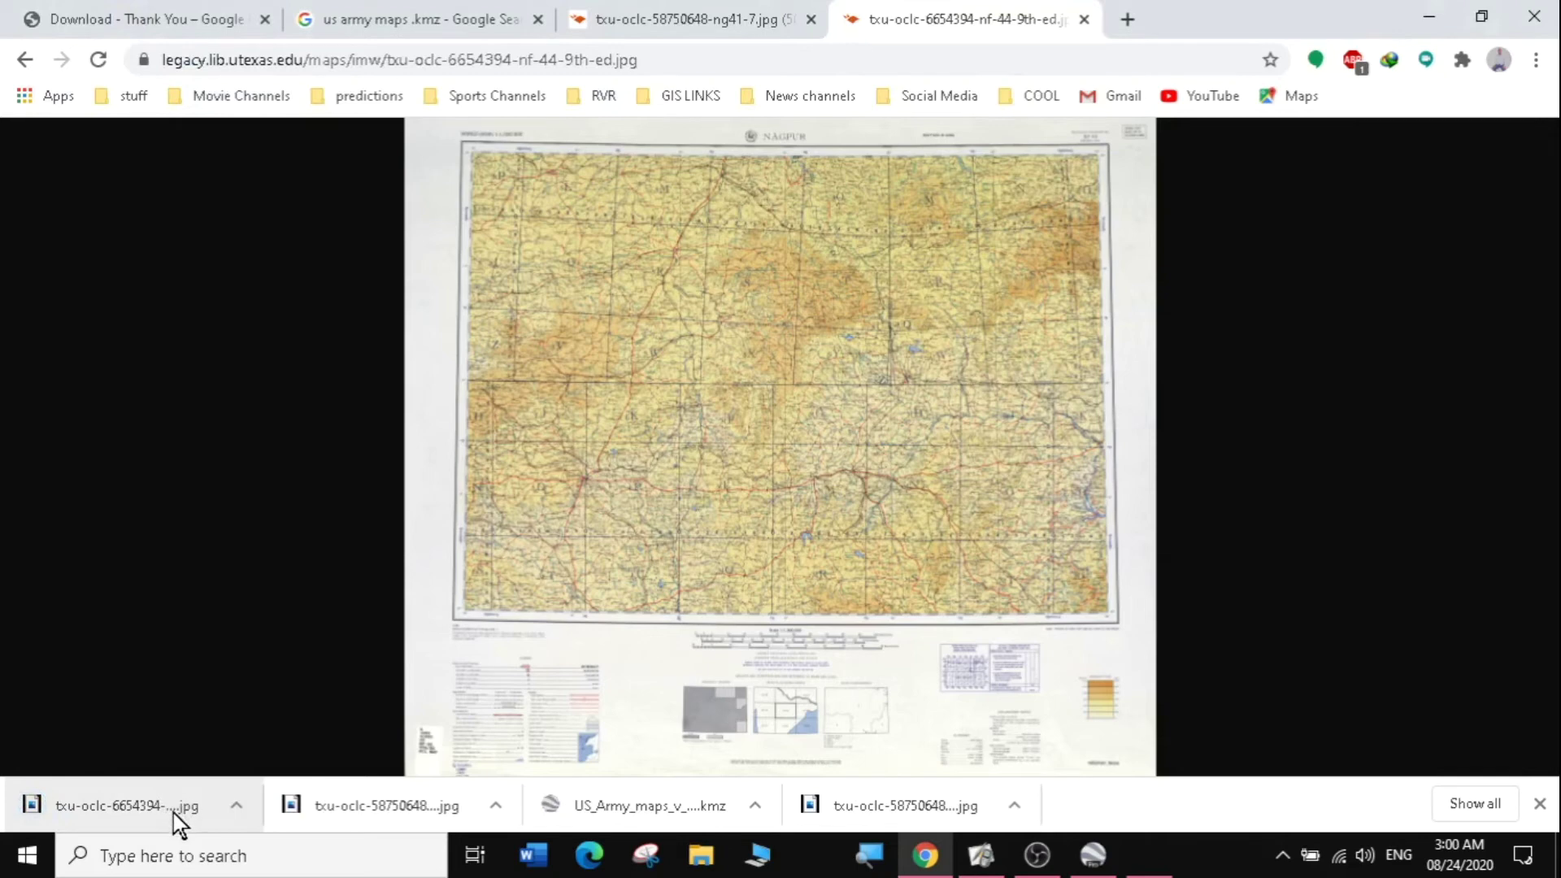
- Switch to Google Earth Pro, hide the 1:1,000,000 World folder and show the Global City Maps folder
{"action": "left_click", "coordinate": [1111, 854]}
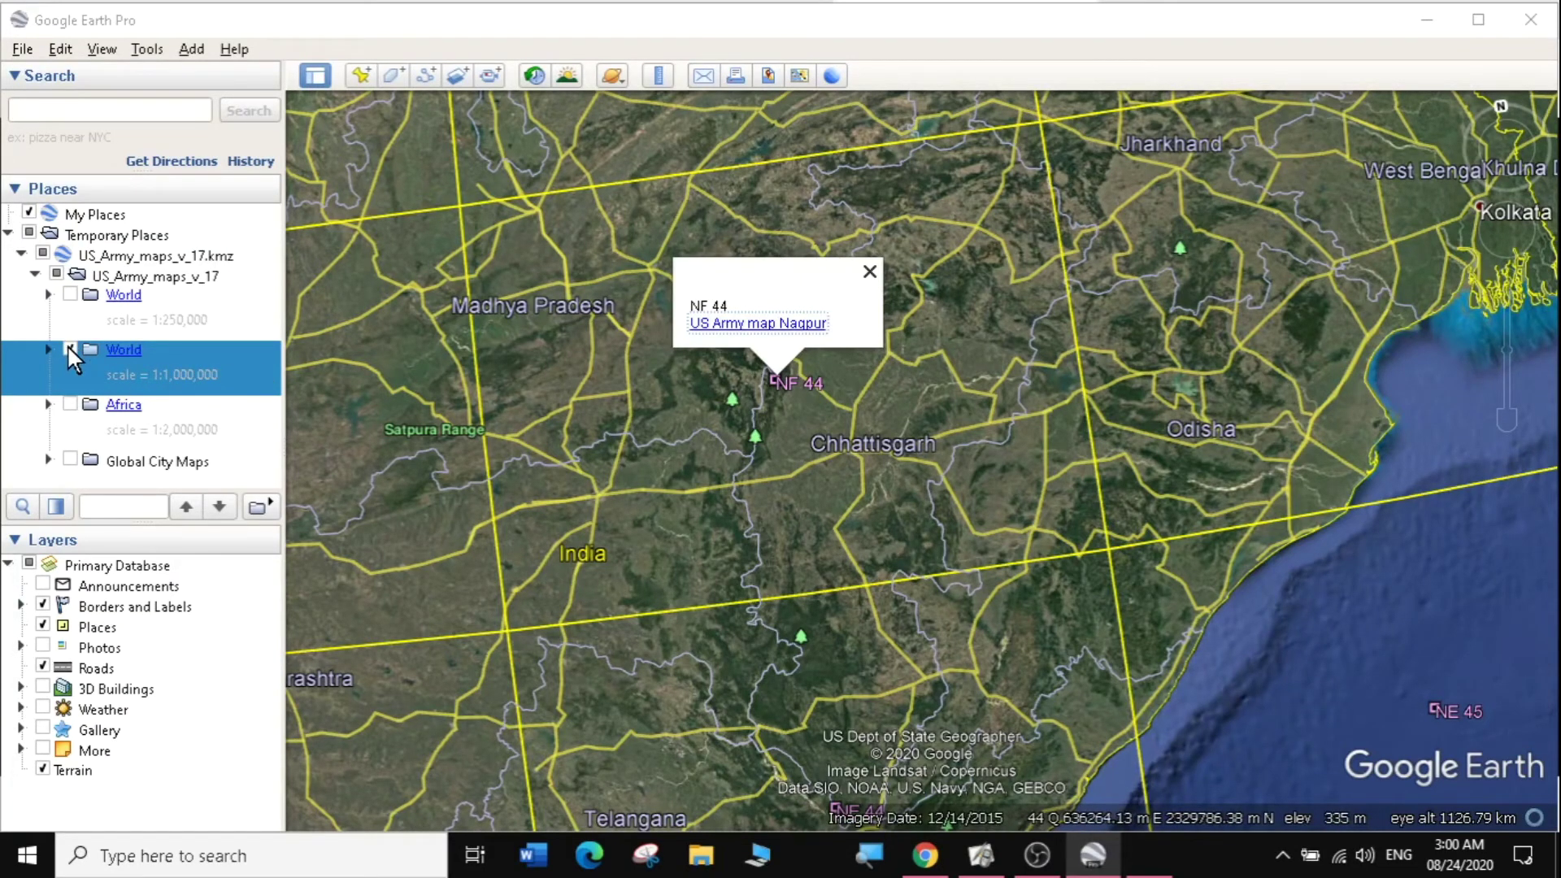
{"action": "left_click", "coordinate": [68, 348]}
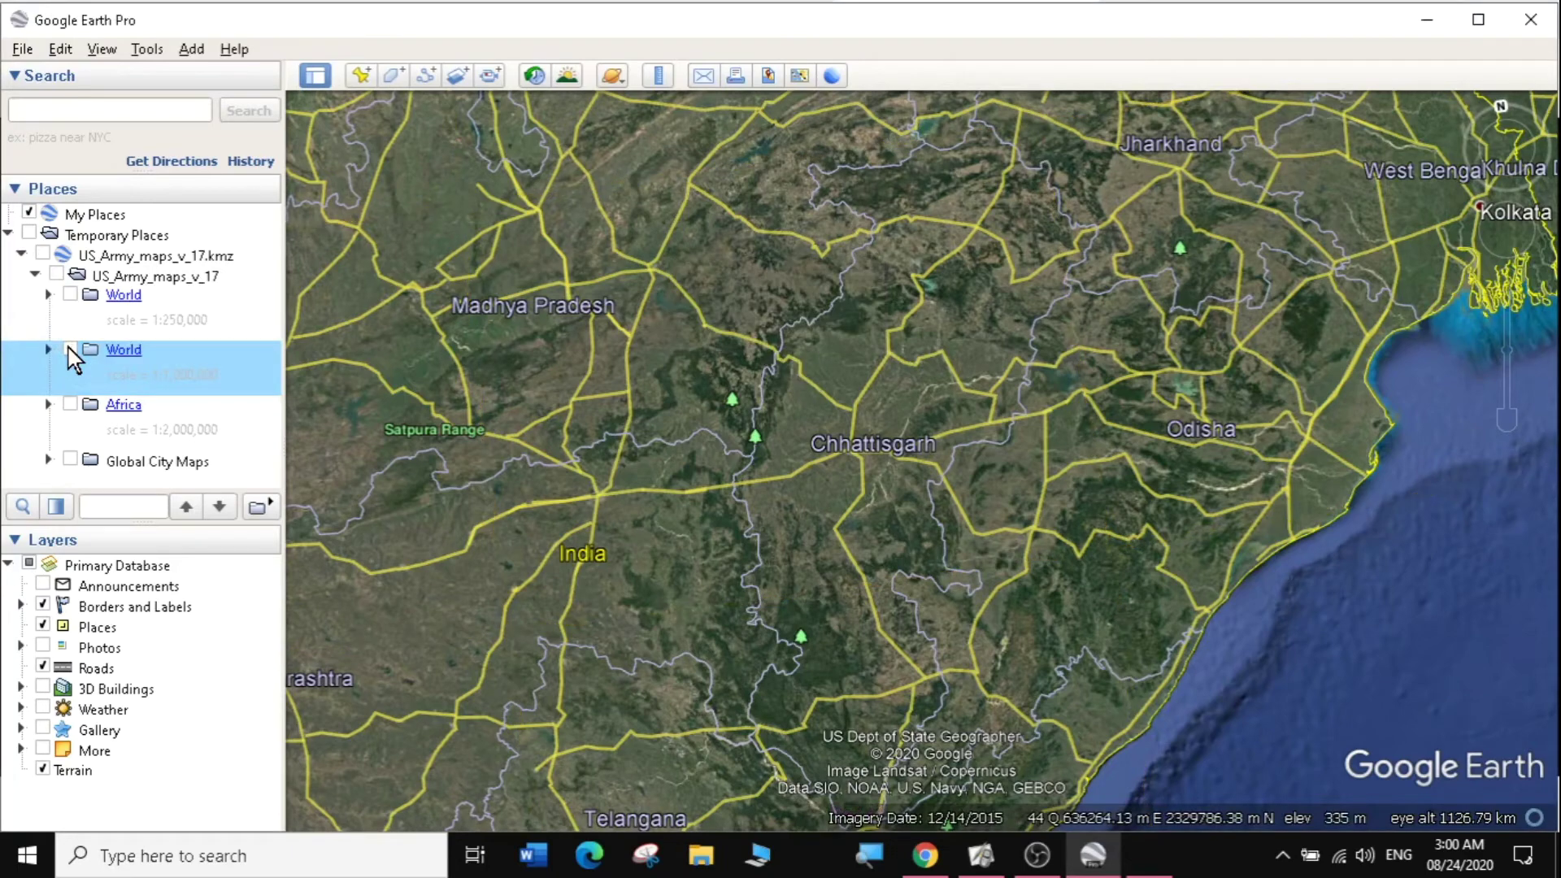
{"action": "left_click", "coordinate": [70, 460]}
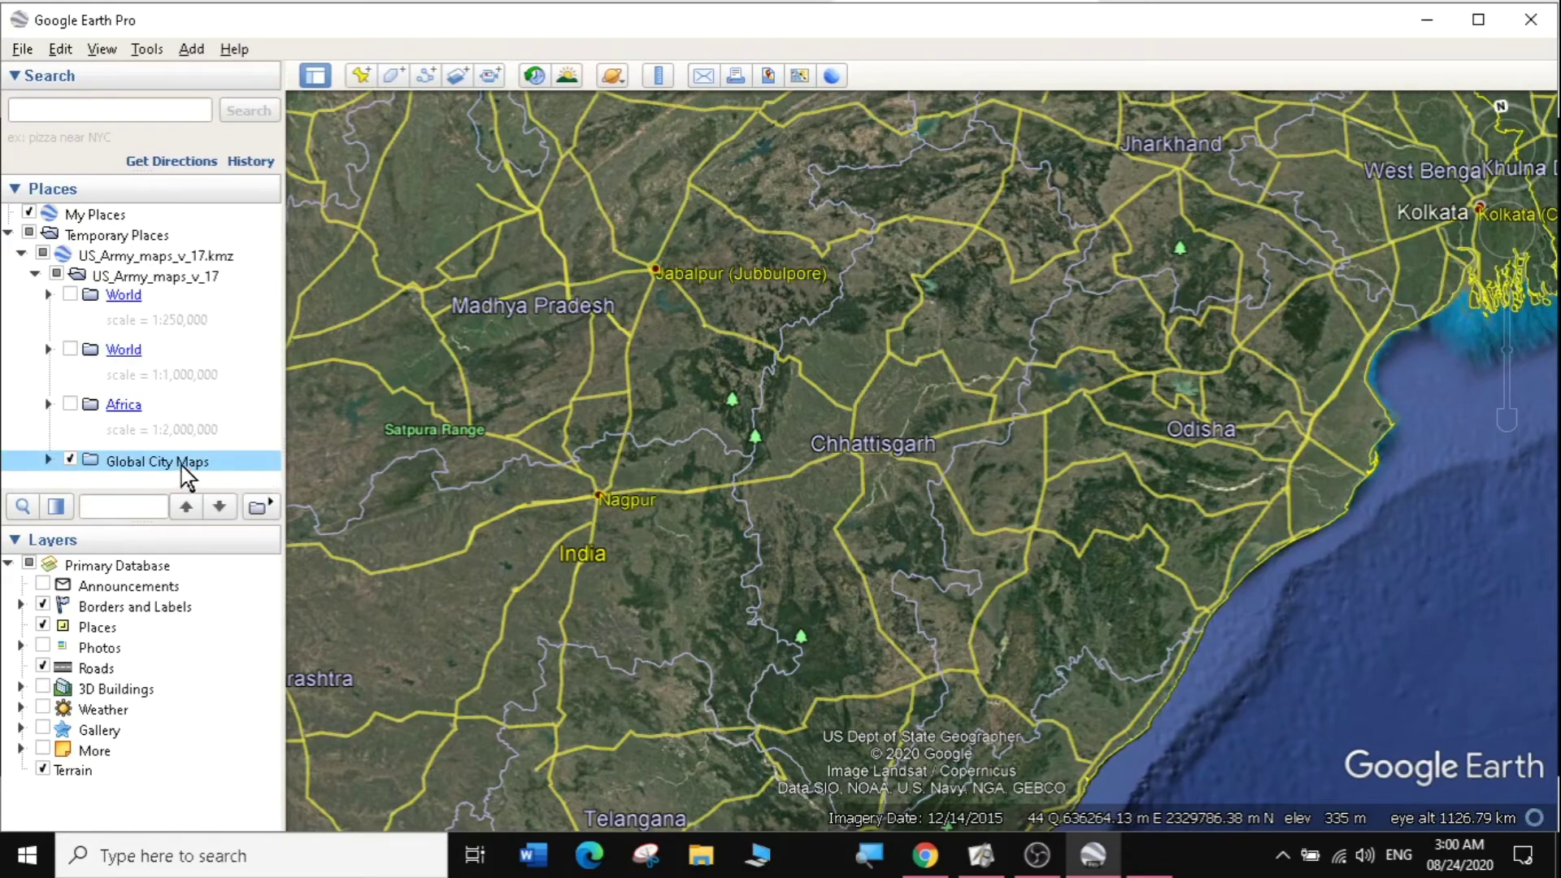
- Expand the Africa 1:2,000,000 and Global City Maps folders to list their contents
{"action": "right_click", "coordinate": [183, 462]}
{"action": "left_click", "coordinate": [232, 550]}
{"action": "left_click", "coordinate": [84, 478]}
{"action": "left_click_drag", "start_coordinate": [275, 446], "coordinate": [272, 460]}
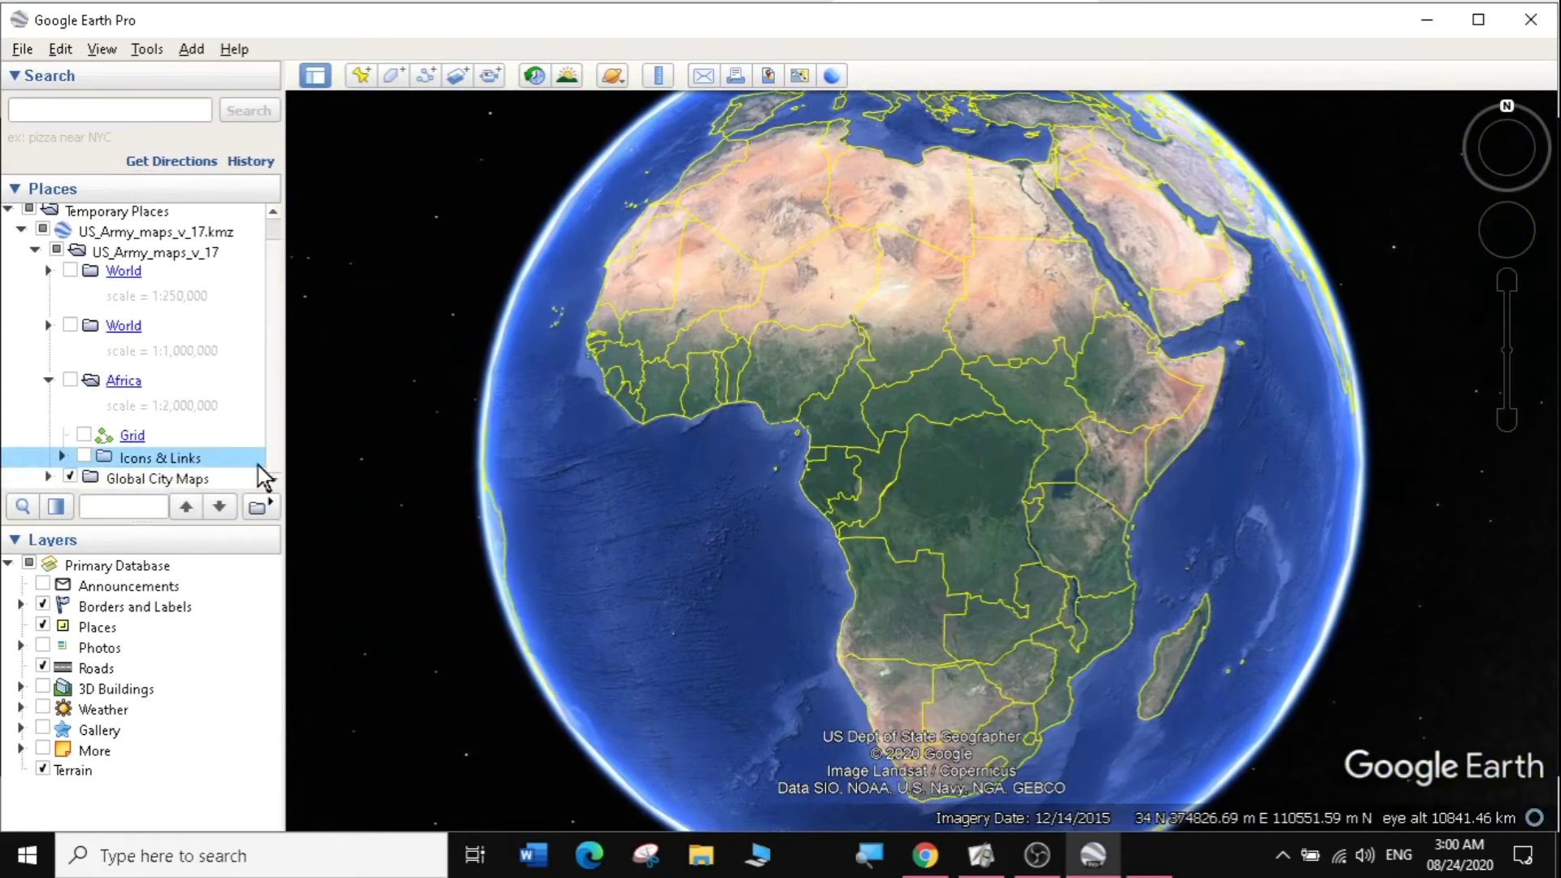
{"action": "double_click", "coordinate": [136, 480]}
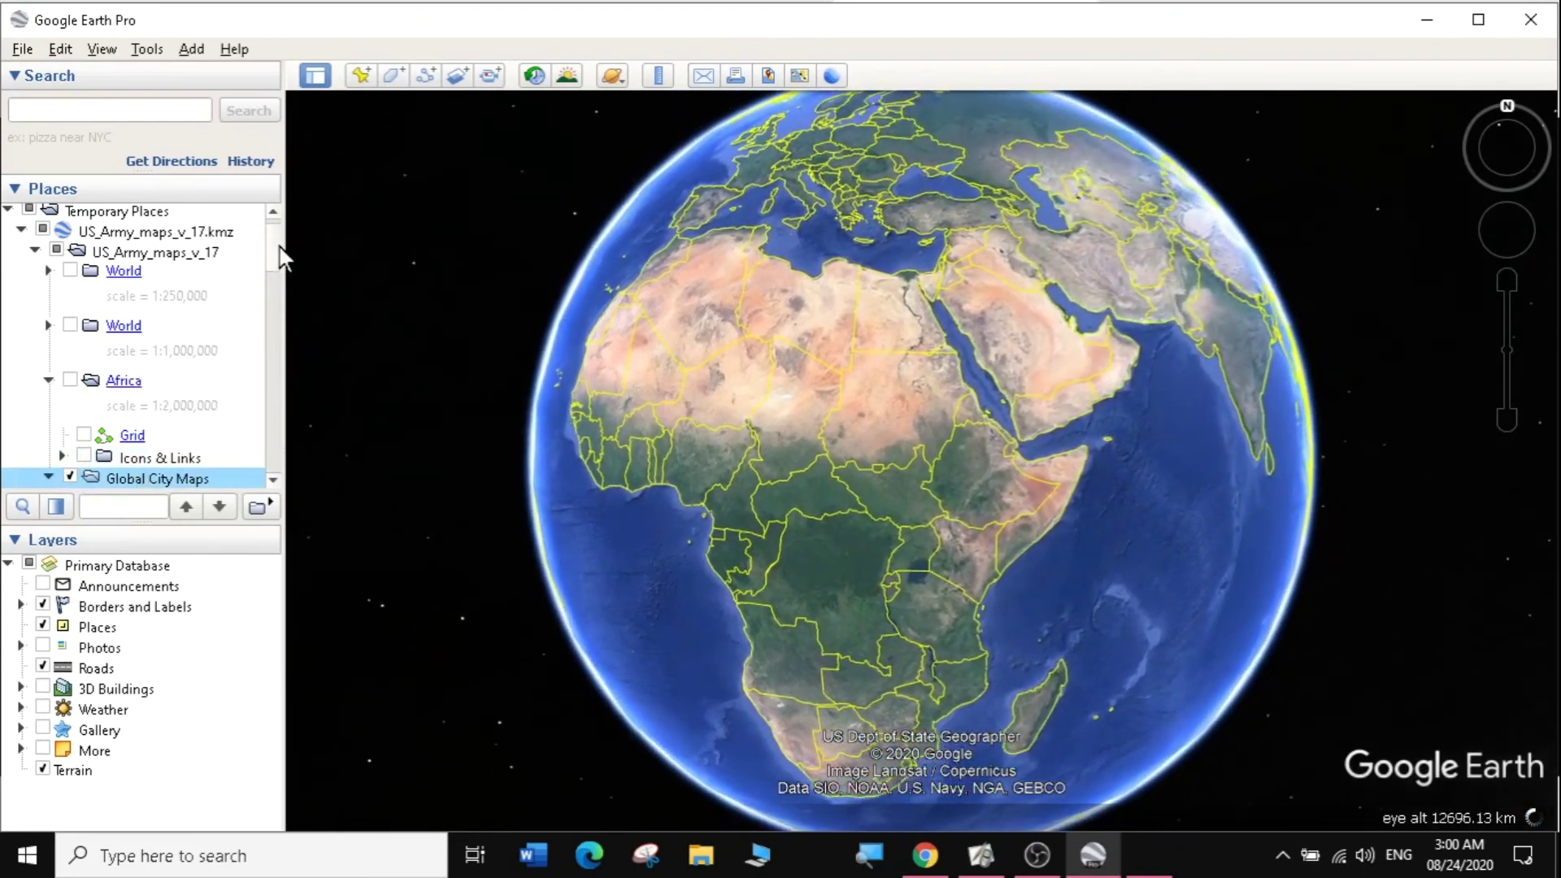
- Find Bangladesh among the Global City Maps countries, expand it and fly to the Chittagong placemark
{"action": "scroll", "coordinate": [275, 276], "scroll_direction": "down", "scroll_amount": 1}
{"action": "scroll", "coordinate": [275, 278], "scroll_direction": "down", "scroll_amount": 4}
{"action": "scroll", "coordinate": [274, 280], "scroll_direction": "up", "scroll_amount": 2}
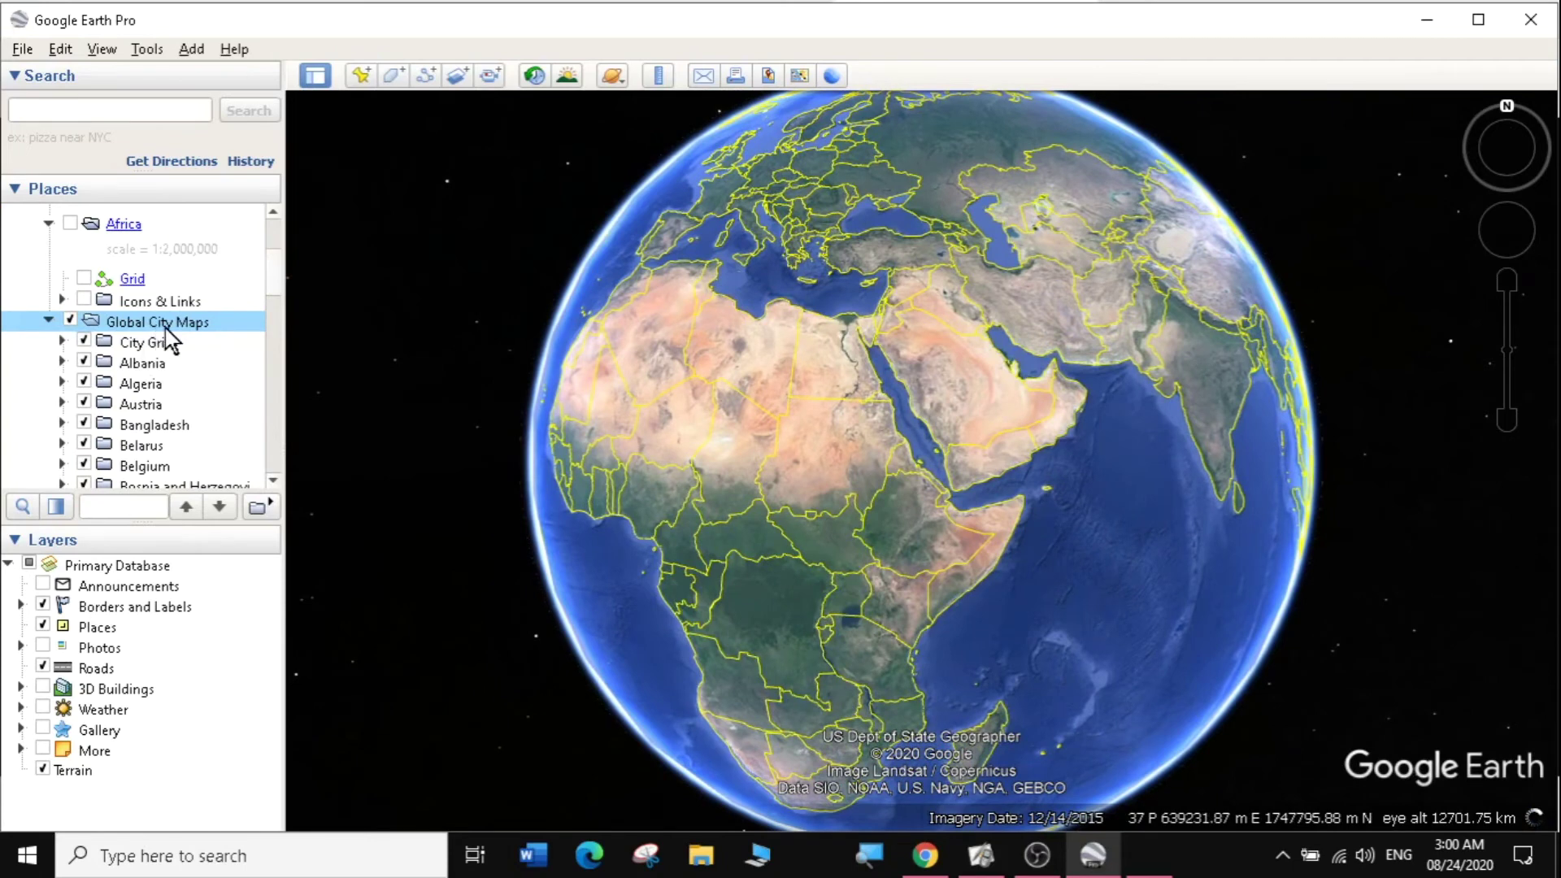
{"action": "scroll", "coordinate": [274, 276], "scroll_direction": "down", "scroll_amount": 1}
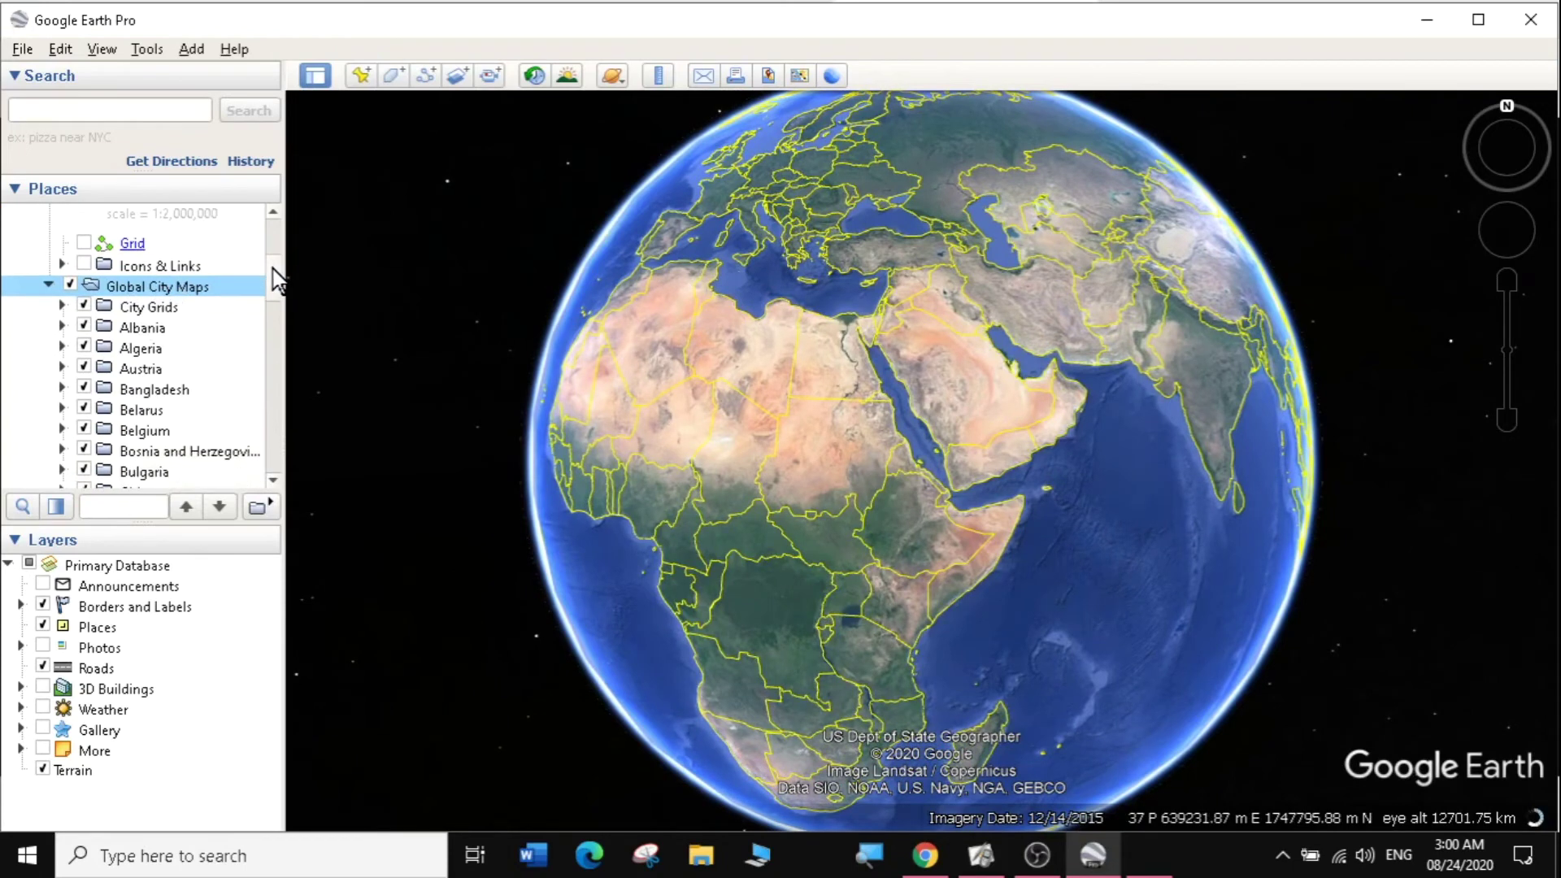
{"action": "mouse_move", "coordinate": [274, 273]}
{"action": "left_mouse_down"}
{"action": "mouse_move", "coordinate": [277, 350]}
{"action": "mouse_move", "coordinate": [277, 251]}
{"action": "left_mouse_up"}
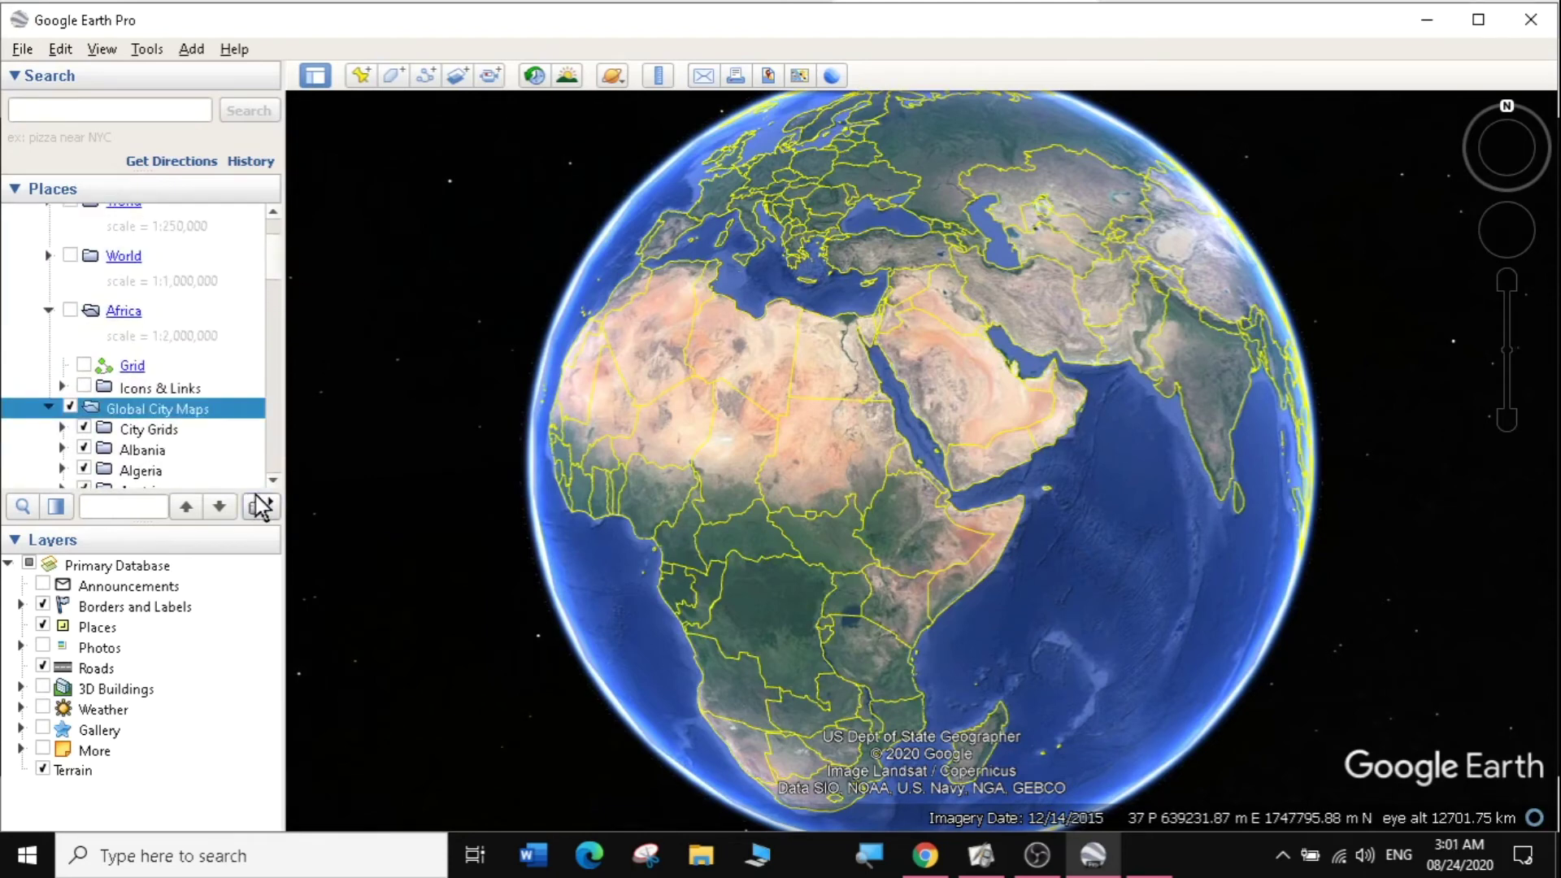
{"action": "left_click", "coordinate": [273, 480]}
{"action": "left_click_drag", "start_coordinate": [273, 480], "coordinate": [275, 483]}
{"action": "left_click", "coordinate": [62, 237]}
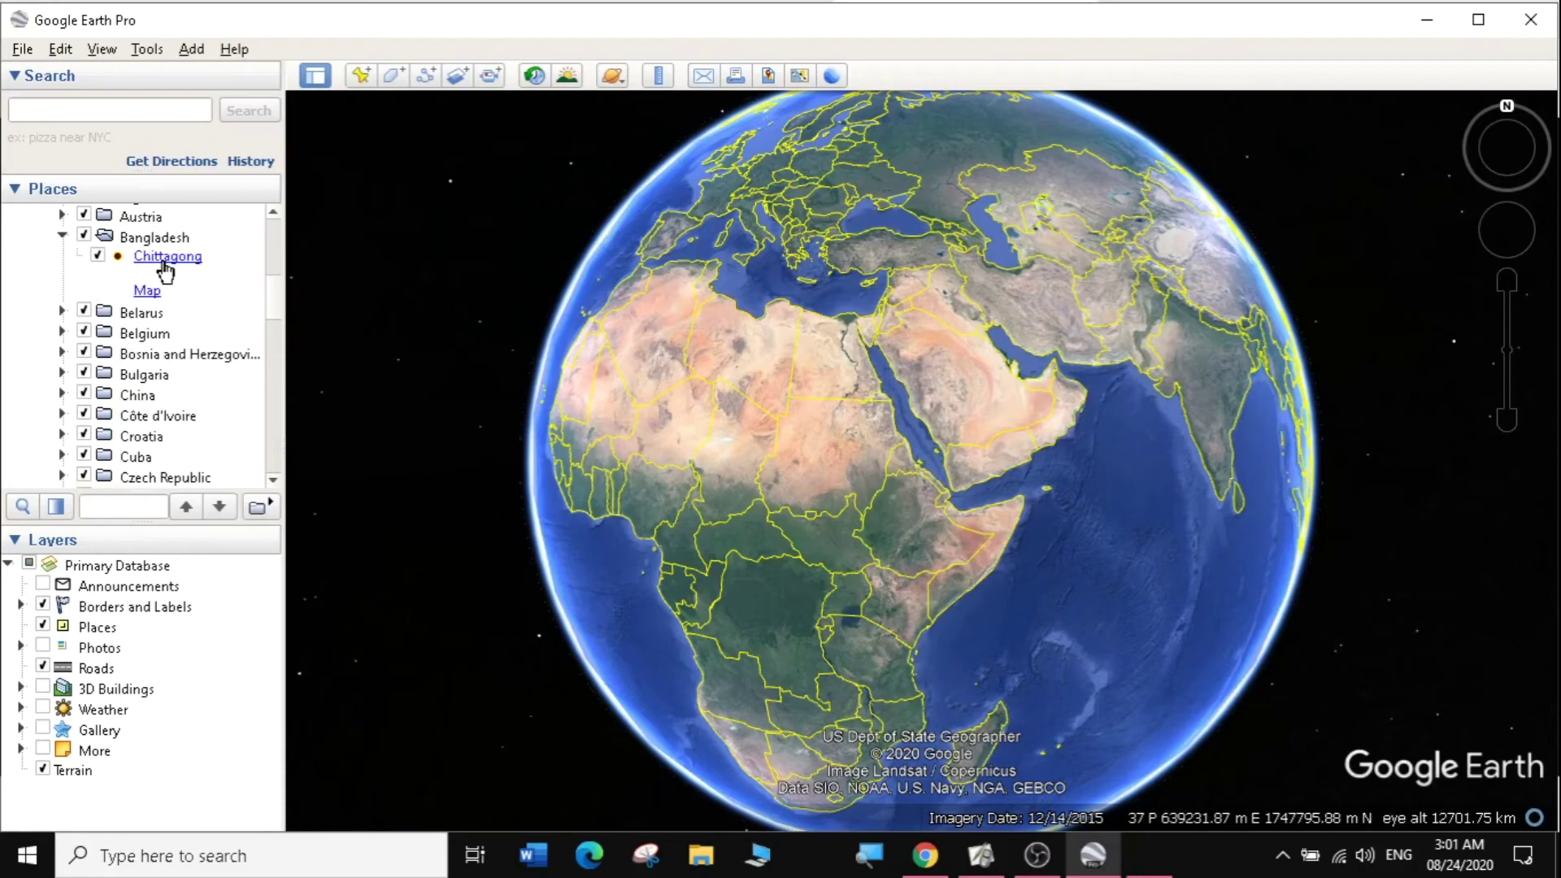
{"action": "double_click", "coordinate": [165, 264]}
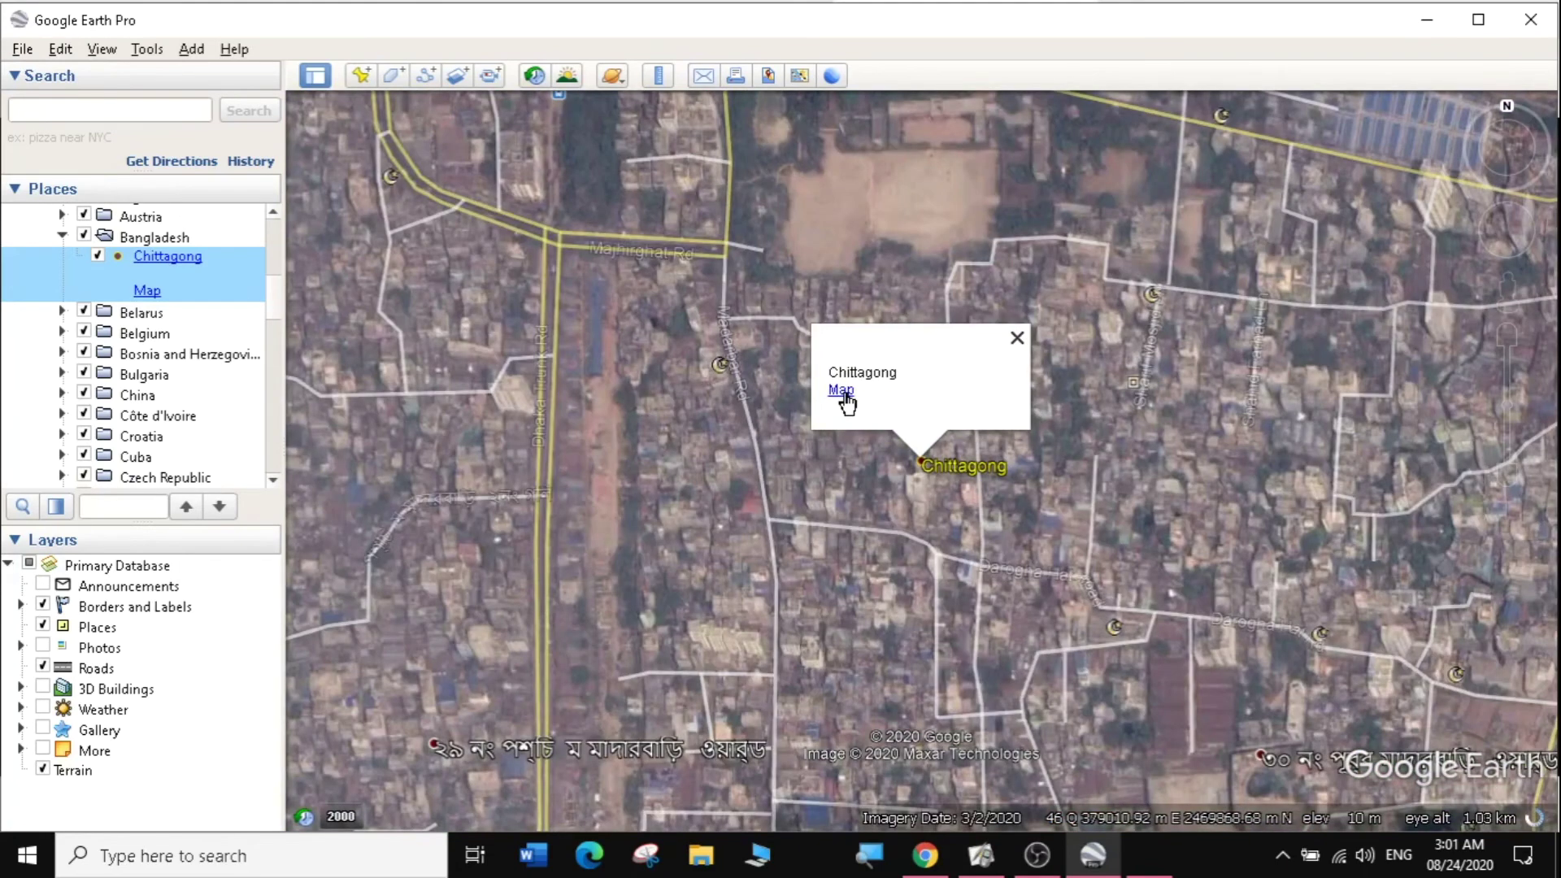
- Copy the Chittagong placemark's Map link and open it in a new Chrome tab
{"action": "right_click", "coordinate": [844, 392]}
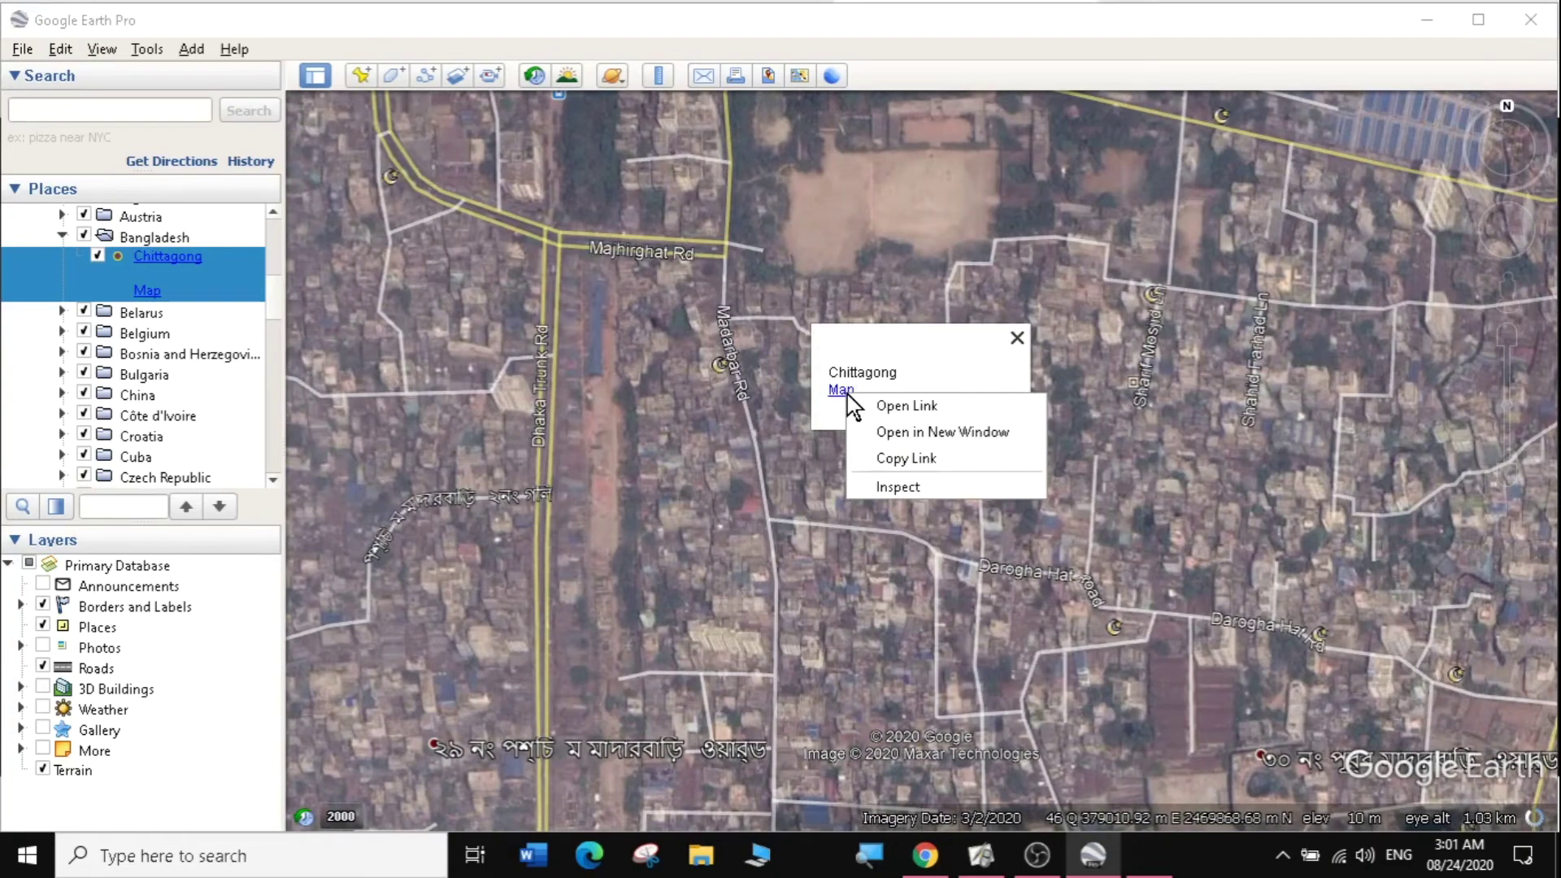
{"action": "left_click", "coordinate": [914, 459]}
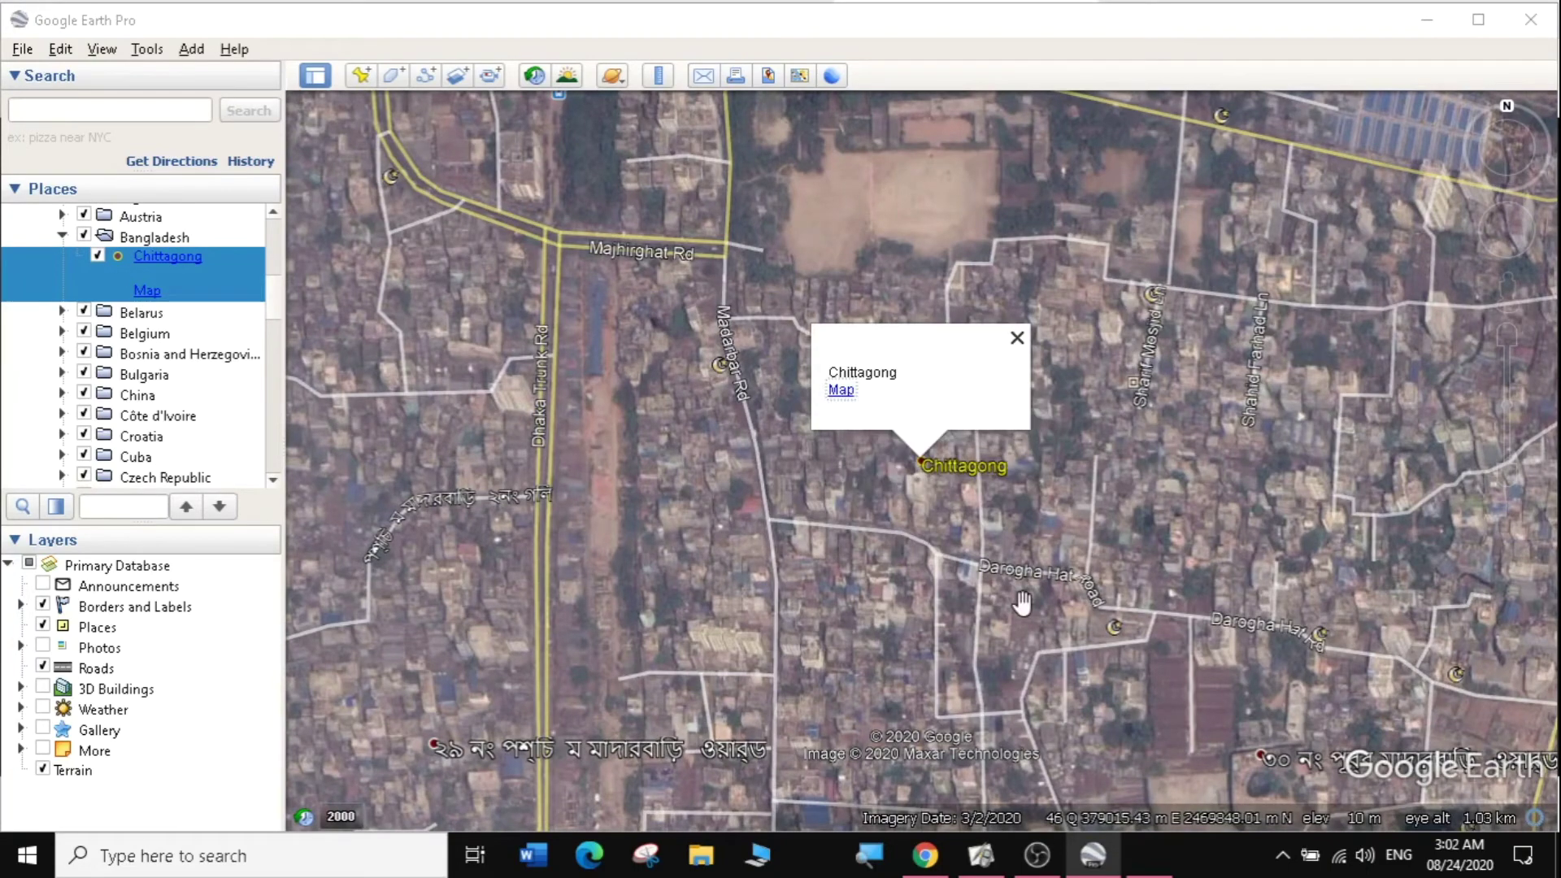
{"action": "key", "text": "alt+Tab"}
{"action": "left_click", "coordinate": [1125, 13]}
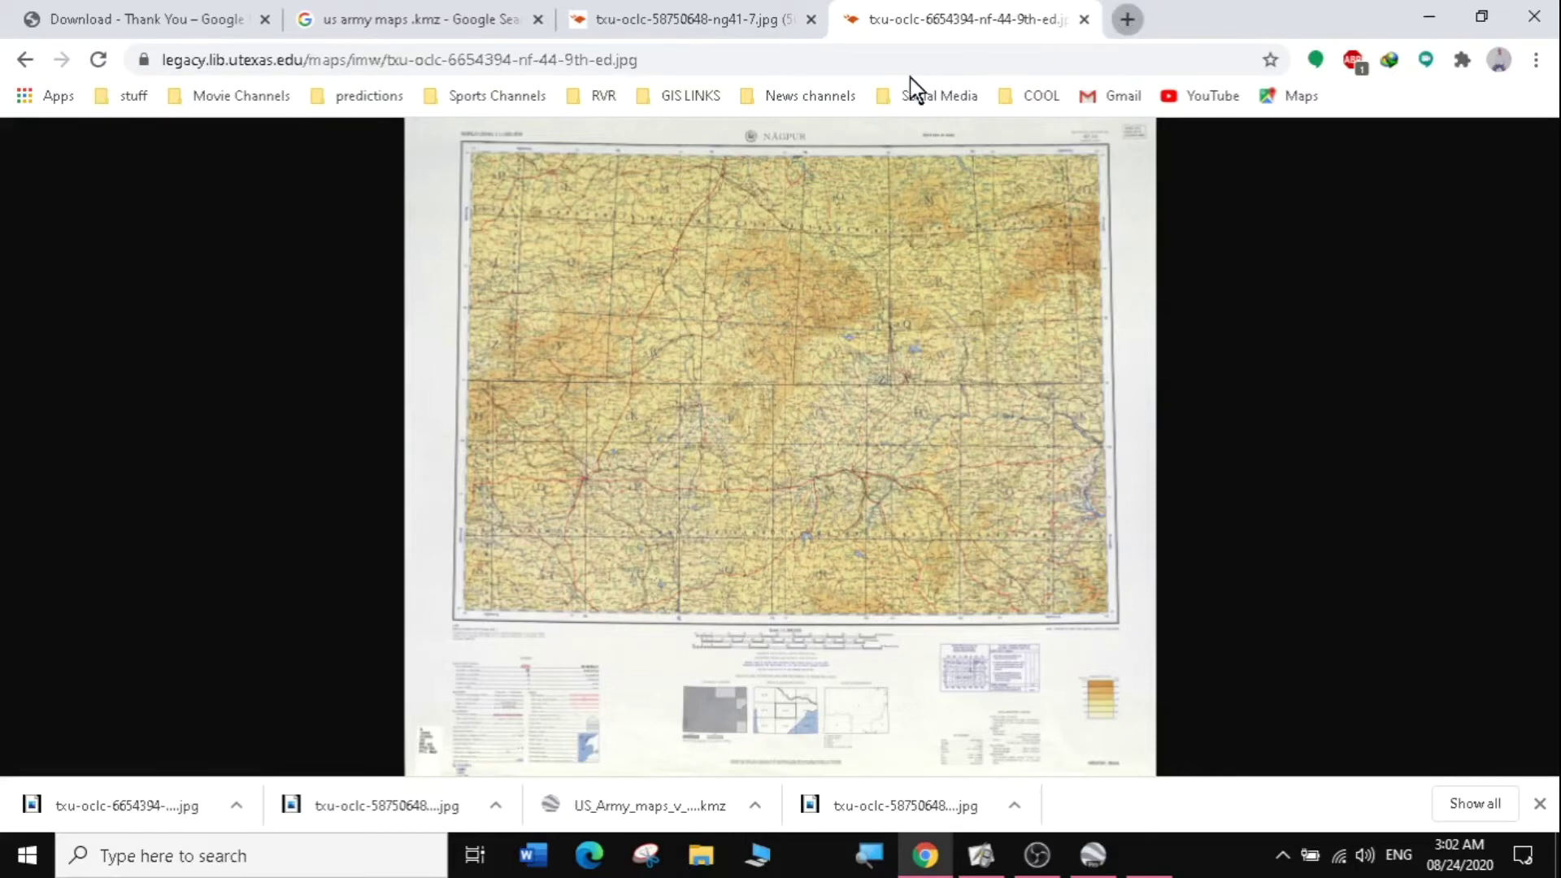
{"action": "right_click", "coordinate": [520, 59]}
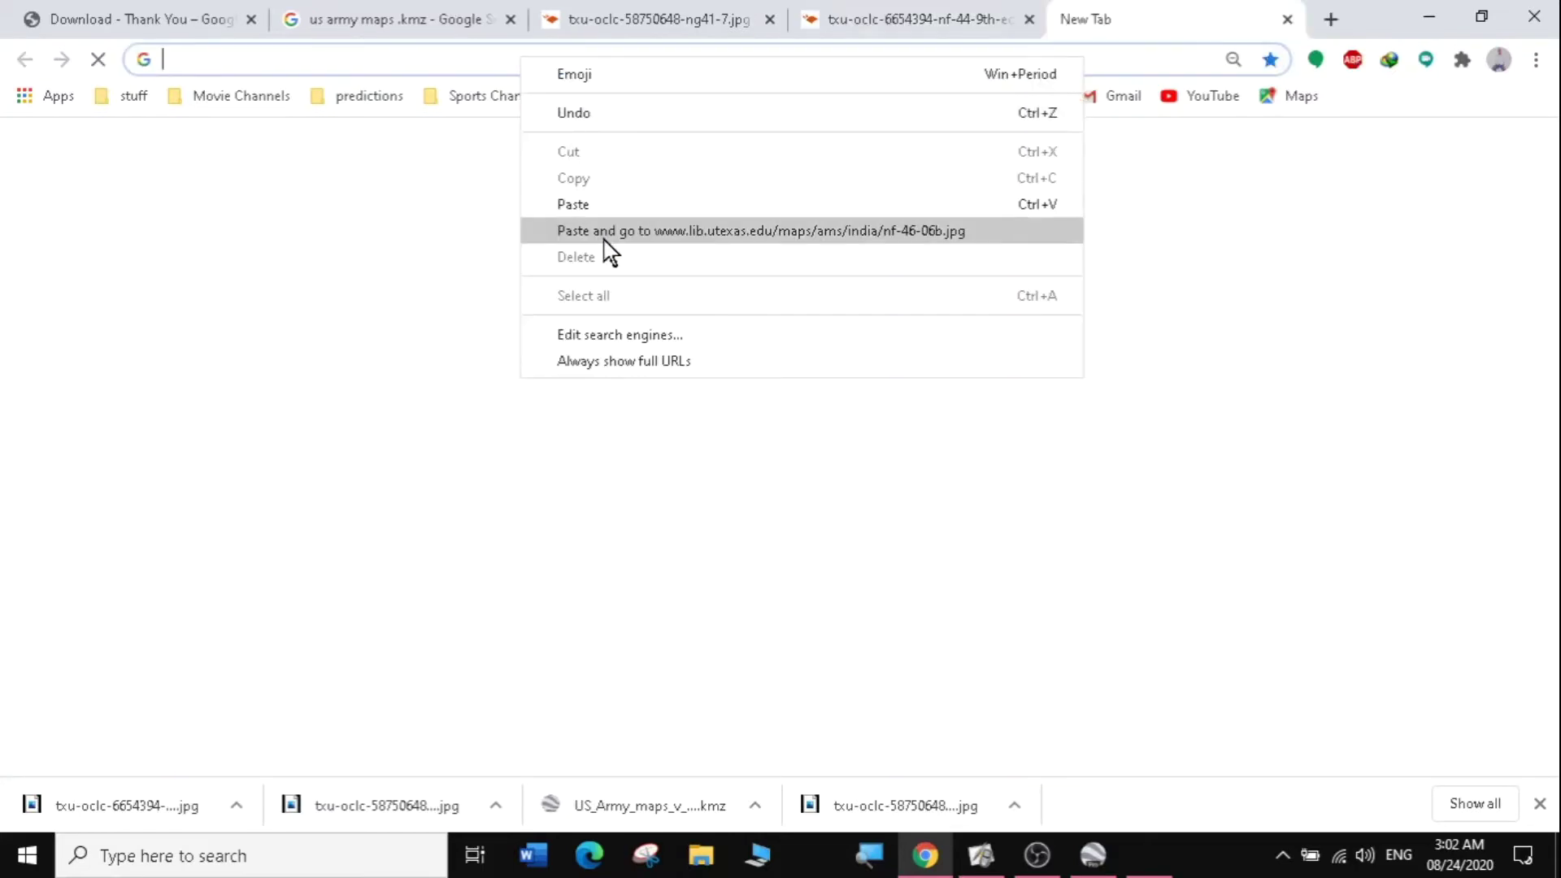
{"action": "left_click", "coordinate": [639, 236]}
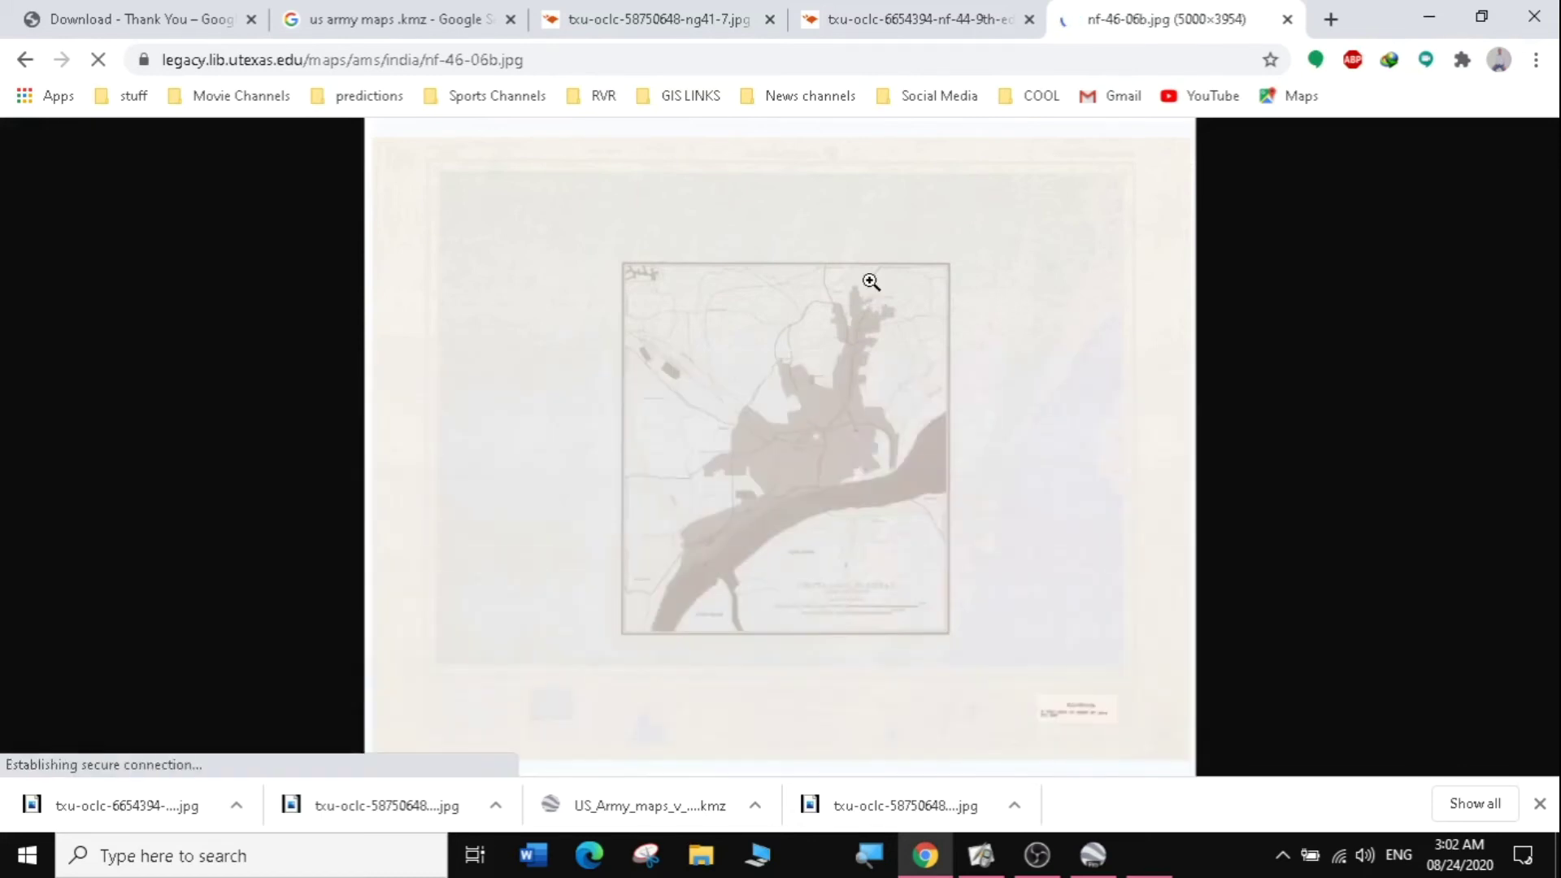
- Examine the Chittagong city map at full size, including its roads, river area, title and scale bars
{"action": "left_click", "coordinate": [846, 367]}
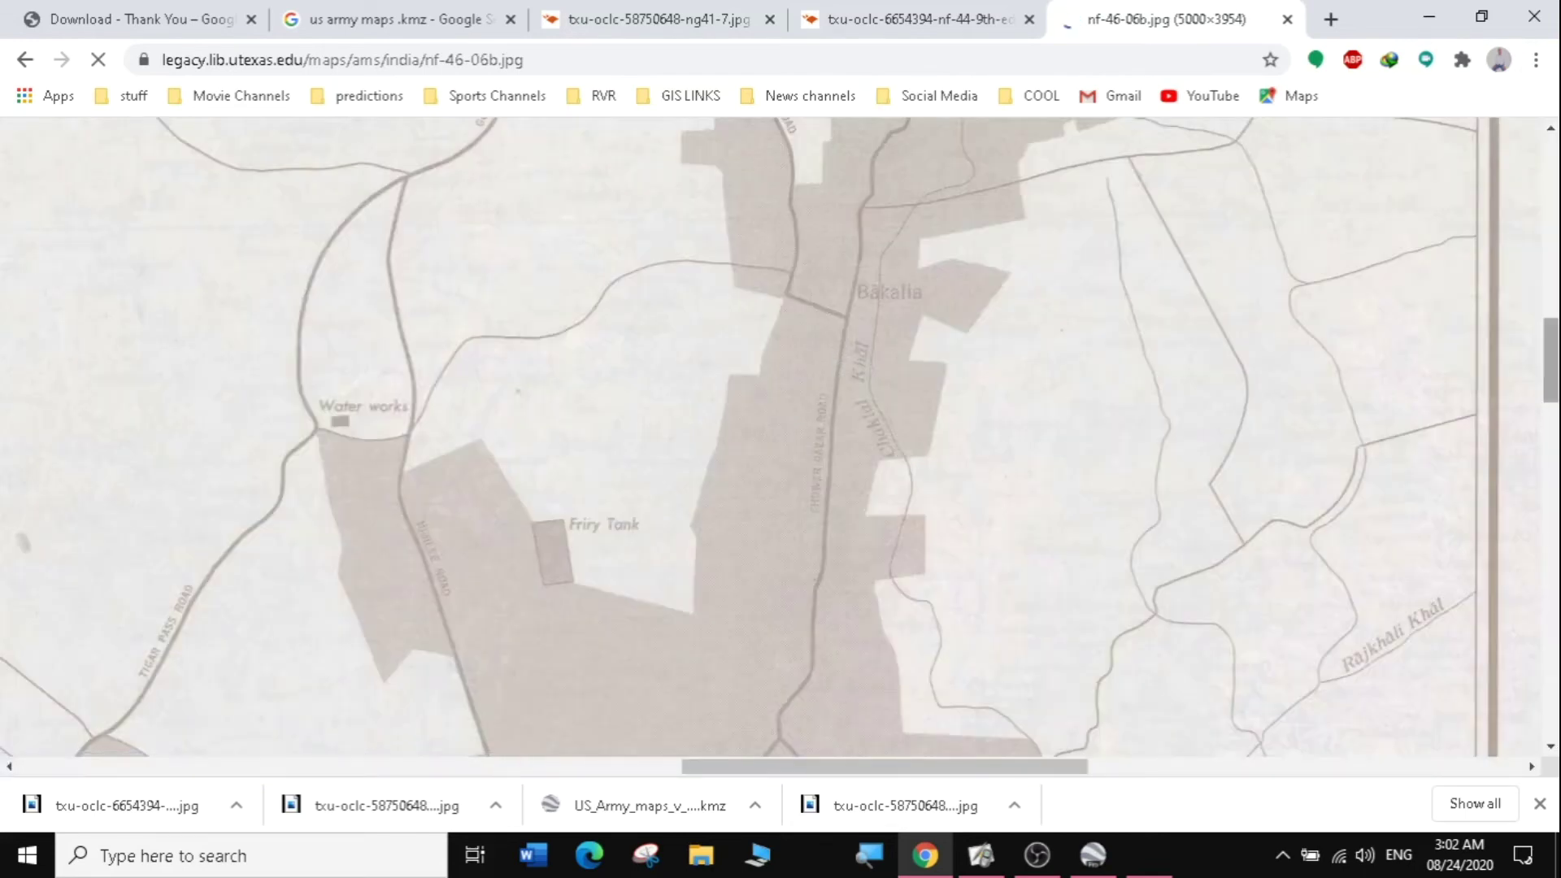
{"action": "scroll", "coordinate": [1233, 439], "scroll_direction": "down", "scroll_amount": 10}
{"action": "scroll", "coordinate": [779, 436], "scroll_direction": "down", "scroll_amount": 6}
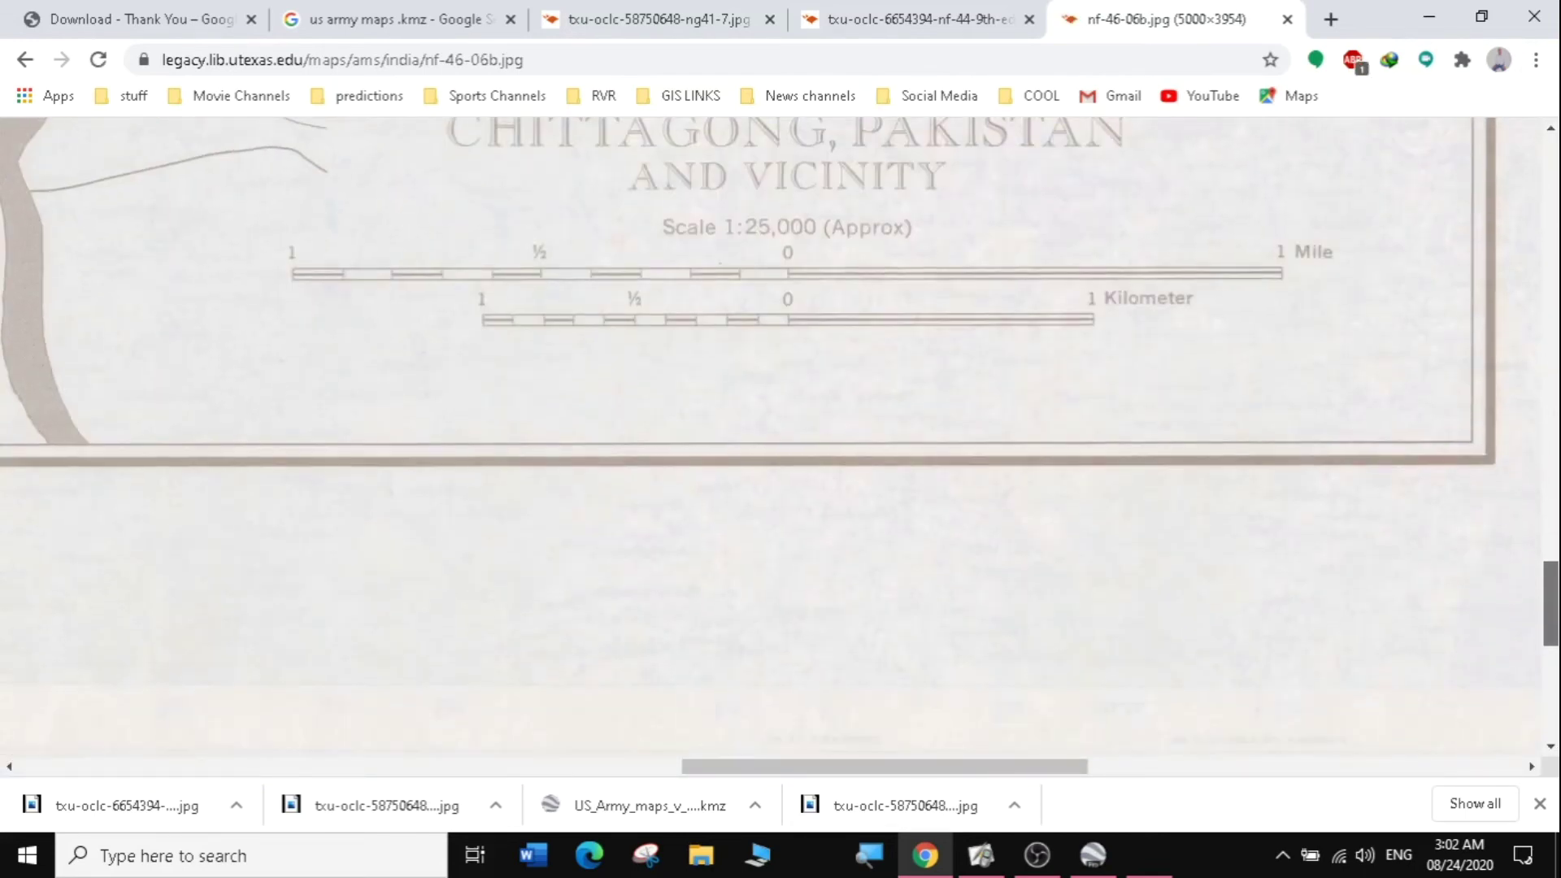
{"action": "scroll", "coordinate": [778, 436], "scroll_direction": "down", "scroll_amount": 3}
{"action": "scroll", "coordinate": [779, 437], "scroll_direction": "up", "scroll_amount": 12}
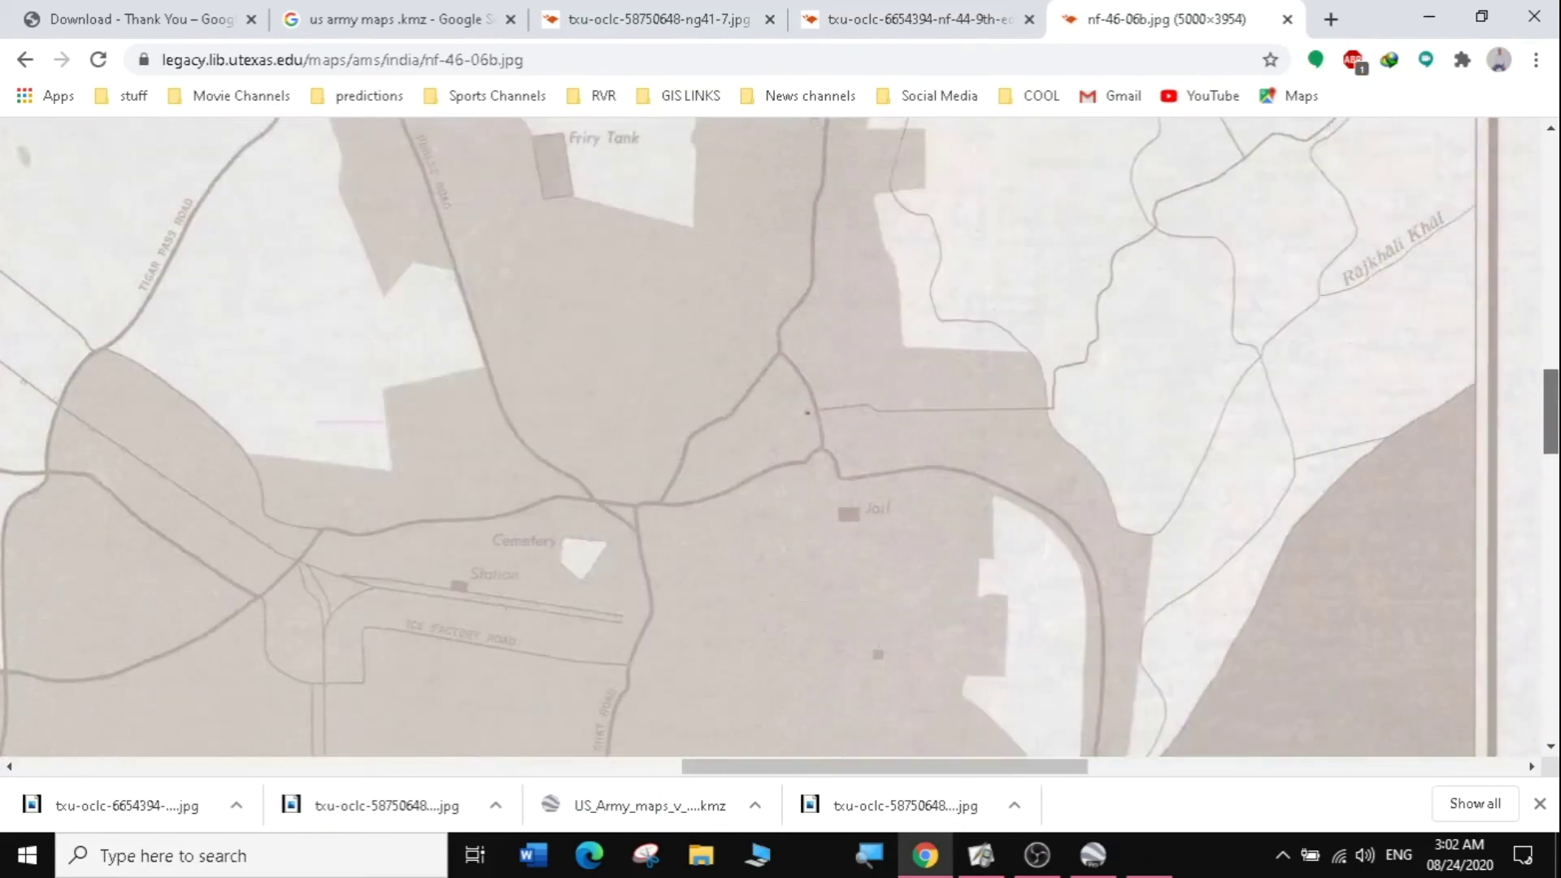
{"action": "scroll", "coordinate": [778, 436], "scroll_direction": "up", "scroll_amount": 10}
{"action": "scroll", "coordinate": [778, 436], "scroll_direction": "down", "scroll_amount": 15}
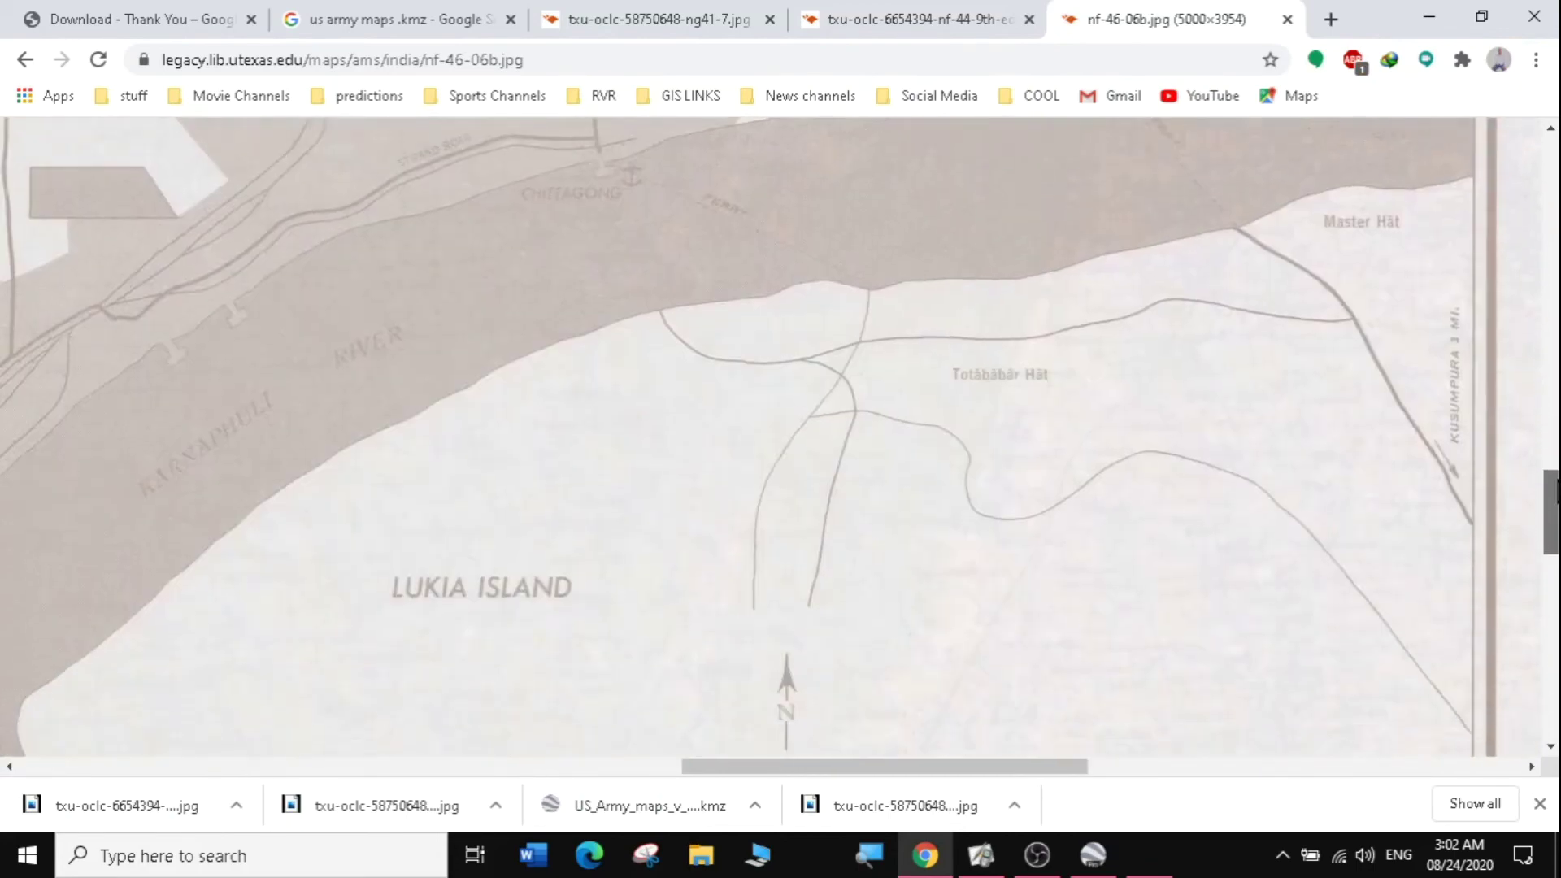
{"action": "left_click_drag", "start_coordinate": [1557, 488], "coordinate": [1556, 577]}
{"action": "mouse_move", "coordinate": [947, 767]}
{"action": "left_mouse_down"}
{"action": "mouse_move", "coordinate": [505, 707]}
{"action": "mouse_move", "coordinate": [950, 771]}
{"action": "left_mouse_up"}
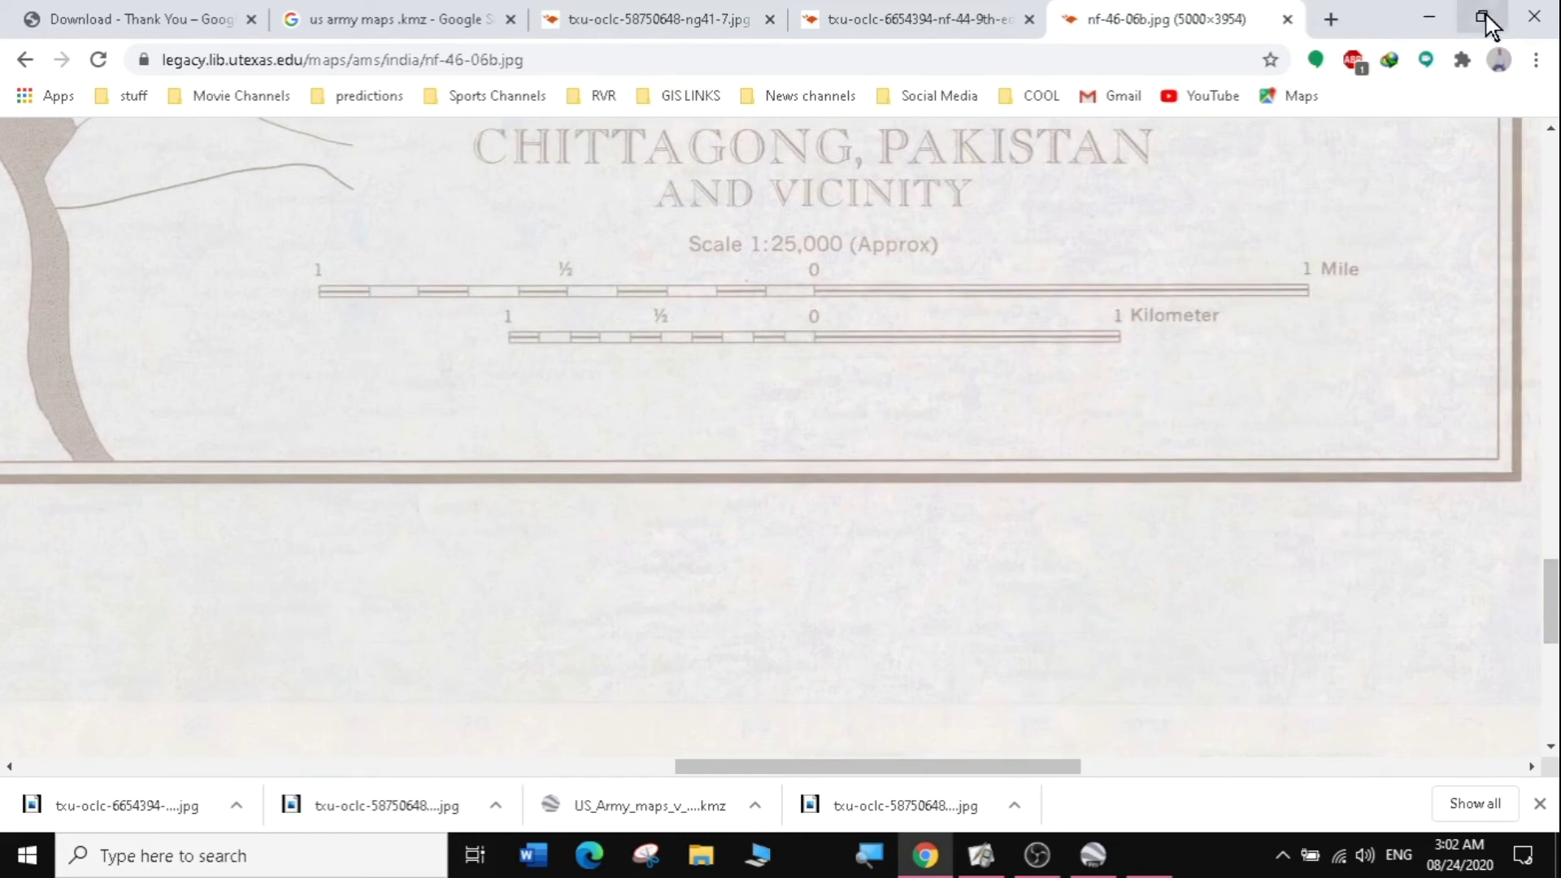
- Return to Google Earth Pro, collapse Bangladesh, expand Japan in Global City Maps and fly to the Fukui placemark
{"action": "left_click", "coordinate": [1428, 16]}
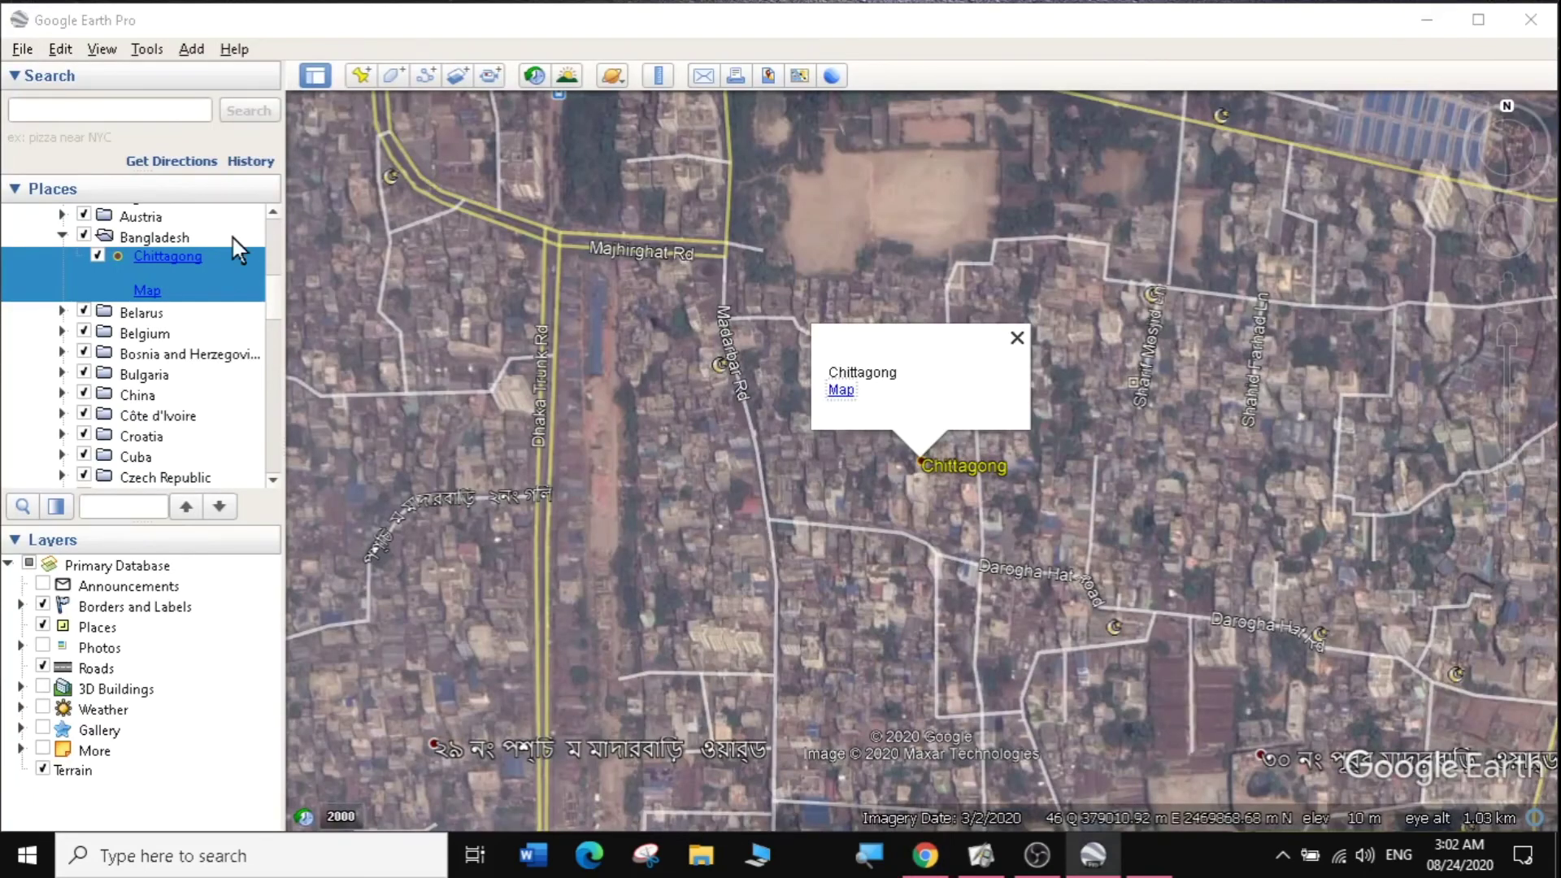
{"action": "left_click", "coordinate": [62, 234]}
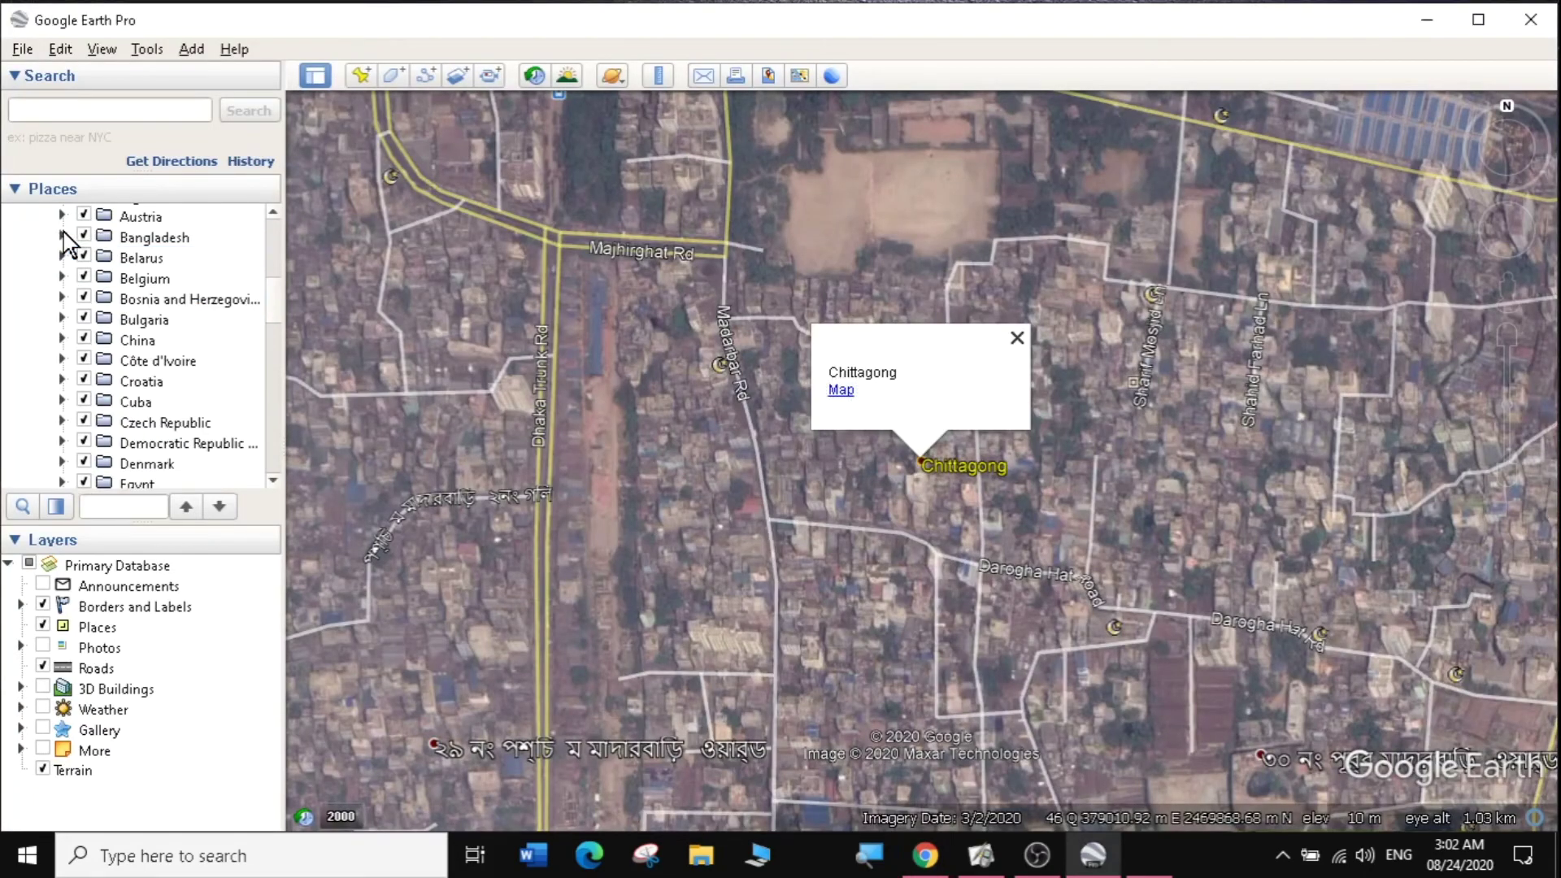
{"action": "left_click_drag", "start_coordinate": [268, 290], "coordinate": [276, 359]}
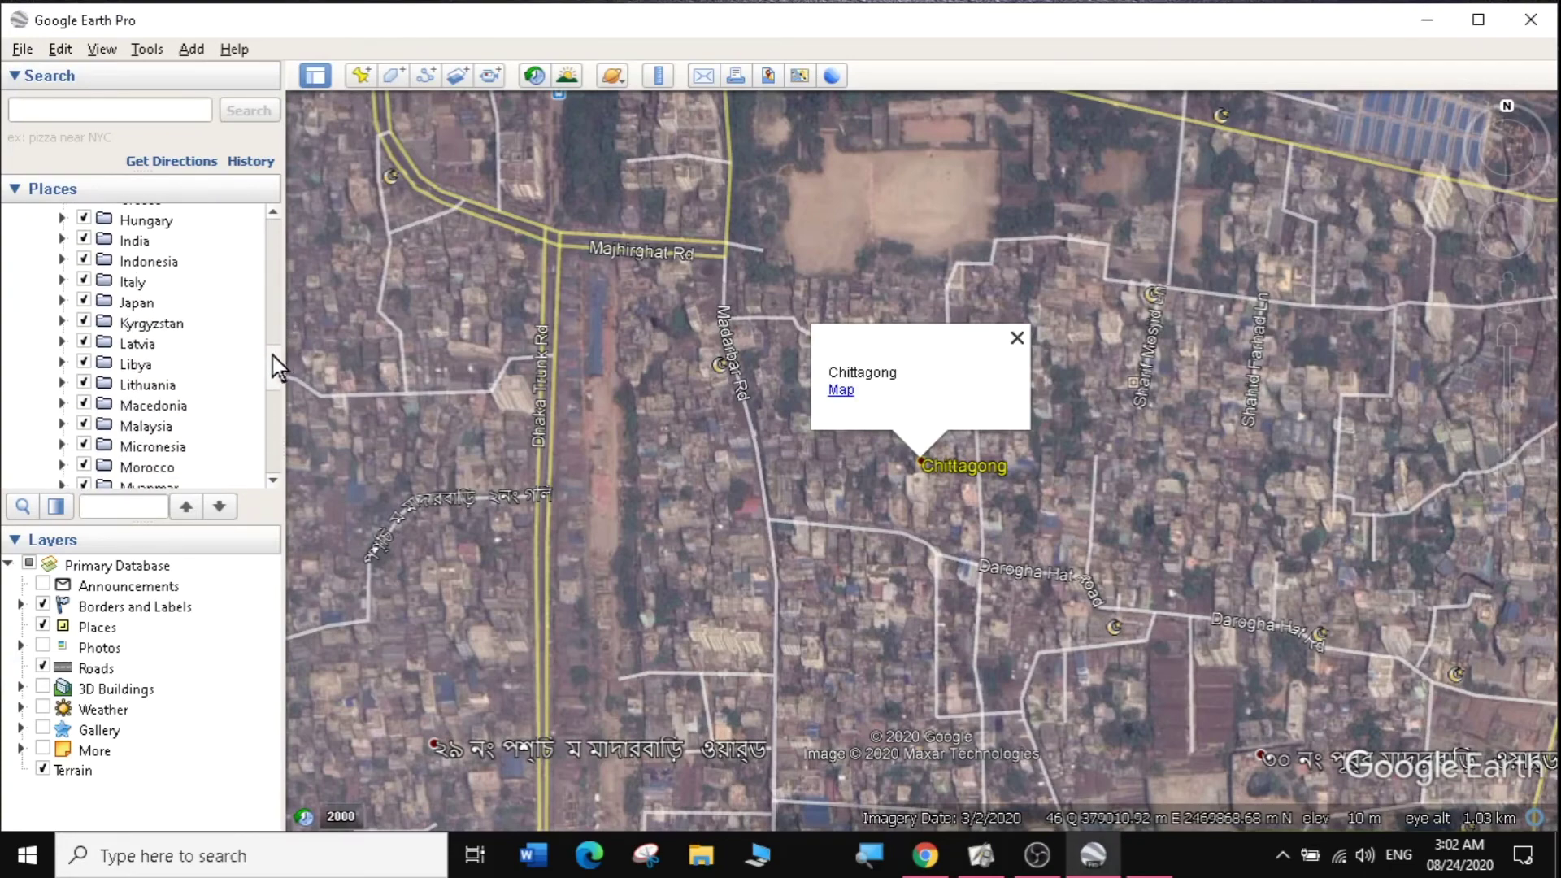
{"action": "left_click", "coordinate": [62, 302]}
{"action": "scroll", "coordinate": [279, 286], "scroll_direction": "down", "scroll_amount": 4}
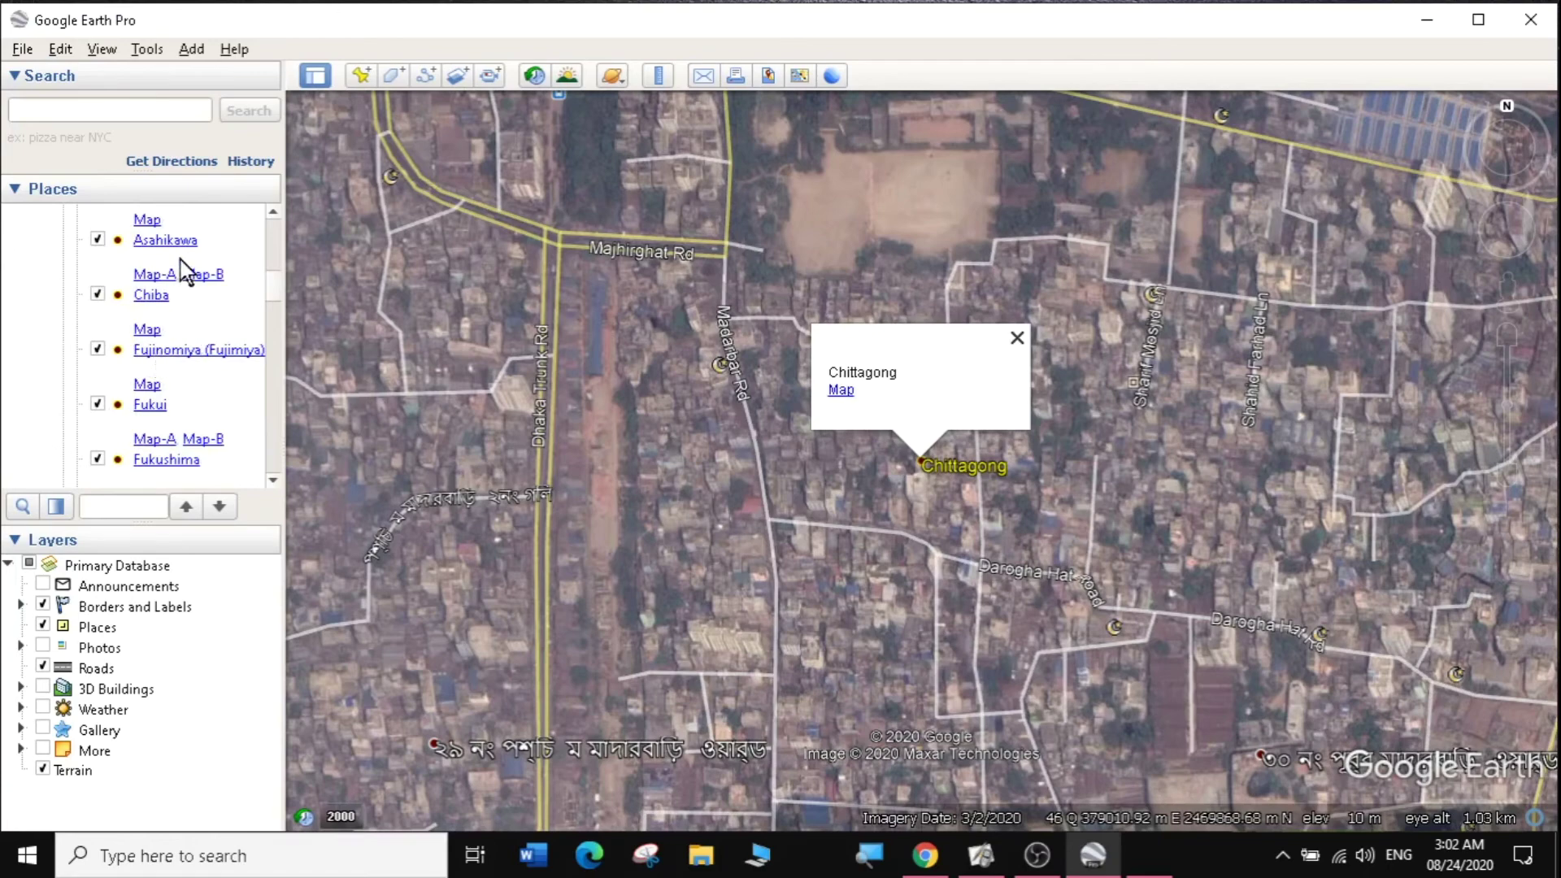
{"action": "left_click", "coordinate": [153, 405]}
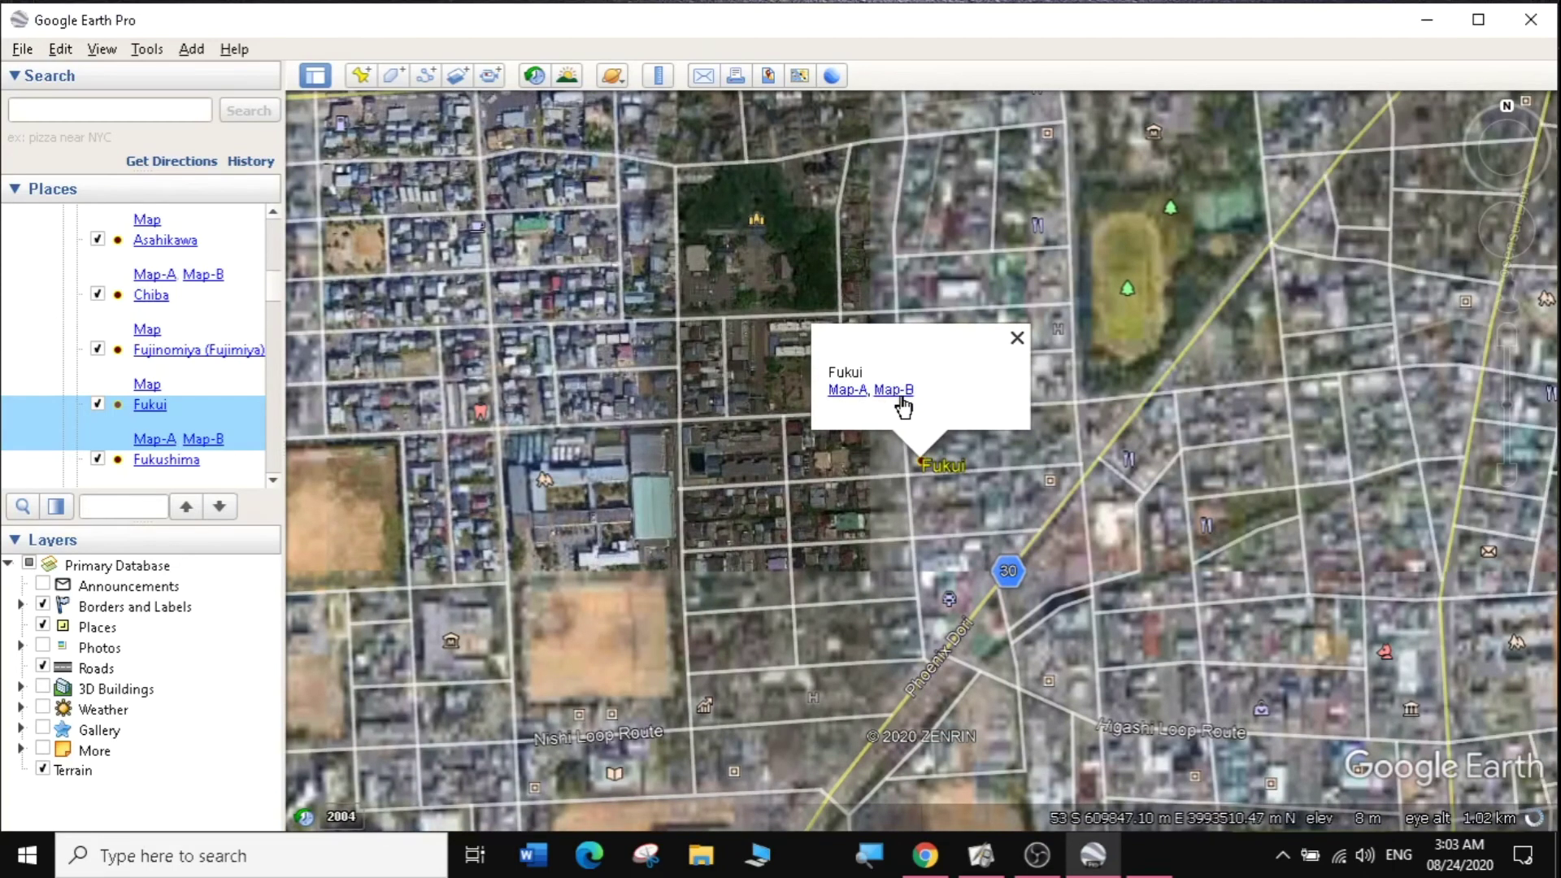
- Copy the Fukui placemark's Map-B link and open it in a new Chrome tab
{"action": "right_click", "coordinate": [900, 392]}
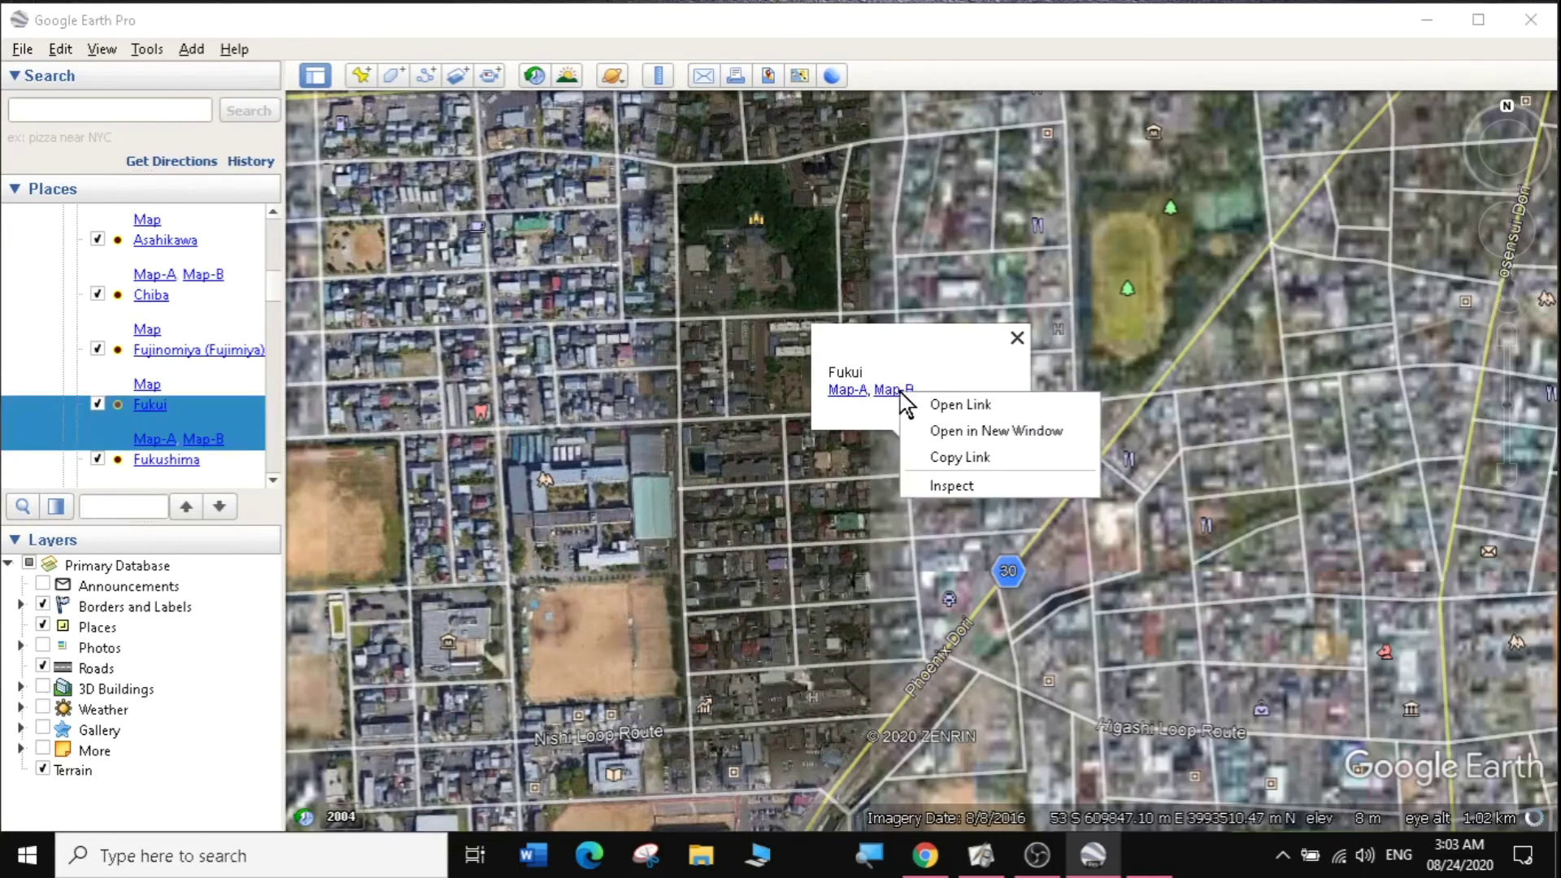
{"action": "left_click", "coordinate": [962, 457]}
{"action": "mouse_move", "coordinate": [981, 855]}
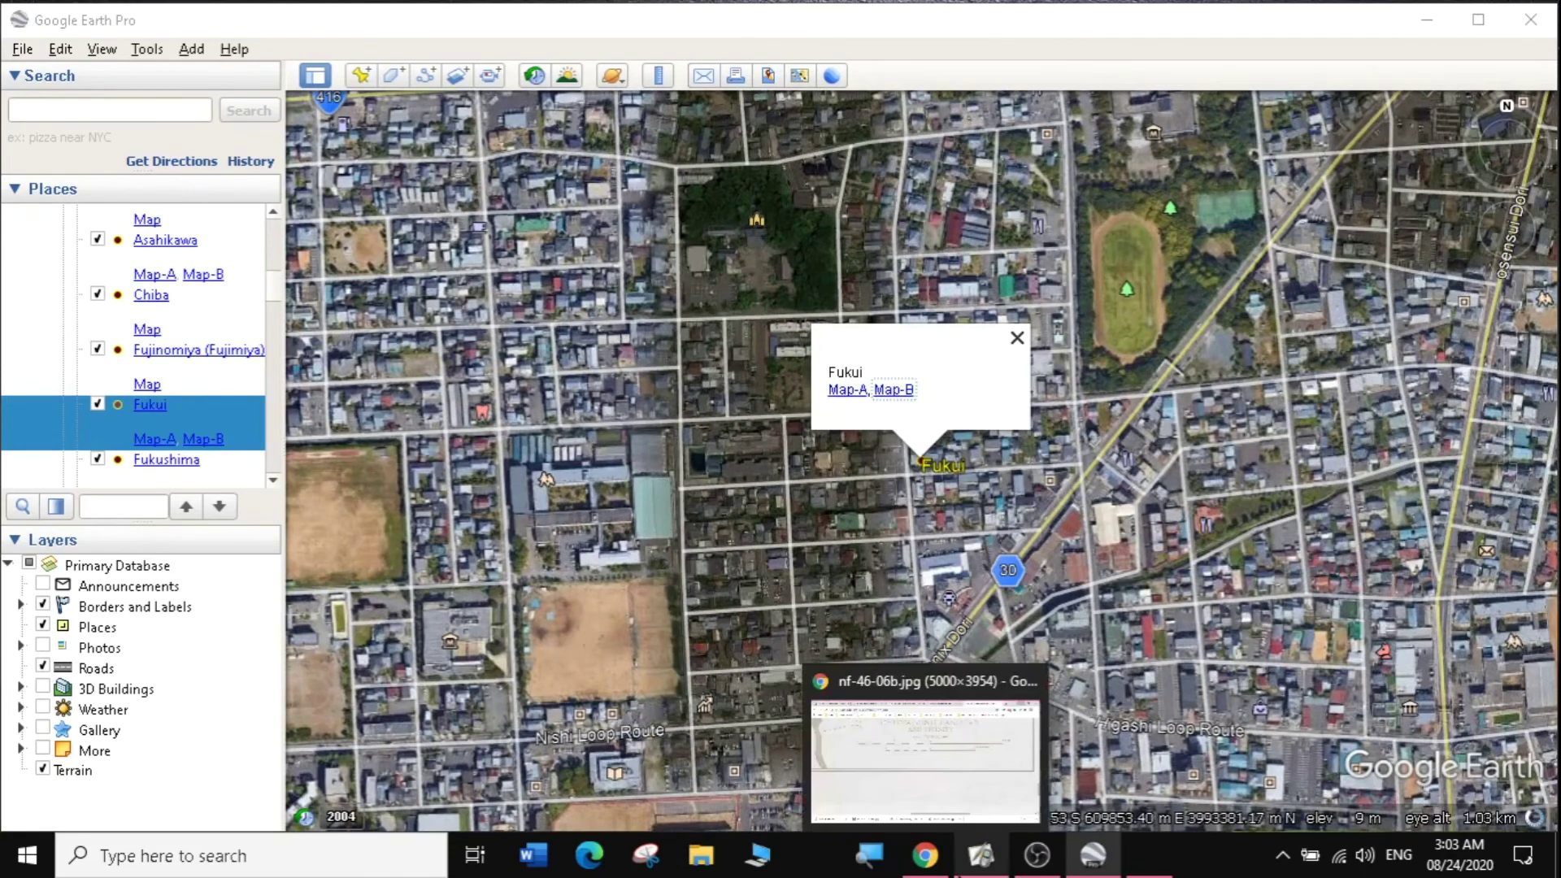
{"action": "left_click", "coordinate": [925, 855]}
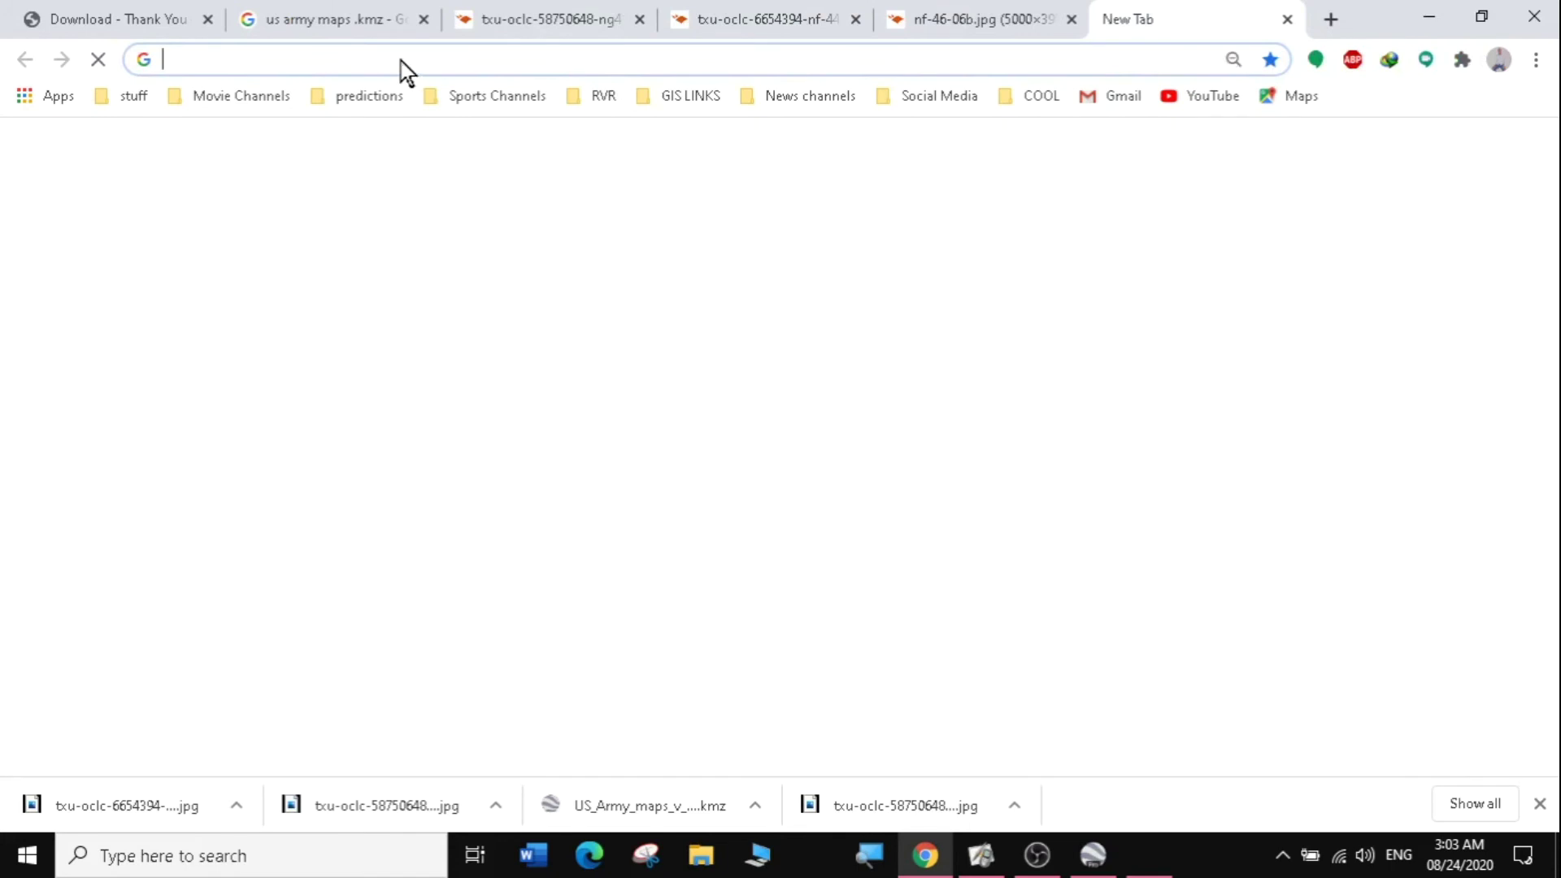
{"action": "right_click", "coordinate": [400, 62]}
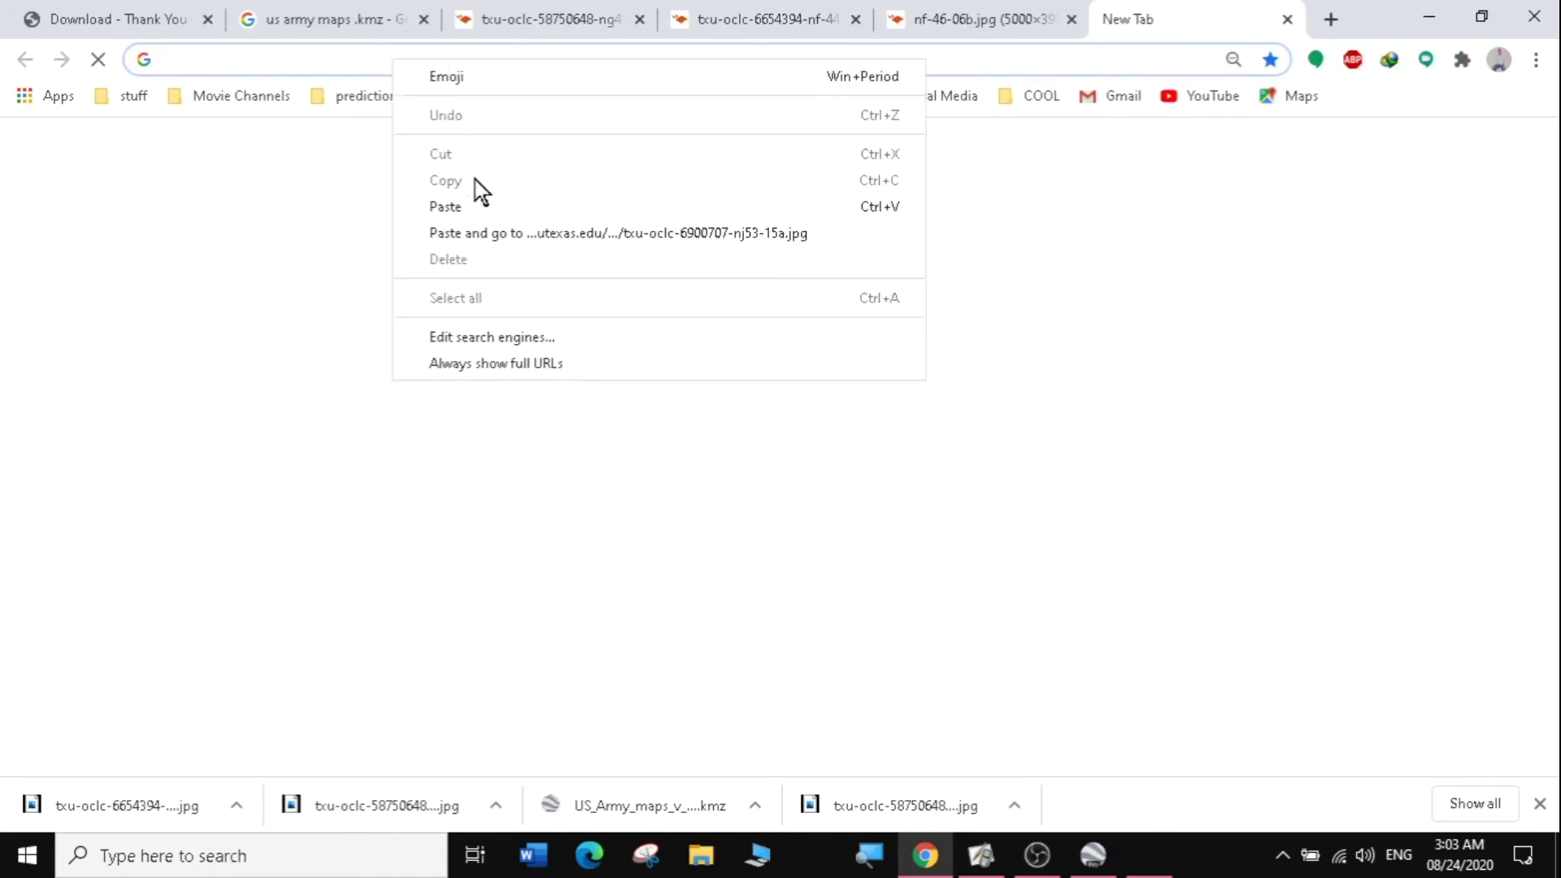
{"action": "left_click", "coordinate": [549, 233]}
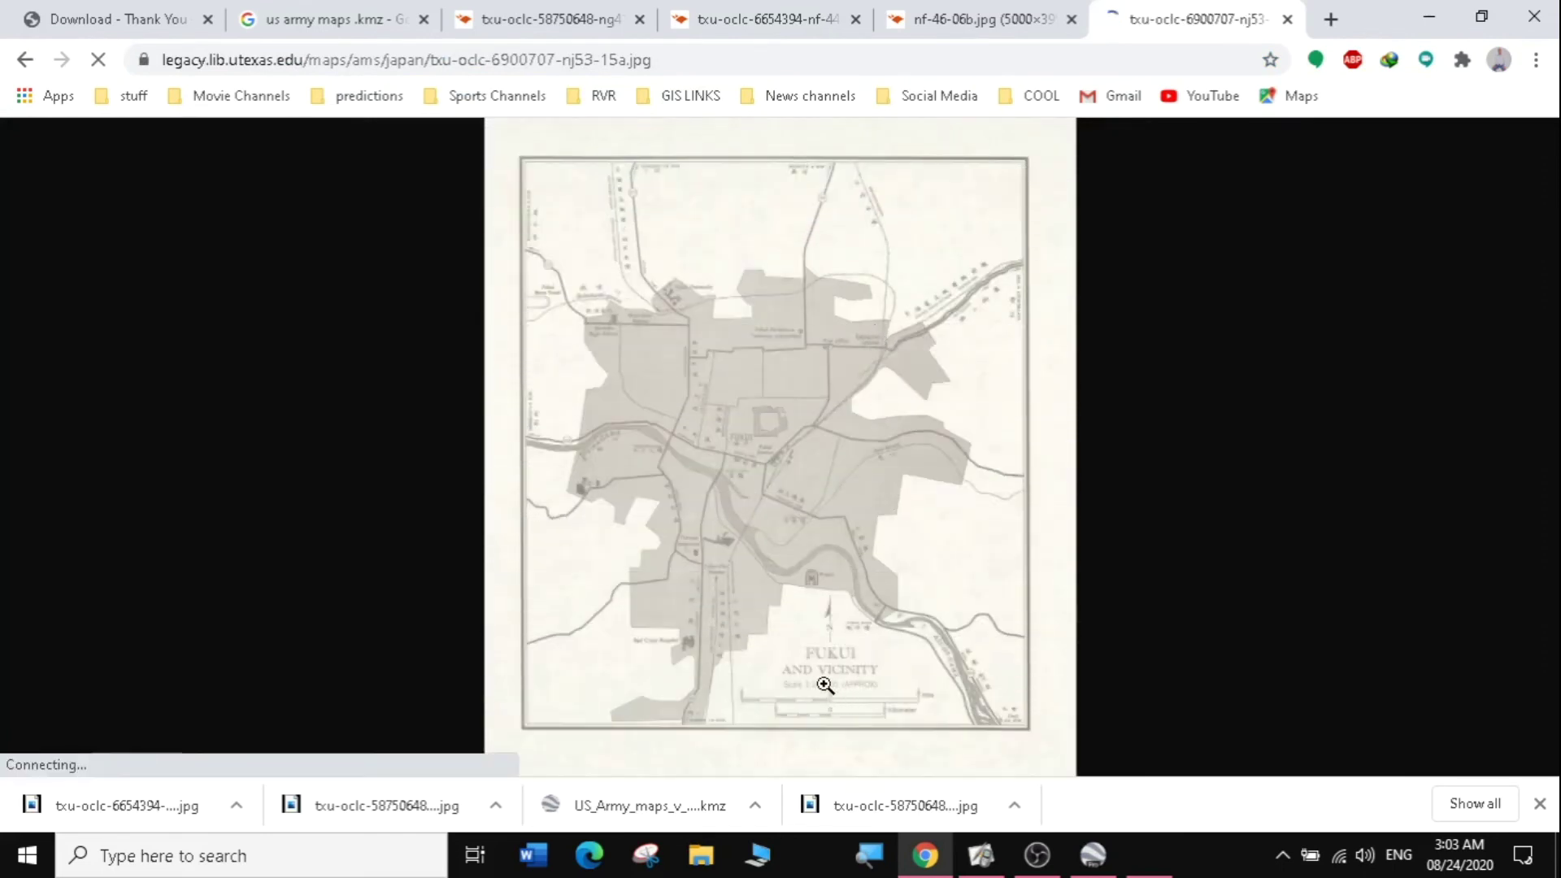
- Inspect the Fukui map's title and scale up close, and return to Google Earth Pro to close the Fukui balloon
{"action": "left_click", "coordinate": [824, 685]}
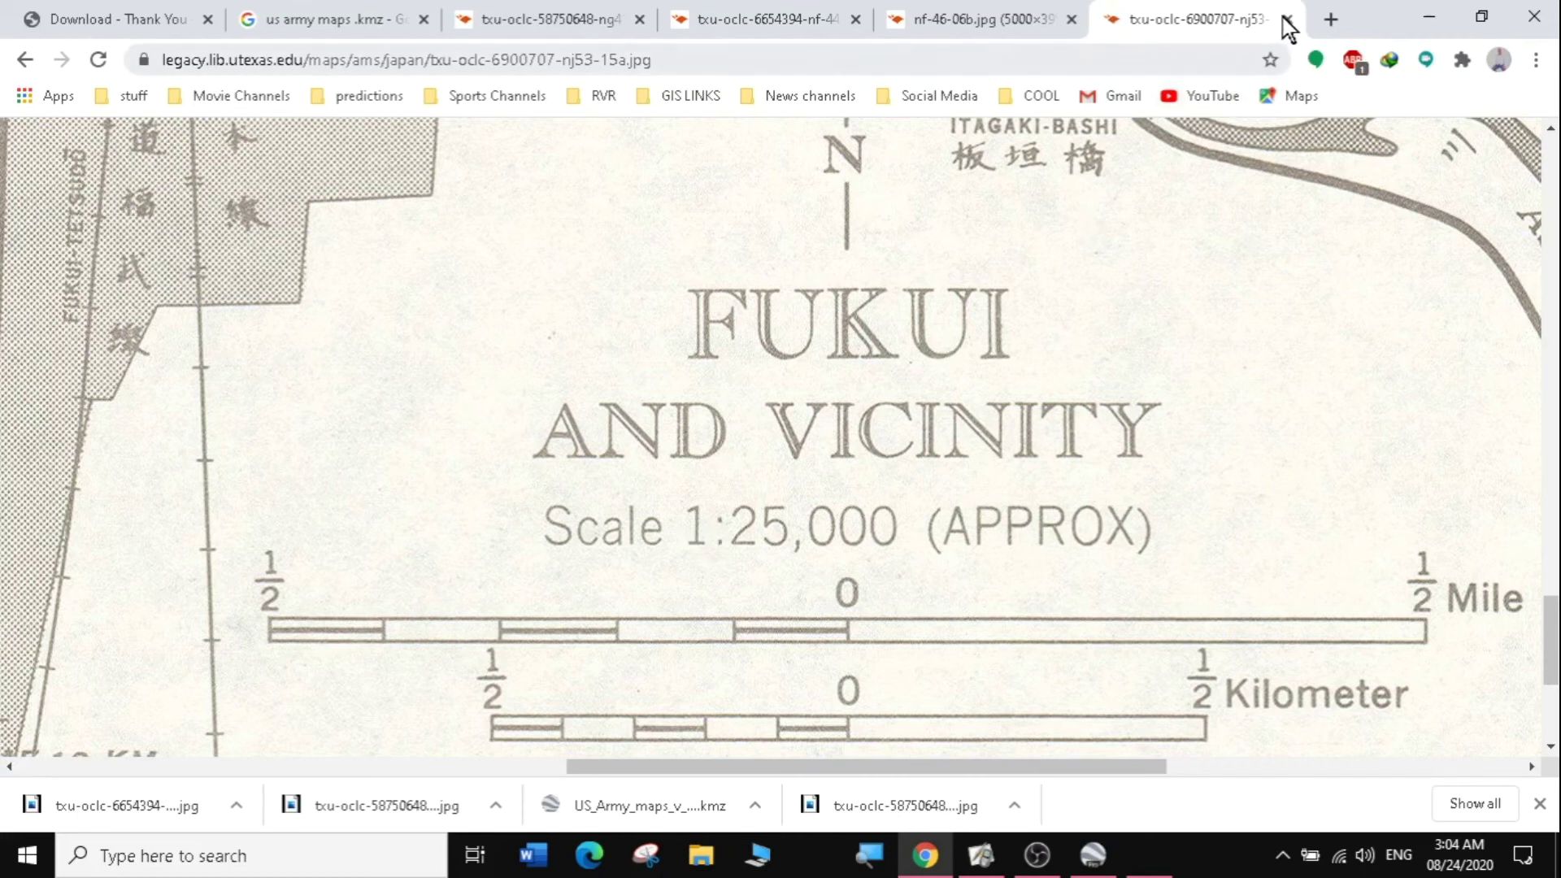
{"action": "left_click", "coordinate": [1424, 19]}
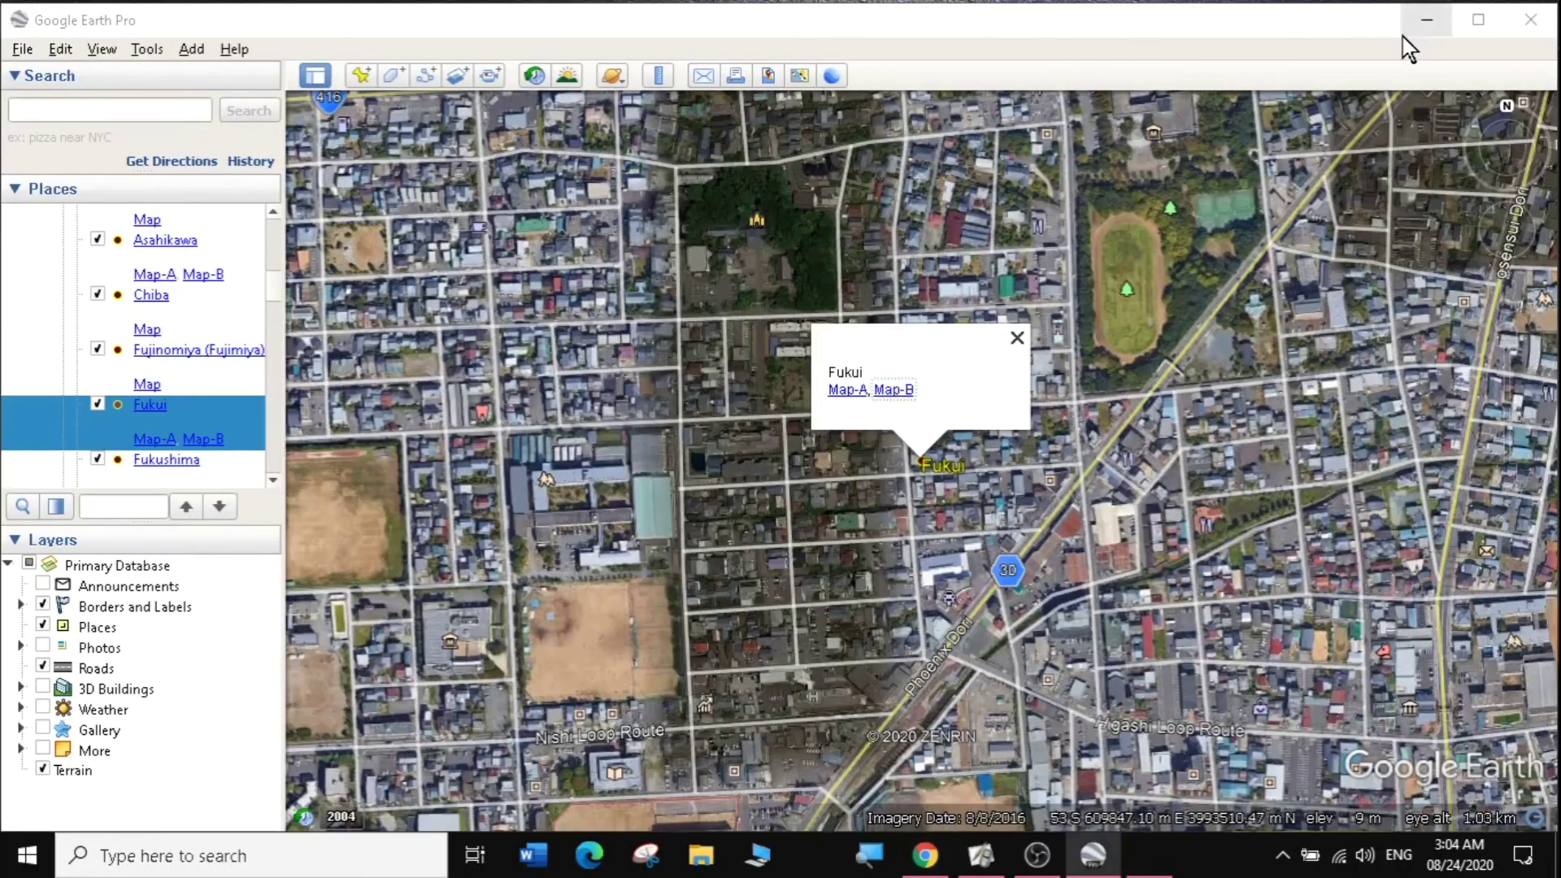
{"action": "left_click", "coordinate": [1016, 337]}
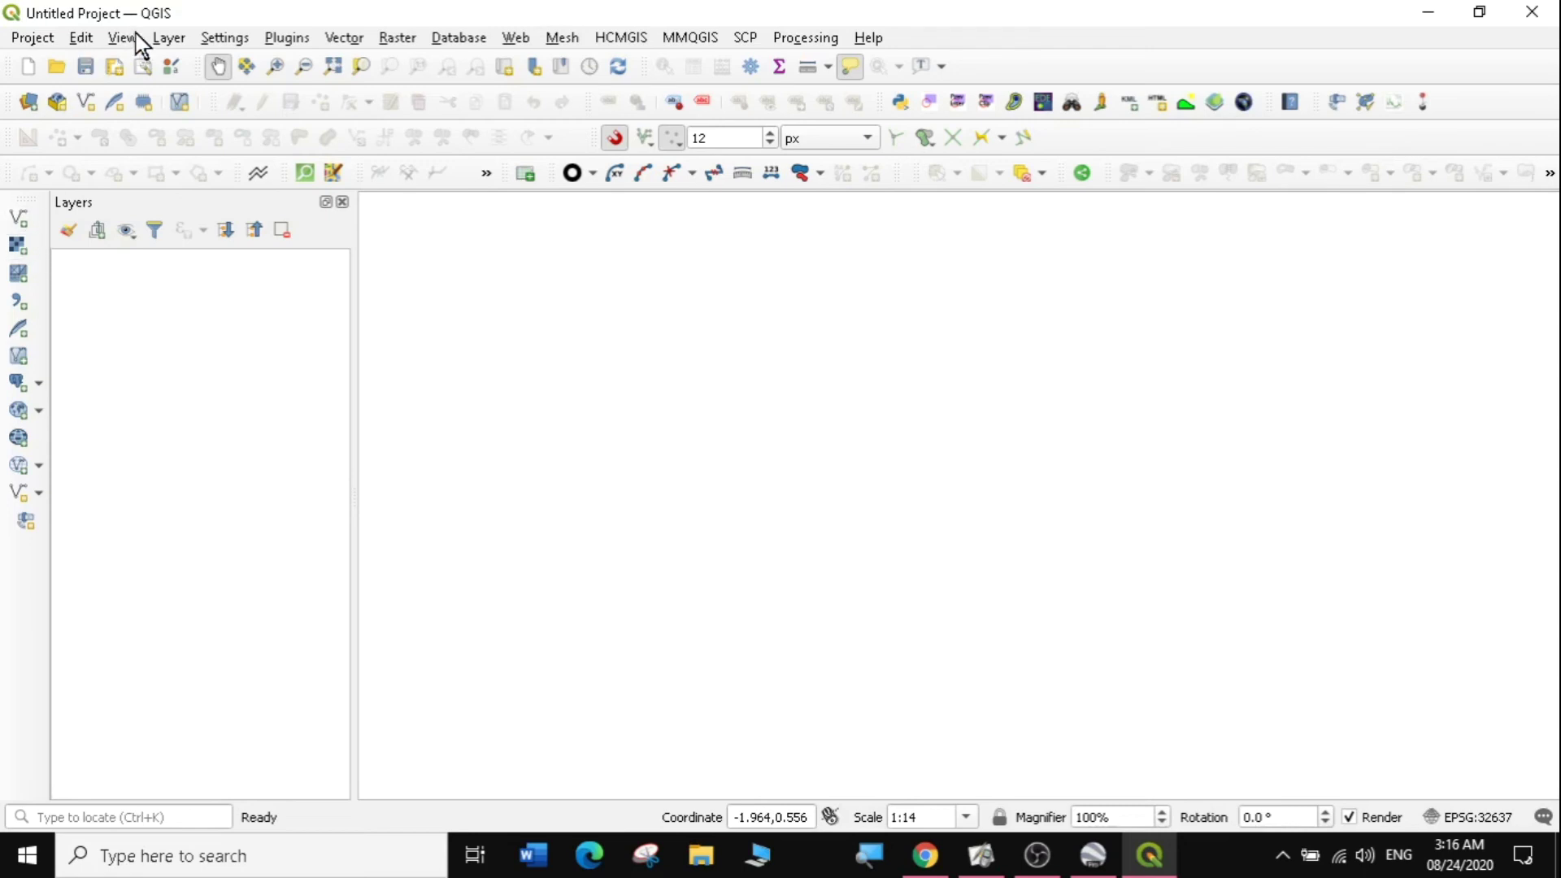
- In QGIS, start adding a raster layer and browse to the Desktop\GIS\data\topographic maps folder
{"action": "left_click", "coordinate": [172, 37]}
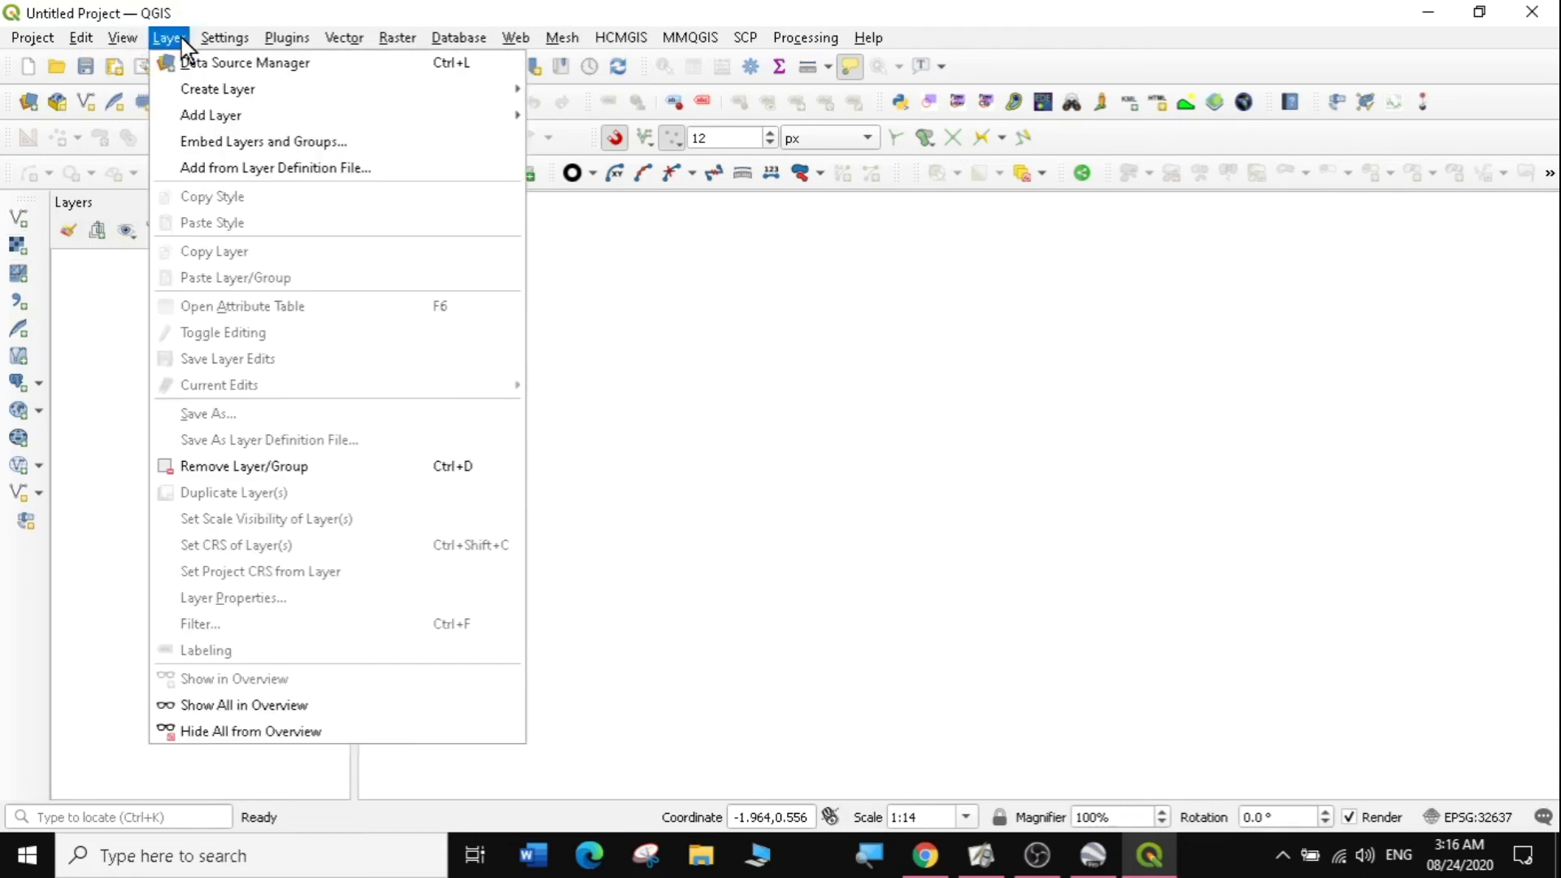
{"action": "mouse_move", "coordinate": [213, 122]}
{"action": "left_click", "coordinate": [611, 139]}
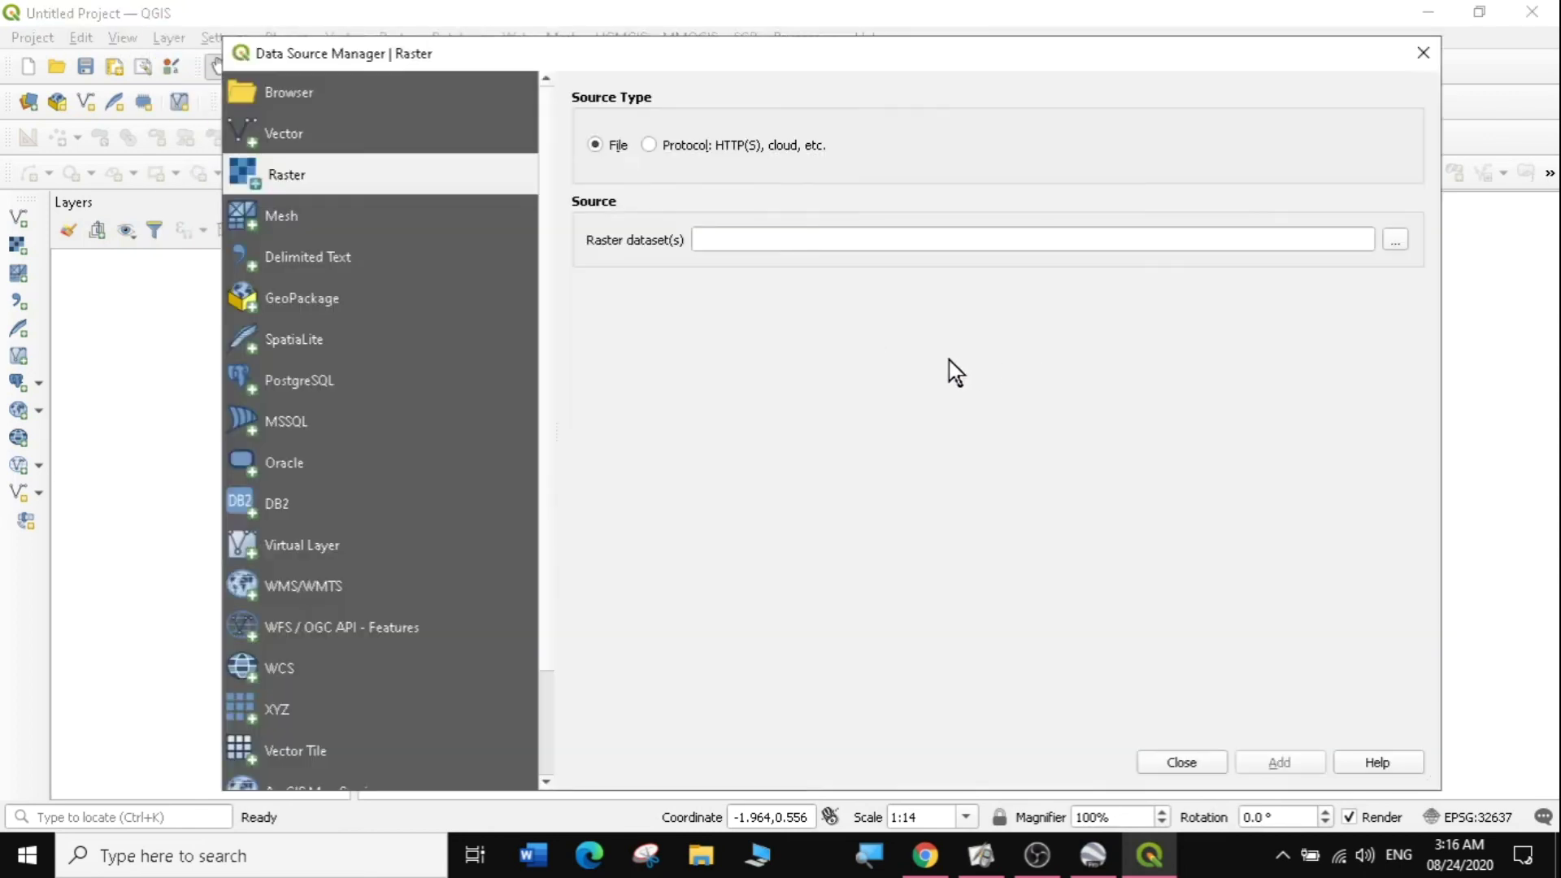
{"action": "left_click", "coordinate": [1393, 243]}
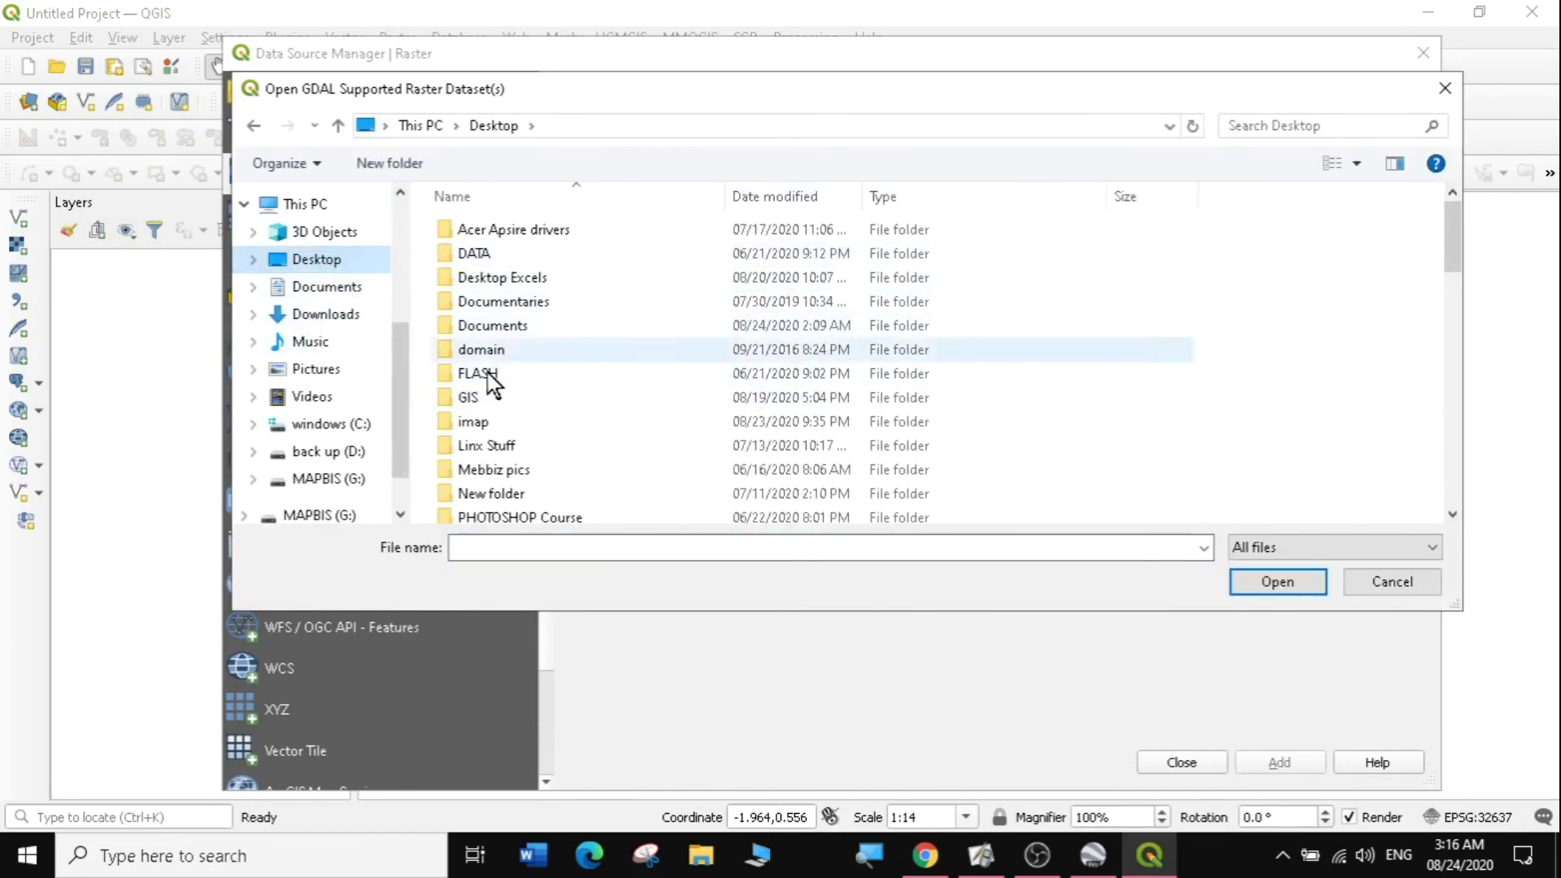
{"action": "double_click", "coordinate": [493, 397]}
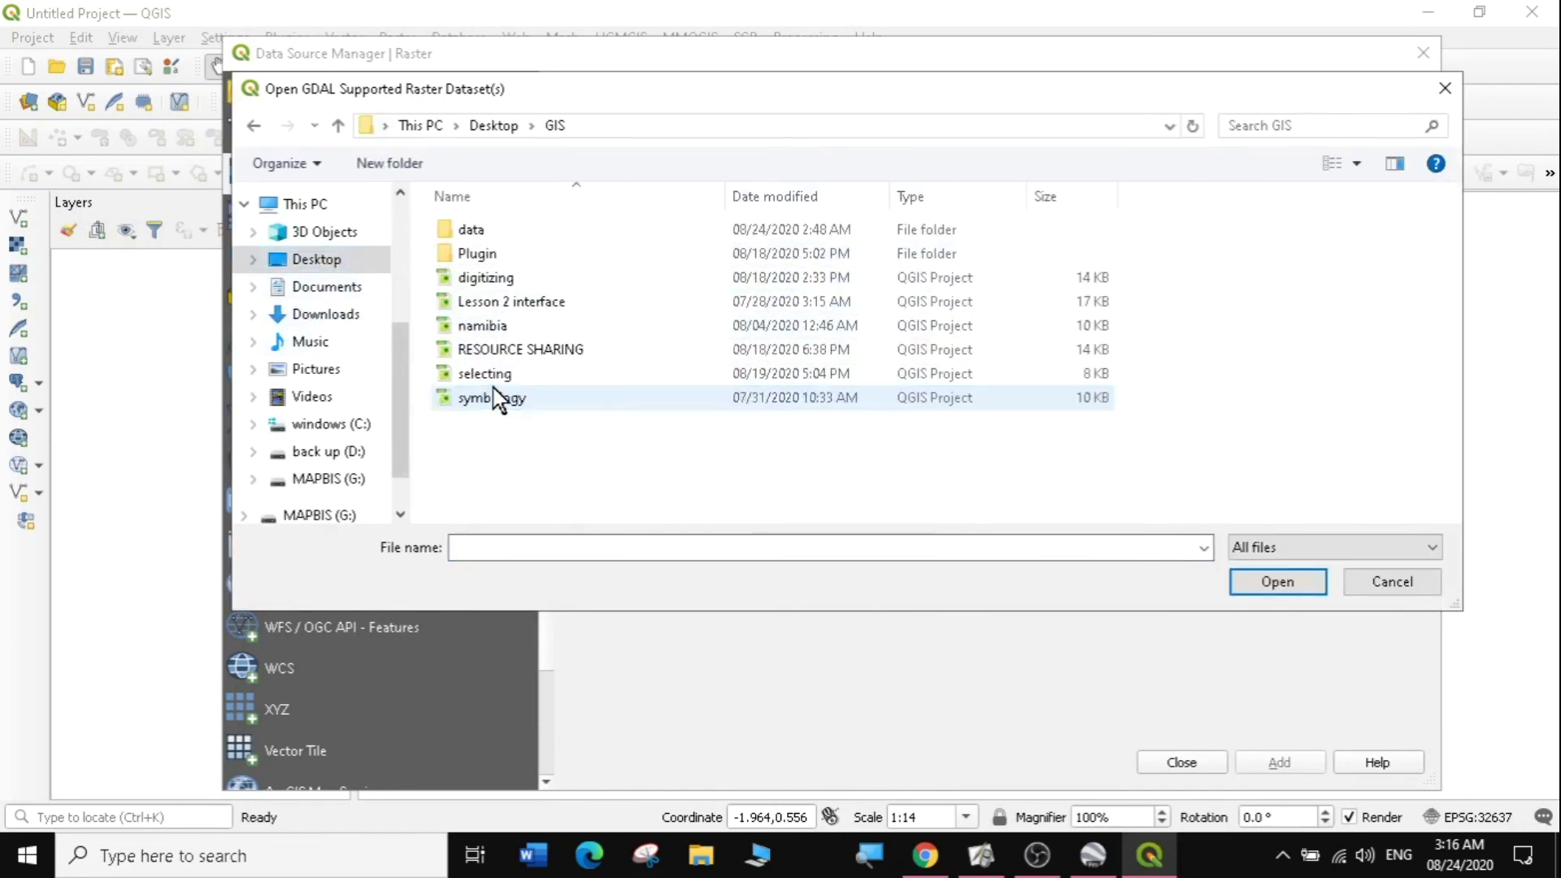
{"action": "double_click", "coordinate": [485, 232]}
{"action": "left_click", "coordinate": [513, 469]}
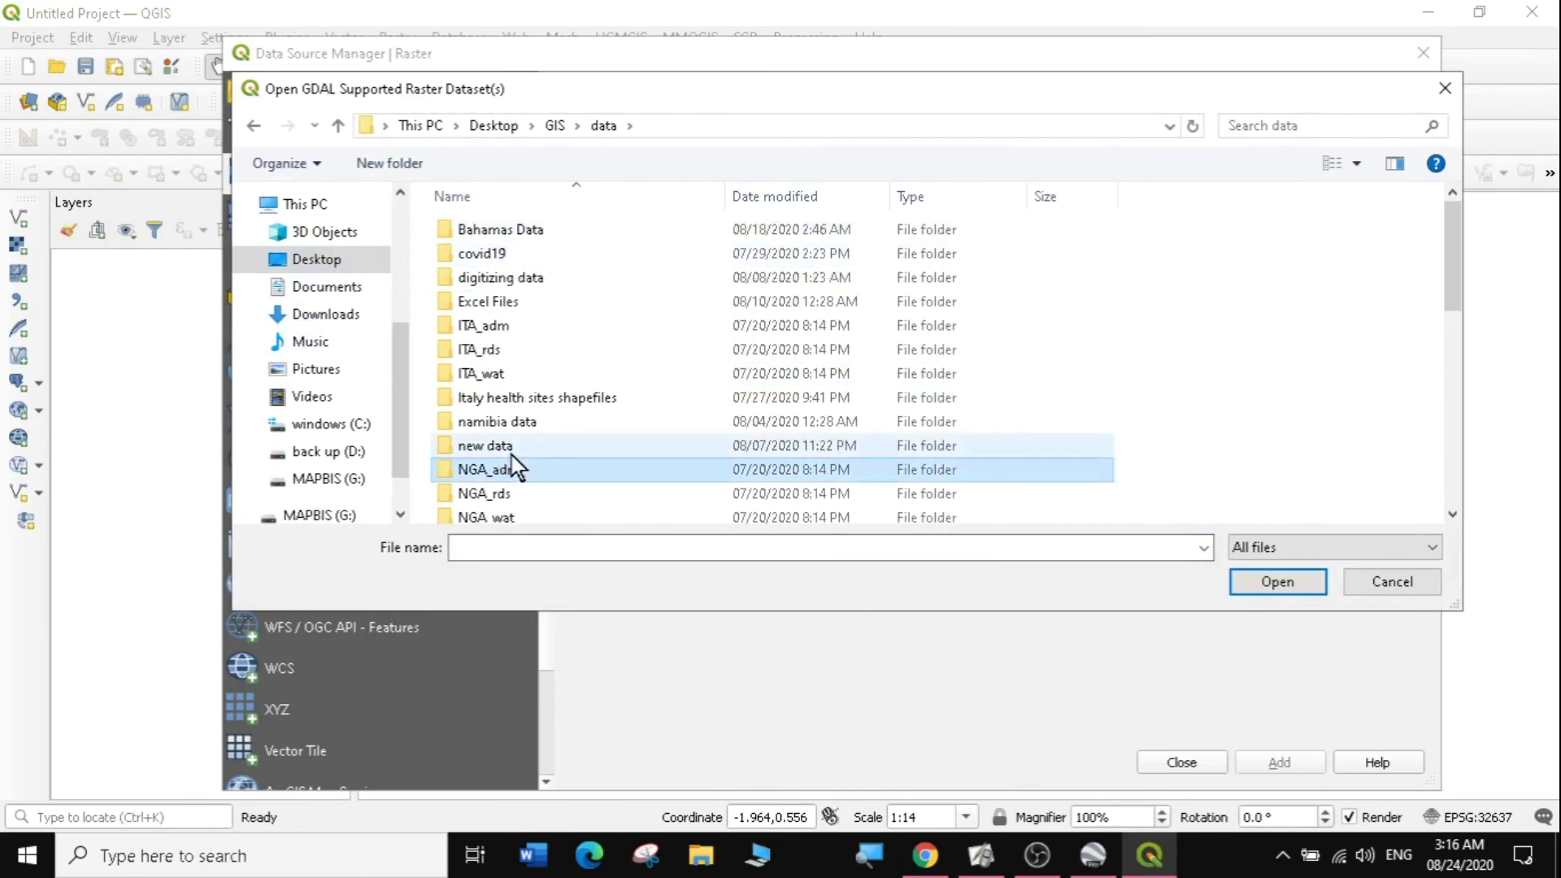
{"action": "scroll", "coordinate": [514, 469], "scroll_direction": "down", "scroll_amount": 5}
{"action": "left_click", "coordinate": [533, 223]}
{"action": "double_click", "coordinate": [535, 224]}
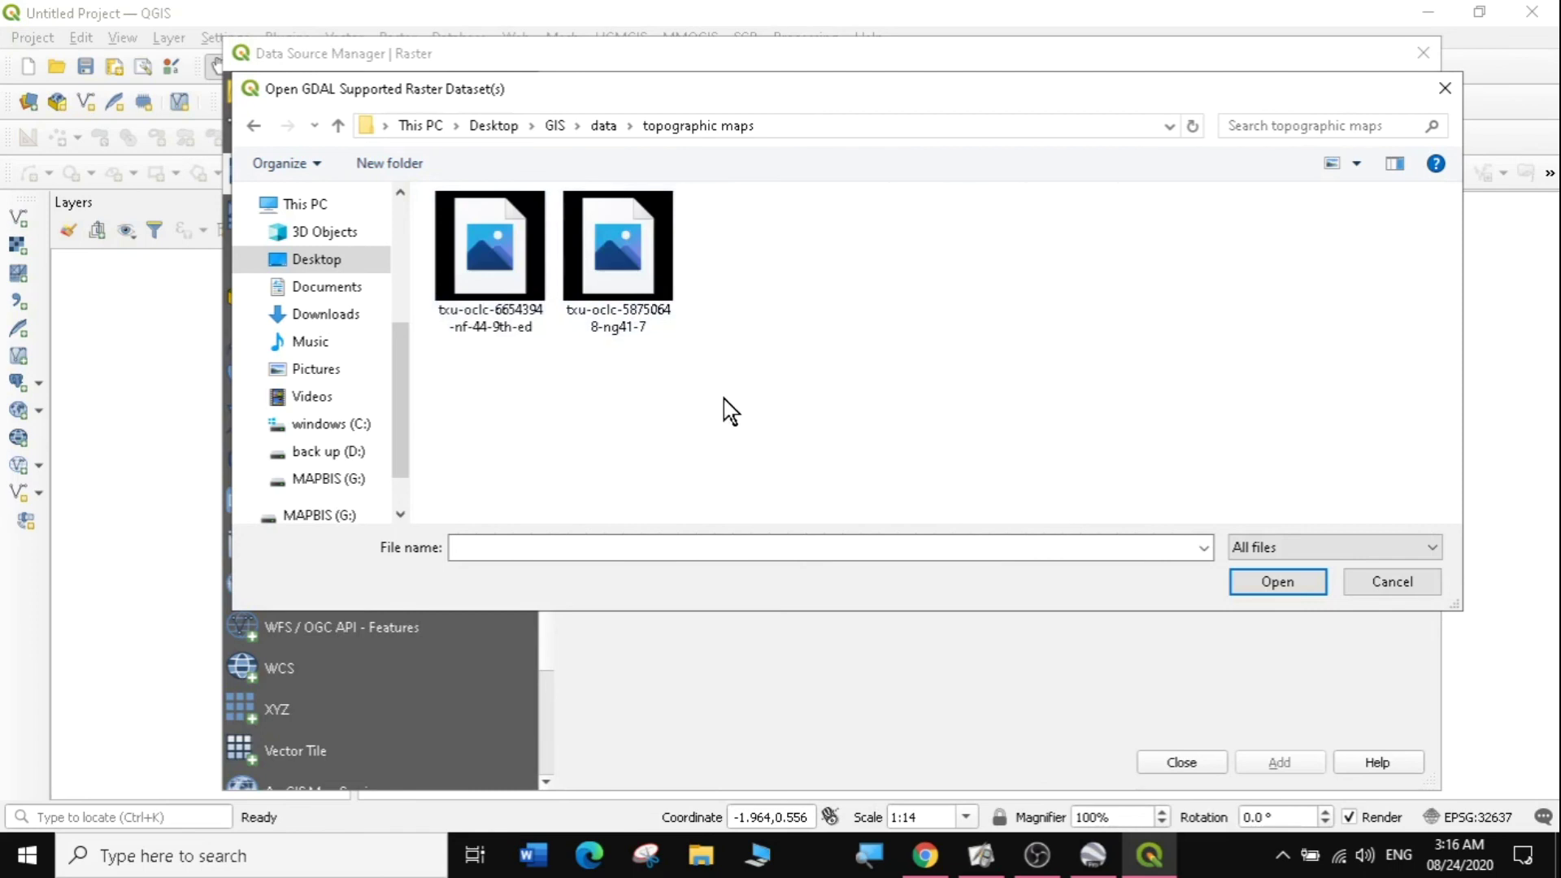
- Add txu-oclc-58750648-ng41-7.jpg to the project as a raster layer and close the Data Source Manager
{"action": "left_click", "coordinate": [619, 264]}
{"action": "left_click", "coordinate": [1275, 580]}
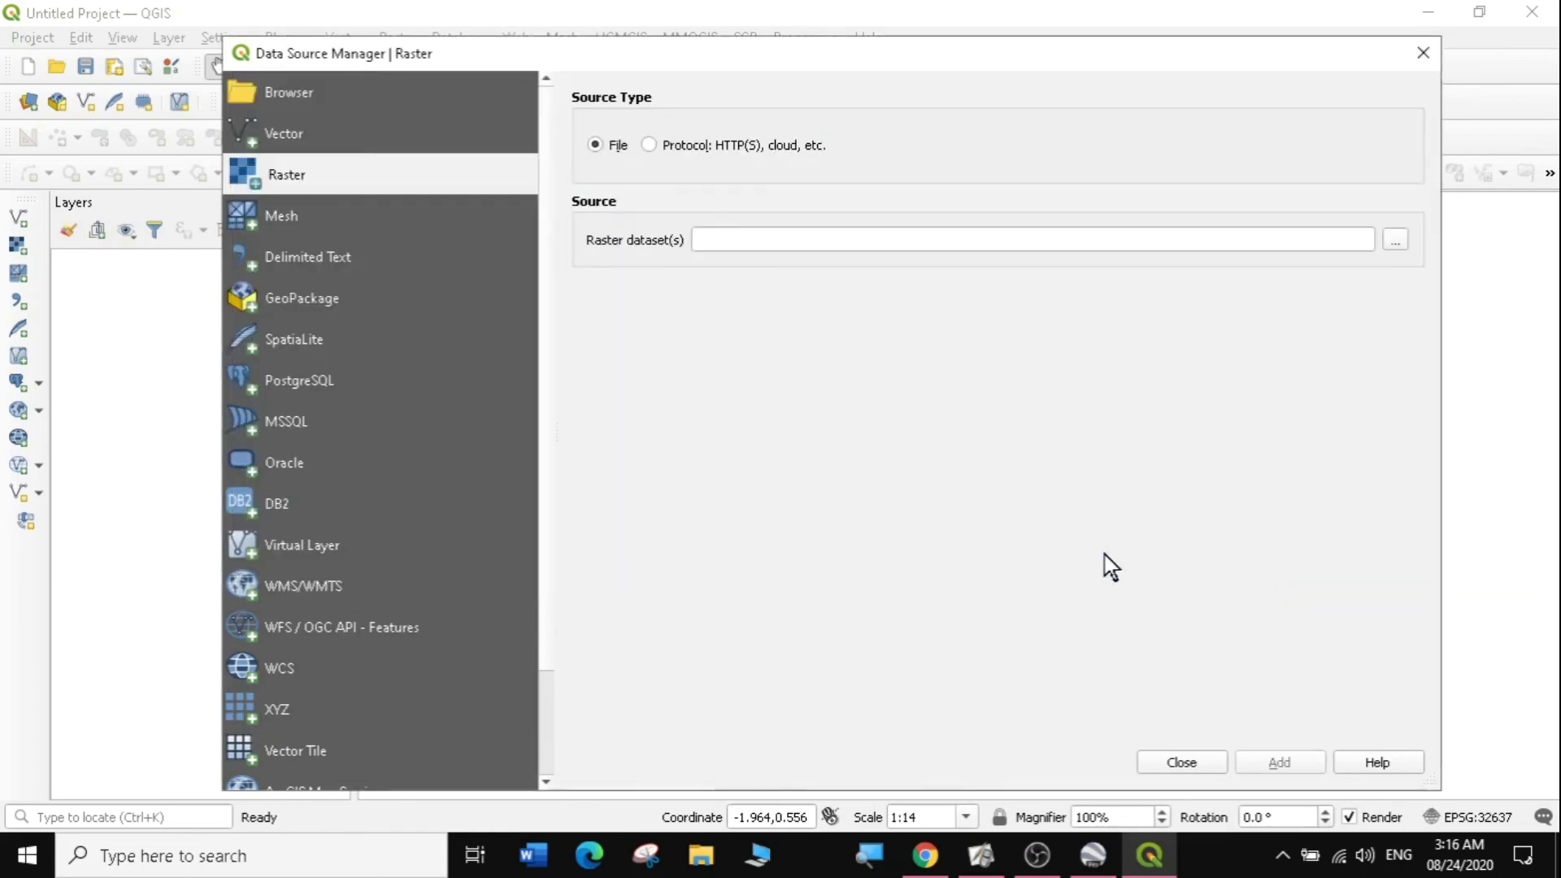
{"action": "left_click", "coordinate": [1274, 761]}
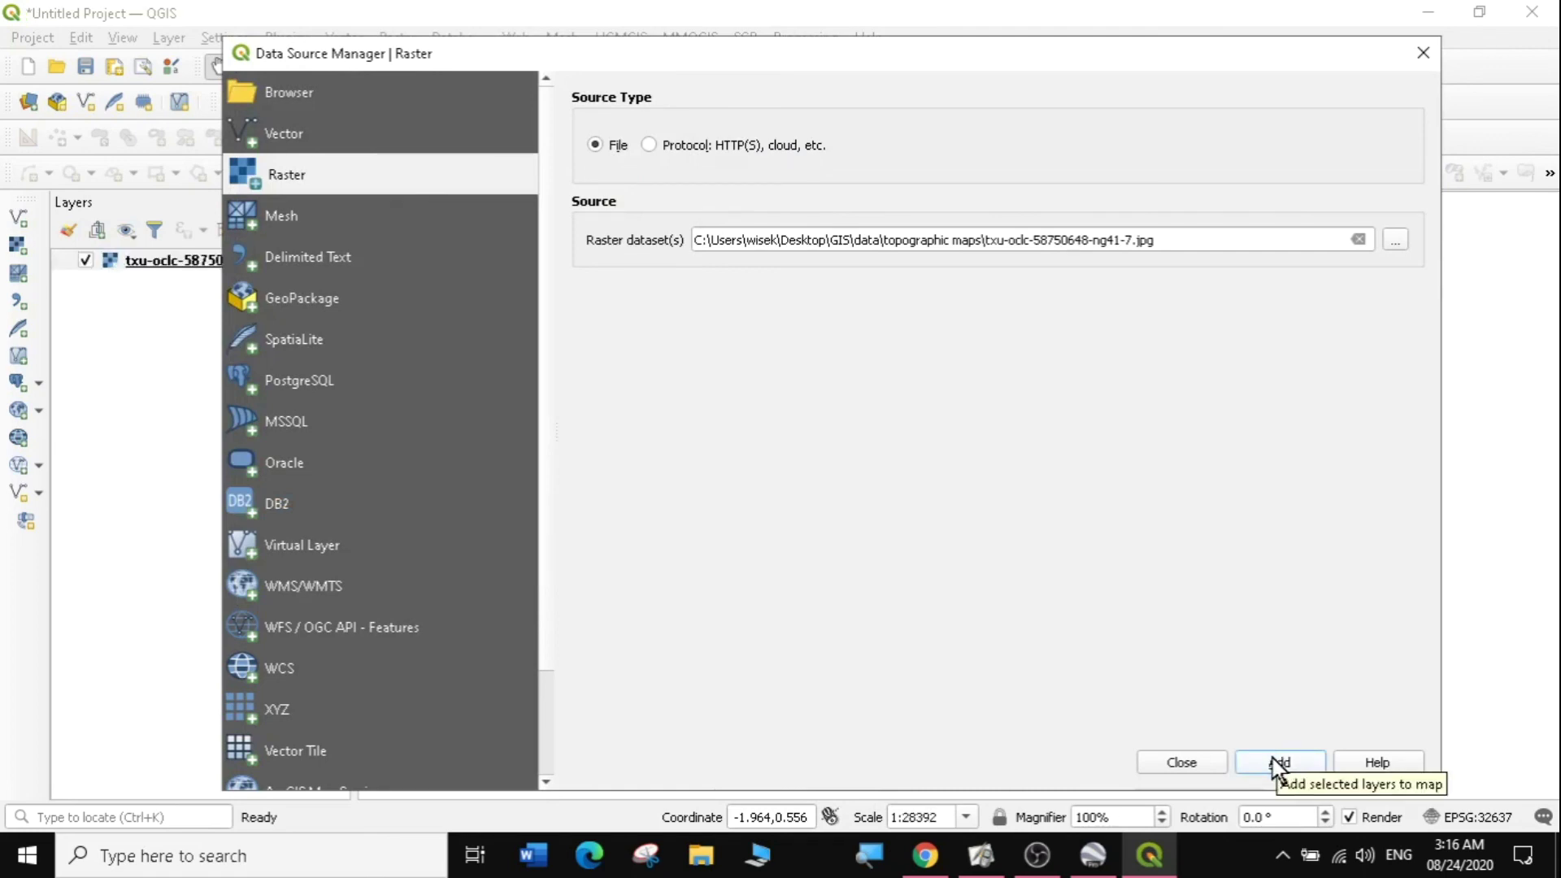
{"action": "left_click", "coordinate": [1182, 762]}
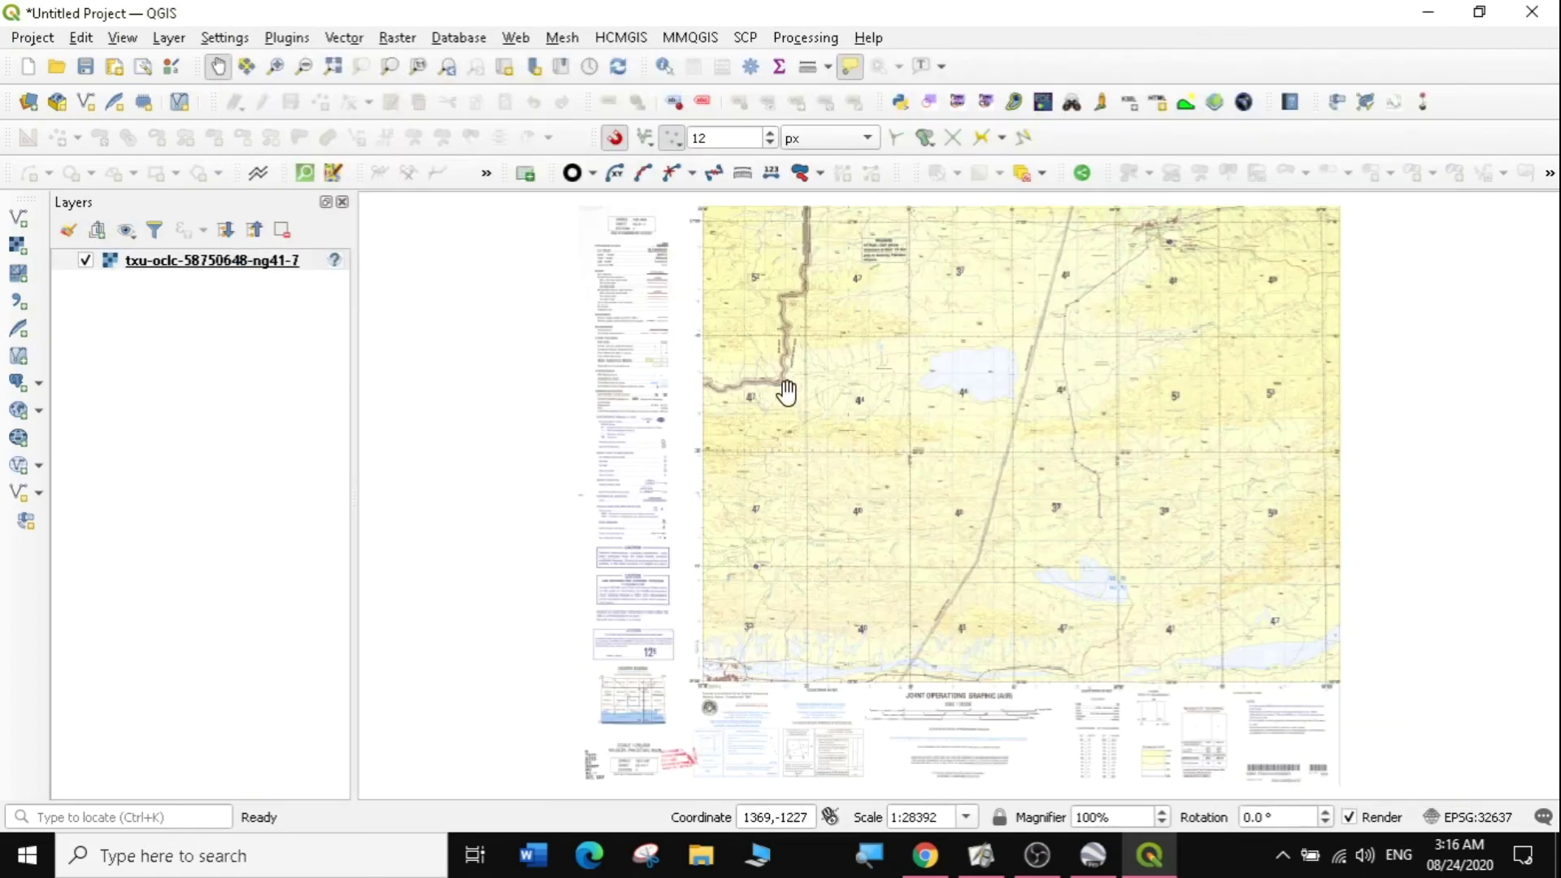